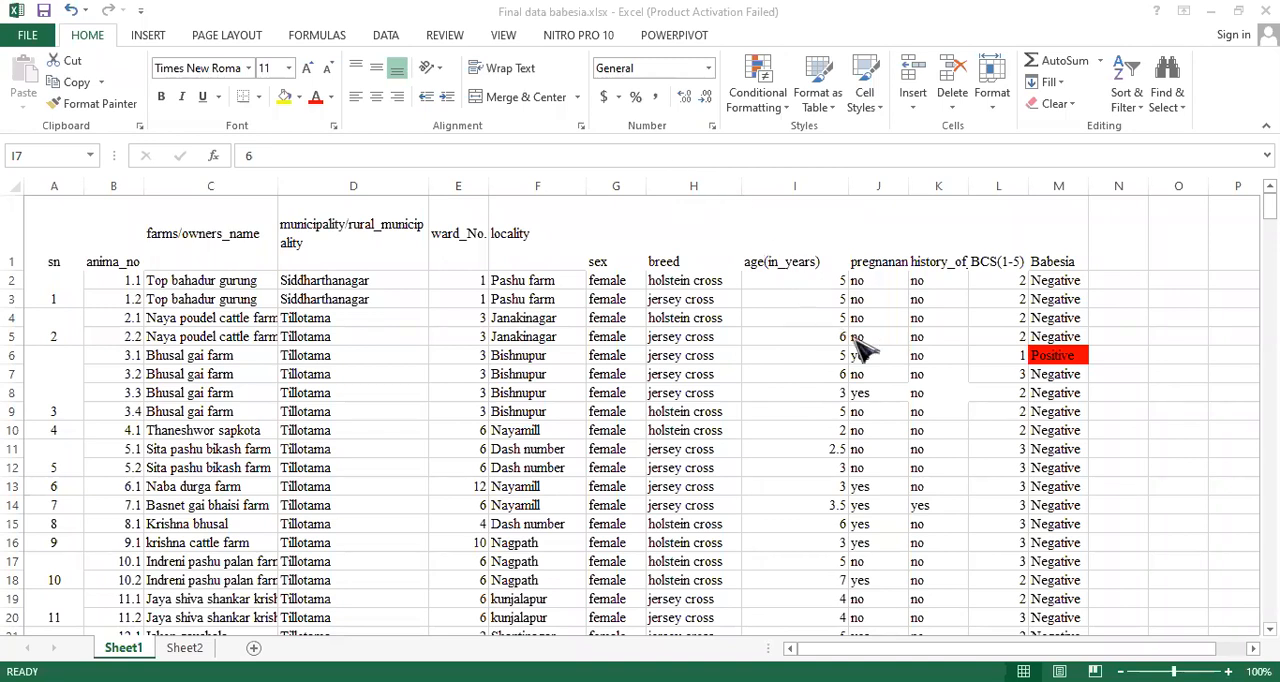
- Widen the pregnancy, history_of_abortion and Babesia columns, making the first two wide enough for their headers
{"action": "left_click", "coordinate": [905, 186]}
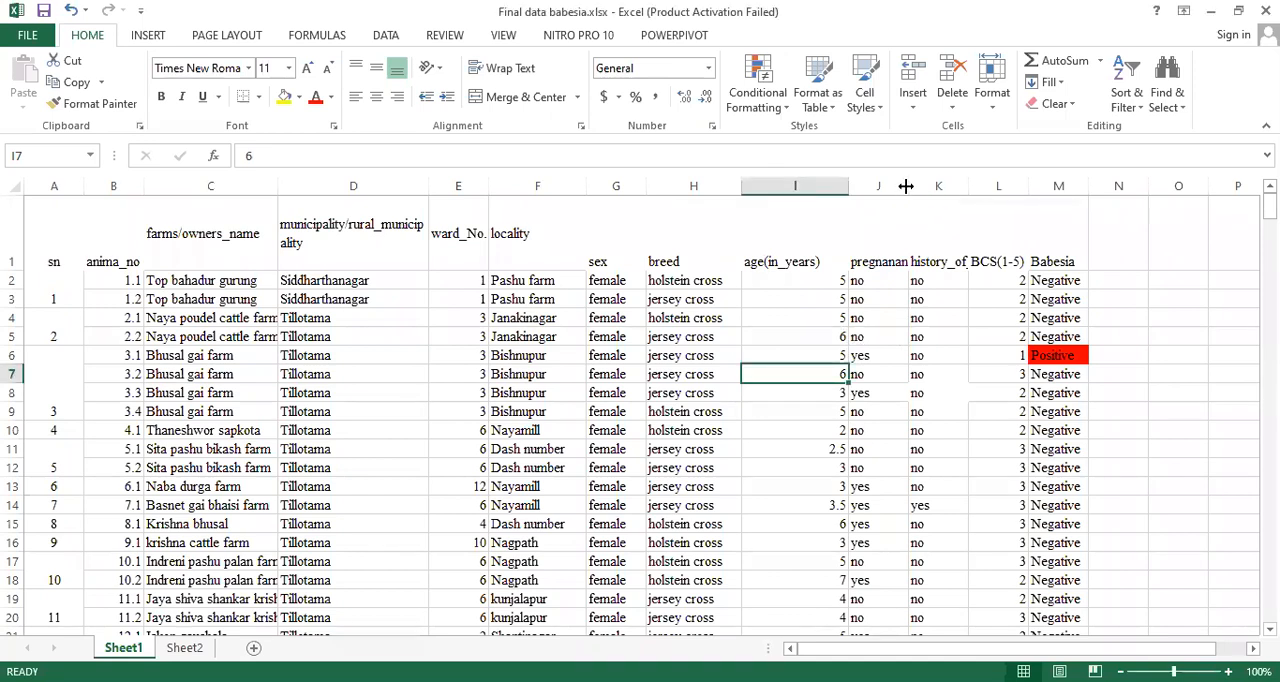
{"action": "left_click_drag", "start_coordinate": [905, 186], "coordinate": [920, 186]}
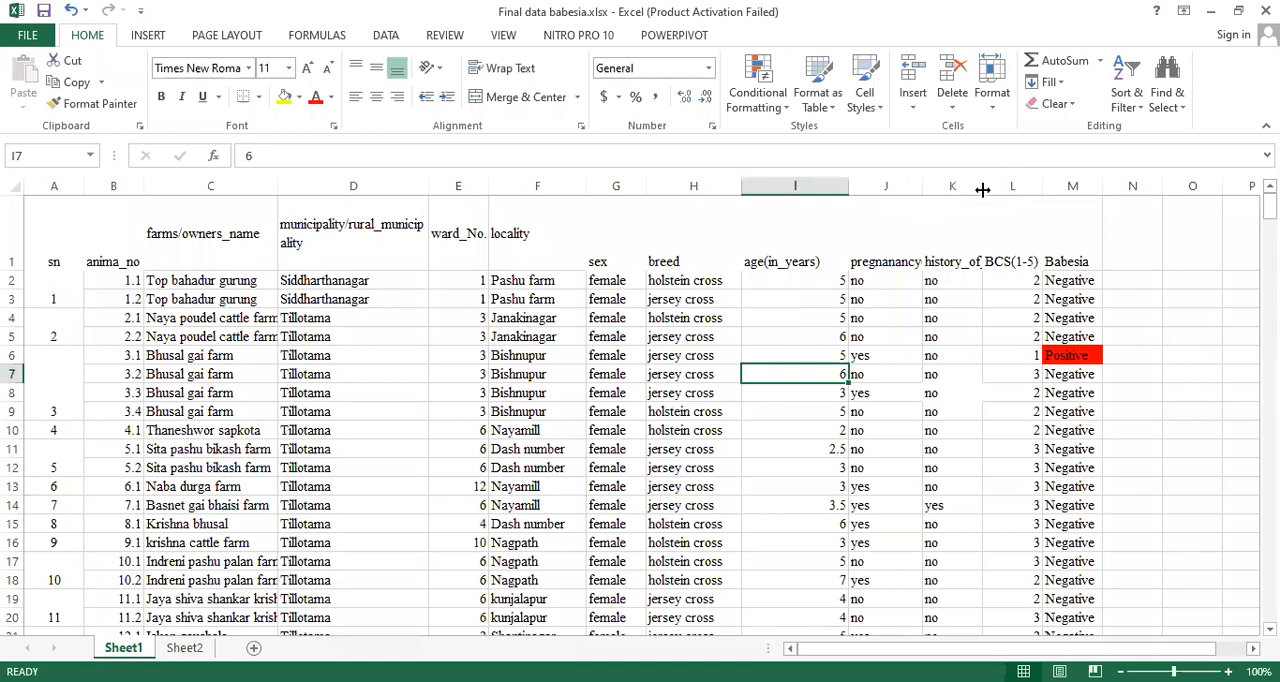
{"action": "left_click_drag", "start_coordinate": [982, 189], "coordinate": [1038, 192]}
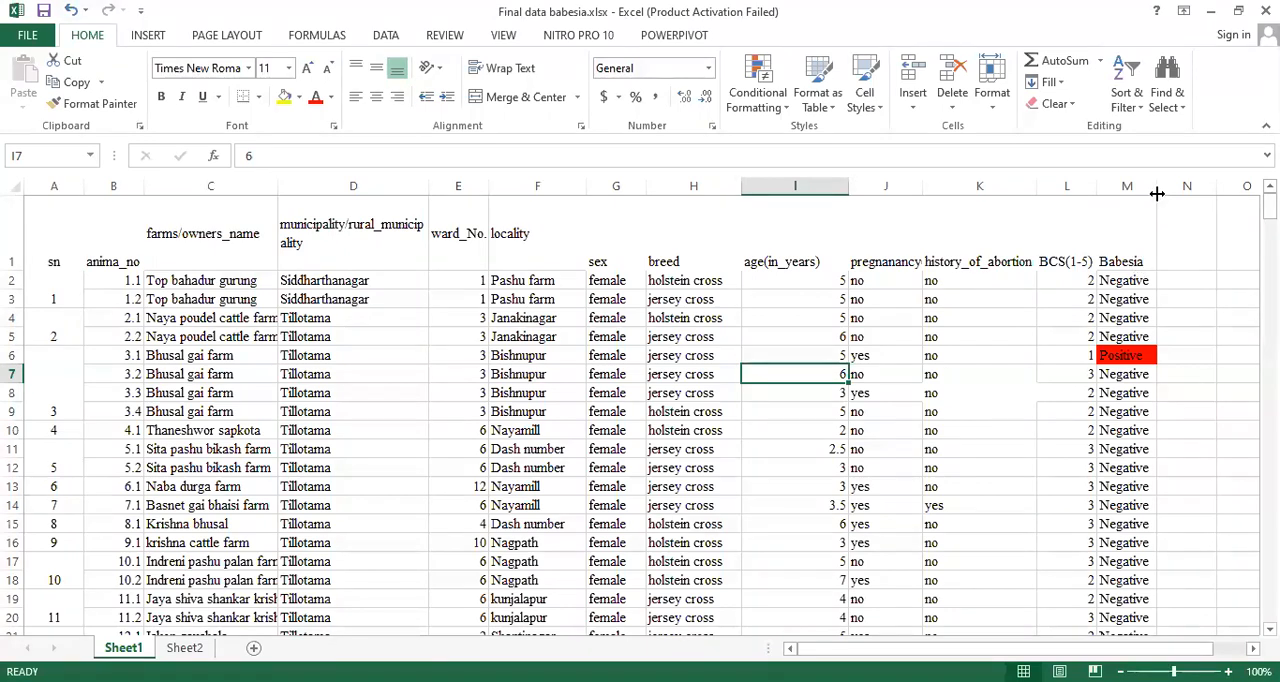
{"action": "left_click_drag", "start_coordinate": [1157, 193], "coordinate": [1187, 193]}
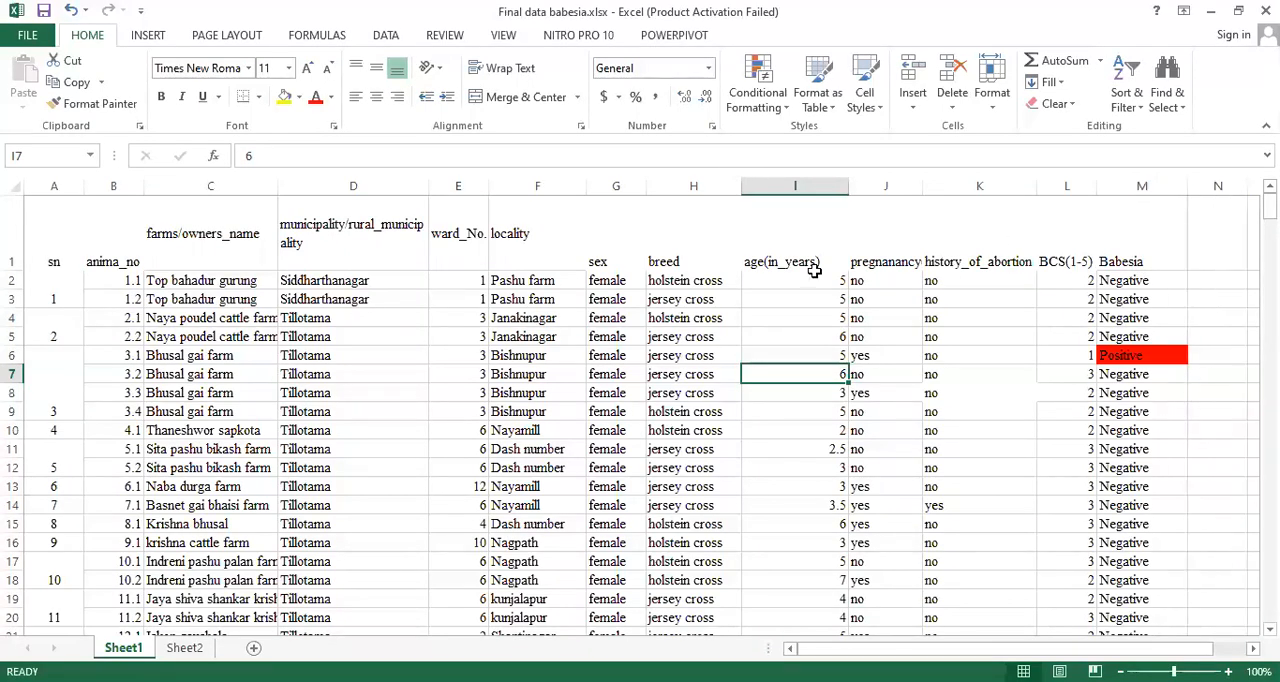
- Look through the animal records down the sheet and return to the header row
{"action": "left_click", "coordinate": [360, 298]}
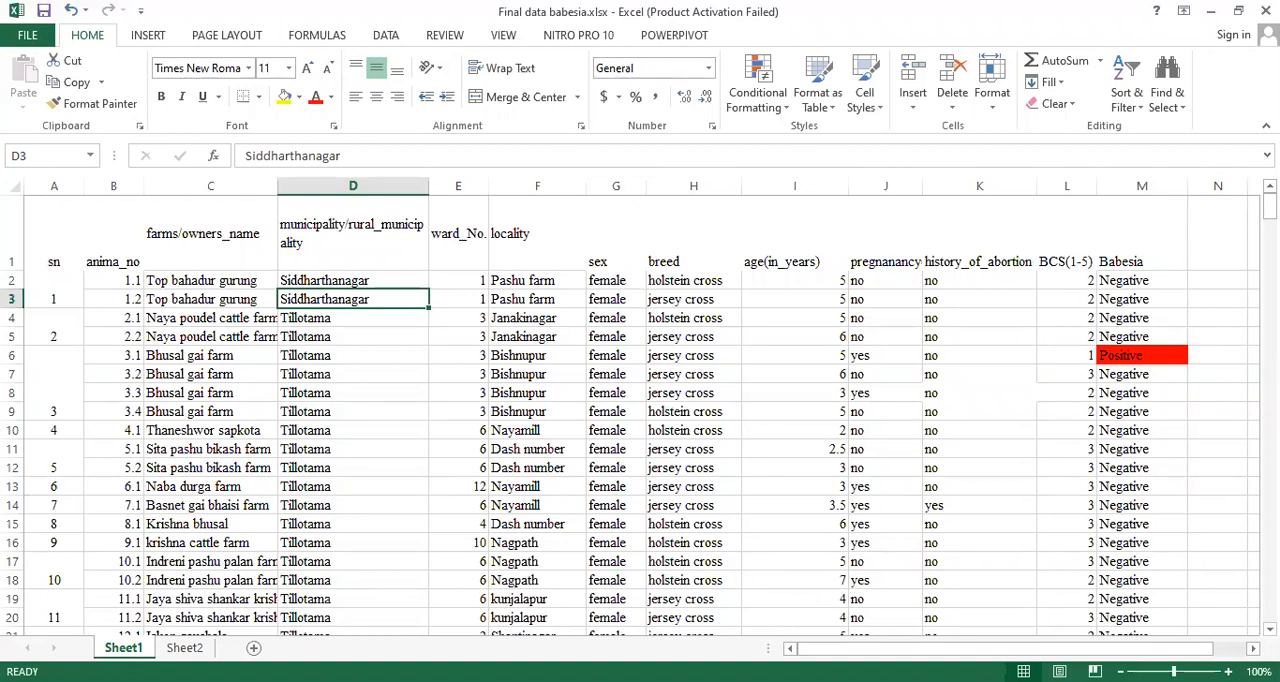
{"action": "scroll", "coordinate": [640, 415], "scroll_direction": "down", "scroll_amount": 11}
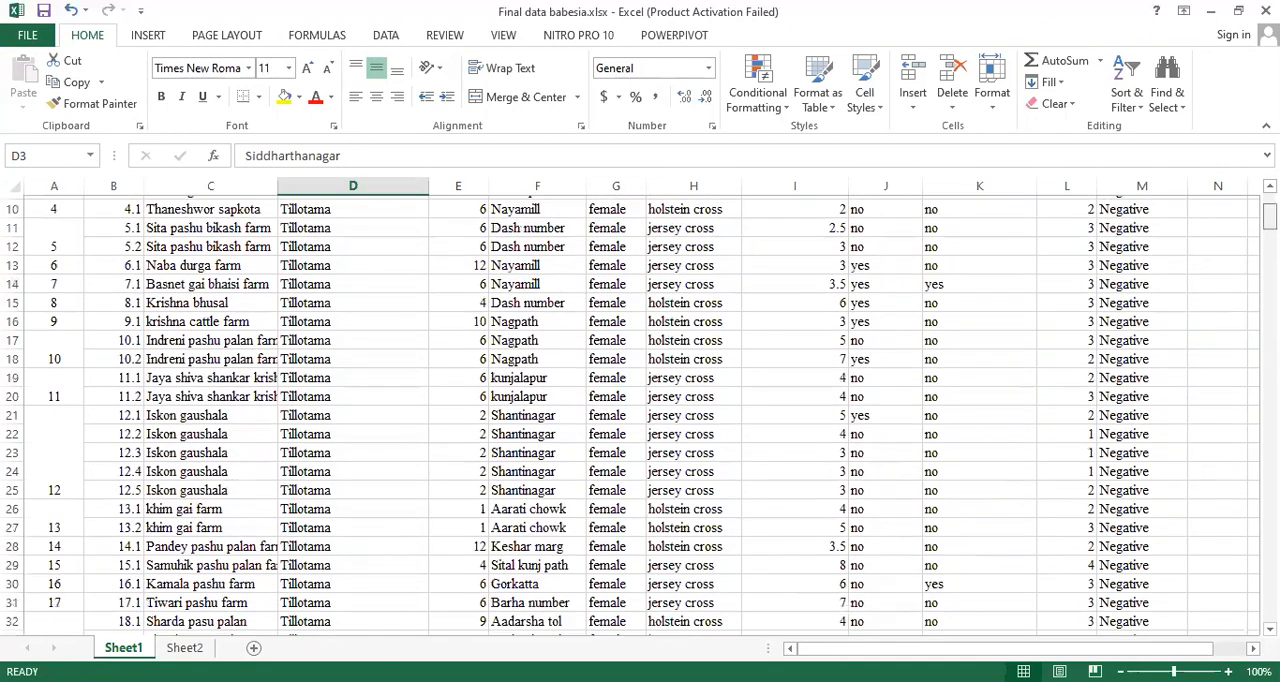
{"action": "scroll", "coordinate": [640, 415], "scroll_direction": "down", "scroll_amount": 7}
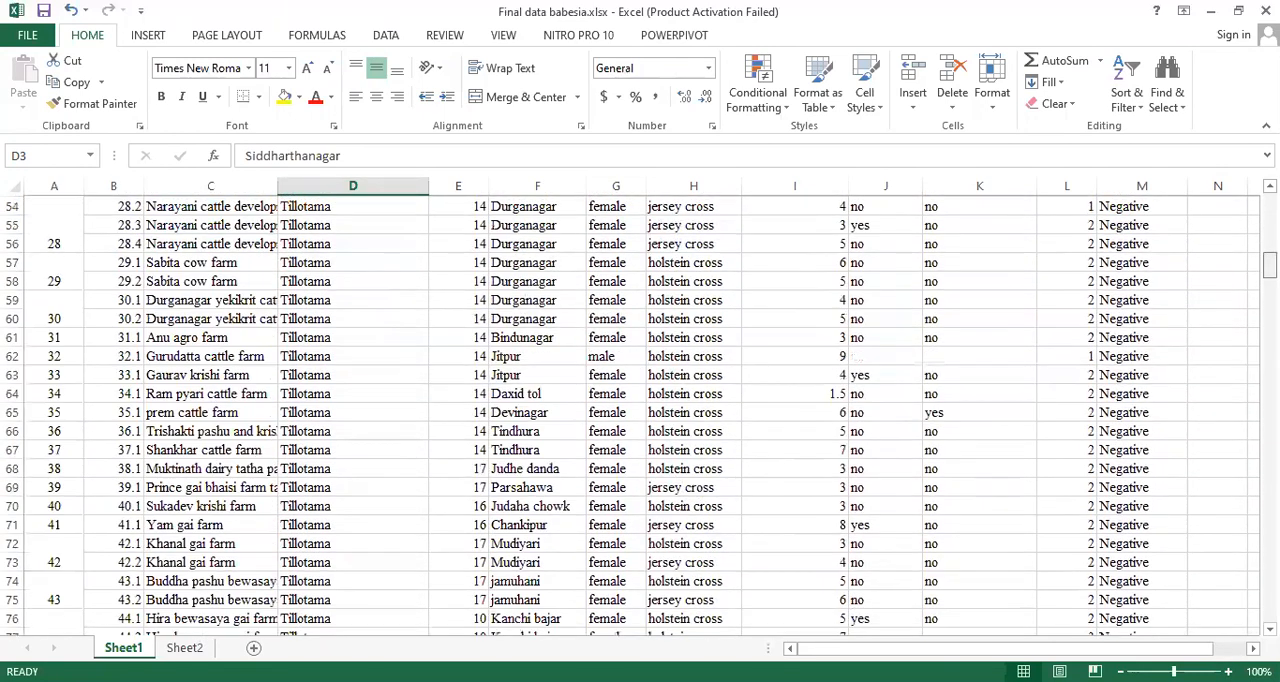
{"action": "scroll", "coordinate": [738, 284], "scroll_direction": "up", "scroll_amount": 18}
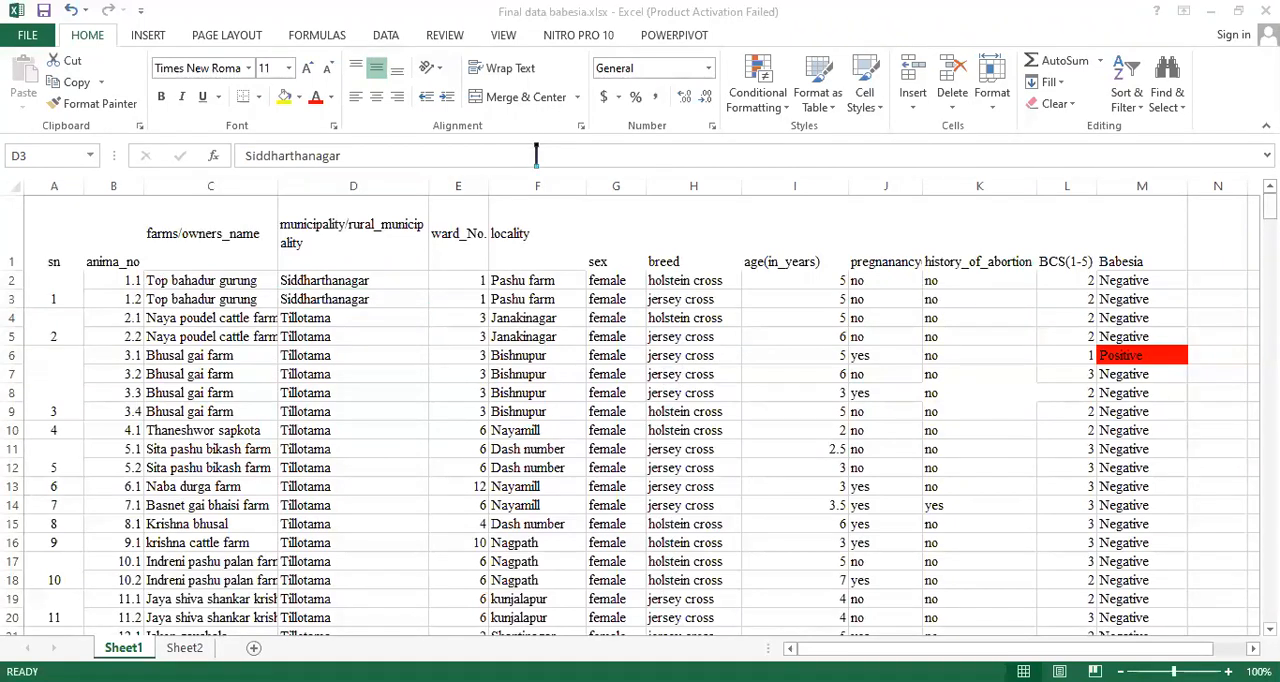
{"action": "left_click", "coordinate": [608, 282]}
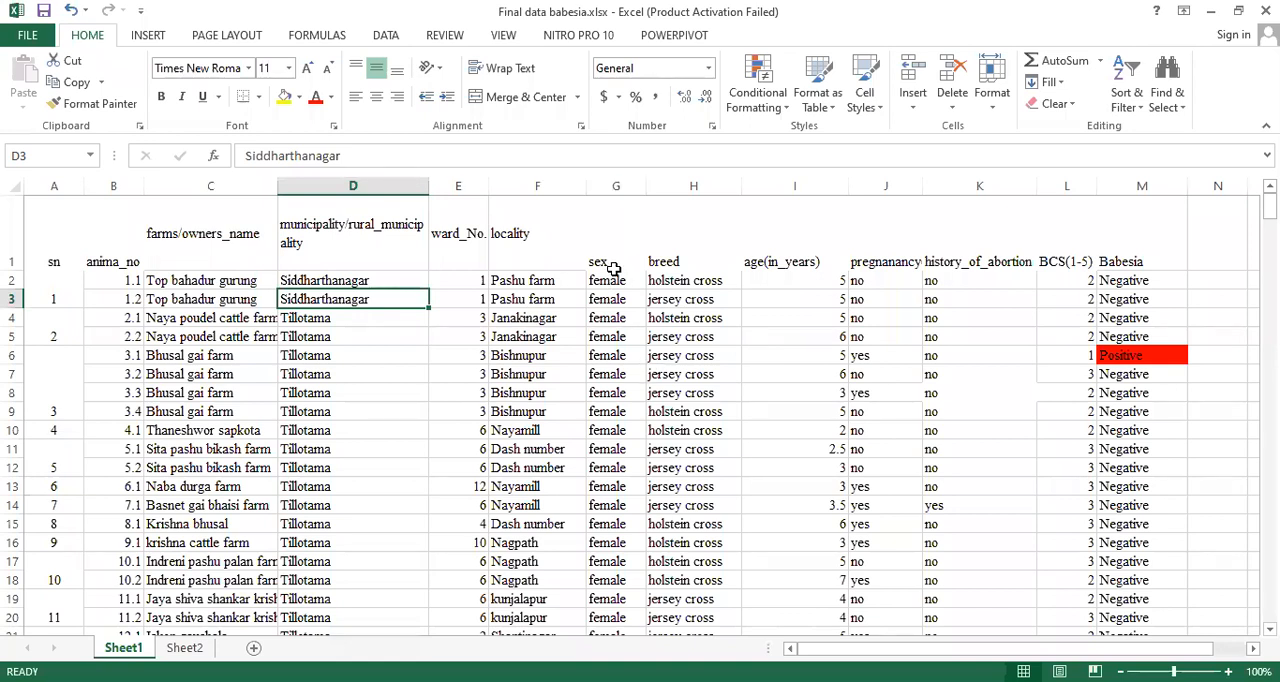
{"action": "left_click", "coordinate": [566, 170]}
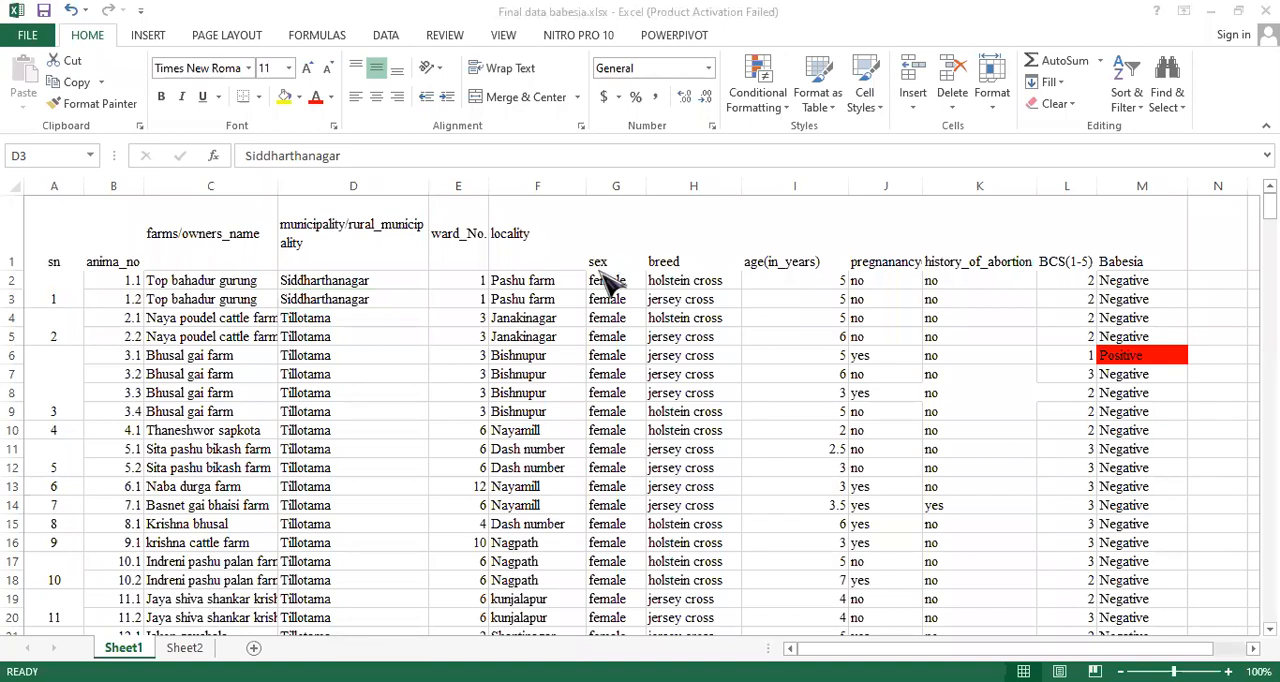
- Replace every "female" in the sex column with the code 2
{"action": "left_click", "coordinate": [616, 186]}
{"action": "left_click", "coordinate": [617, 186]}
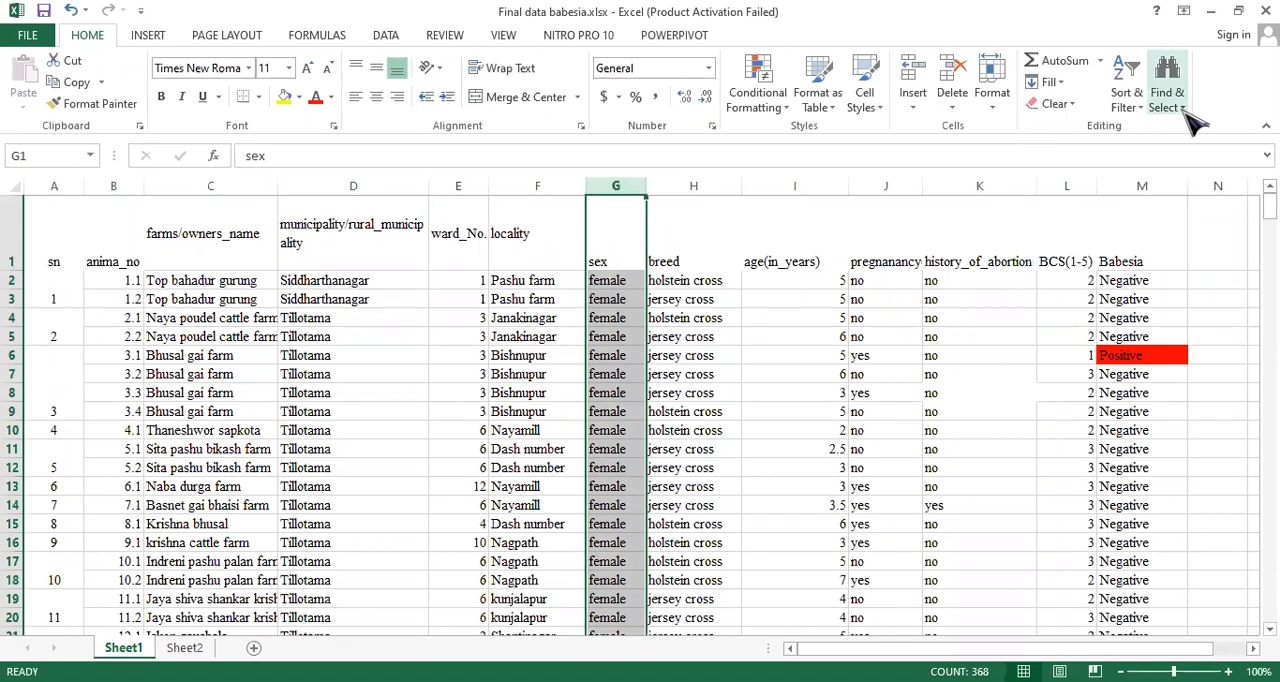
{"action": "key", "text": "ctrl+f"}
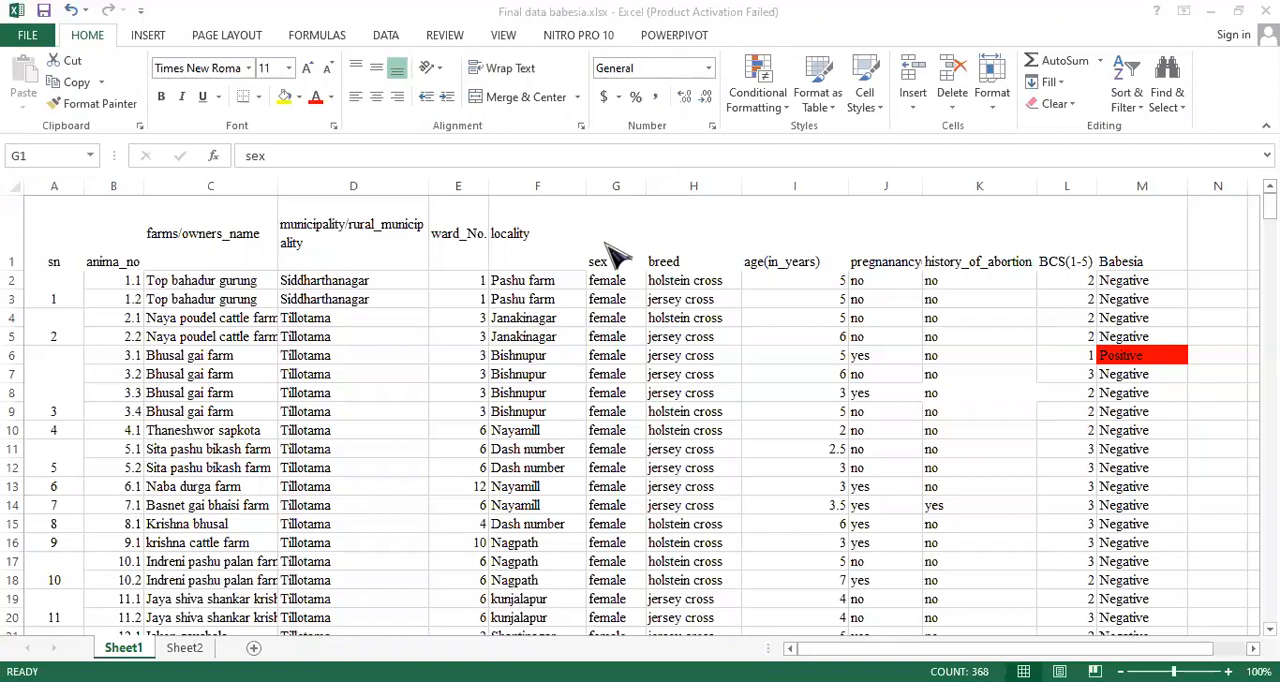
{"action": "left_click", "coordinate": [614, 182]}
{"action": "left_click", "coordinate": [615, 181]}
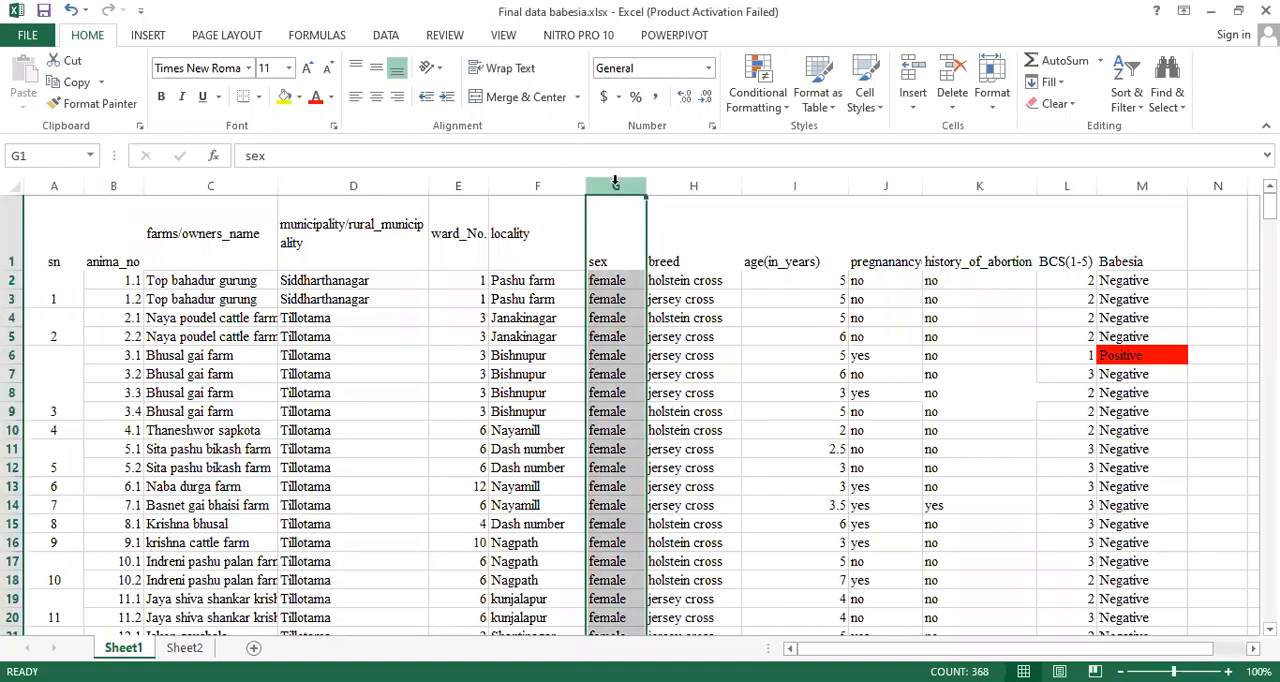
{"action": "left_click", "coordinate": [1182, 108]}
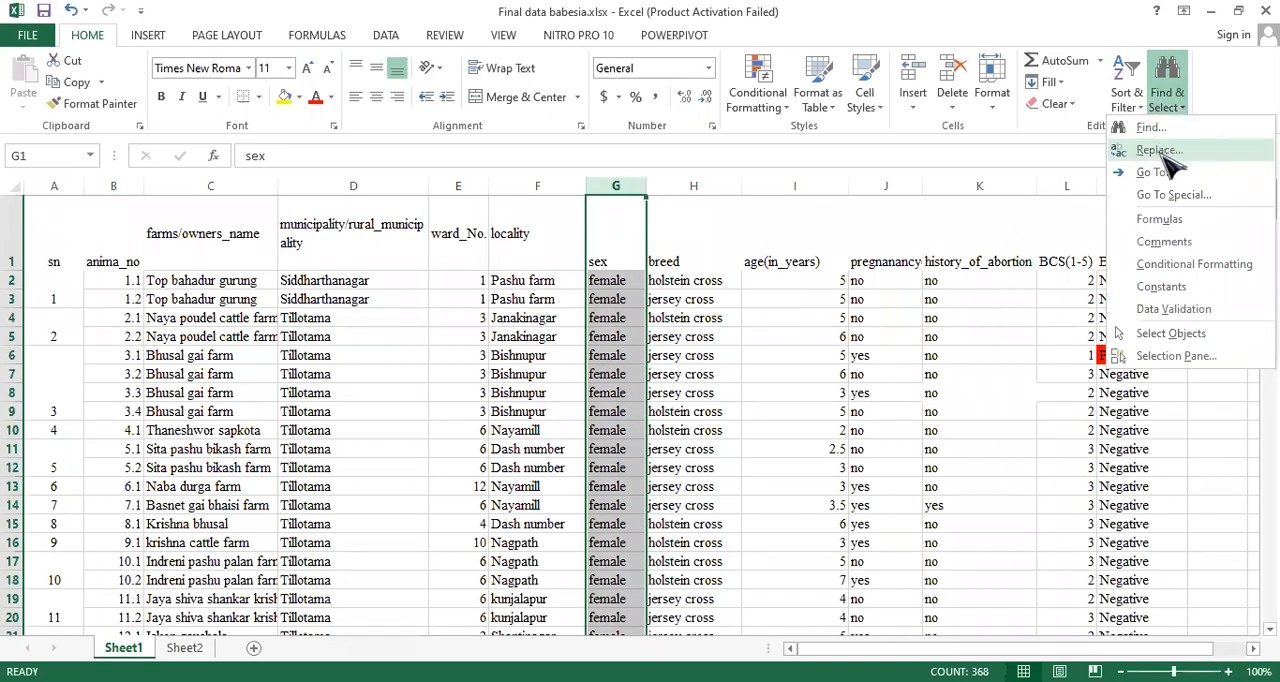
{"action": "left_click", "coordinate": [1160, 151]}
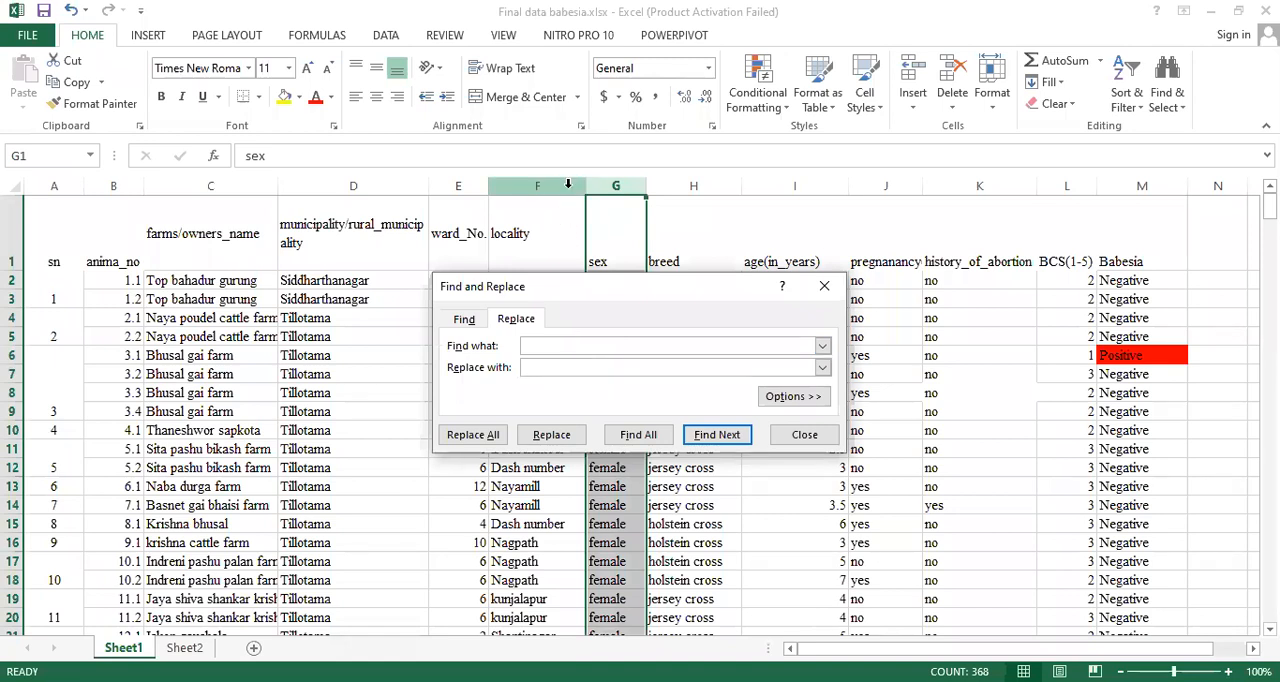
{"action": "left_click", "coordinate": [549, 345]}
{"action": "type", "text": "female"}
{"action": "left_click", "coordinate": [554, 367]}
{"action": "type", "text": "2"}
{"action": "left_click", "coordinate": [498, 436]}
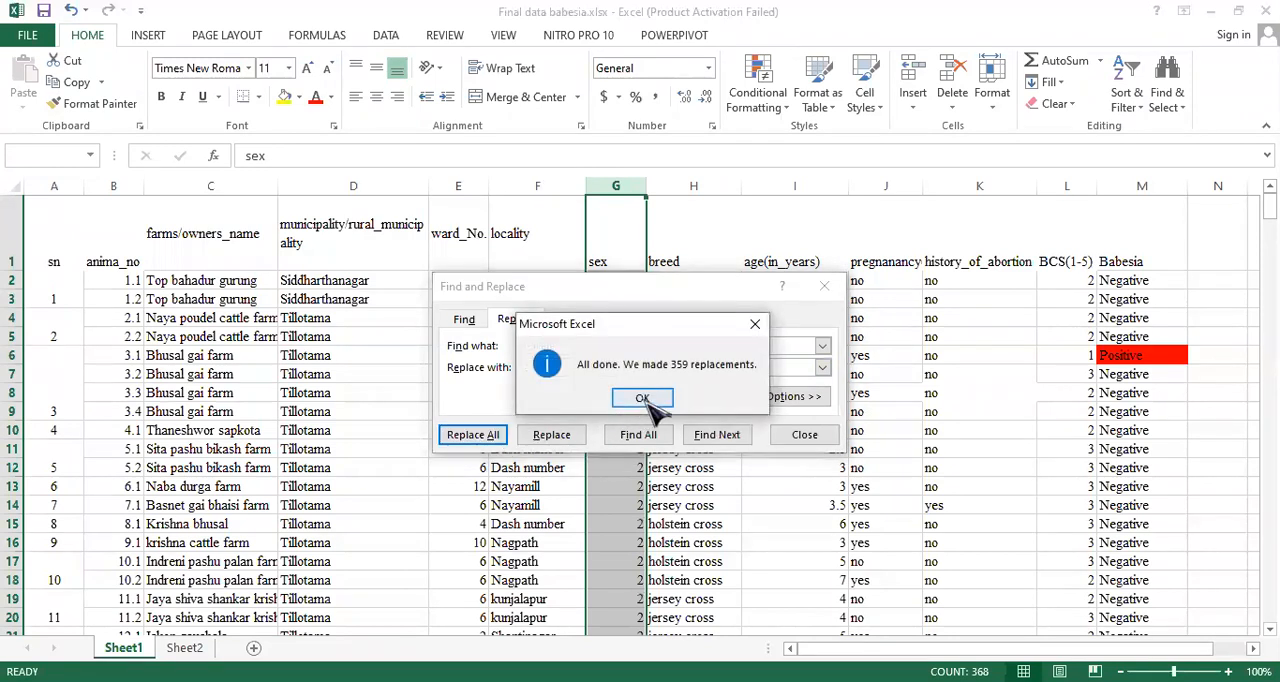
{"action": "left_click", "coordinate": [643, 400]}
- Replace every "male" in the sex column with the code 1 and close the replace dialog
{"action": "left_click", "coordinate": [566, 345]}
{"action": "key", "text": "BackSpace"}
{"action": "key", "text": "BackSpace"}
{"action": "key", "text": "BackSpace"}
{"action": "key", "text": "BackSpace"}
{"action": "key", "text": "BackSpace"}
{"action": "key", "text": "BackSpace"}
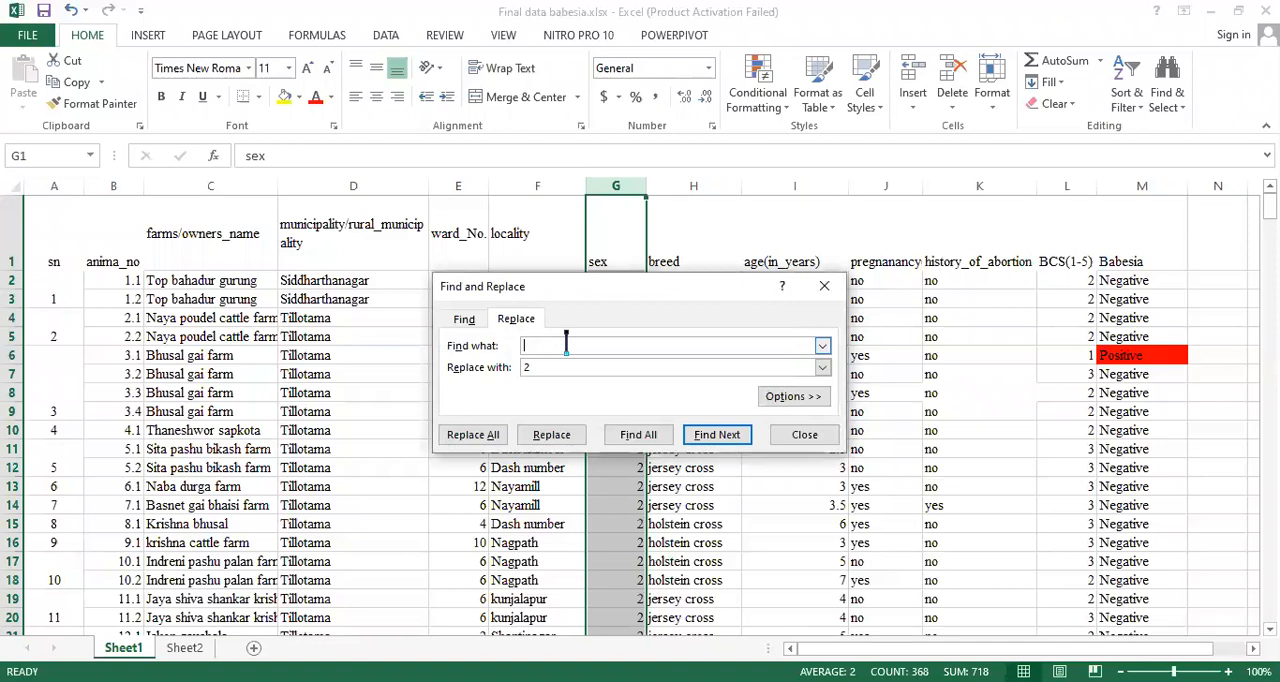
{"action": "type", "text": "male"}
{"action": "left_click", "coordinate": [558, 367]}
{"action": "key", "text": "BackSpace"}
{"action": "type", "text": "1"}
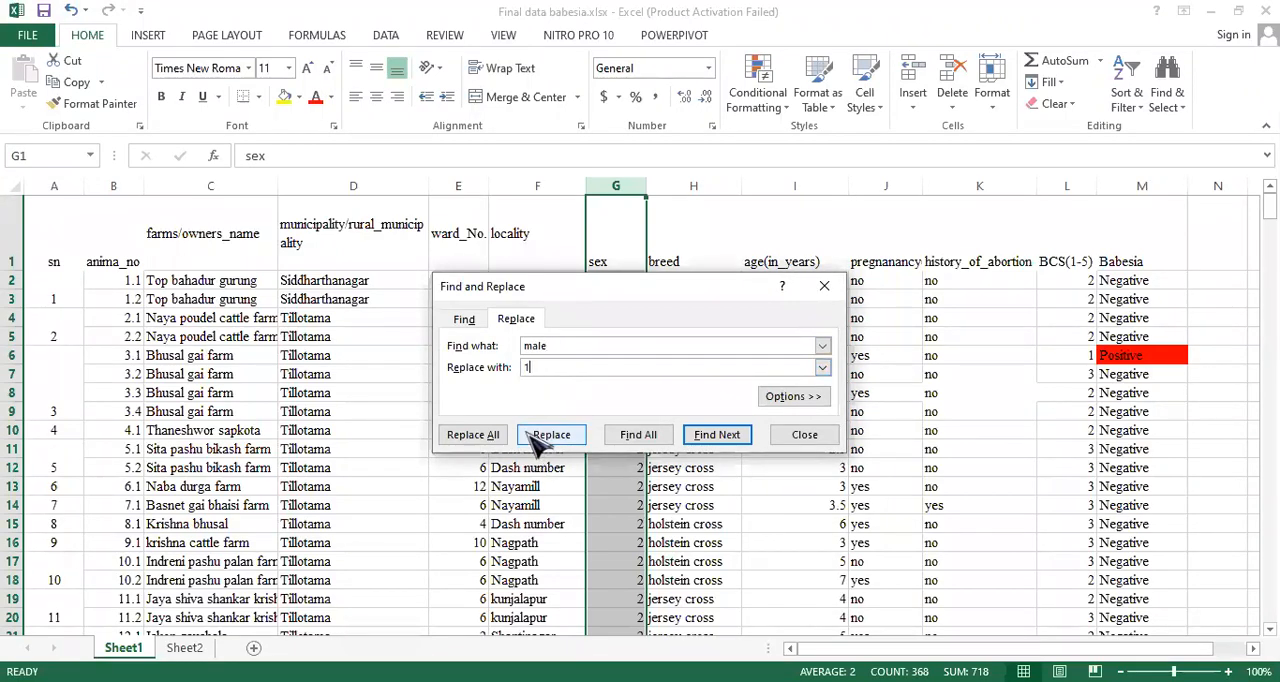
{"action": "left_click", "coordinate": [493, 438]}
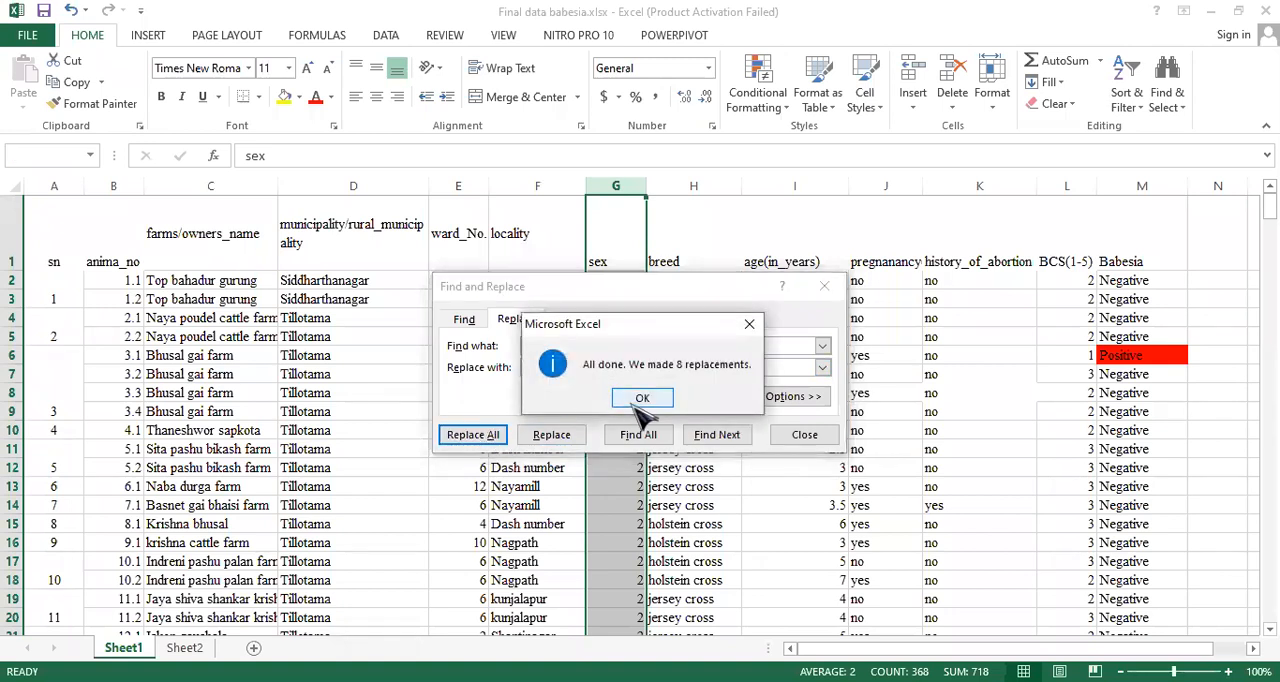
{"action": "left_click", "coordinate": [642, 399]}
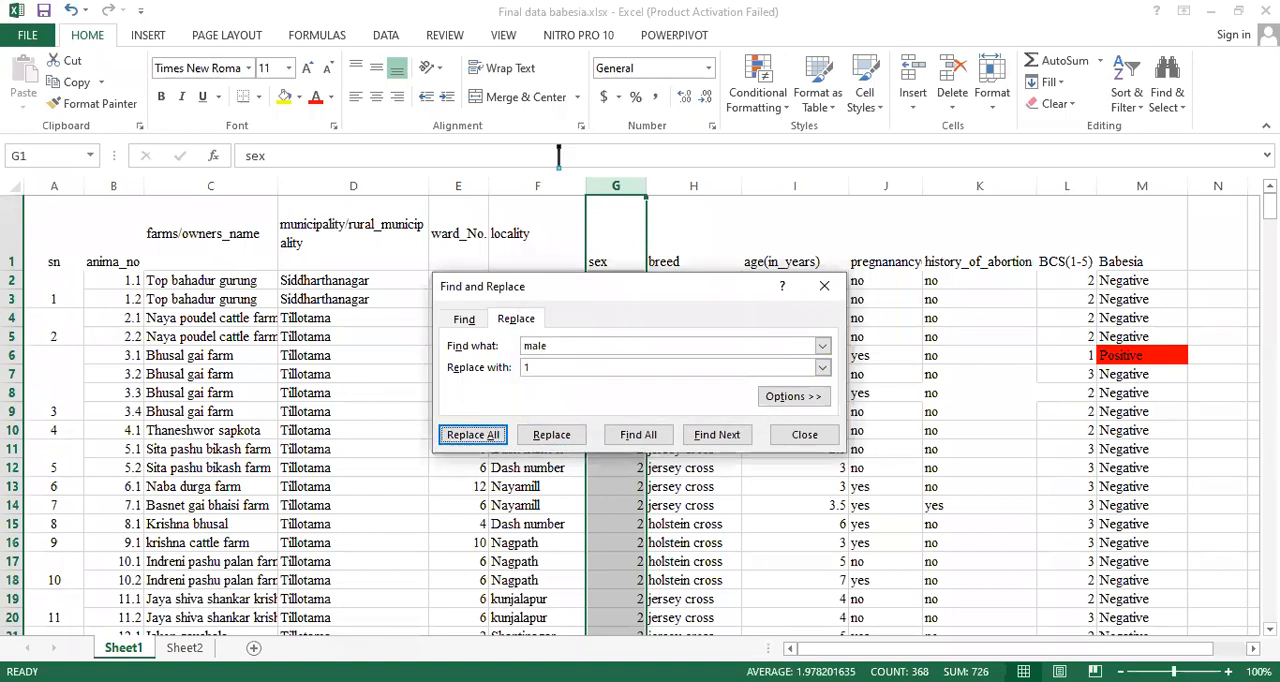
{"action": "left_click", "coordinate": [824, 286]}
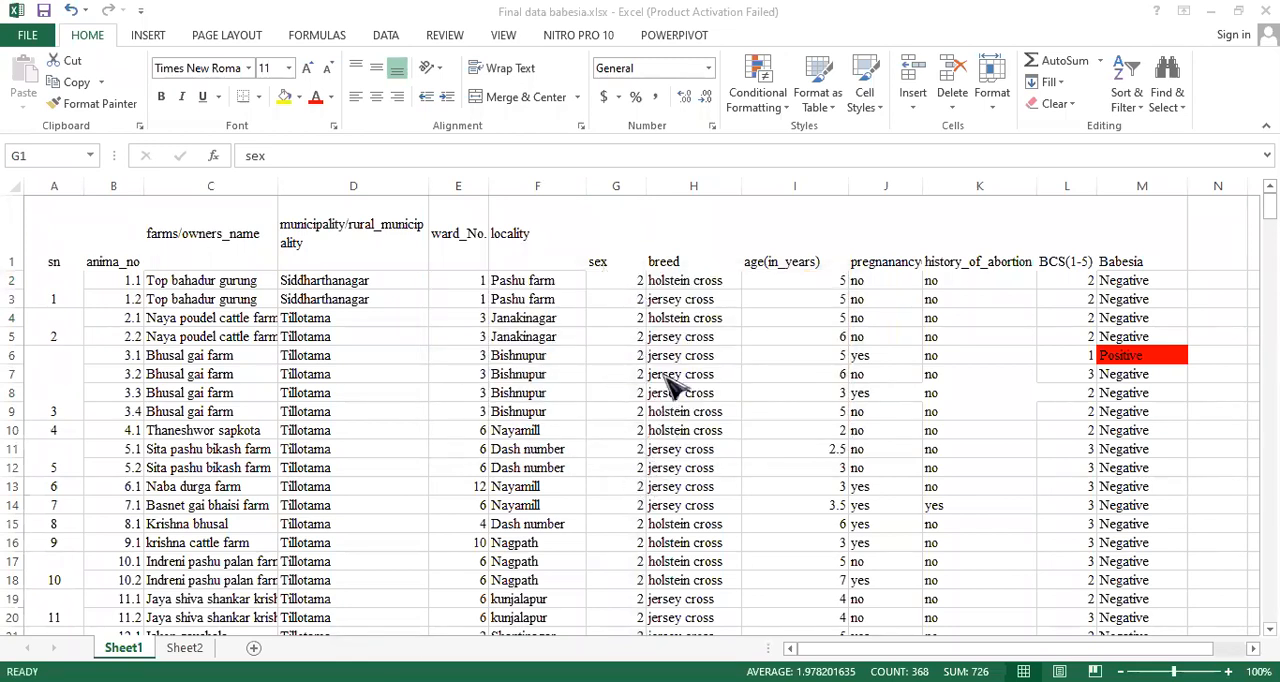
- Replace every "holstein cross" in the breed column with the code 1
{"action": "key", "text": "ctrl+space"}
{"action": "left_click", "coordinate": [711, 182]}
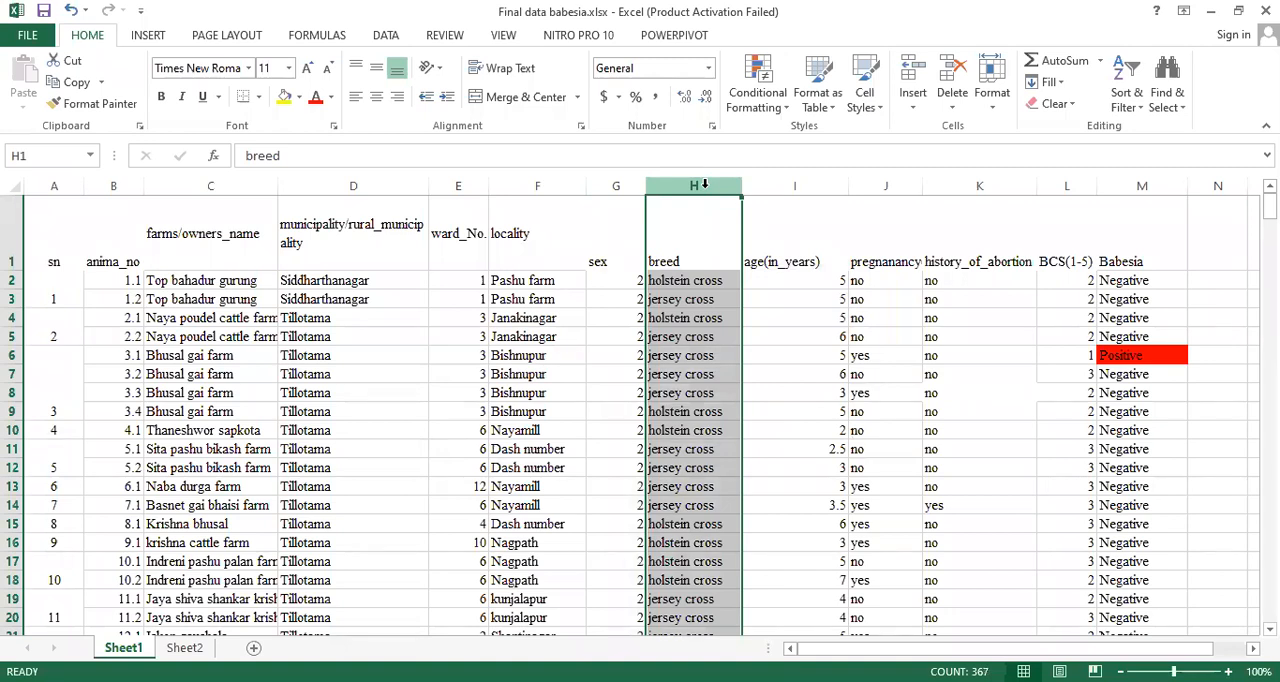
{"action": "left_click", "coordinate": [1183, 113]}
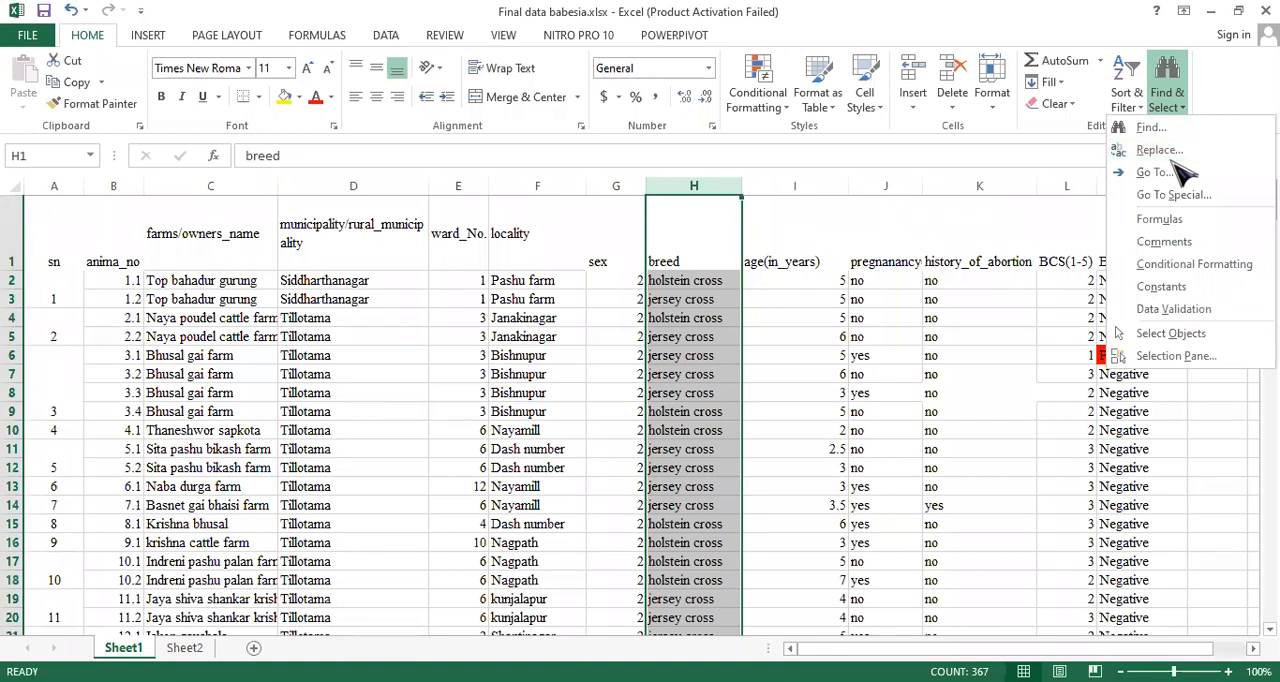
{"action": "left_click", "coordinate": [714, 190]}
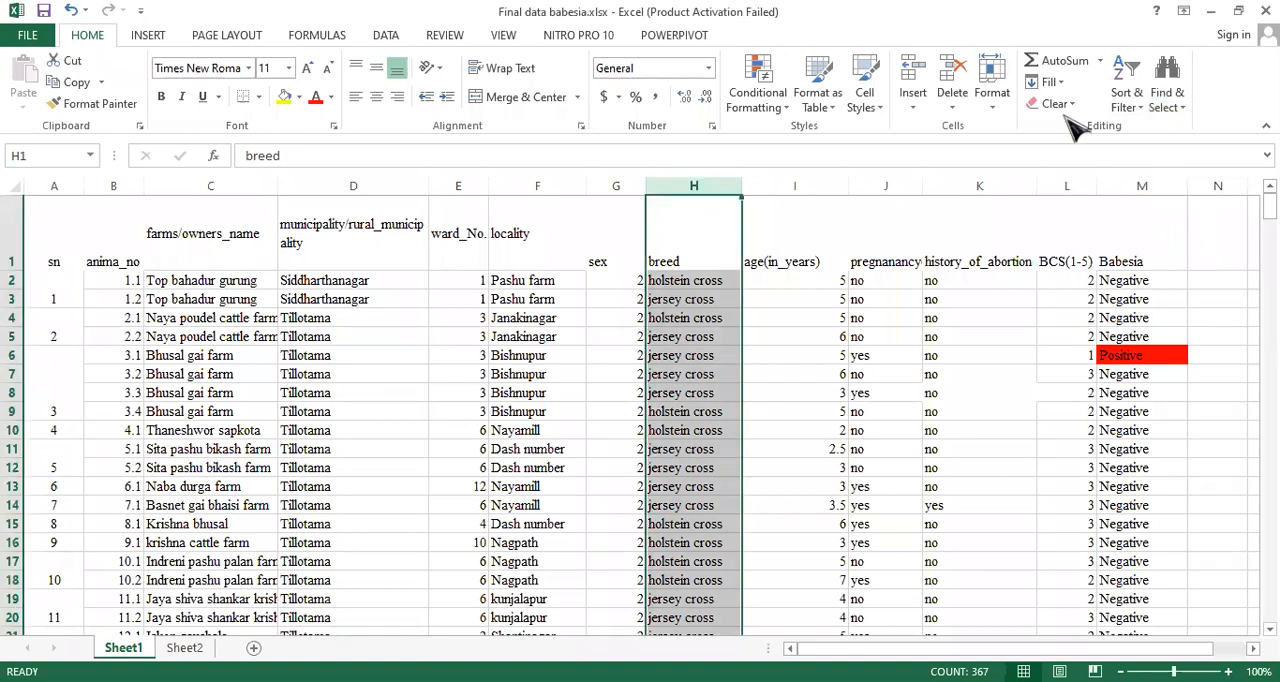
{"action": "left_click", "coordinate": [1167, 92]}
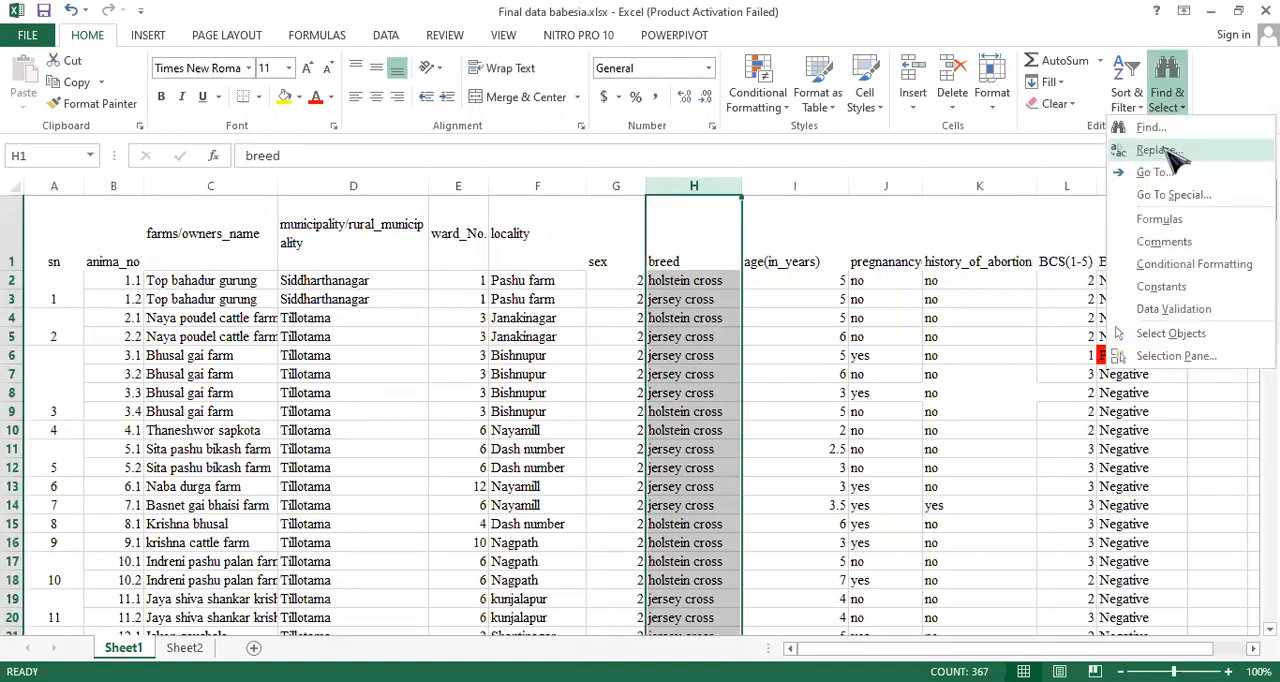
{"action": "left_click", "coordinate": [1160, 150]}
{"action": "left_click", "coordinate": [550, 371]}
{"action": "key", "text": "BackSpace"}
{"action": "key", "text": "BackSpace"}
{"action": "key", "text": "BackSpace"}
{"action": "key", "text": "BackSpace"}
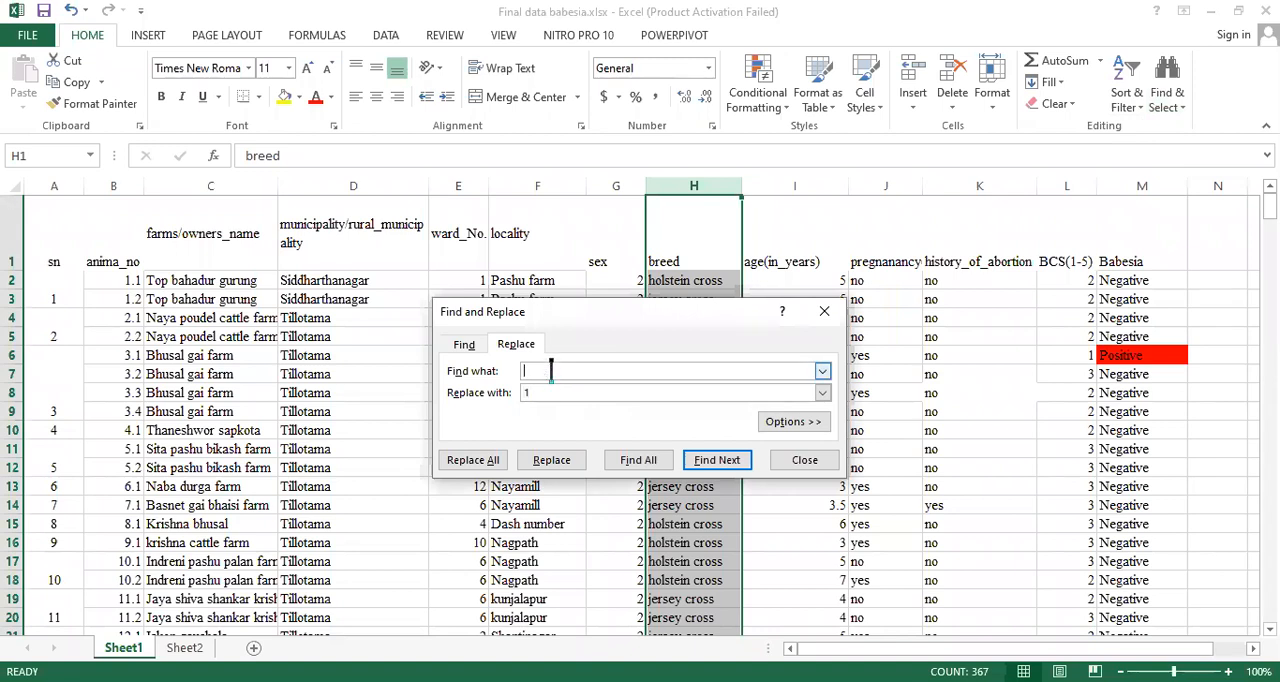
{"action": "type", "text": "holstein cross"}
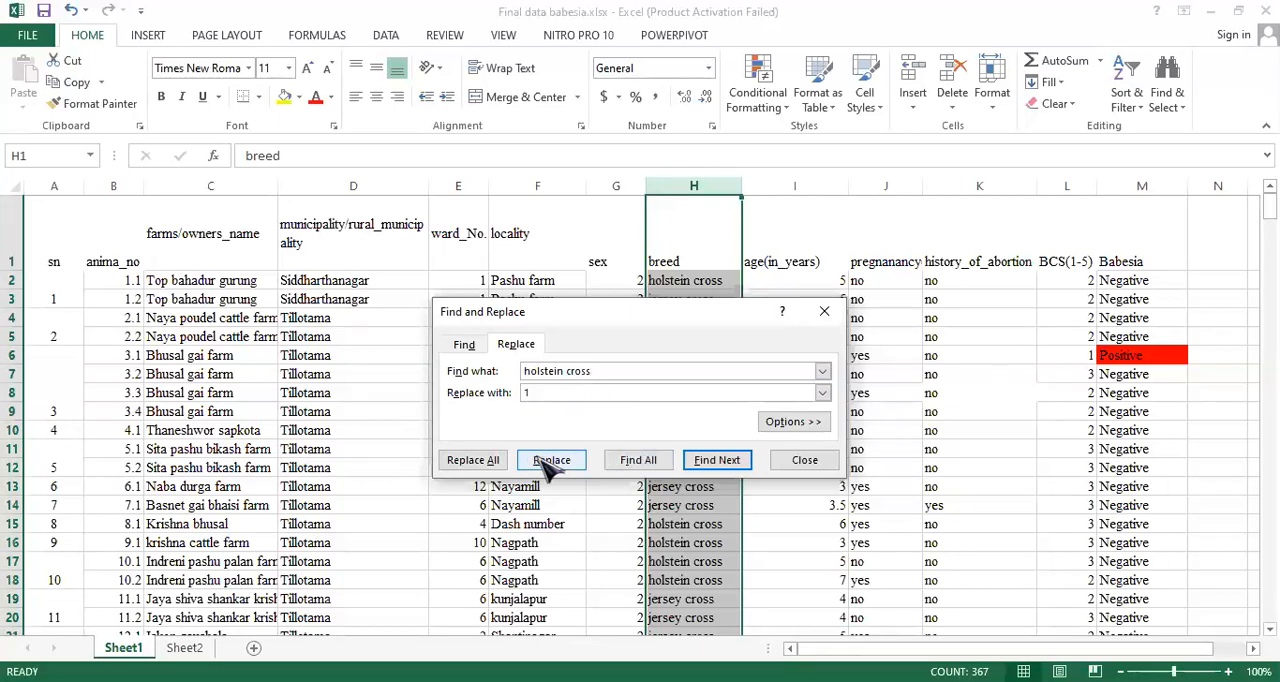
{"action": "left_click", "coordinate": [473, 460]}
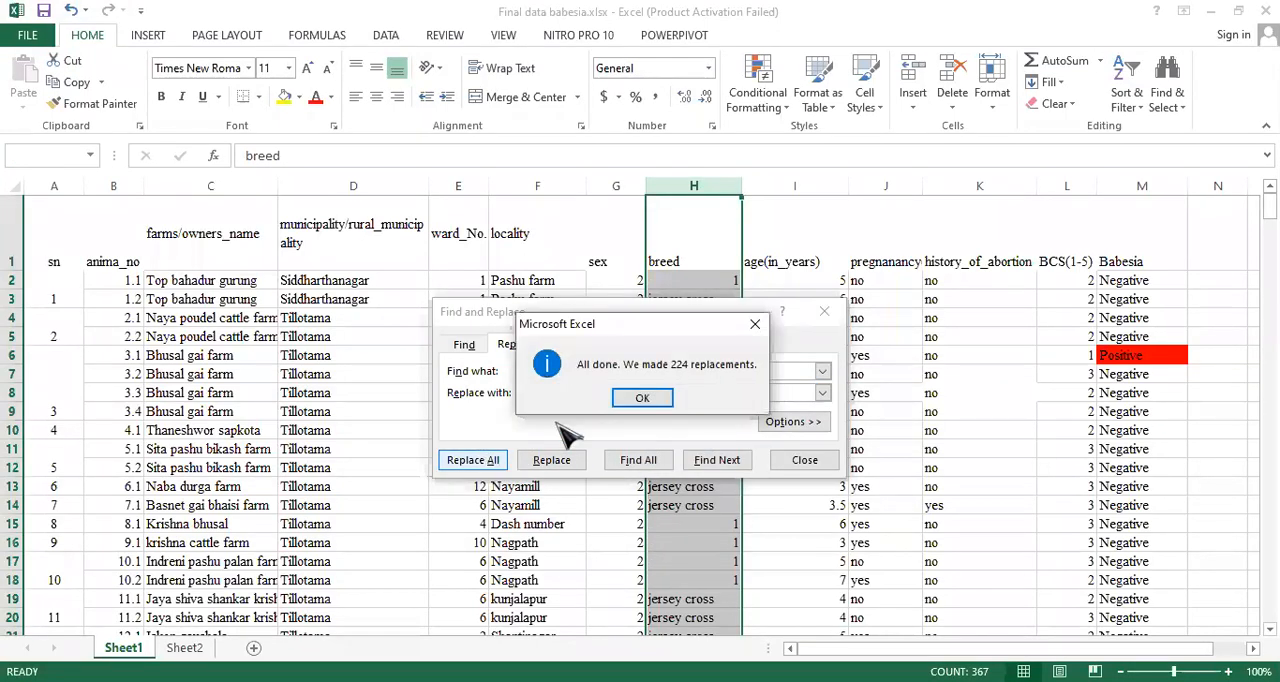
{"action": "left_click", "coordinate": [637, 403]}
- Replace every "jersey cross" in the breed column with the code 2
{"action": "left_click", "coordinate": [603, 370]}
{"action": "key", "text": "BackSpace"}
{"action": "key", "text": "BackSpace"}
{"action": "key", "text": "BackSpace"}
{"action": "key", "text": "BackSpace"}
{"action": "key", "text": "BackSpace"}
{"action": "key", "text": "BackSpace"}
{"action": "key", "text": "BackSpace"}
{"action": "key", "text": "BackSpace"}
{"action": "key", "text": "BackSpace"}
{"action": "key", "text": "BackSpace"}
{"action": "key", "text": "BackSpace"}
{"action": "key", "text": "BackSpace"}
{"action": "key", "text": "BackSpace"}
{"action": "key", "text": "BackSpace"}
{"action": "type", "text": "jerse"}
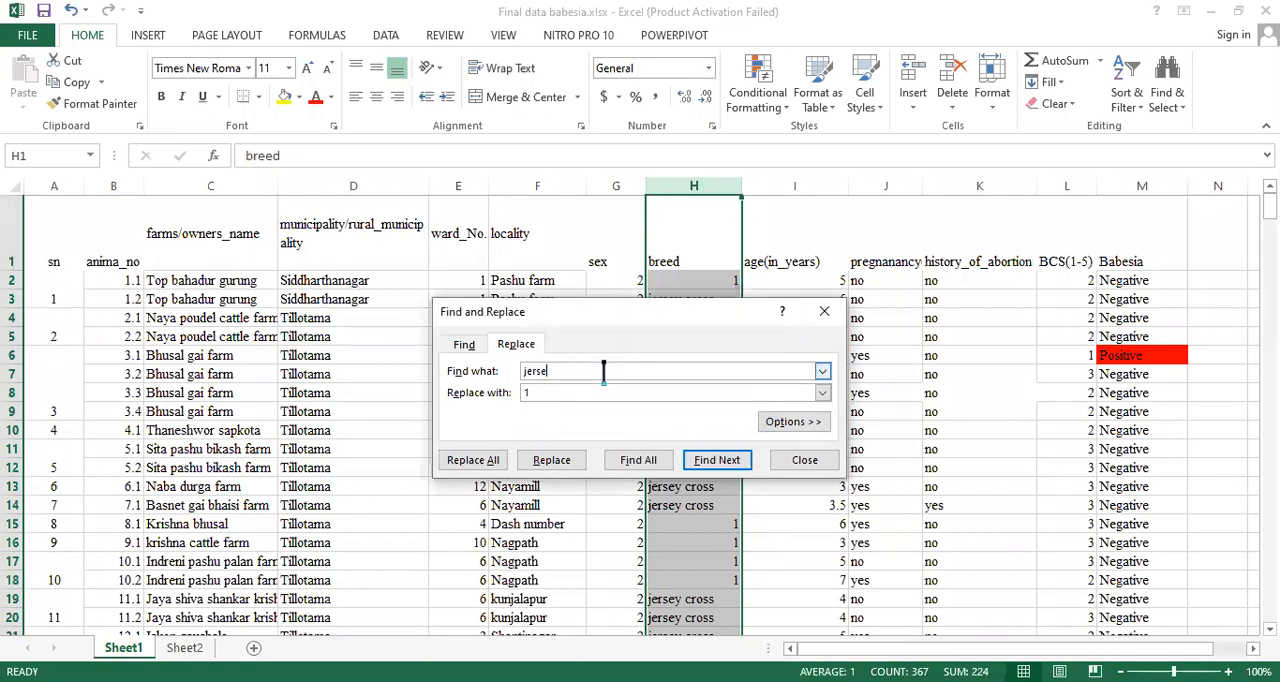
{"action": "type", "text": "y cross"}
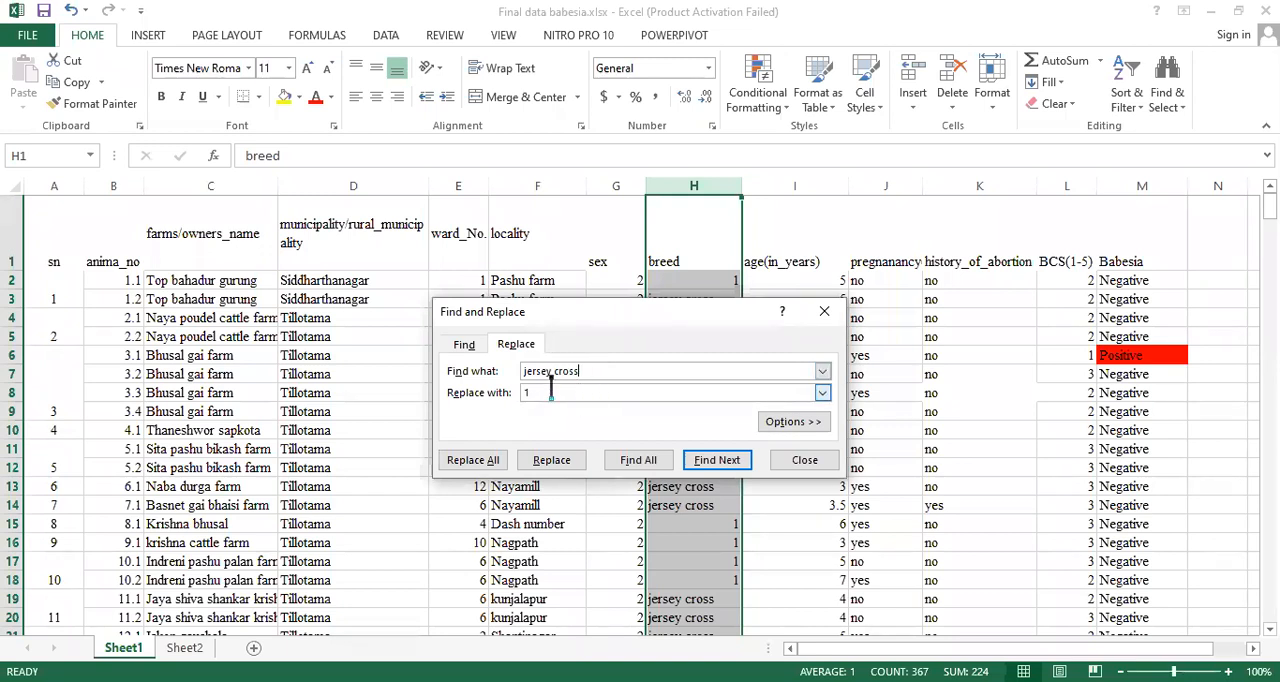
{"action": "key", "text": "BackSpace"}
{"action": "type", "text": "2"}
{"action": "left_click", "coordinate": [488, 463]}
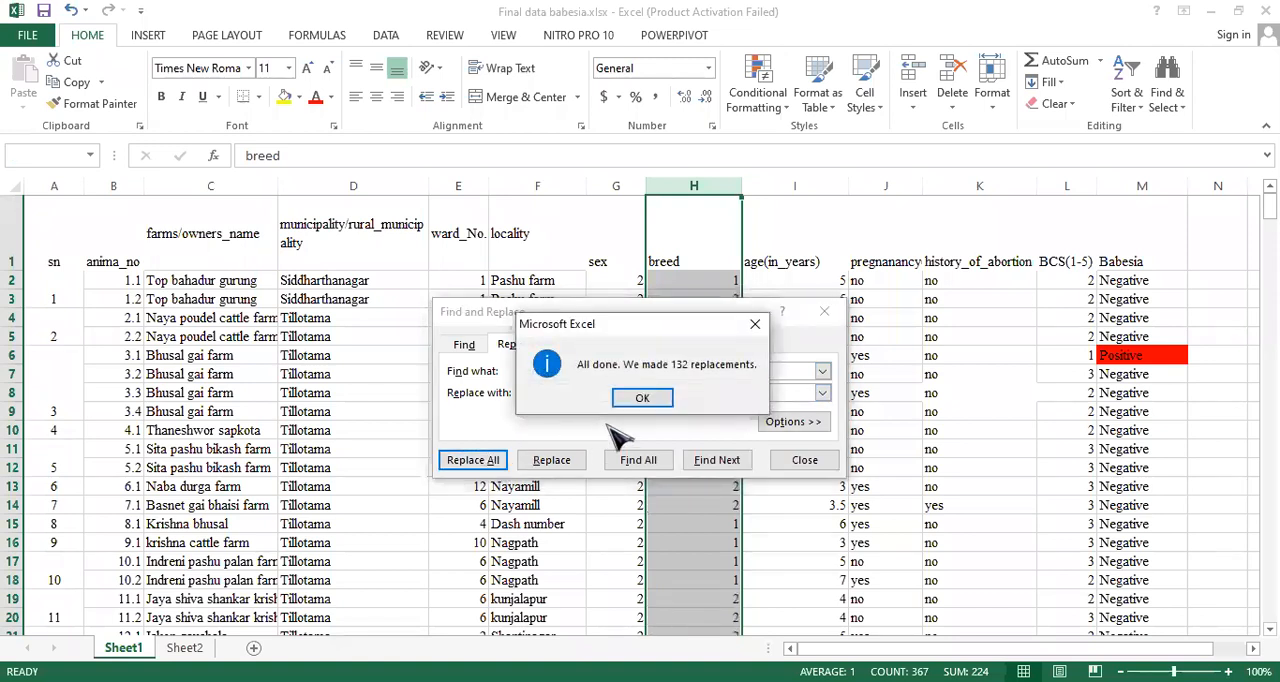
{"action": "left_click", "coordinate": [642, 398]}
- Replace every "local" in the breed column with the code 3
{"action": "left_click", "coordinate": [595, 370]}
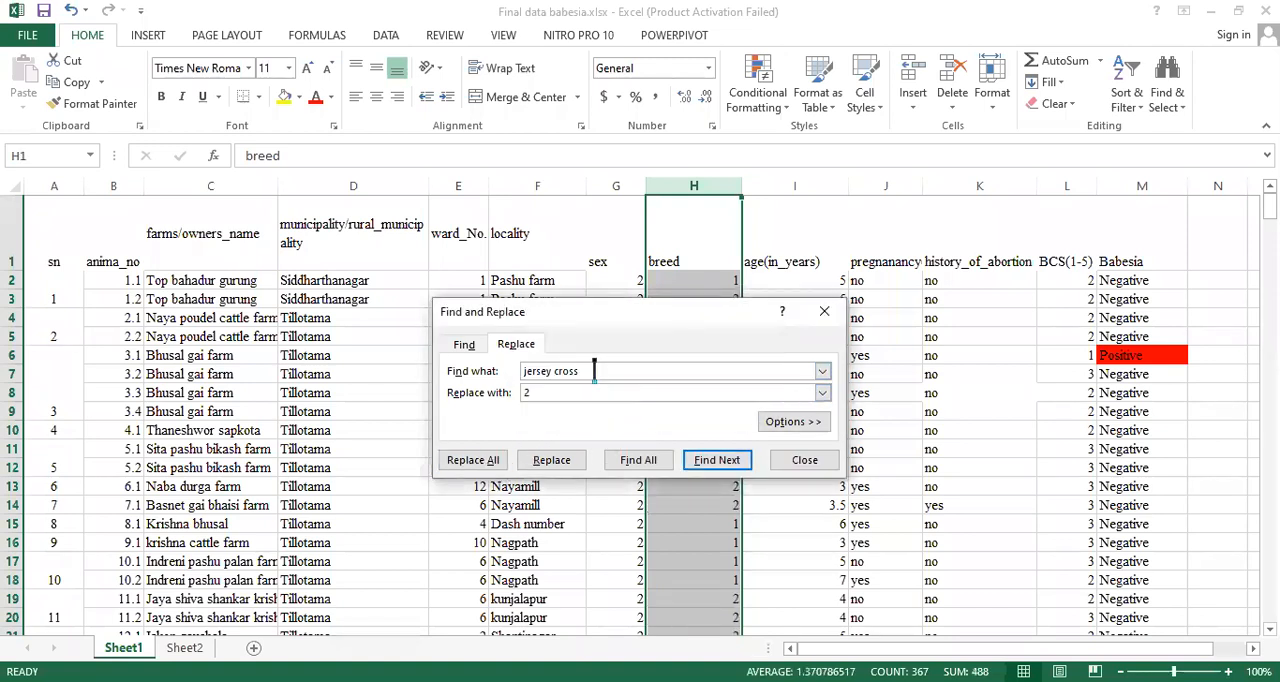
{"action": "key", "text": "BackSpace"}
{"action": "key", "text": "BackSpace"}
{"action": "key", "text": "BackSpace"}
{"action": "key", "text": "BackSpace"}
{"action": "key", "text": "BackSpace"}
{"action": "key", "text": "BackSpace"}
{"action": "key", "text": "BackSpace"}
{"action": "key", "text": "BackSpace"}
{"action": "key", "text": "BackSpace"}
{"action": "key", "text": "BackSpace"}
{"action": "left_click", "coordinate": [545, 393]}
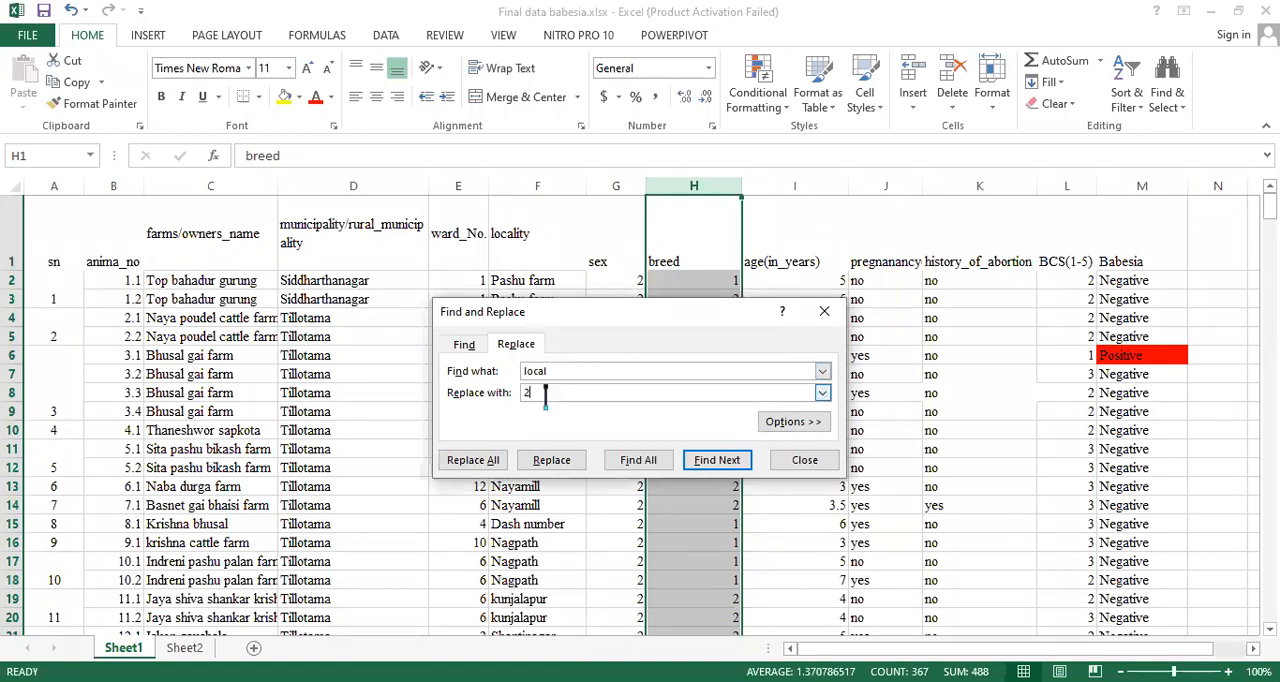
{"action": "type", "text": "3"}
{"action": "left_click", "coordinate": [498, 461]}
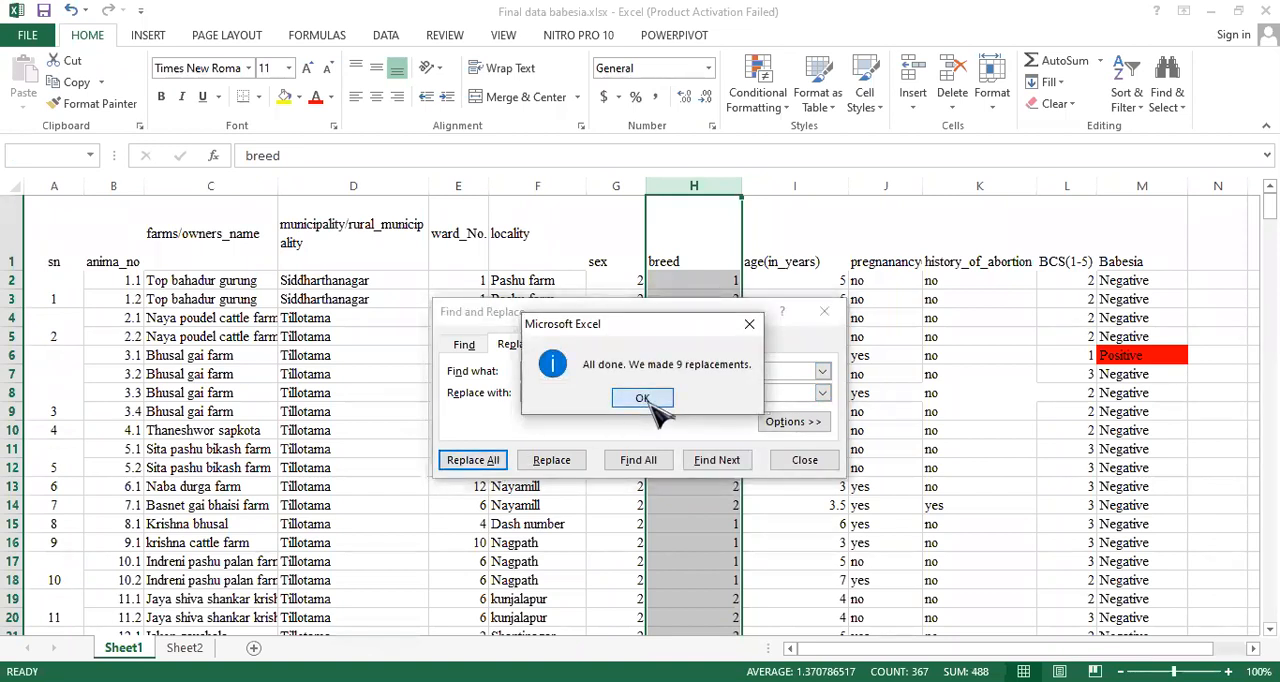
{"action": "left_click", "coordinate": [642, 398]}
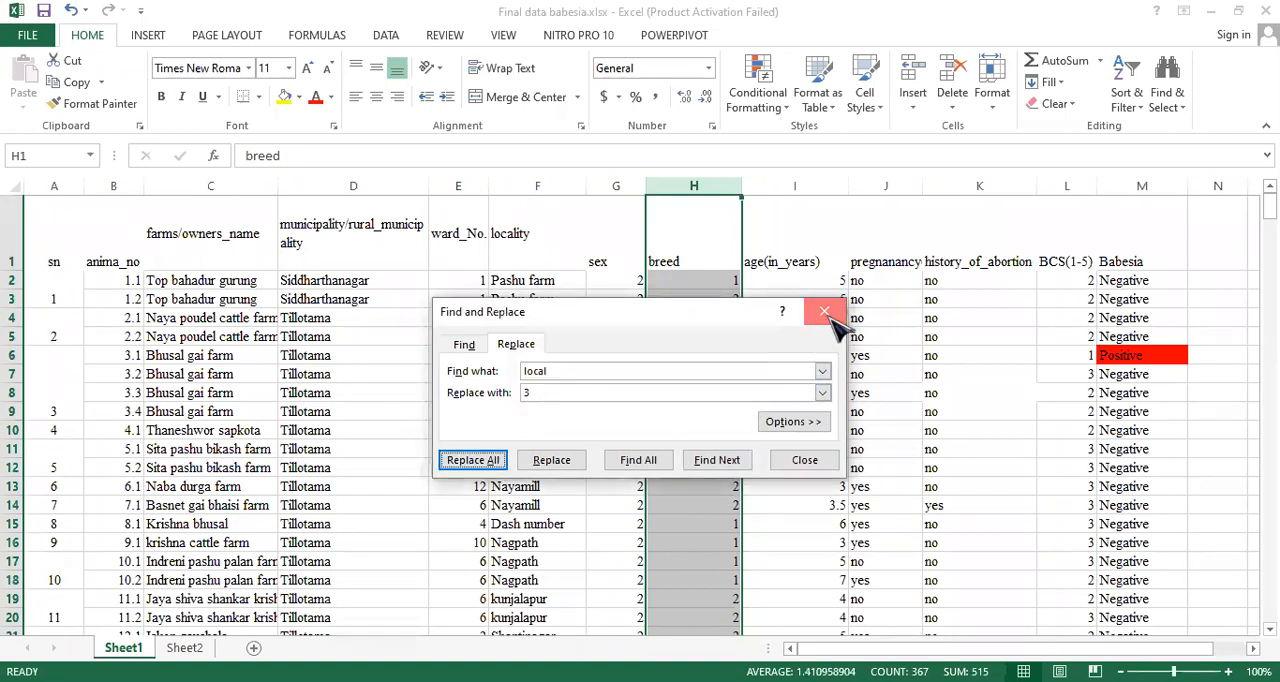
- Close the breed replacement dialog and replace every "yes" in the history_of_abortion column with the code 1
{"action": "left_click", "coordinate": [824, 311]}
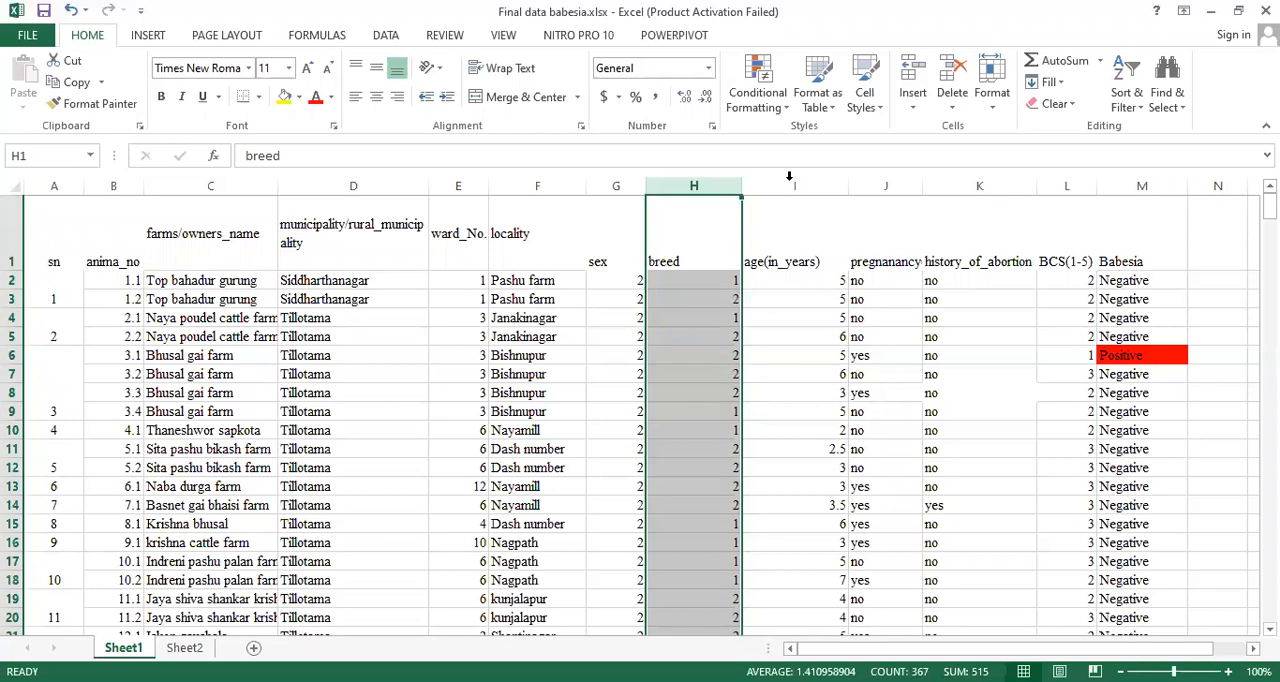
{"action": "key", "text": "alt+Tab"}
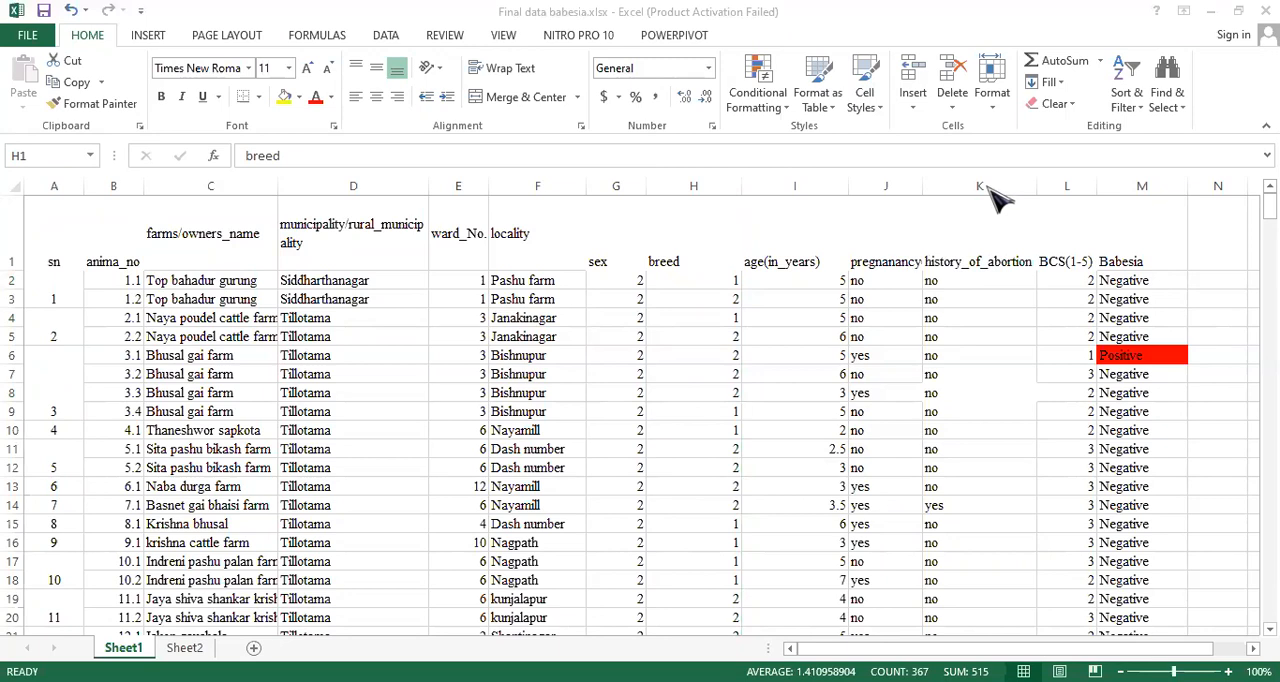
{"action": "key", "text": "alt+Tab"}
{"action": "left_click", "coordinate": [988, 352]}
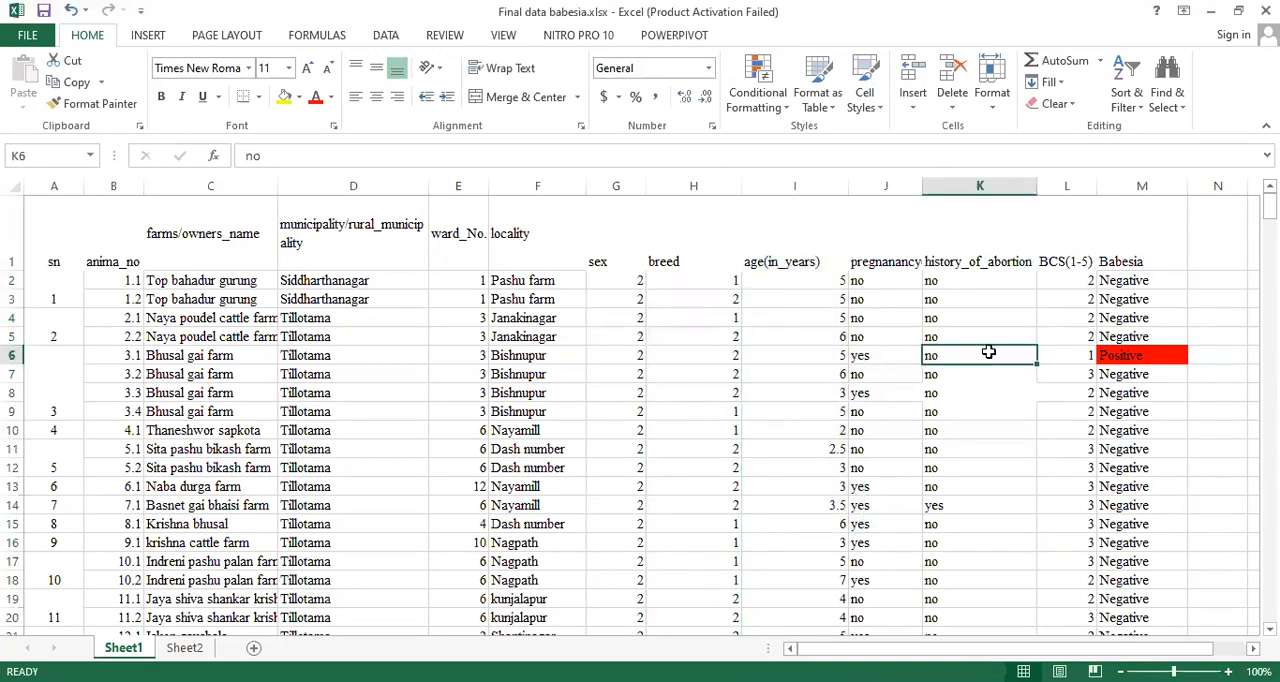
{"action": "left_click", "coordinate": [981, 185]}
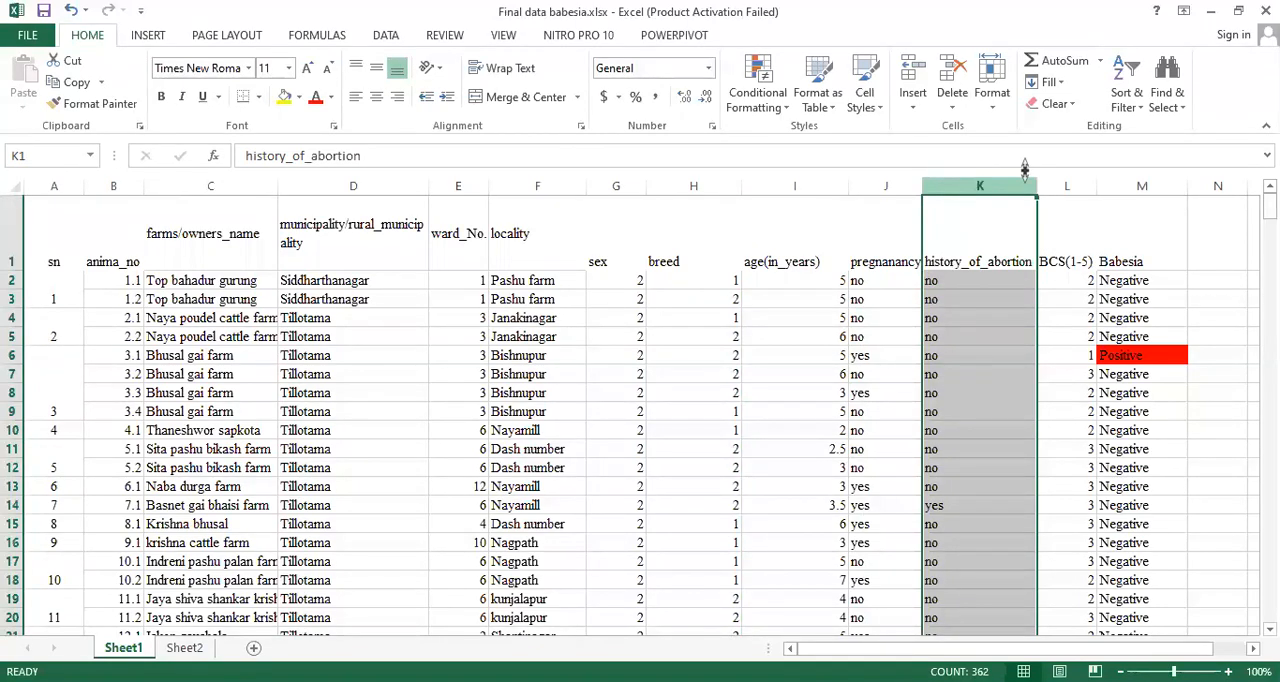
{"action": "left_click", "coordinate": [1168, 100]}
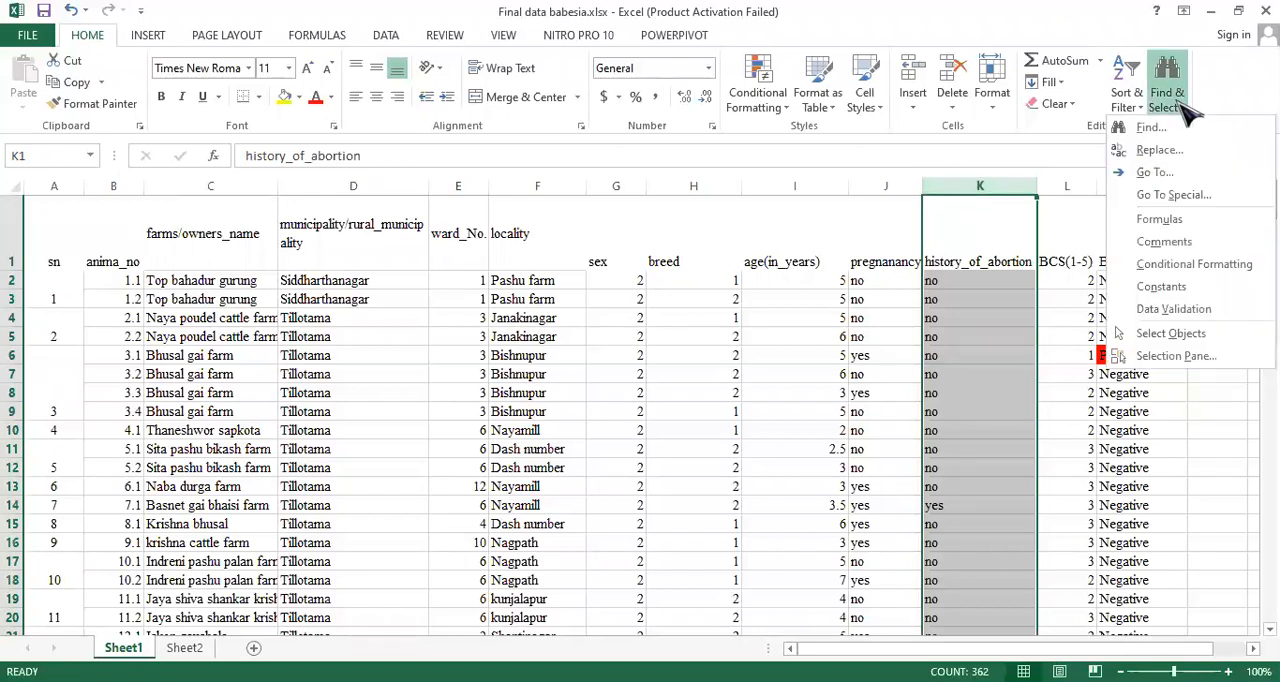
{"action": "left_click", "coordinate": [1160, 150]}
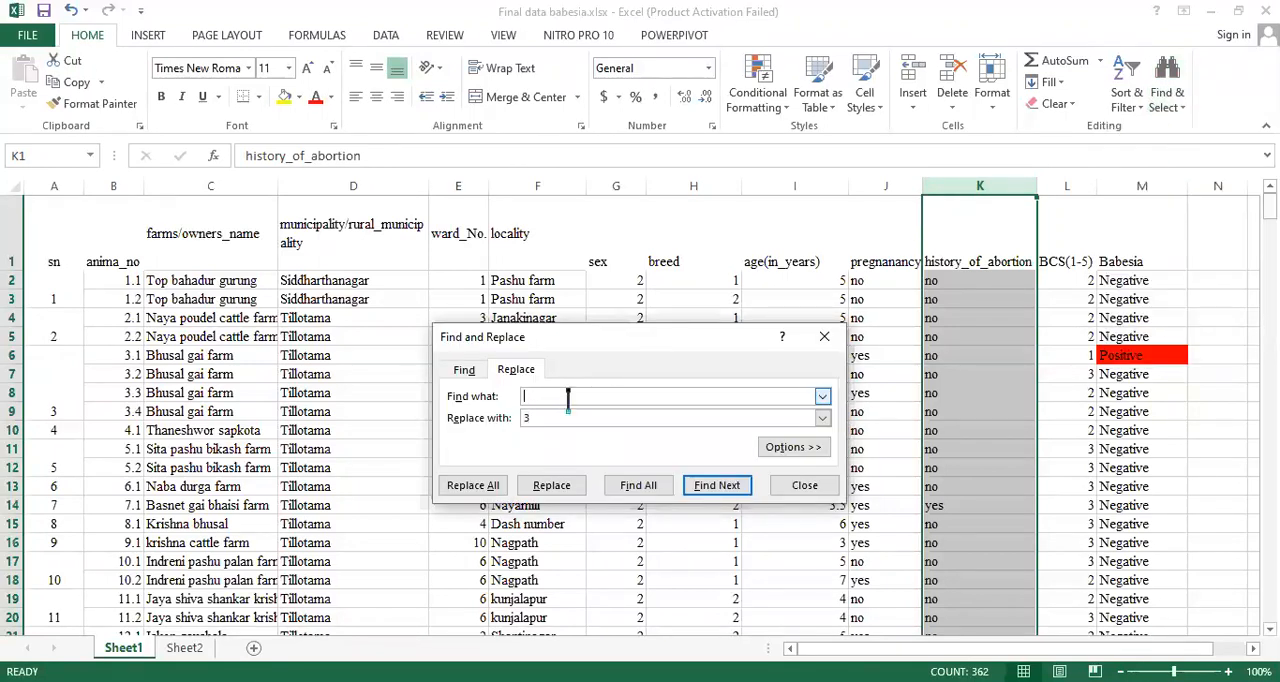
{"action": "key", "text": "Tab"}
{"action": "left_click", "coordinate": [488, 492]}
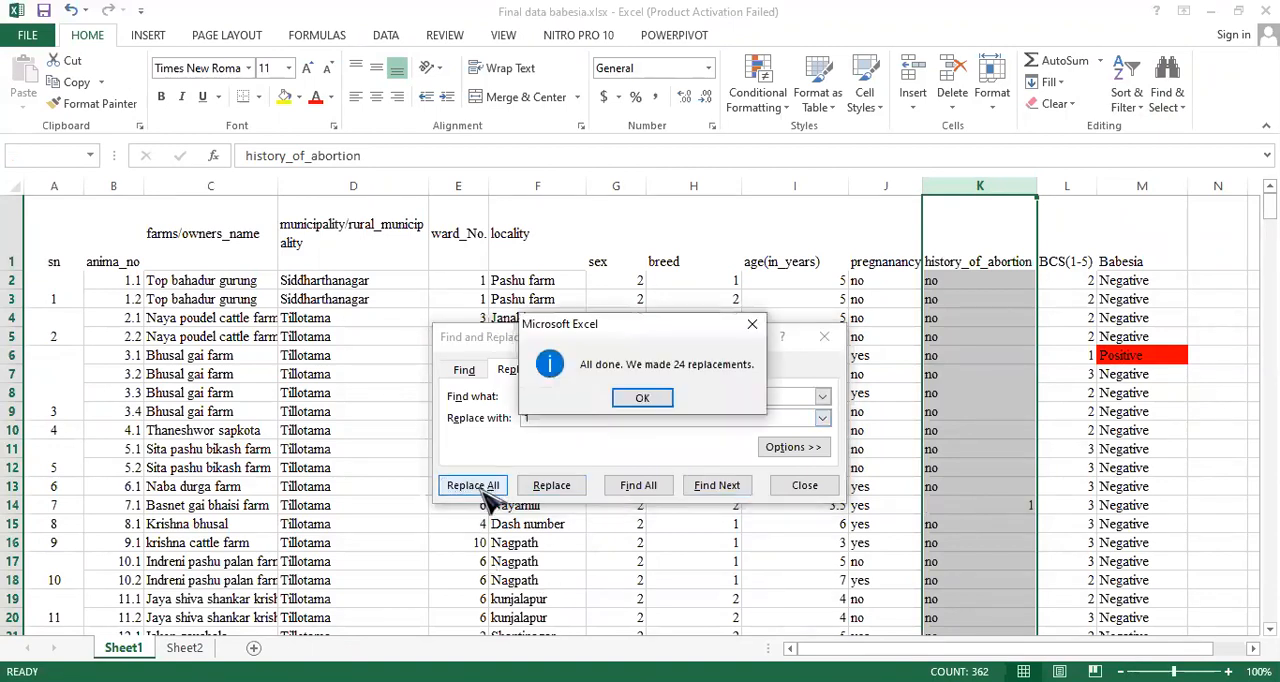
{"action": "left_click", "coordinate": [643, 399]}
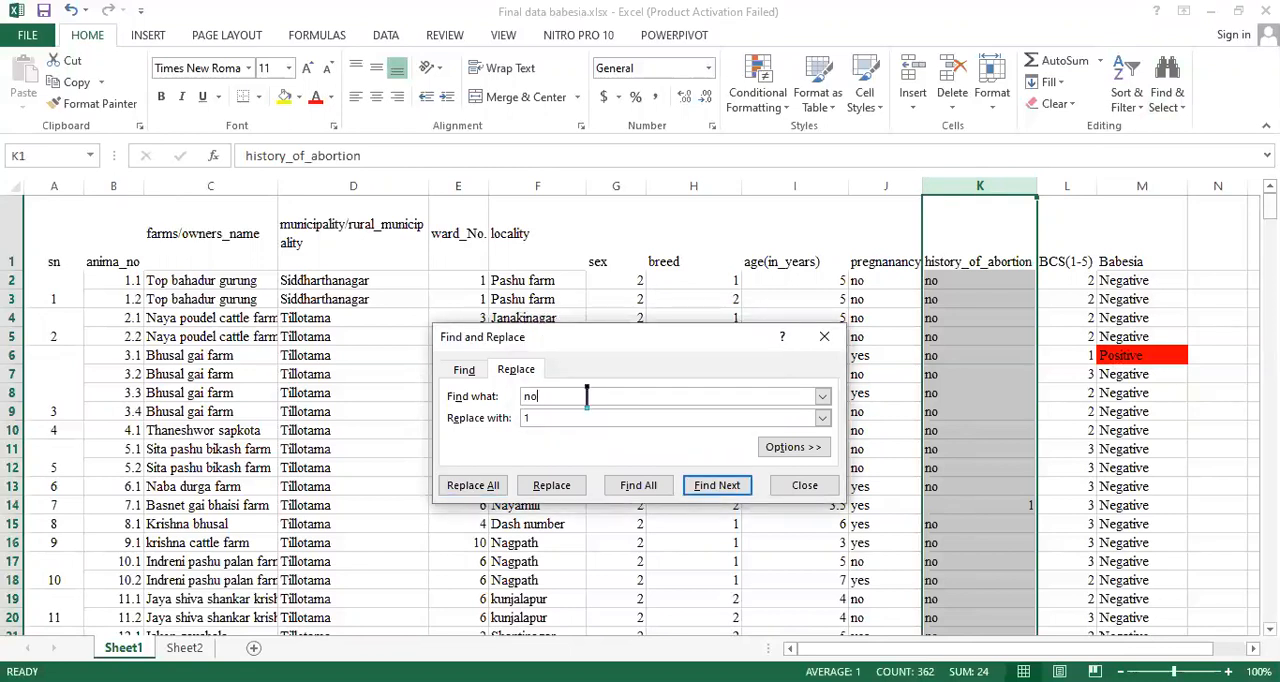
- Replace every "no" in the history_of_abortion column with the code 0 and close the replace dialog
{"action": "left_click", "coordinate": [547, 418]}
{"action": "type", "text": "0"}
{"action": "left_click", "coordinate": [483, 489]}
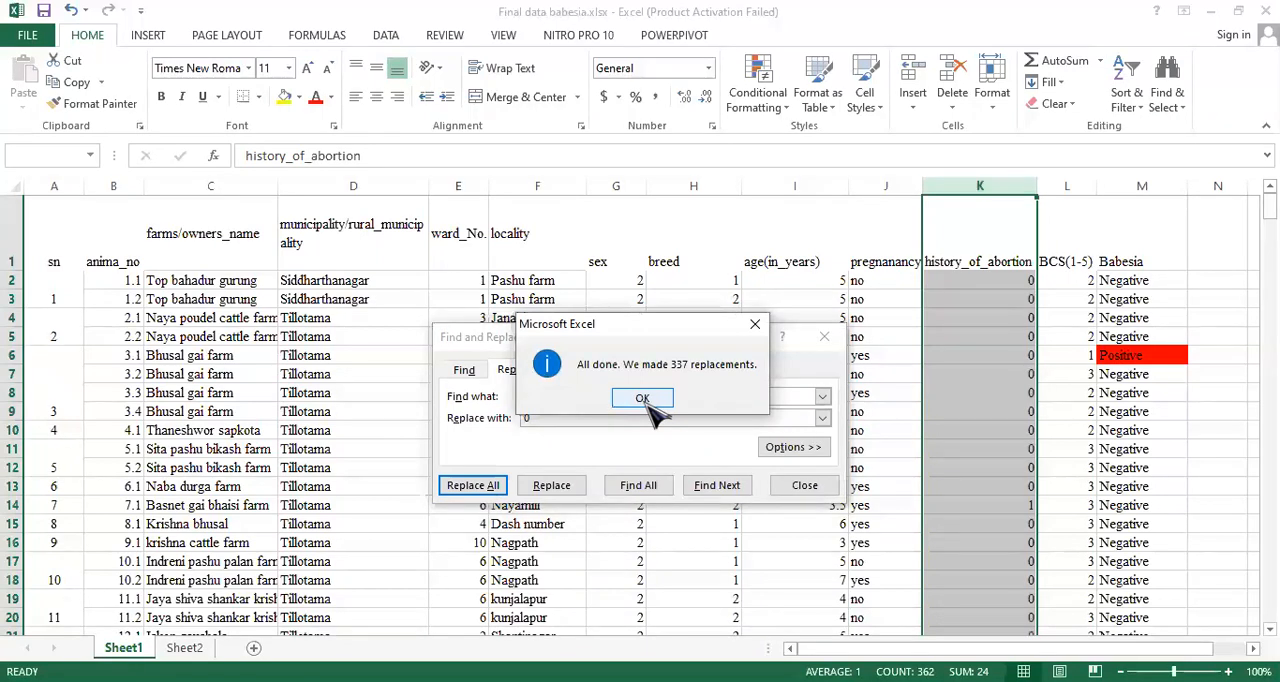
{"action": "left_click", "coordinate": [642, 398]}
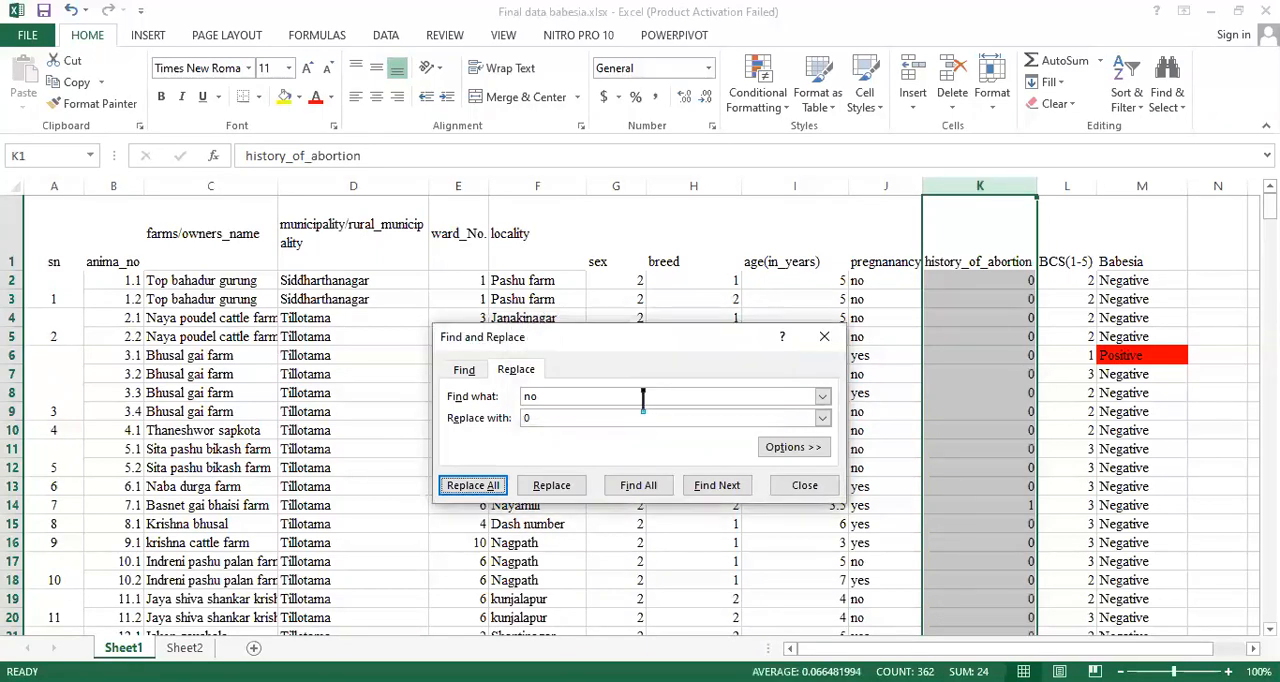
{"action": "left_click", "coordinate": [822, 340]}
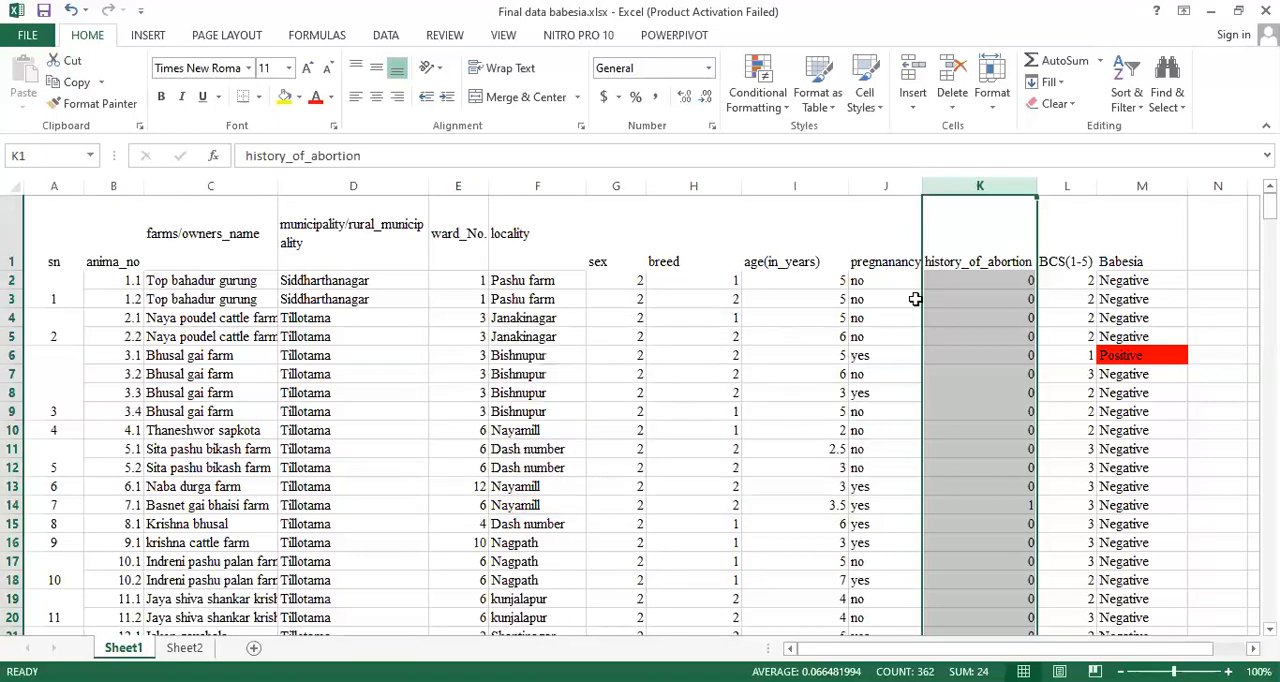
- Replace every "negative" in the Babesia column with the code 0
{"action": "left_click", "coordinate": [1138, 186]}
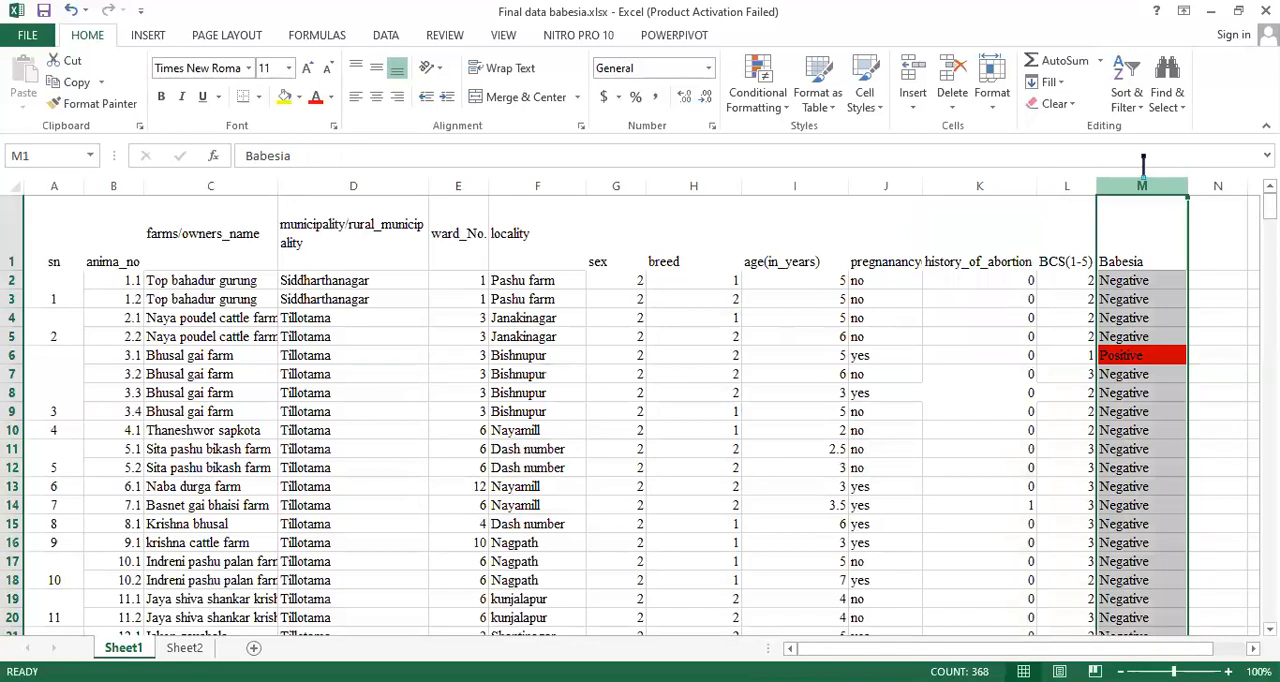
{"action": "left_click", "coordinate": [924, 220]}
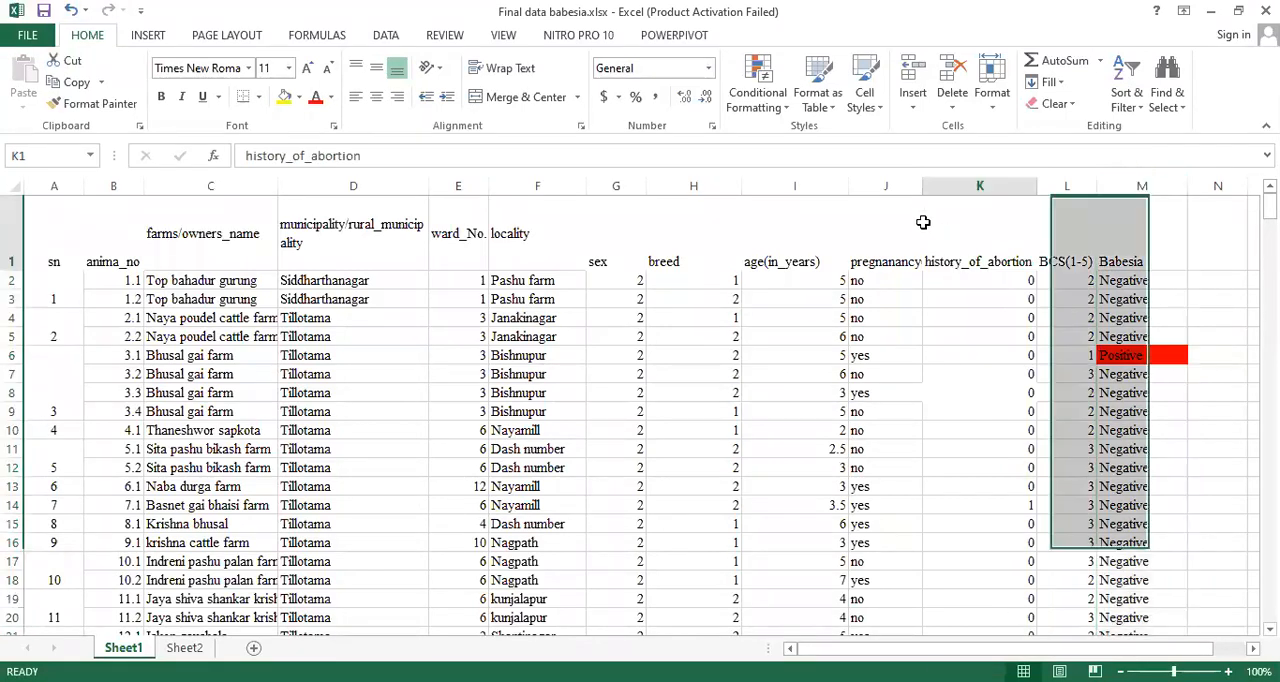
{"action": "left_click", "coordinate": [1154, 185]}
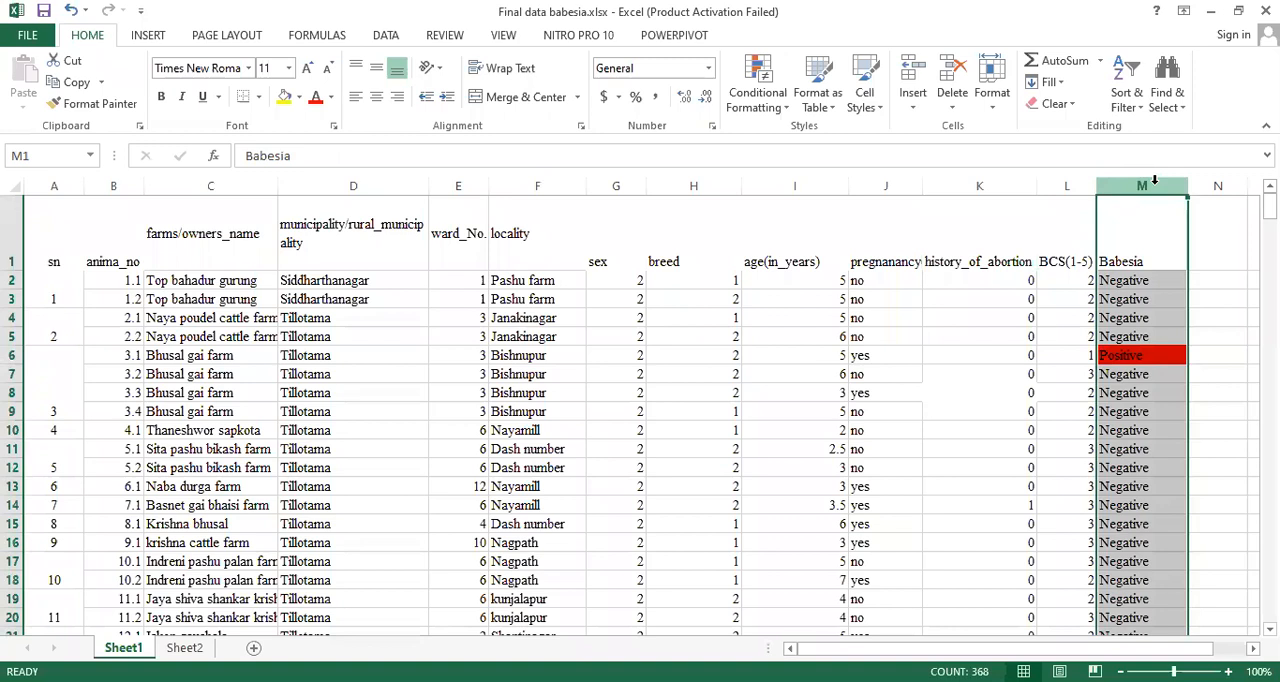
{"action": "left_click", "coordinate": [1186, 98]}
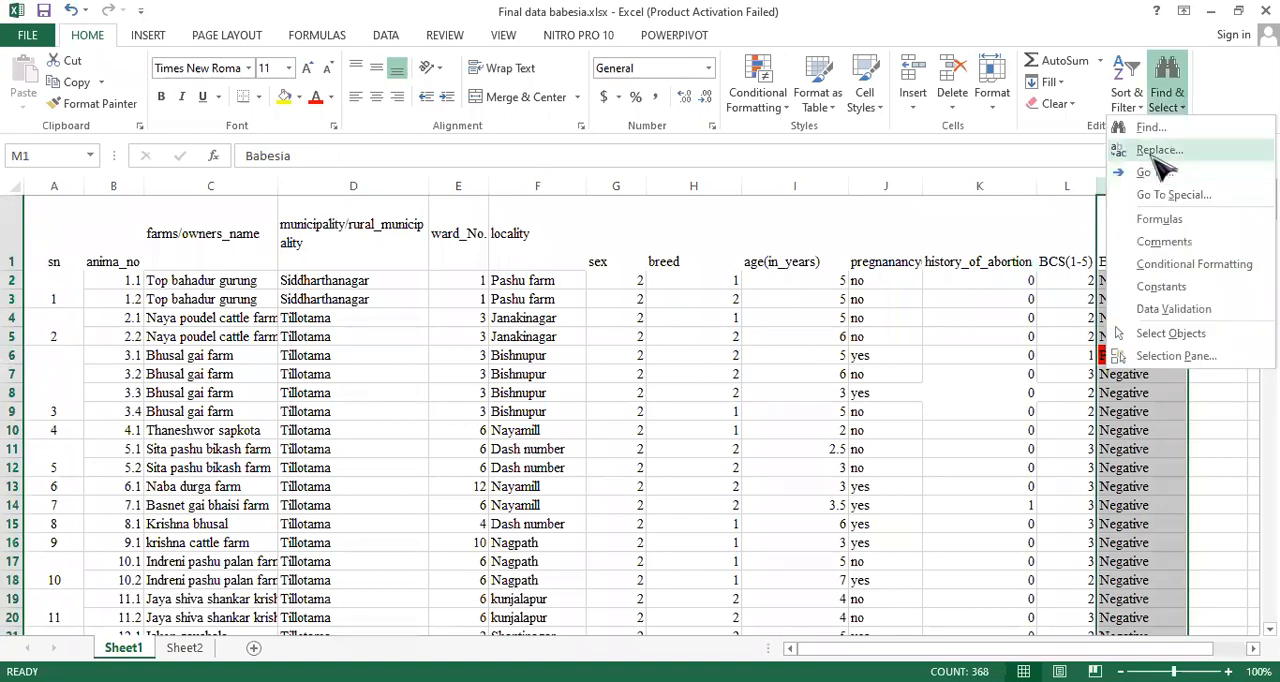
{"action": "left_click", "coordinate": [1157, 152]}
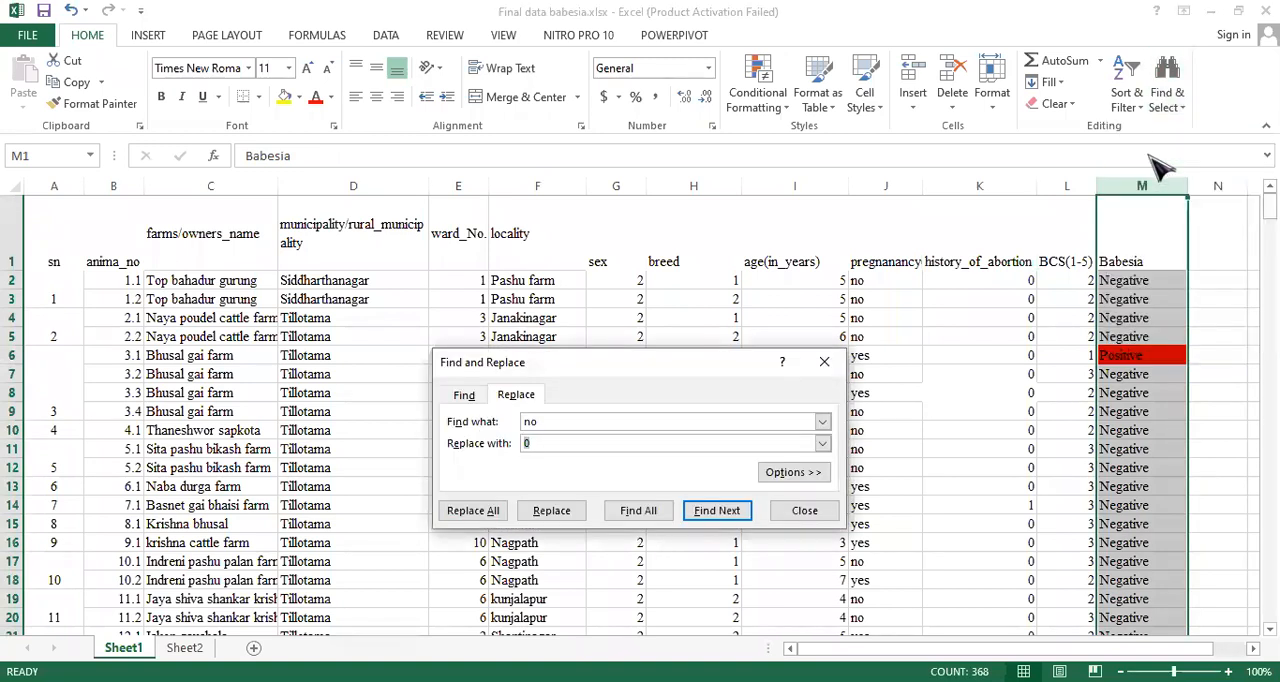
{"action": "left_click", "coordinate": [552, 421]}
{"action": "key", "text": "BackSpace"}
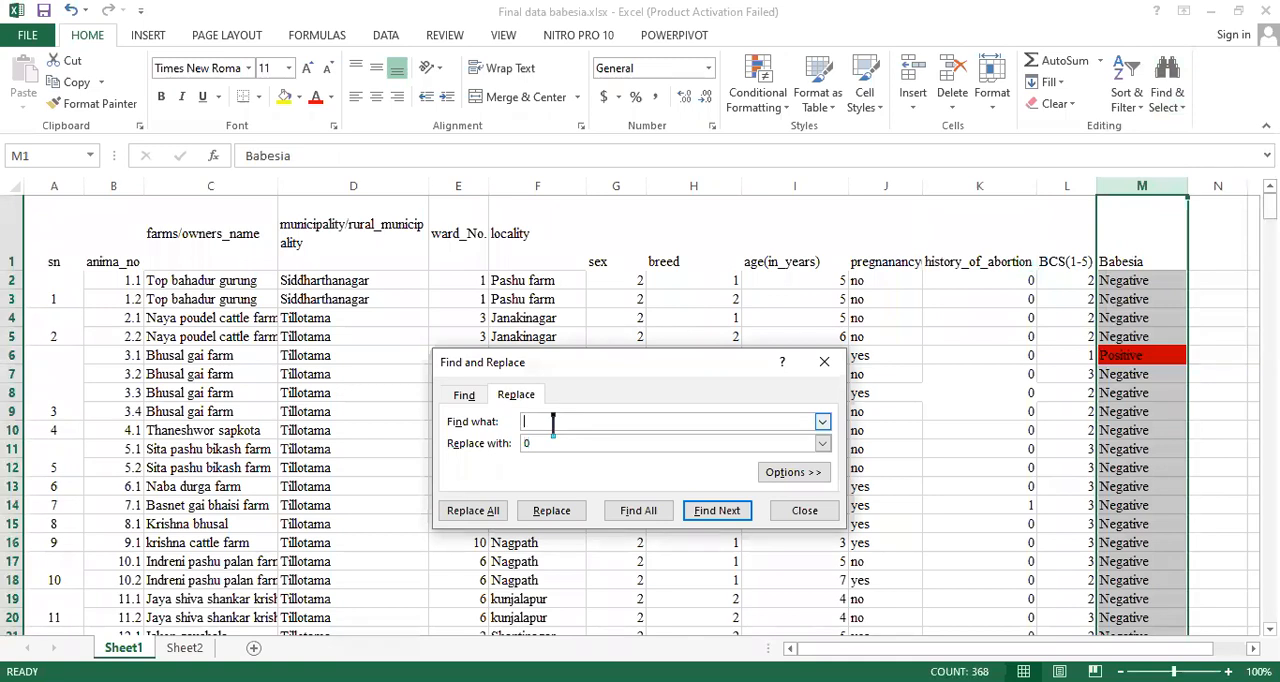
{"action": "type", "text": "ehativegati"}
{"action": "left_click", "coordinate": [490, 512]}
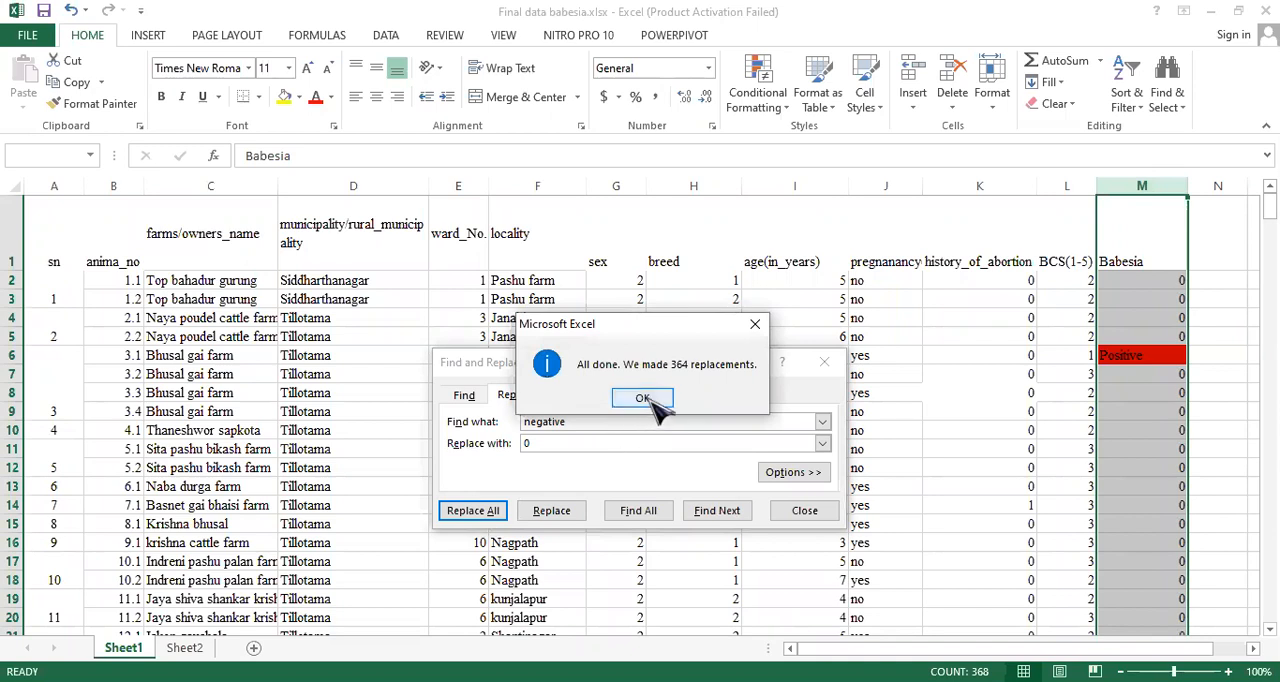
{"action": "left_click", "coordinate": [642, 398]}
- Replace every "positive" in the Babesia column with the code 1 and close the replace dialog
{"action": "left_click", "coordinate": [581, 421]}
{"action": "key", "text": "BackSpace"}
{"action": "key", "text": "BackSpace"}
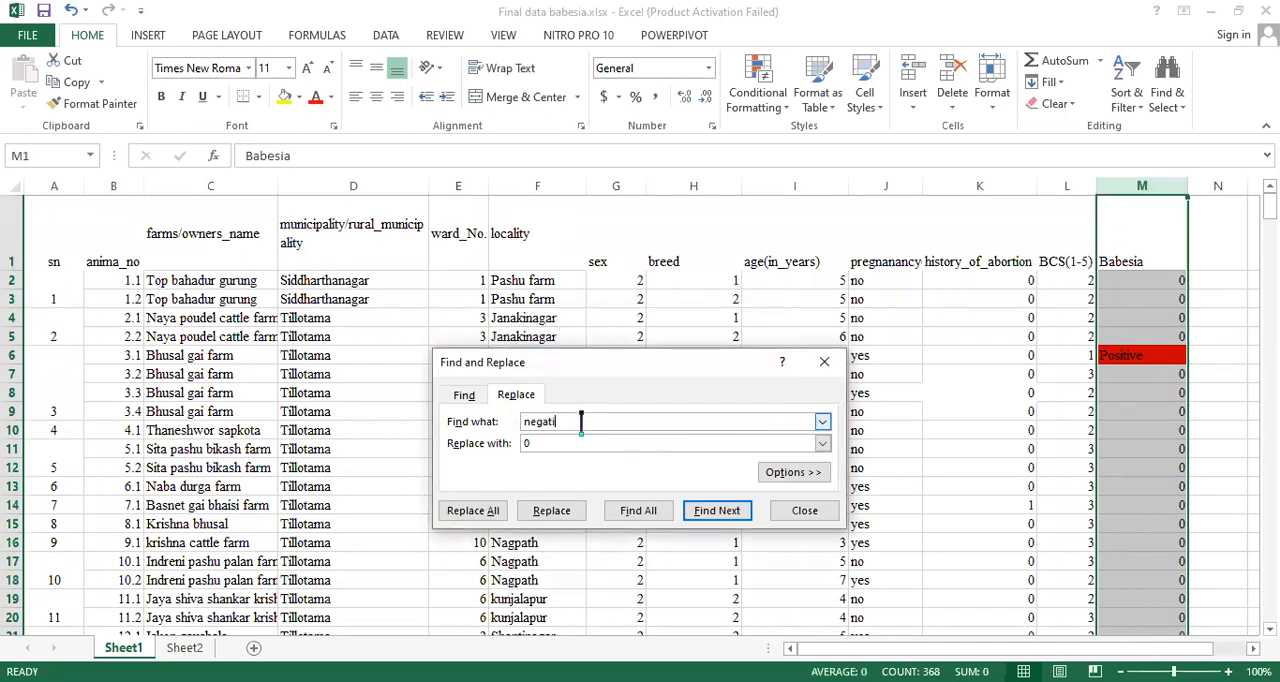
{"action": "key", "text": "BackSpace"}
{"action": "type", "text": "positive"}
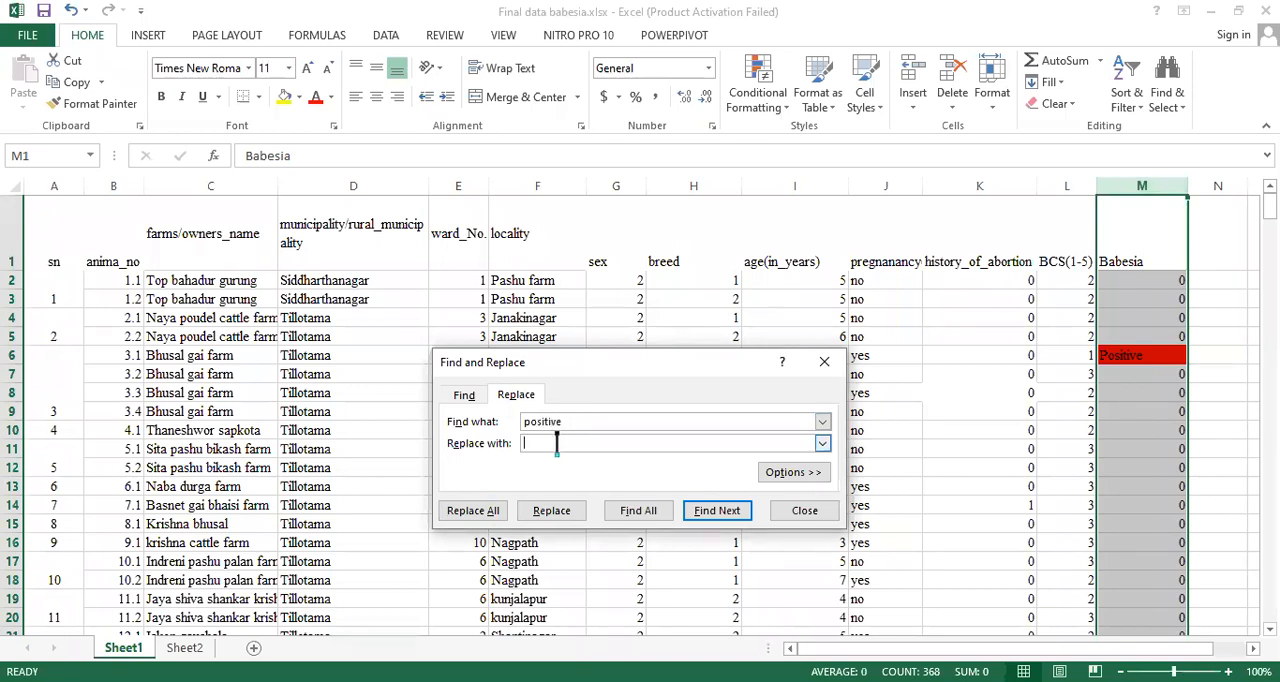
{"action": "left_click", "coordinate": [557, 443]}
{"action": "type", "text": "1"}
{"action": "left_click", "coordinate": [475, 511]}
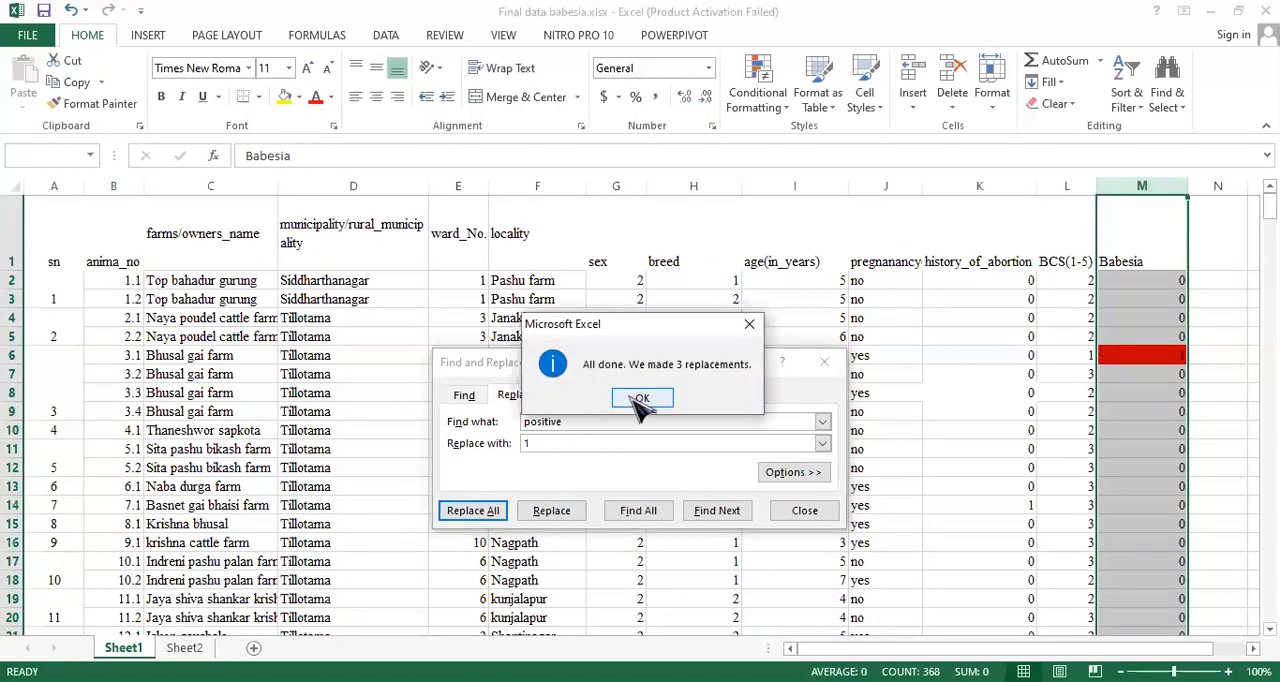
{"action": "left_click", "coordinate": [640, 399]}
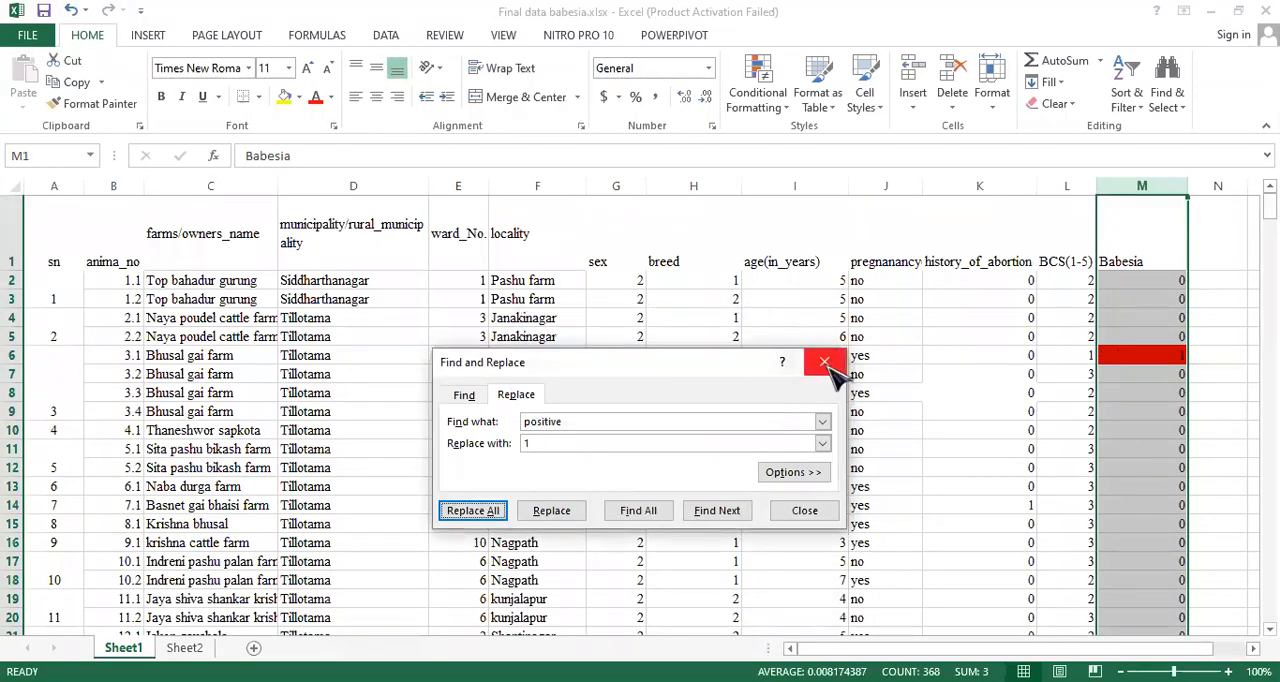
{"action": "left_click", "coordinate": [824, 364]}
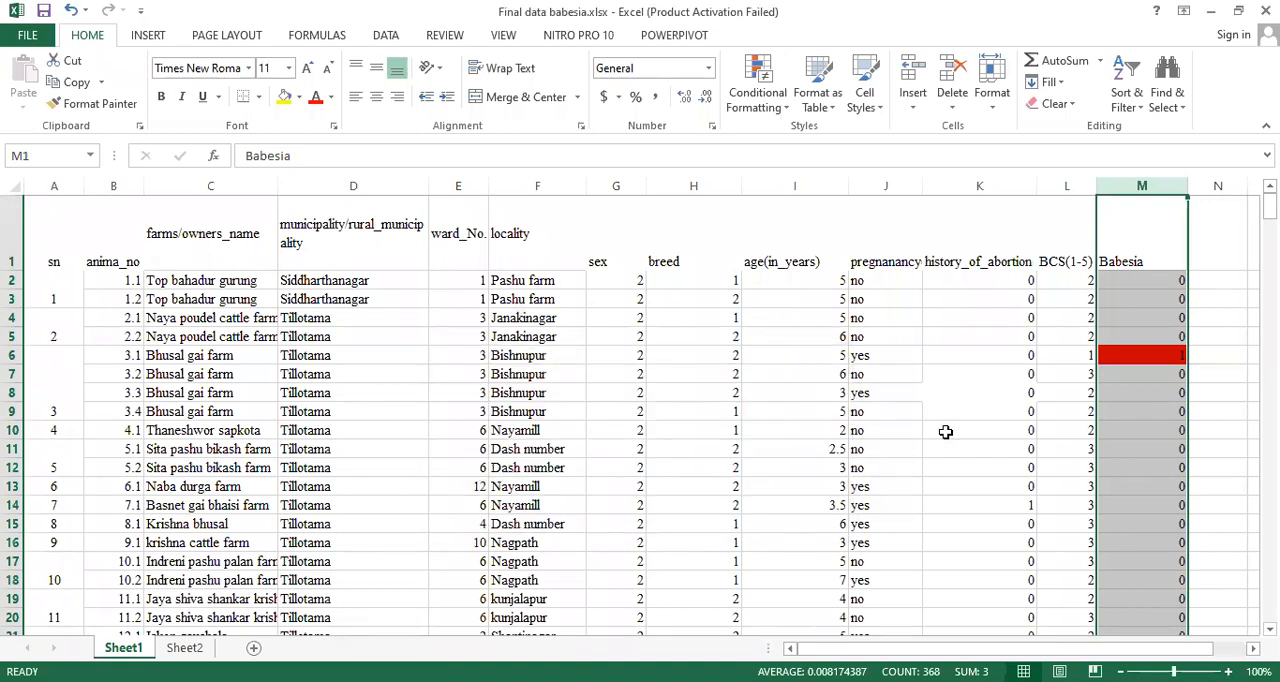
- Replace every "yes" in the pregnancy (Y/N) column with the code 1
{"action": "left_click", "coordinate": [873, 262]}
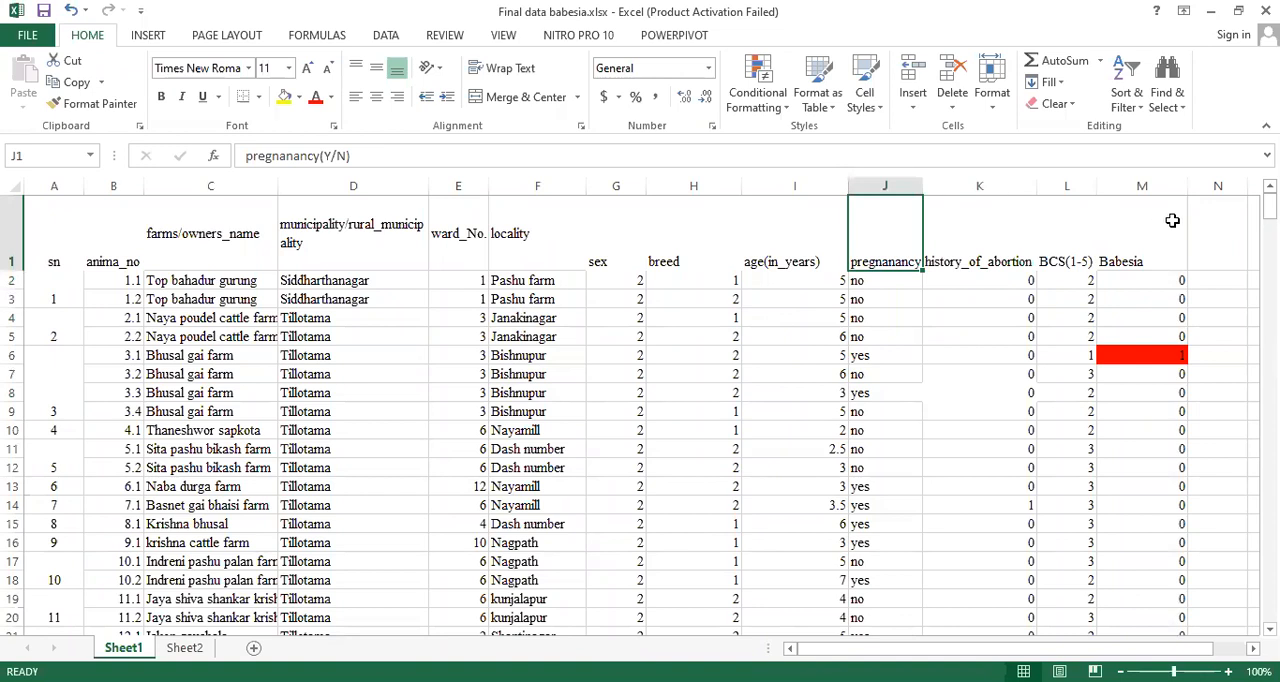
{"action": "left_click", "coordinate": [1226, 231]}
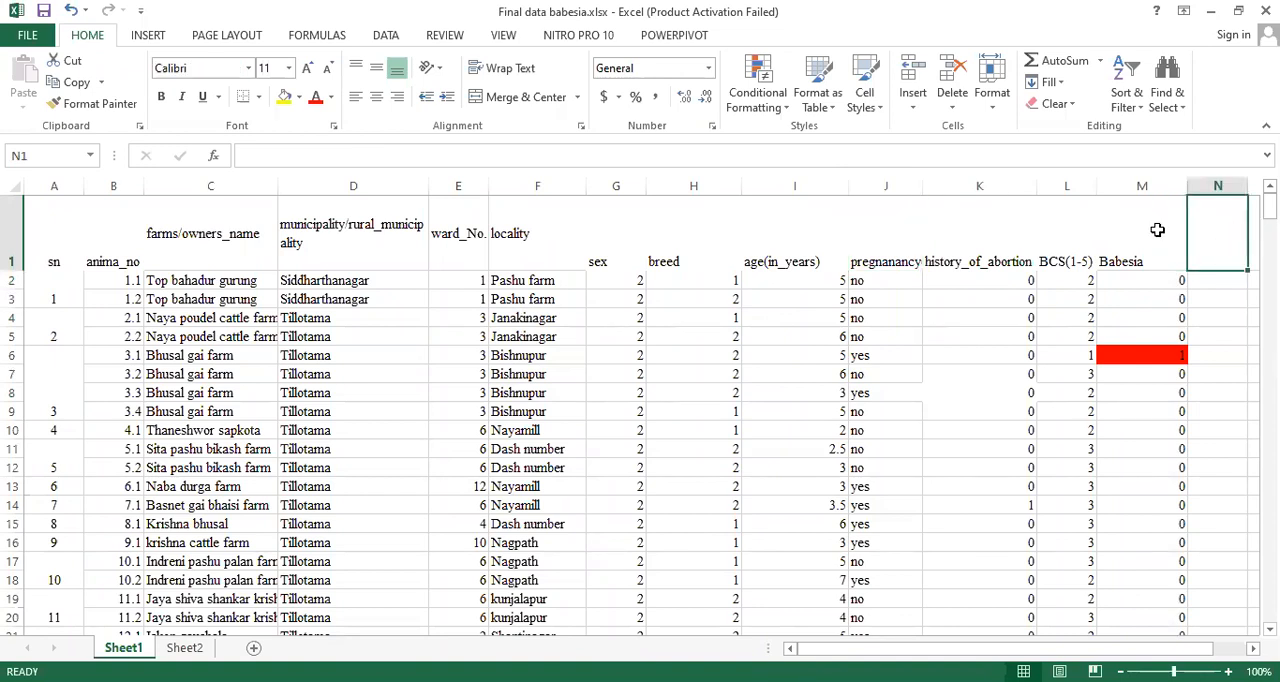
{"action": "left_click", "coordinate": [884, 186]}
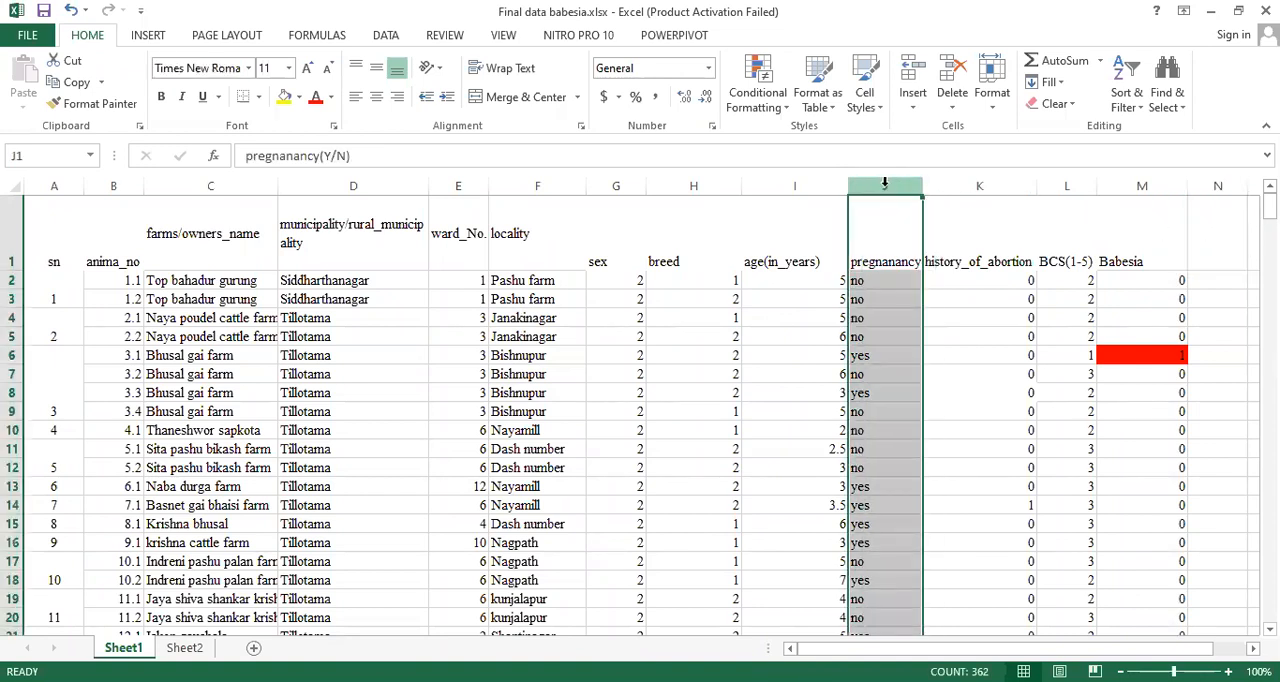
{"action": "left_click", "coordinate": [1185, 110]}
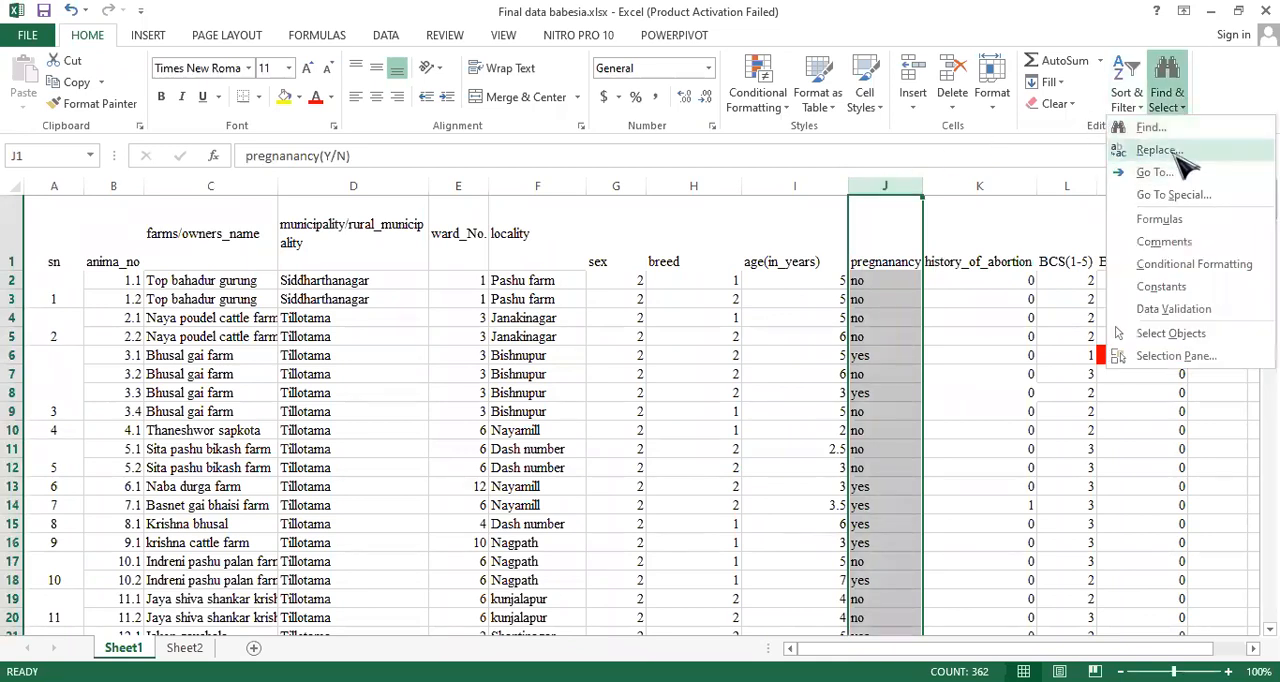
{"action": "left_click", "coordinate": [1171, 150]}
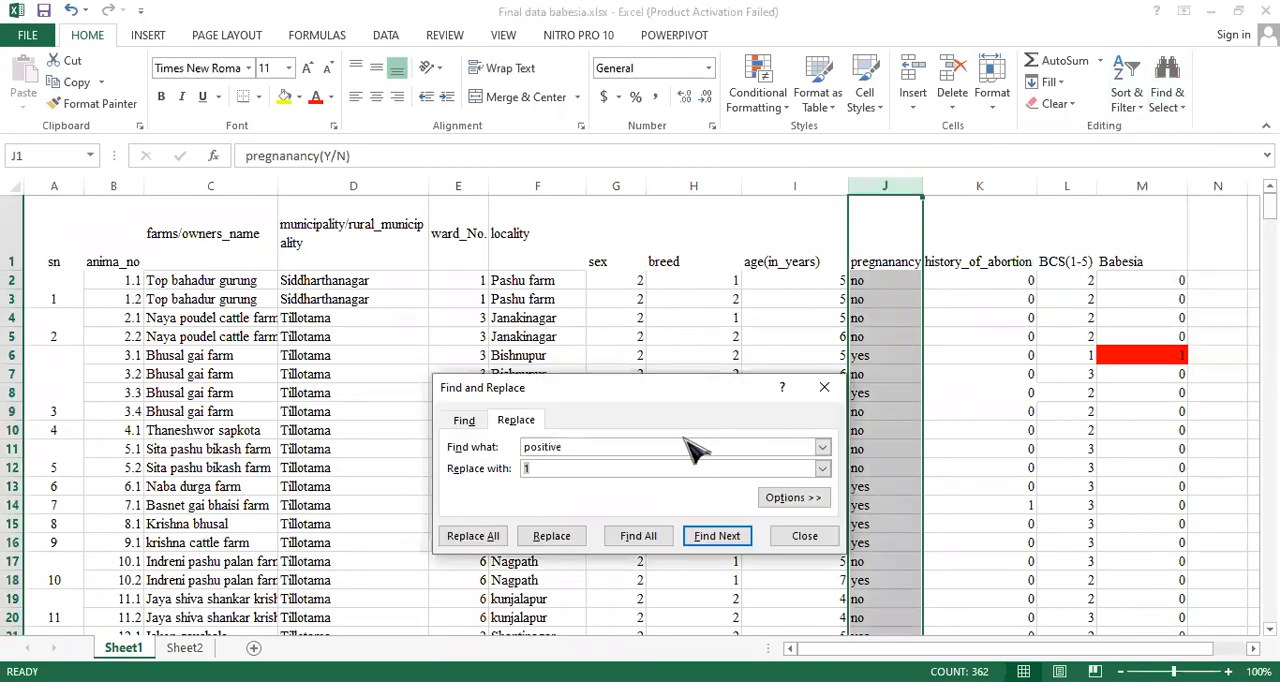
{"action": "left_click", "coordinate": [596, 447]}
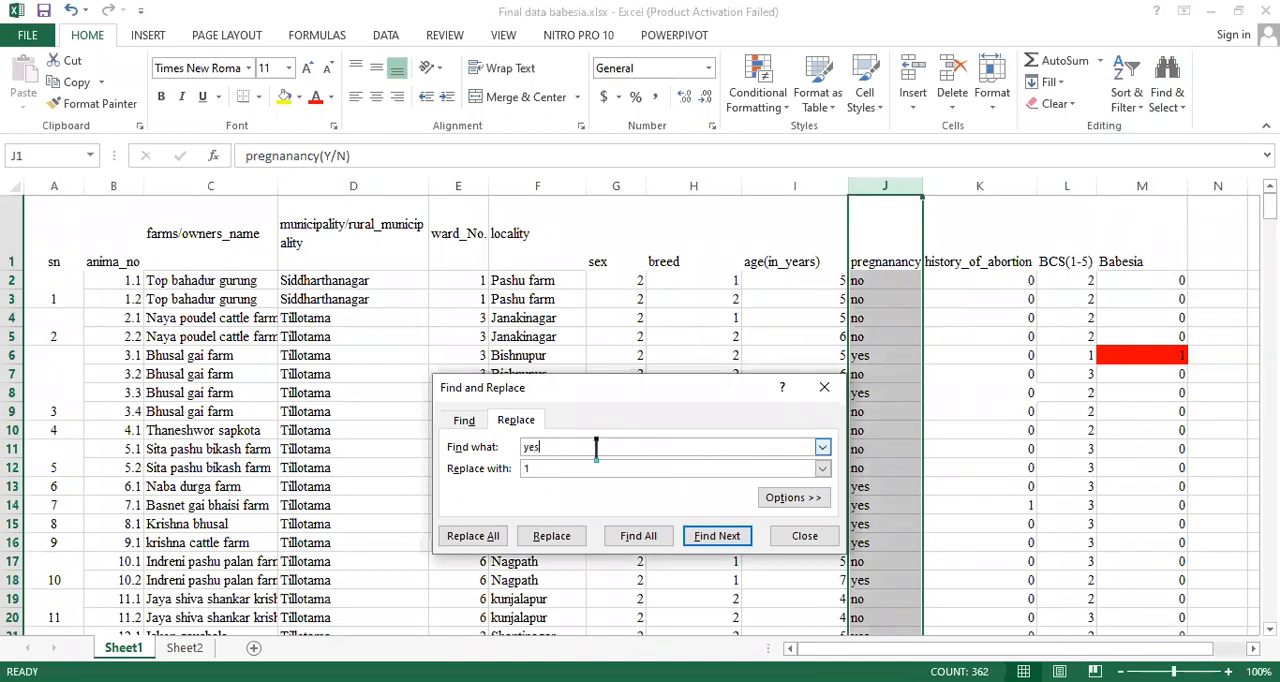
{"action": "left_click", "coordinate": [480, 537]}
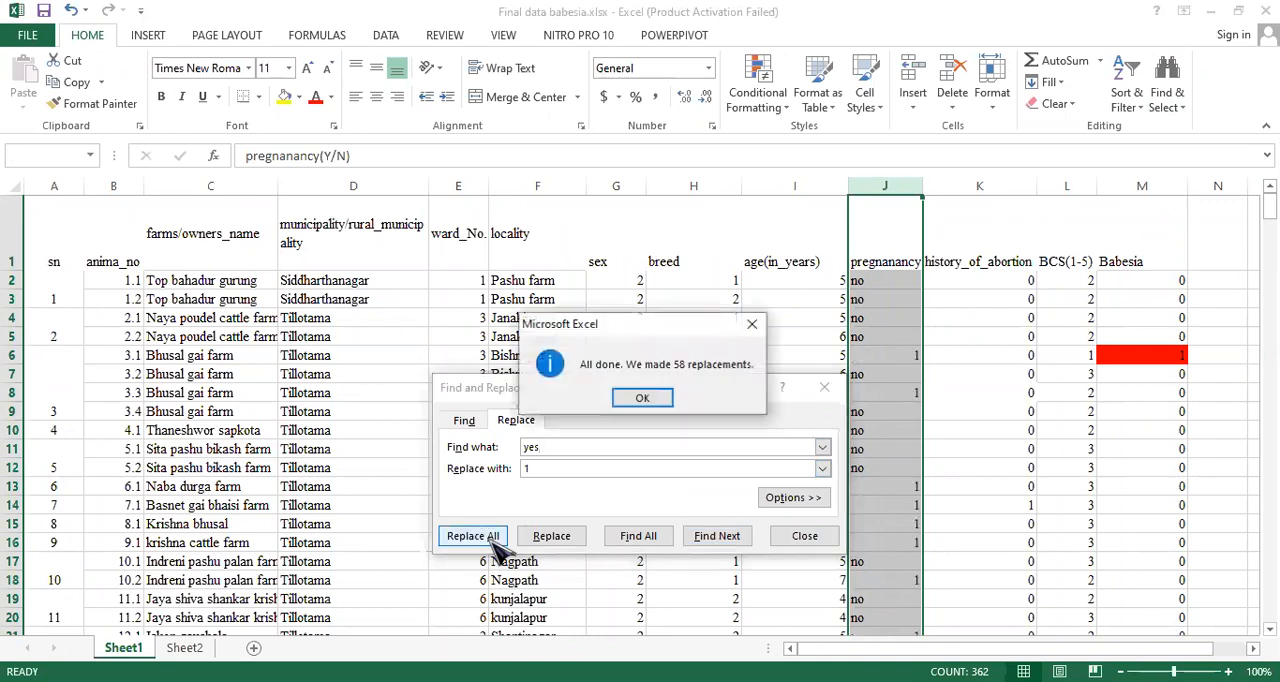
{"action": "left_click", "coordinate": [643, 399]}
- Replace every "no" in the pregnancy (Y/N) column with the code 0
{"action": "left_click", "coordinate": [543, 447]}
{"action": "key", "text": "BackSpace"}
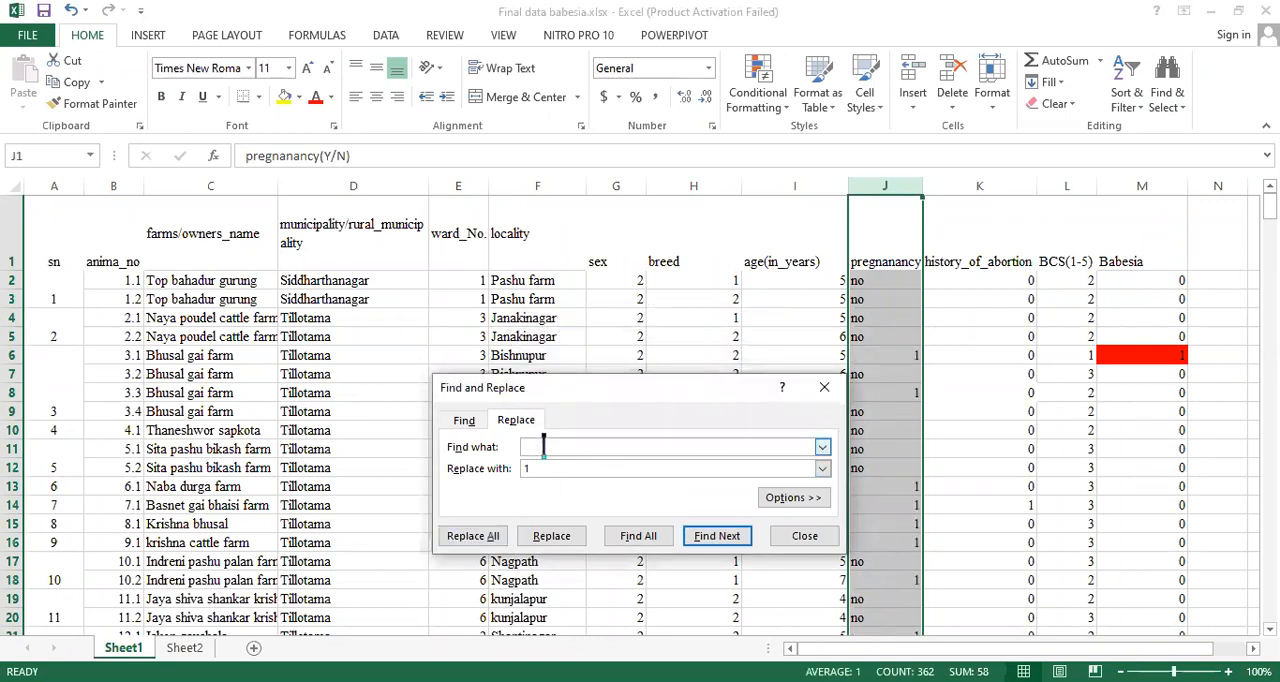
{"action": "type", "text": "no"}
{"action": "left_click", "coordinate": [536, 469]}
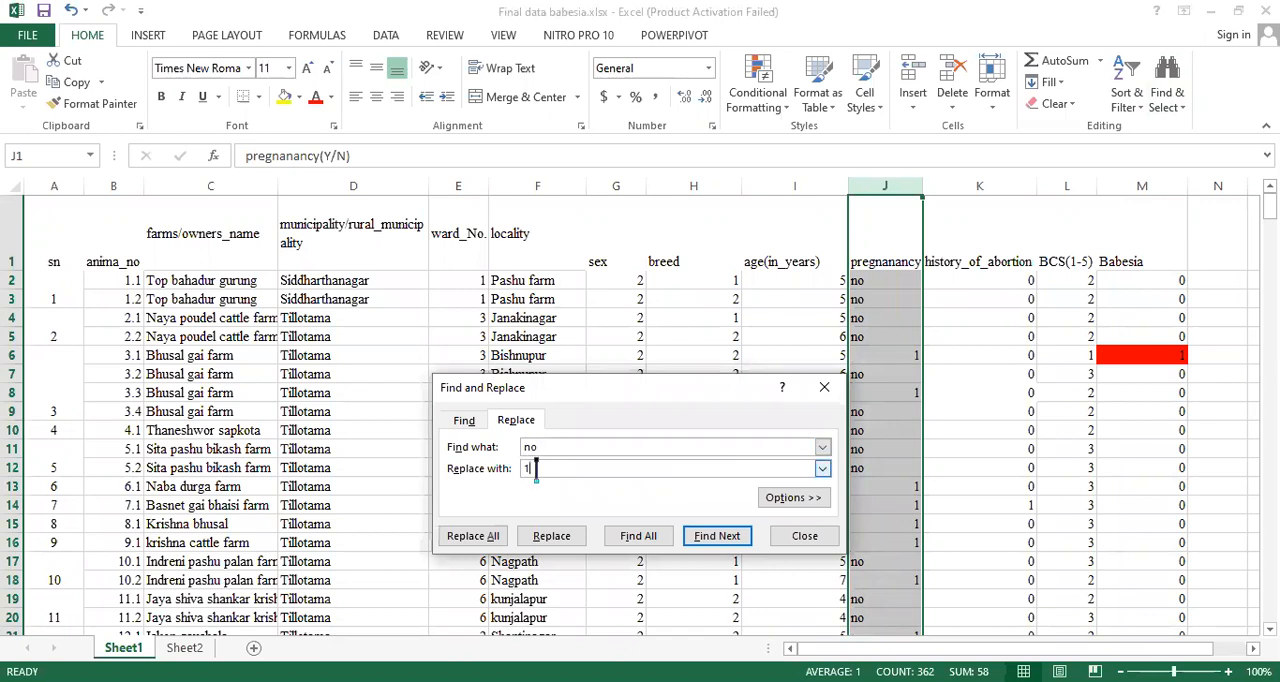
{"action": "type", "text": "0"}
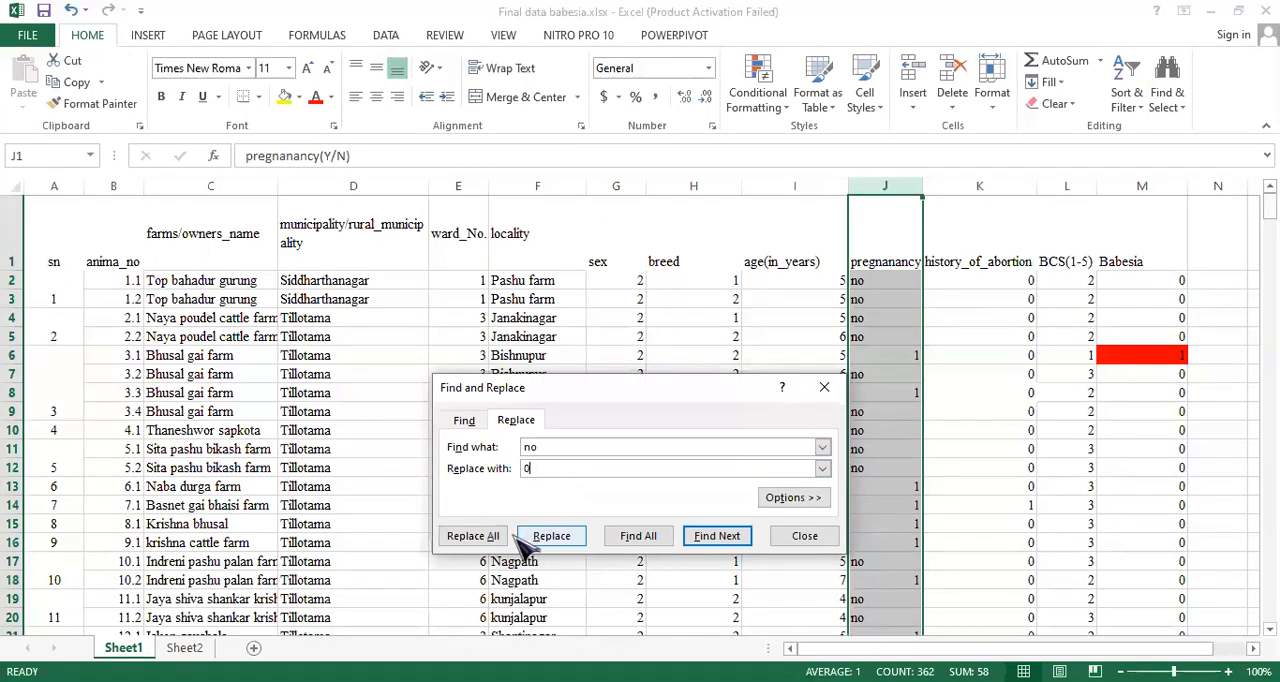
{"action": "left_click", "coordinate": [476, 537]}
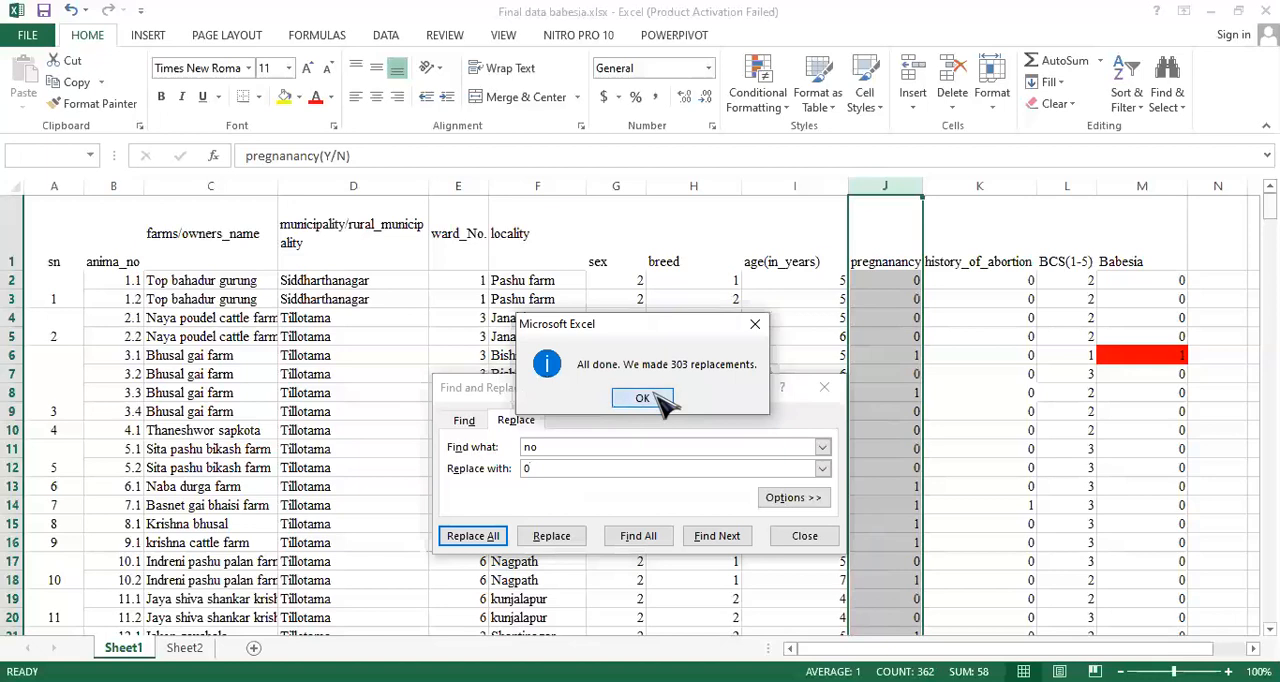
{"action": "left_click", "coordinate": [643, 398]}
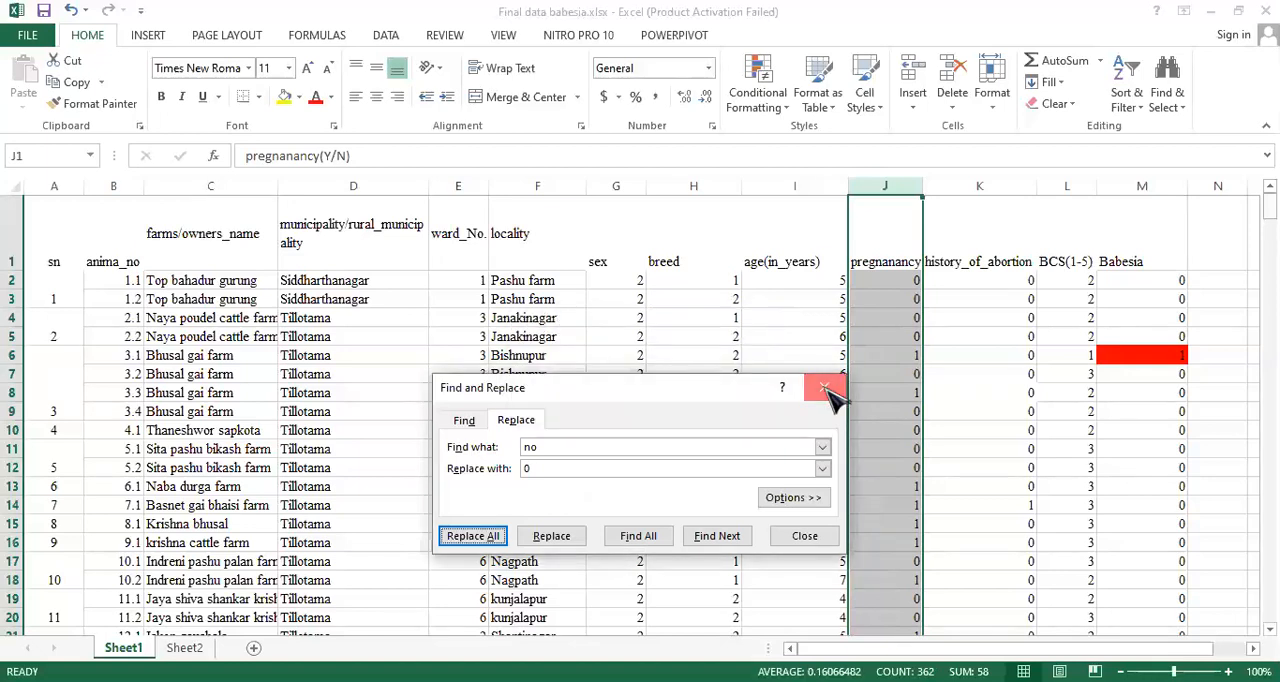
- Close the find and replace dialog on the recoded babesia sheet
{"action": "left_click", "coordinate": [824, 389]}
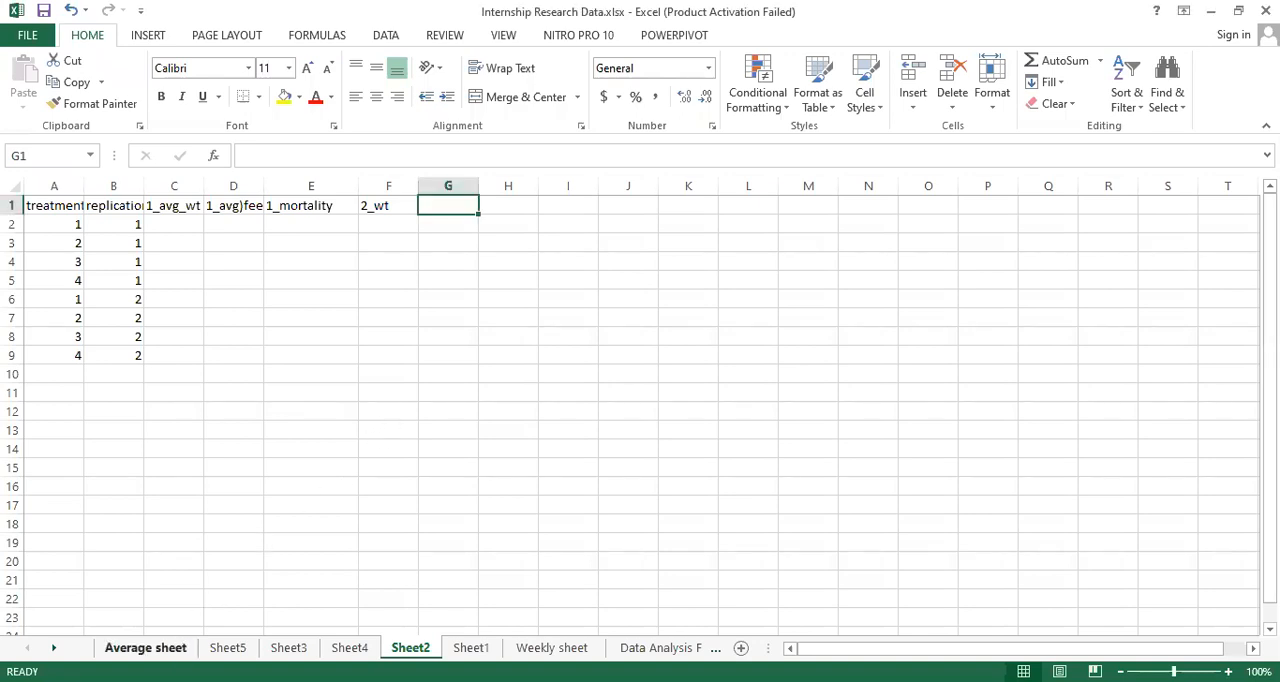
- Examine the Average sheet and the Weekly sheet's feed intake, weight gain and mortality tables in Internship Research Data.xlsx
{"action": "left_click", "coordinate": [145, 648]}
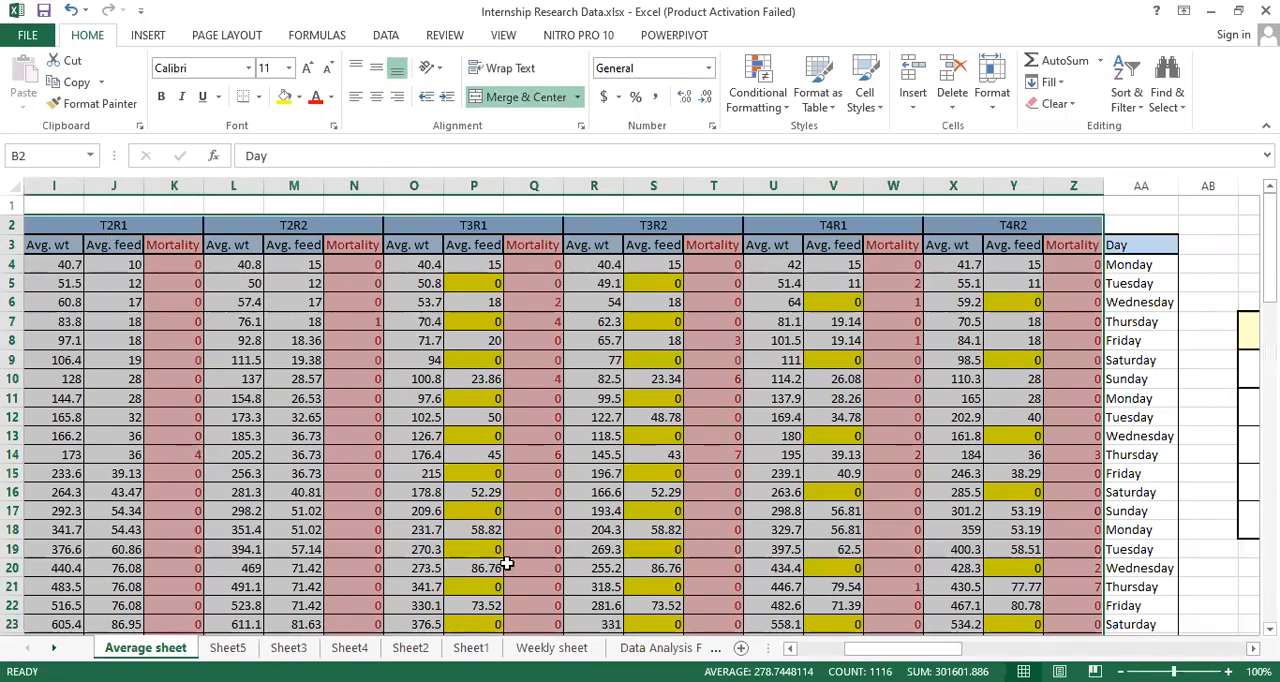
{"action": "left_click", "coordinate": [551, 647]}
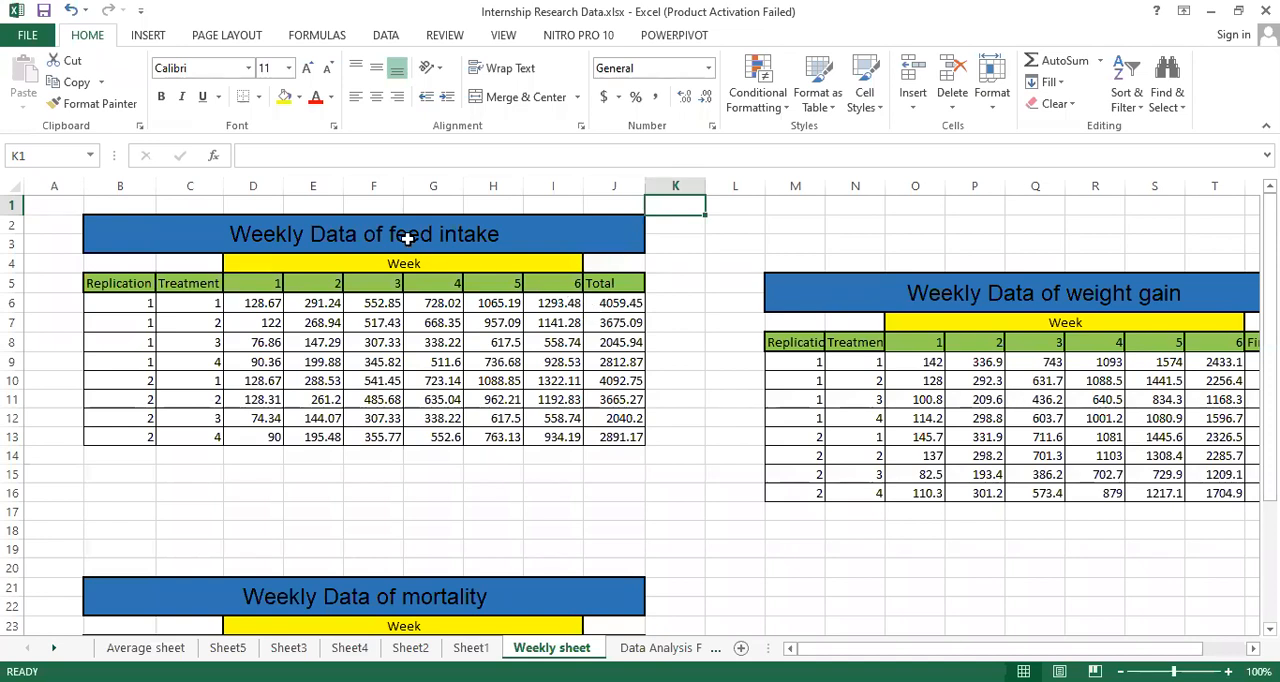
{"action": "left_click", "coordinate": [1038, 287]}
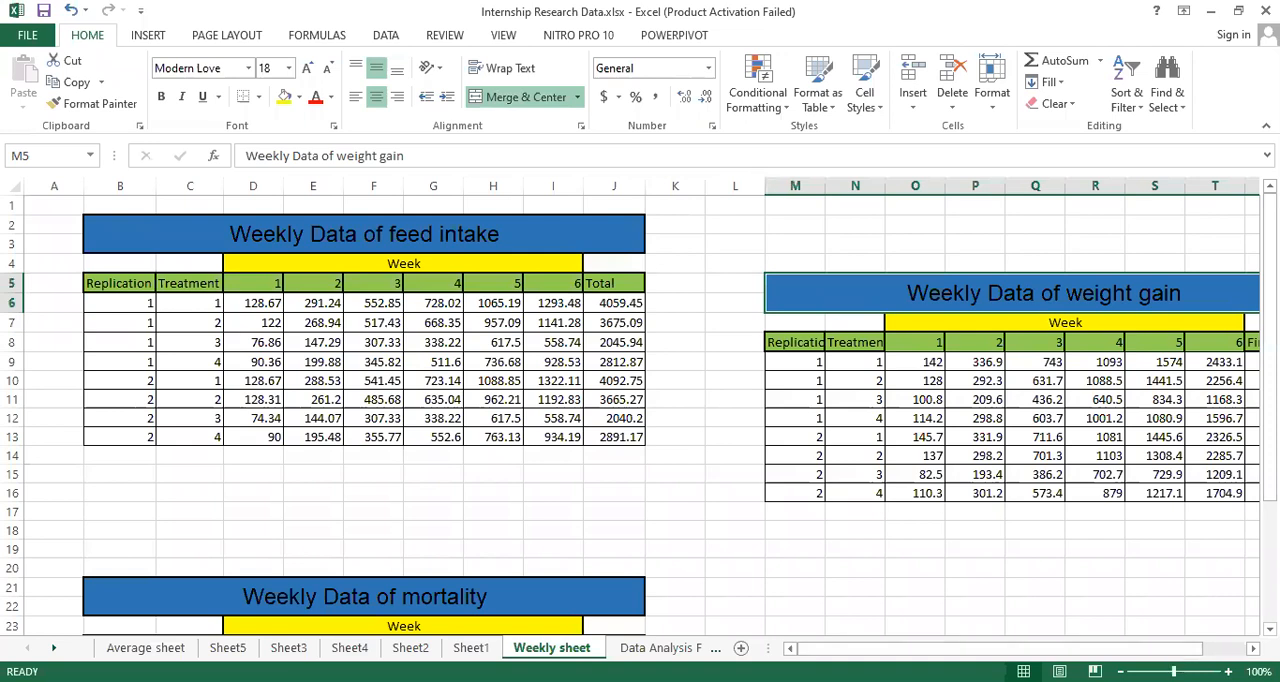
{"action": "scroll", "coordinate": [1214, 491], "scroll_direction": "down", "scroll_amount": 2}
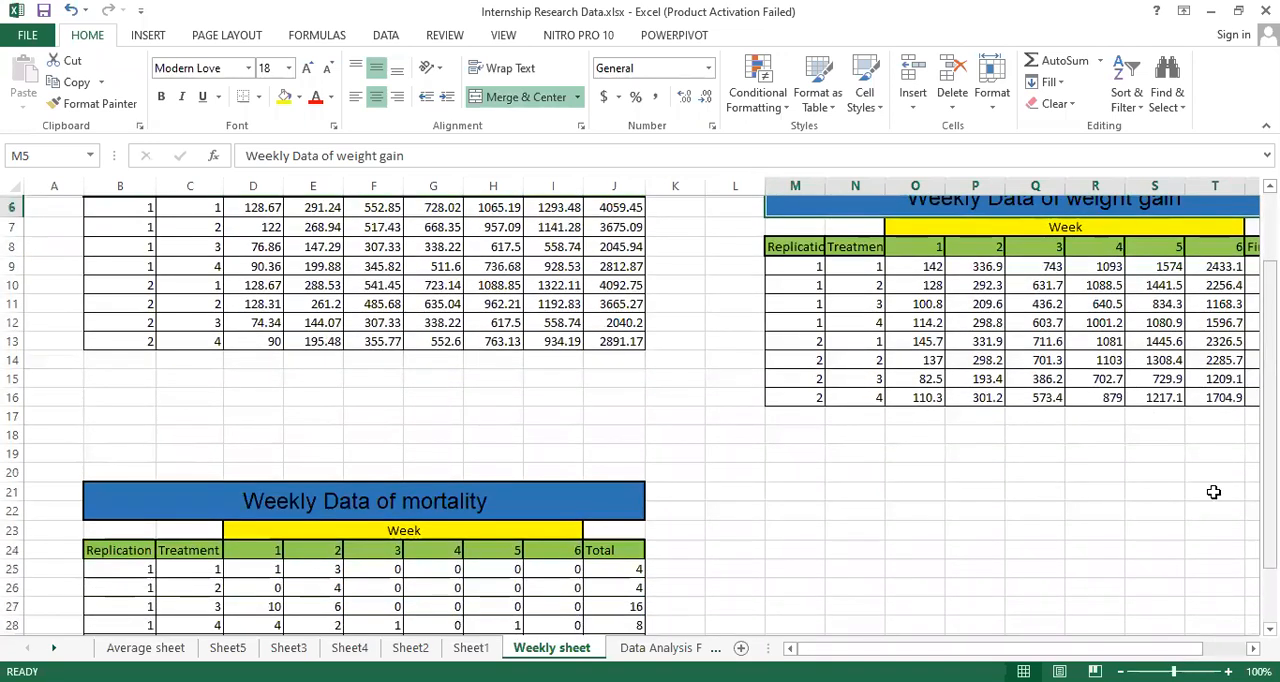
{"action": "left_click", "coordinate": [370, 498]}
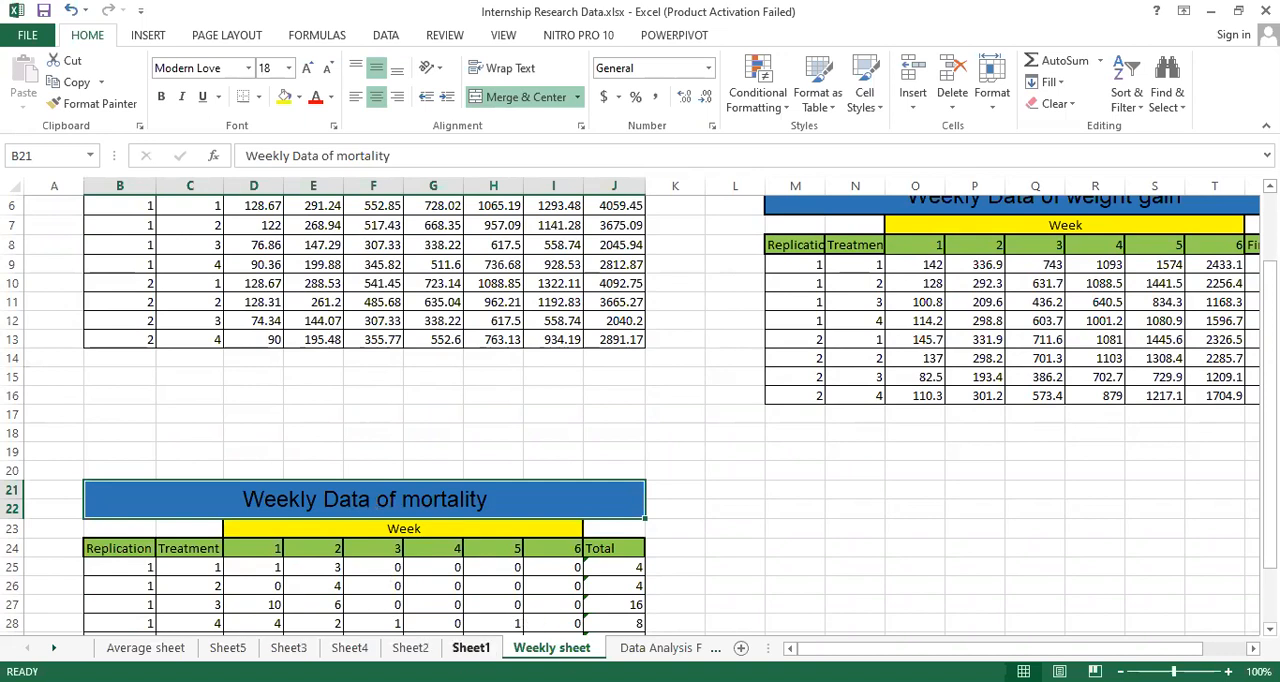
- Widen the treatment and replication columns on Sheet2 so their headers fit in full
{"action": "left_click", "coordinate": [410, 647]}
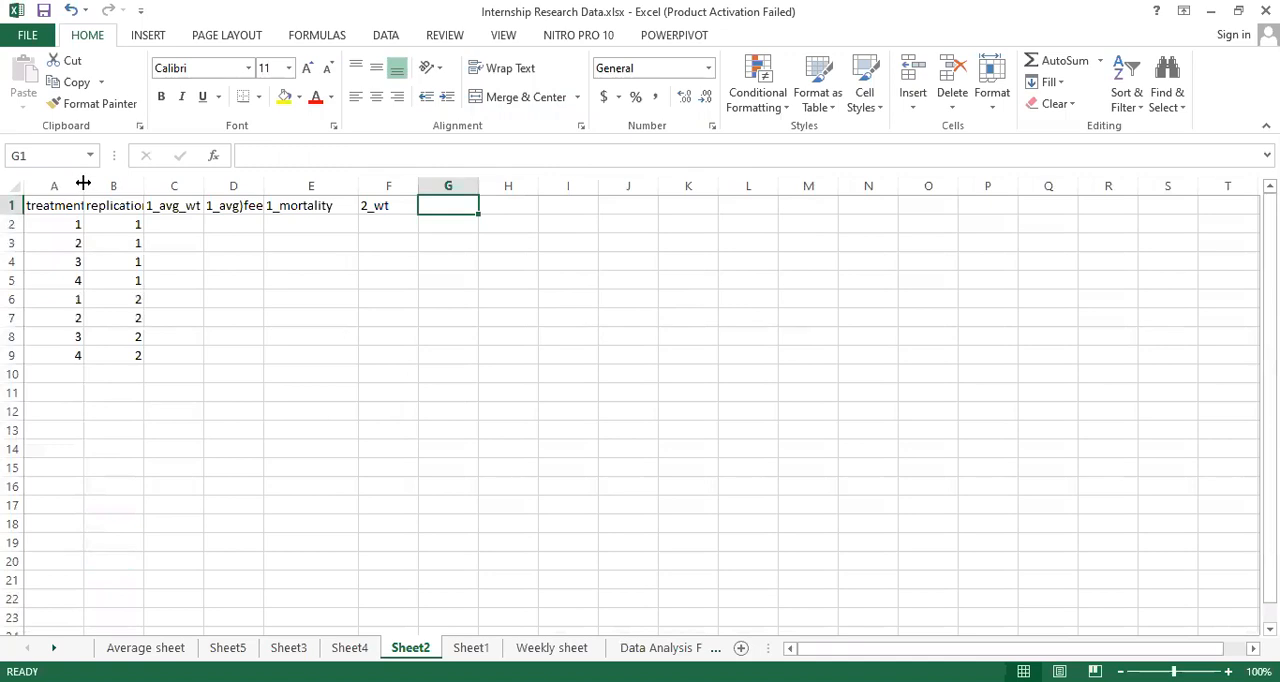
{"action": "left_click_drag", "start_coordinate": [84, 183], "coordinate": [272, 186]}
- Examine how treatment and replication are coded in rows 2 to 9 of Sheet2
{"action": "left_click", "coordinate": [114, 223]}
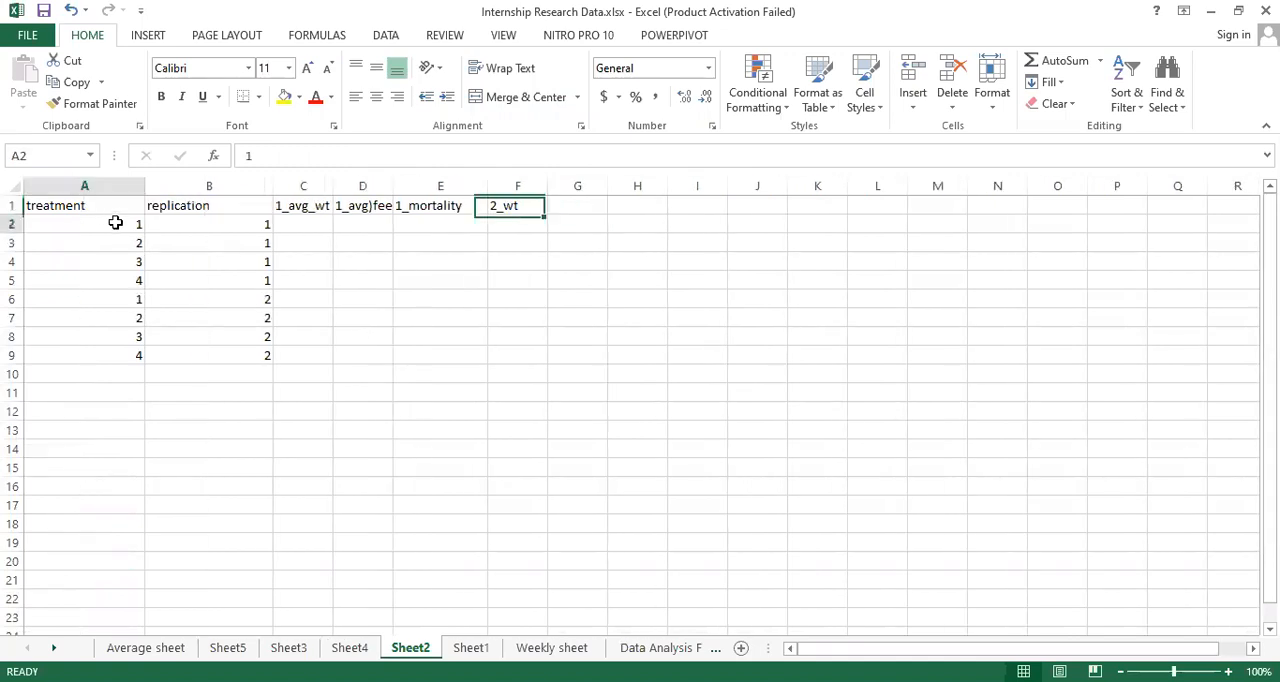
{"action": "left_click", "coordinate": [128, 280]}
{"action": "left_click", "coordinate": [132, 222]}
{"action": "left_click", "coordinate": [132, 243]}
{"action": "left_click", "coordinate": [132, 266]}
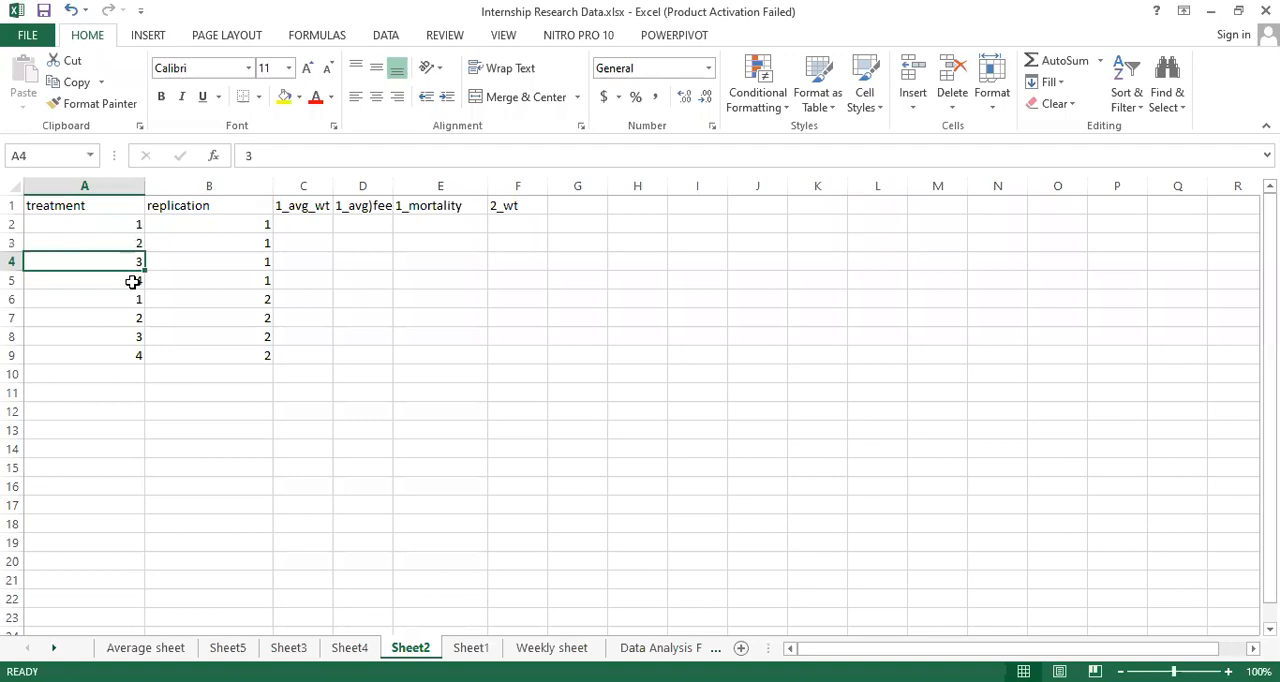
{"action": "left_click", "coordinate": [132, 281]}
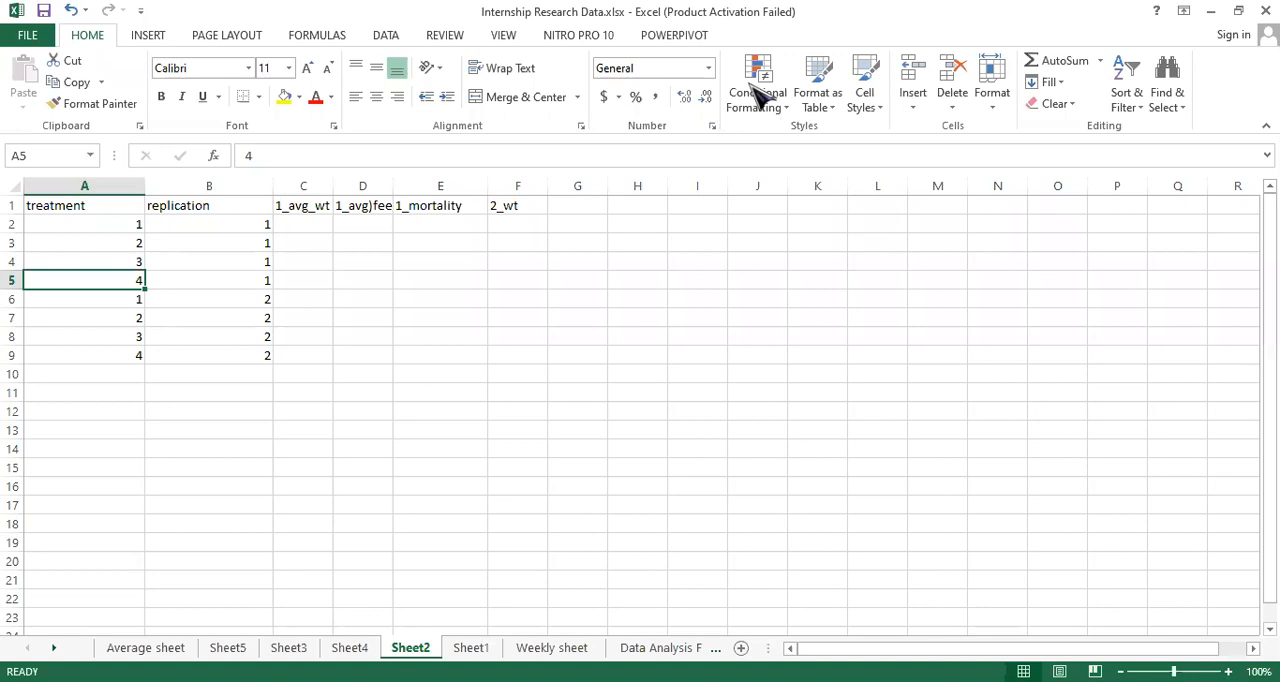
{"action": "left_click", "coordinate": [750, 86]}
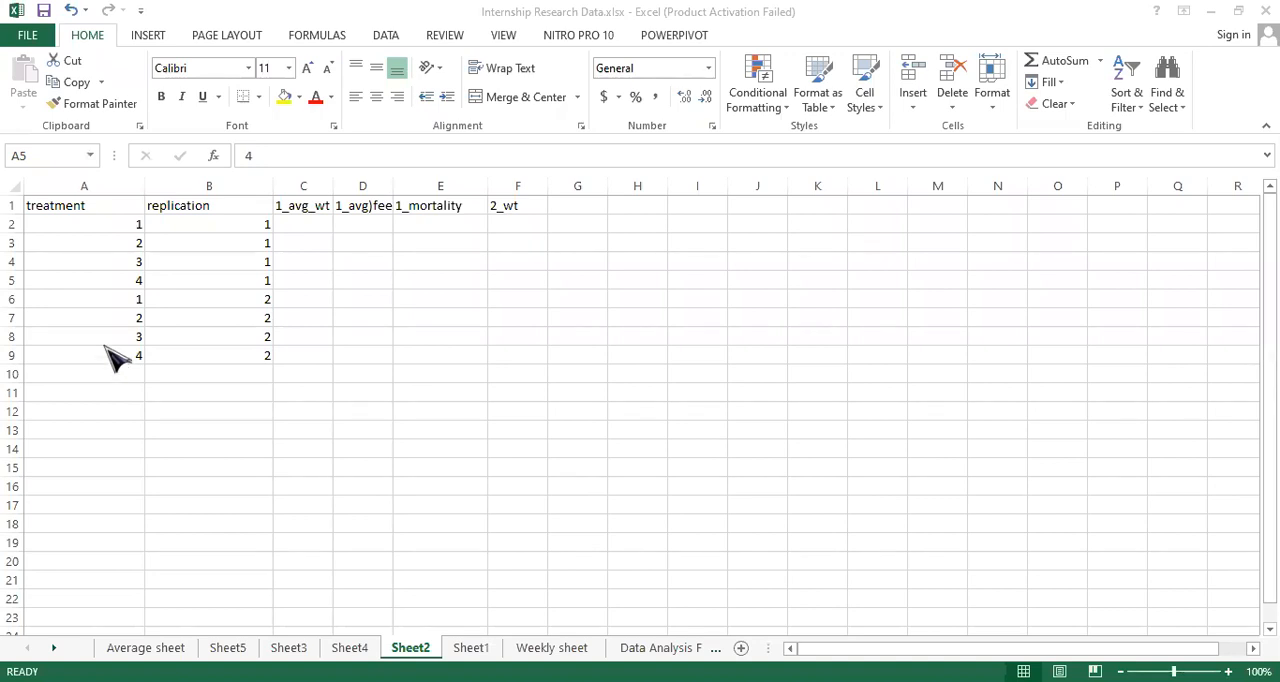
{"action": "left_click", "coordinate": [123, 226]}
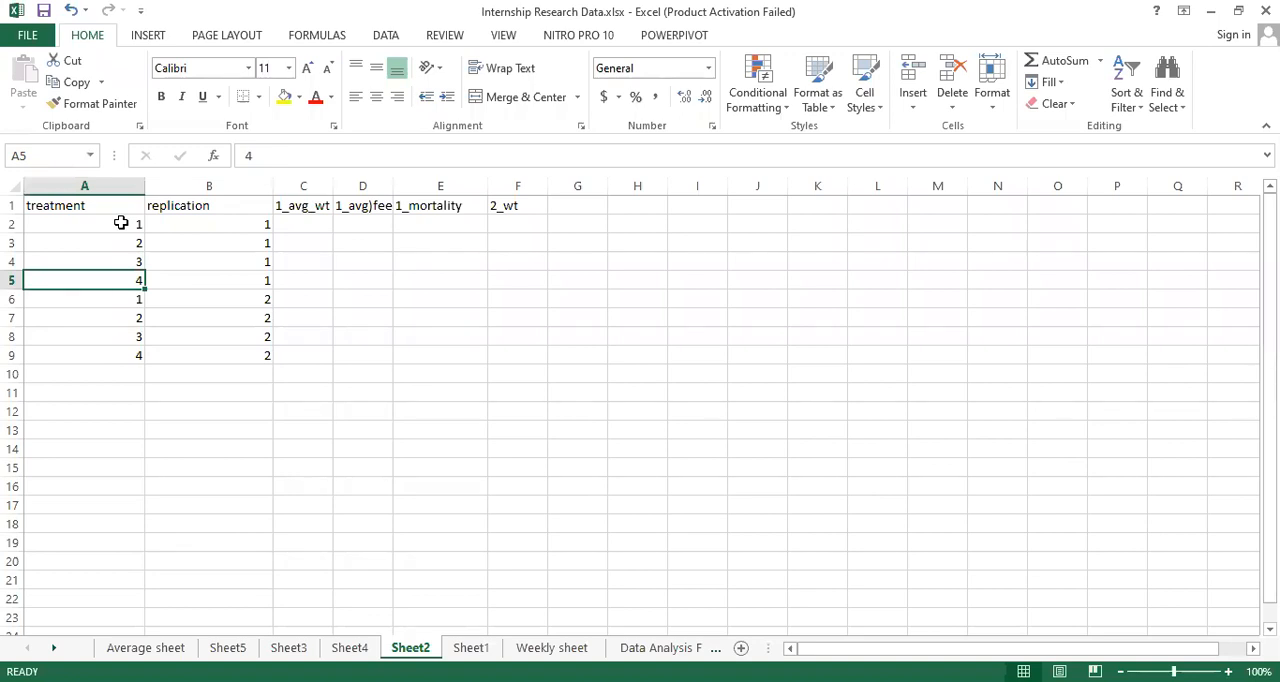
{"action": "left_click_drag", "start_coordinate": [120, 223], "coordinate": [123, 272]}
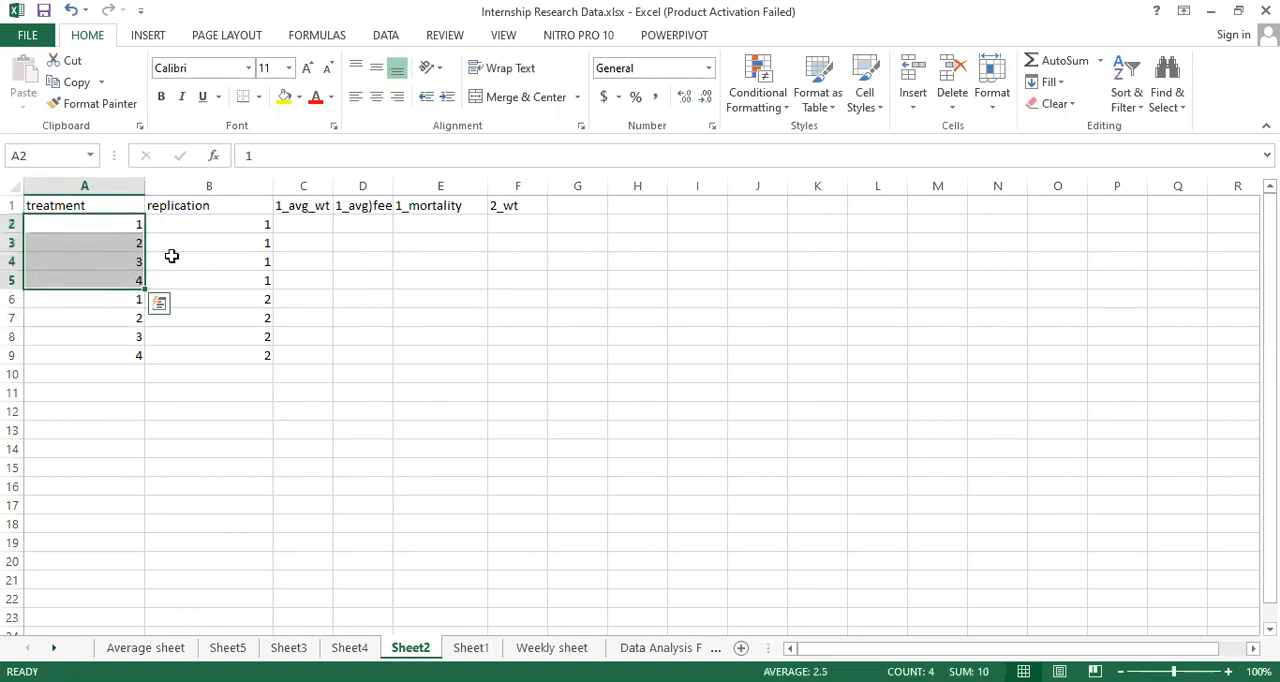
{"action": "left_click_drag", "start_coordinate": [240, 223], "coordinate": [251, 290]}
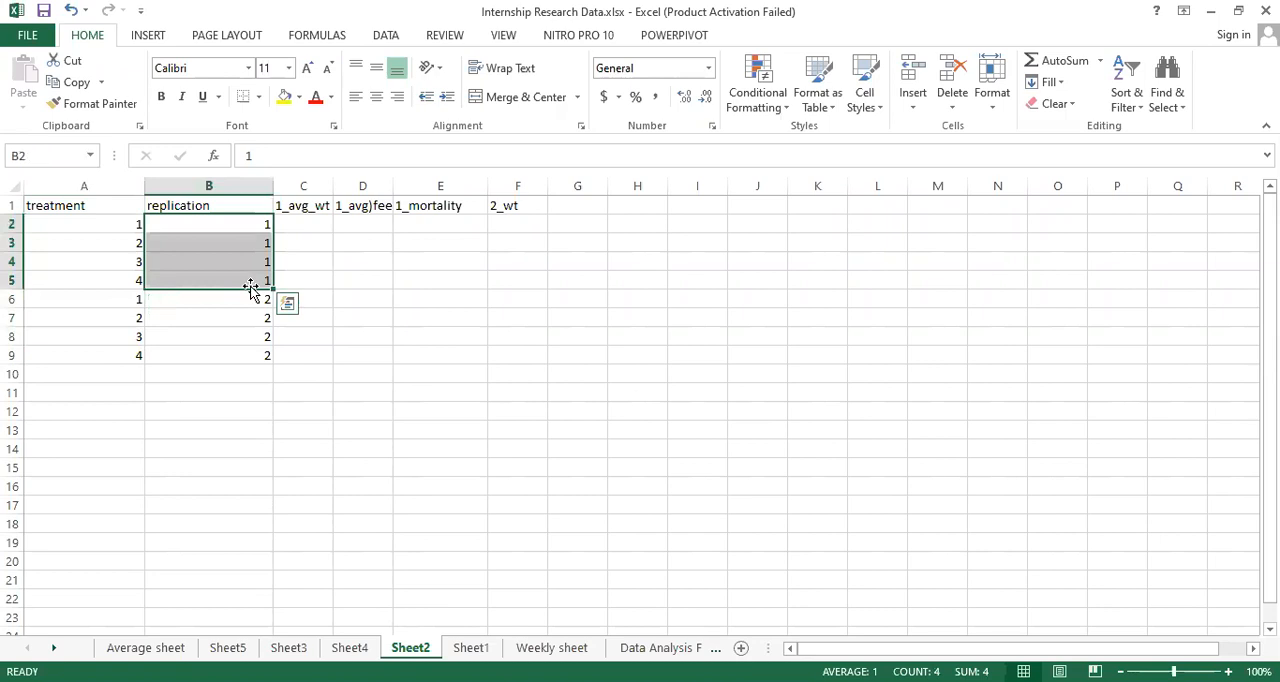
{"action": "left_click", "coordinate": [258, 371]}
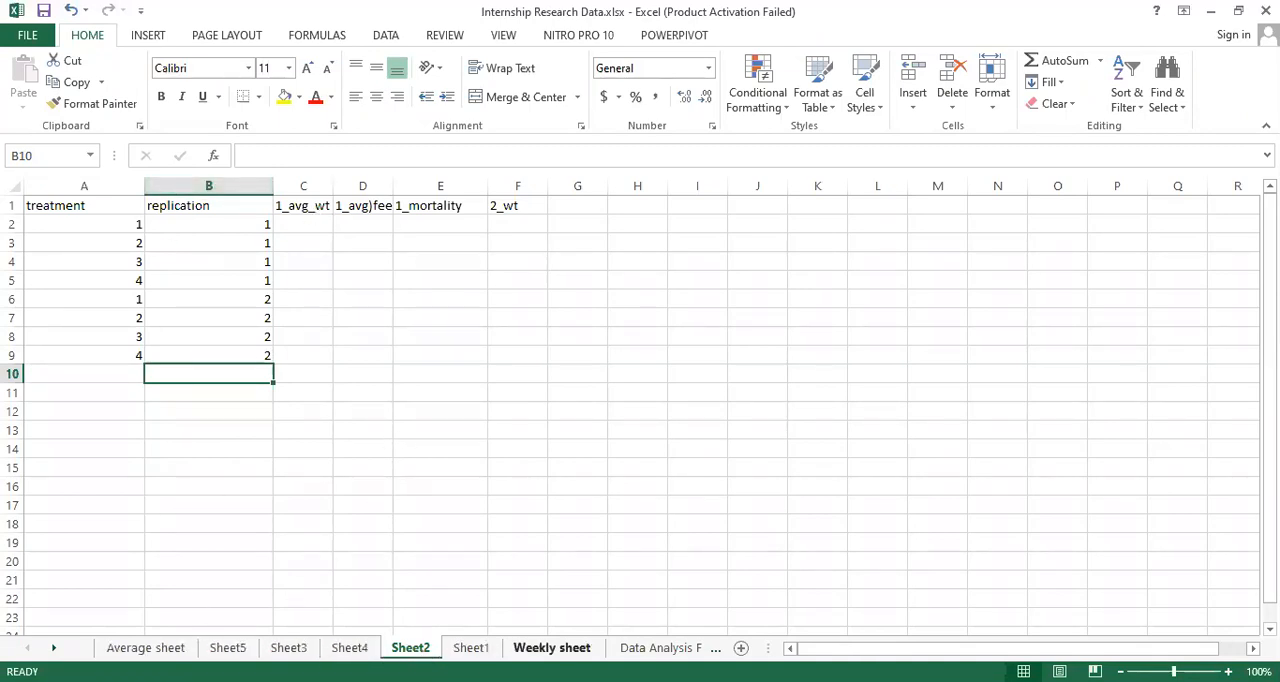
- Compare the titles of the feed intake, weight gain and mortality tables on the Weekly sheet as sources for Sheet2's variables
{"action": "left_click", "coordinate": [560, 650]}
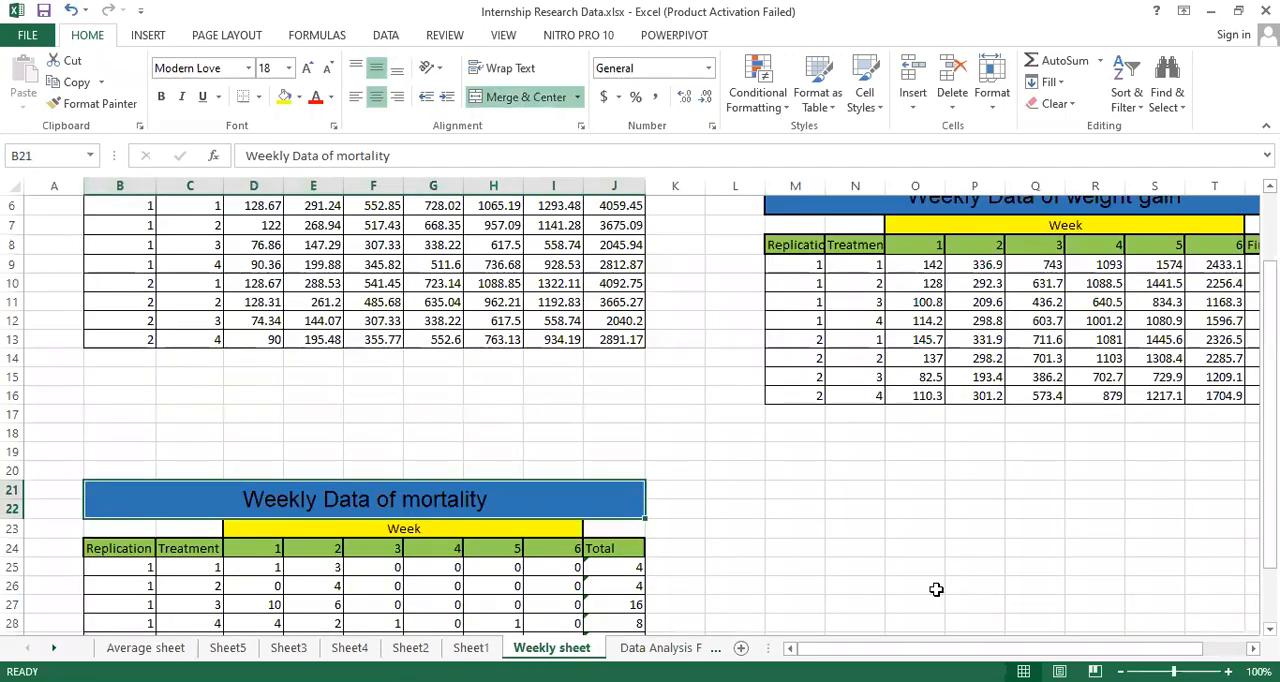
{"action": "scroll", "coordinate": [848, 445], "scroll_direction": "up", "scroll_amount": 2}
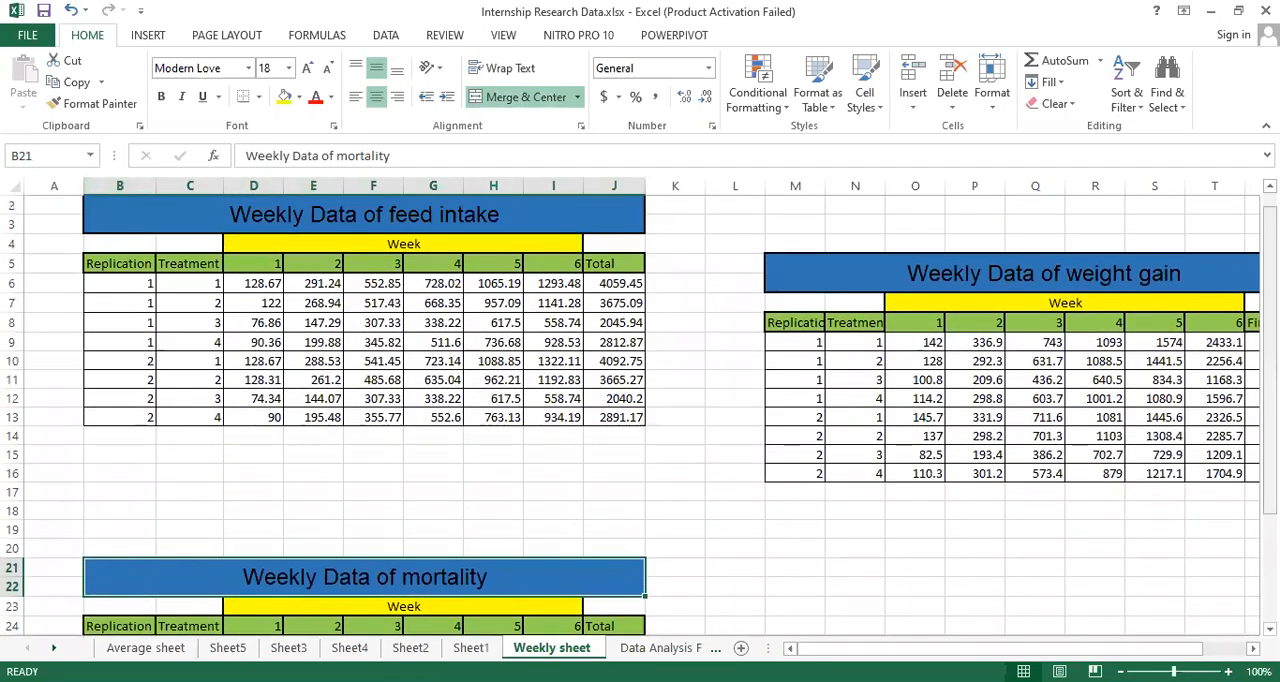
{"action": "left_click", "coordinate": [285, 220]}
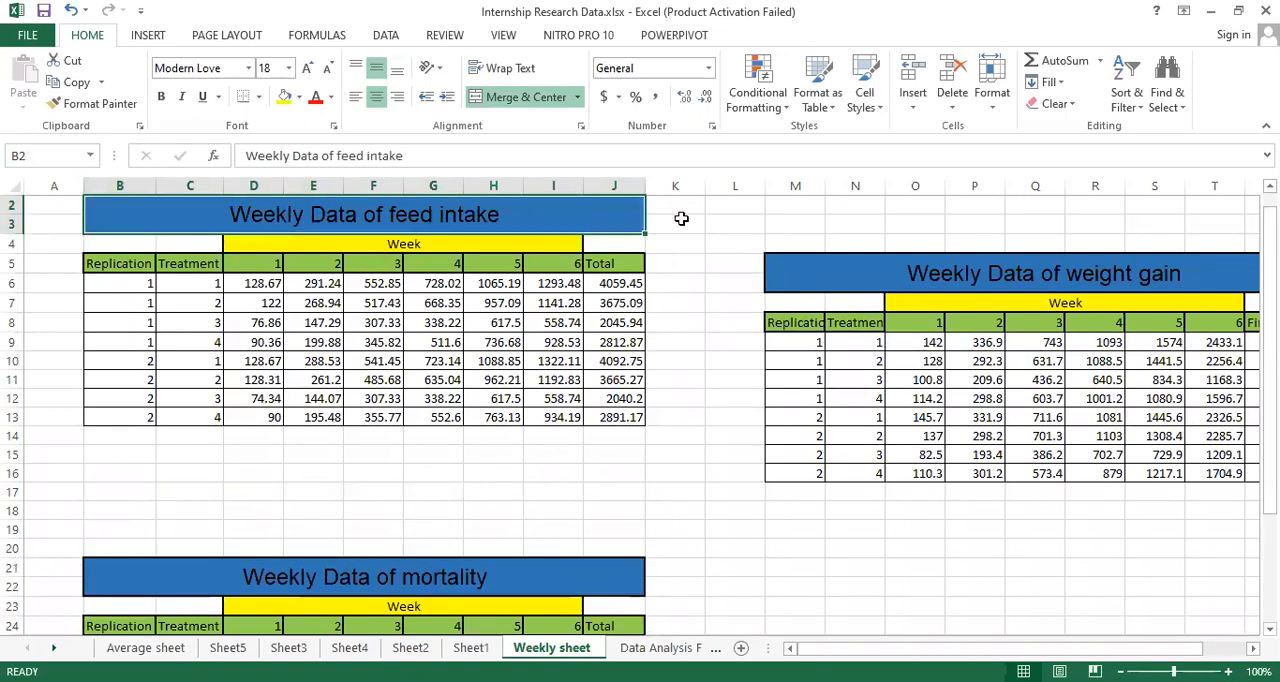
{"action": "left_click", "coordinate": [960, 283]}
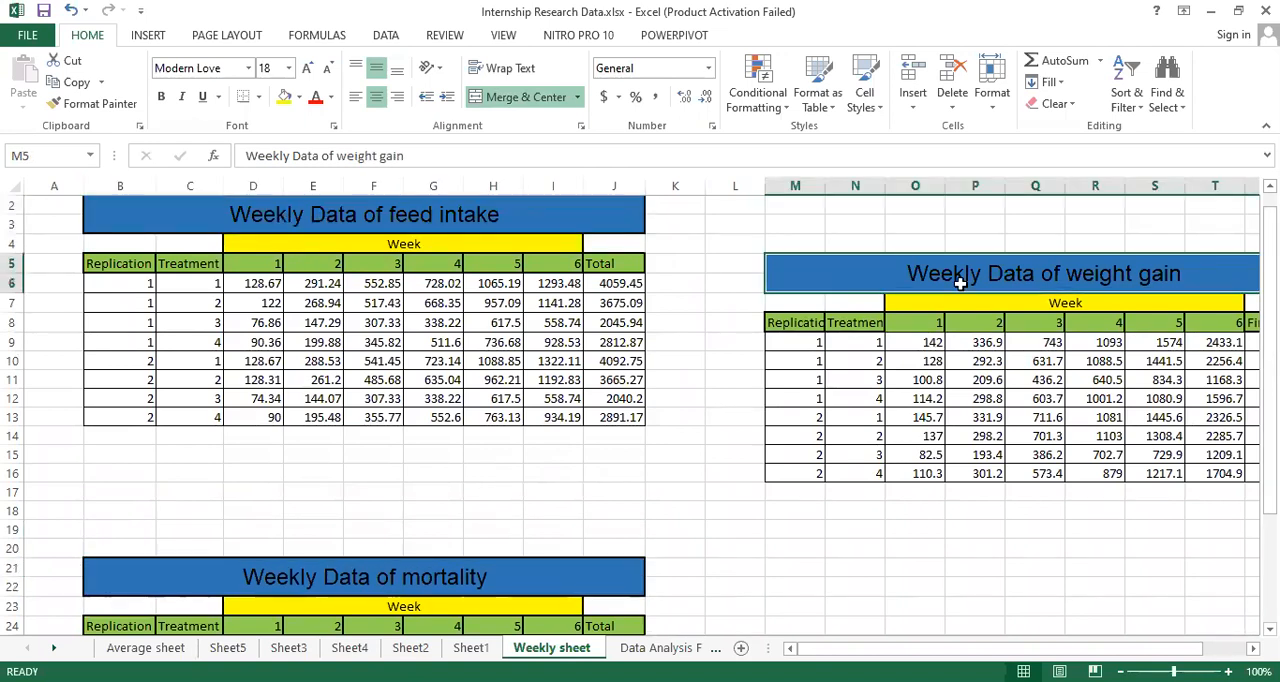
{"action": "left_click", "coordinate": [376, 575]}
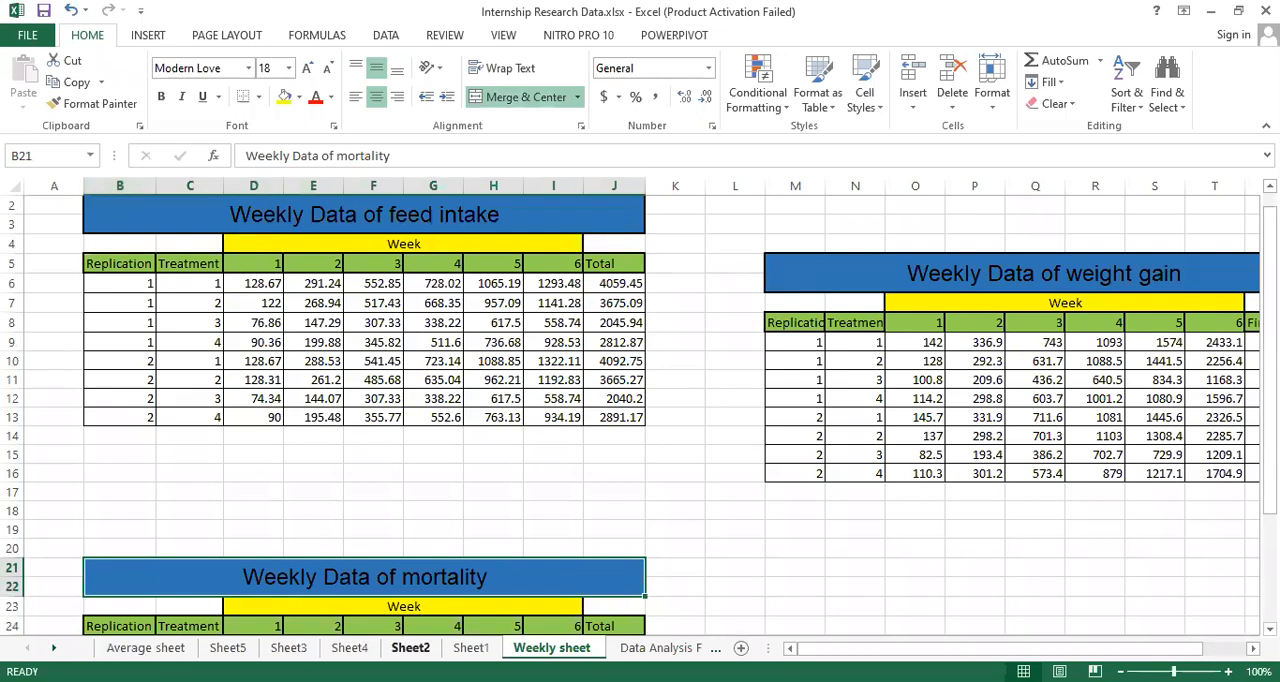
- Autofit the 1_avg_wt, 1_avg)feed and 1_mortality columns on Sheet2 to their headers
{"action": "left_click", "coordinate": [410, 648]}
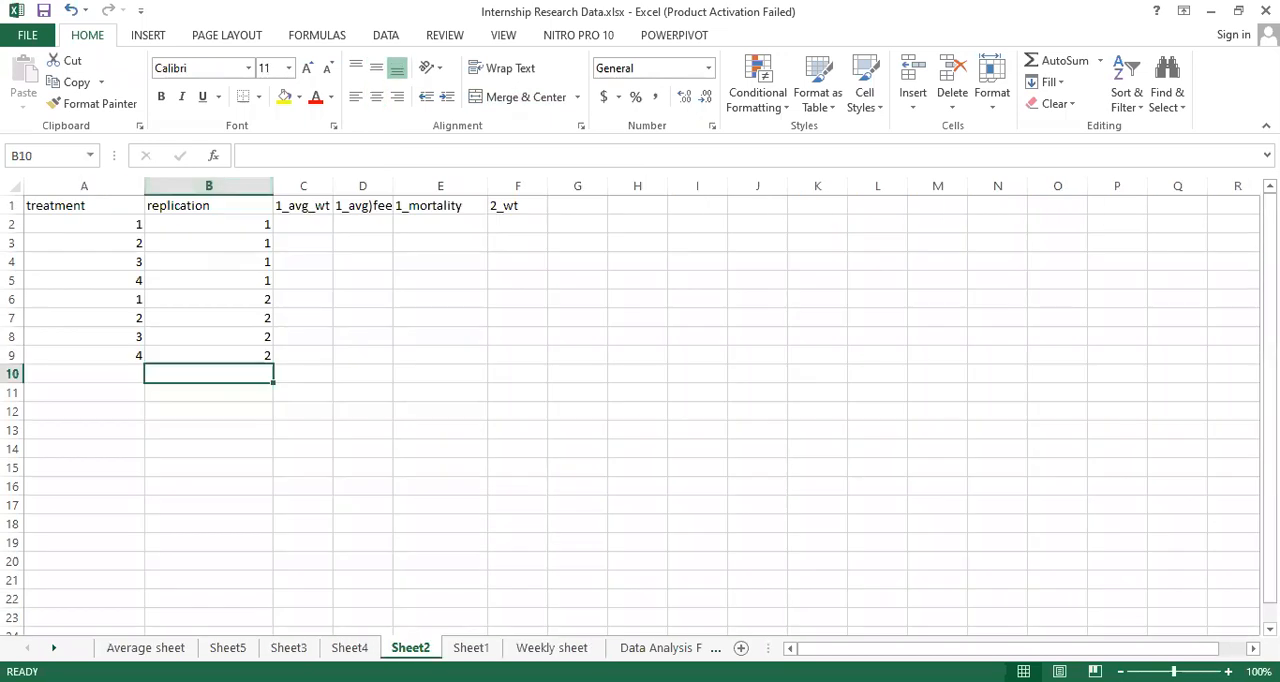
{"action": "left_click", "coordinate": [303, 210]}
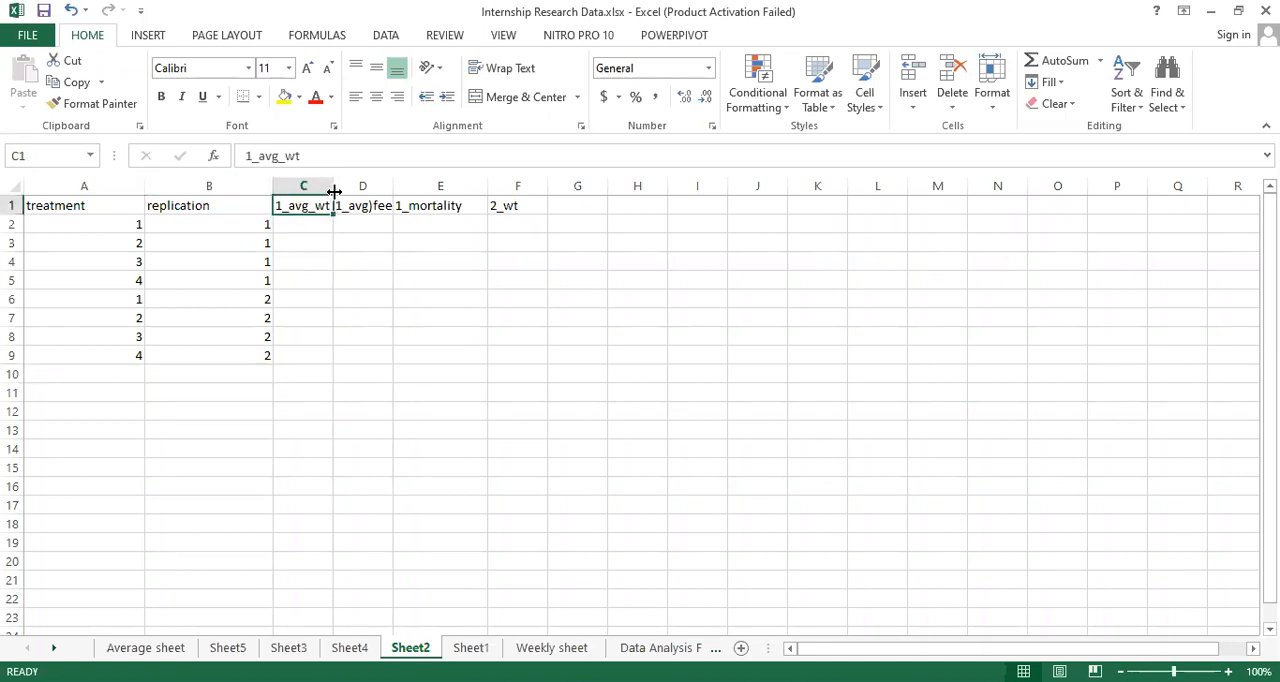
{"action": "double_click", "coordinate": [334, 191]}
{"action": "left_click", "coordinate": [374, 206]}
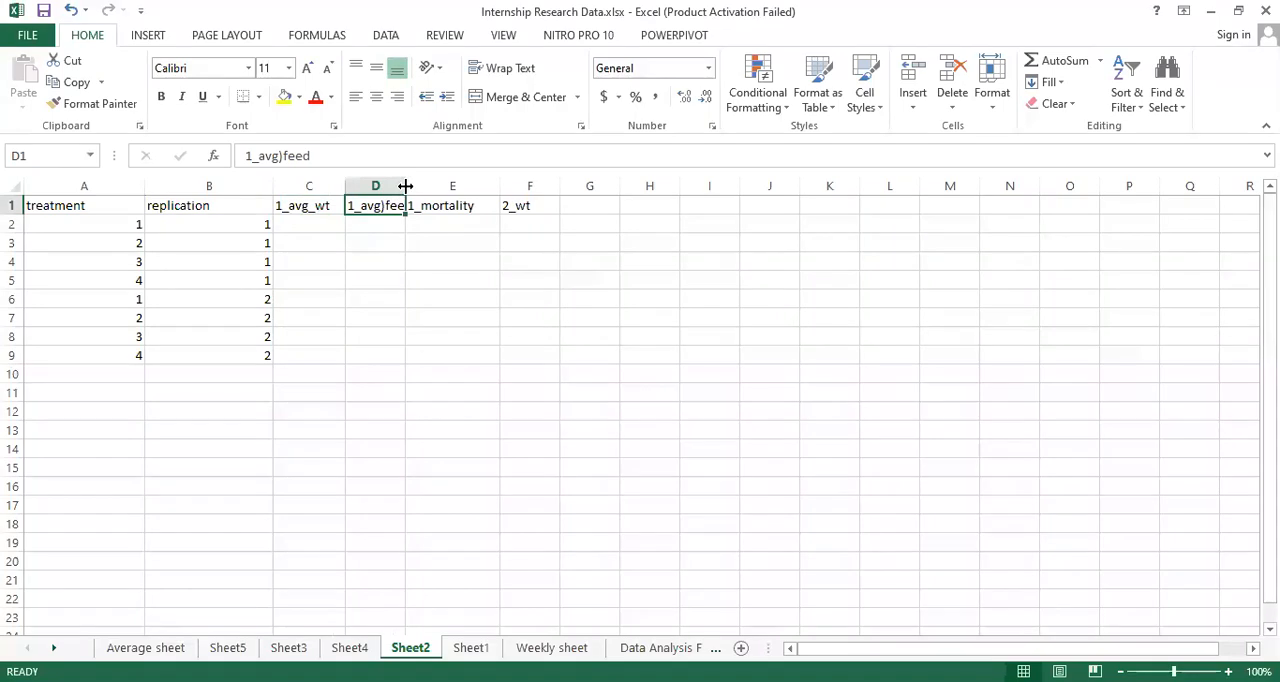
{"action": "double_click", "coordinate": [406, 186]}
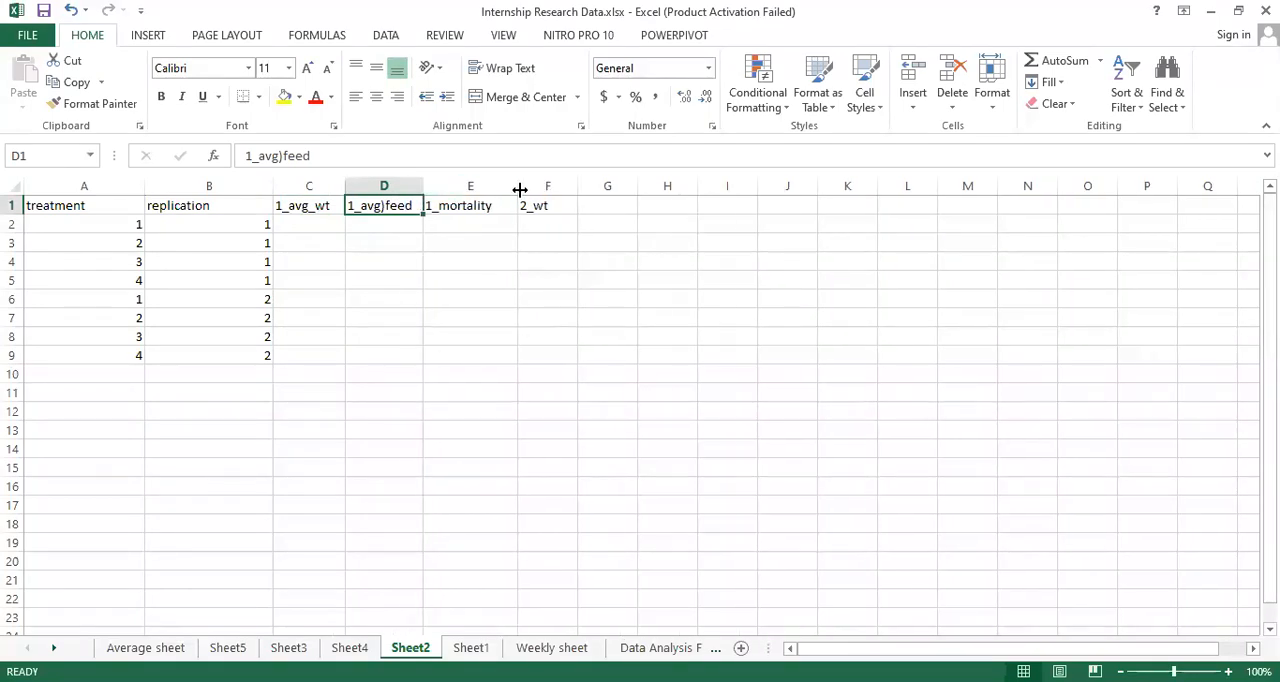
{"action": "double_click", "coordinate": [520, 188]}
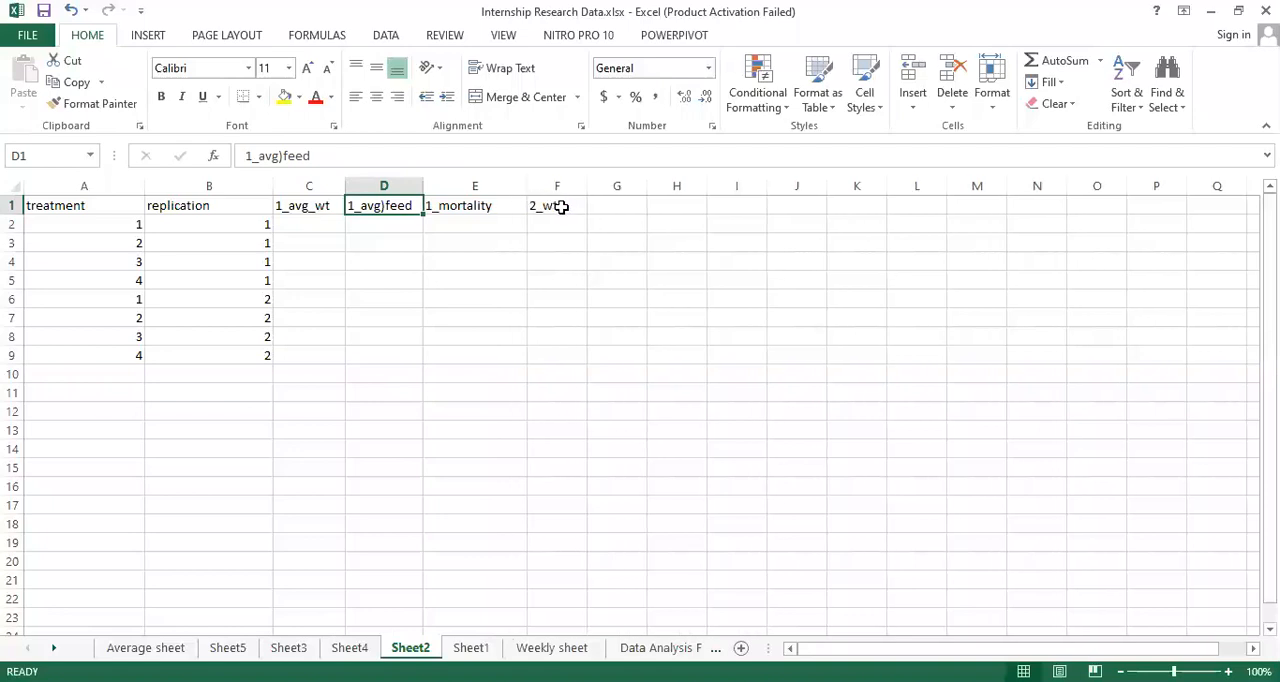
- Look over the 2_wt header and the empty header cells following it in row 1 of Sheet2
{"action": "left_click", "coordinate": [563, 206]}
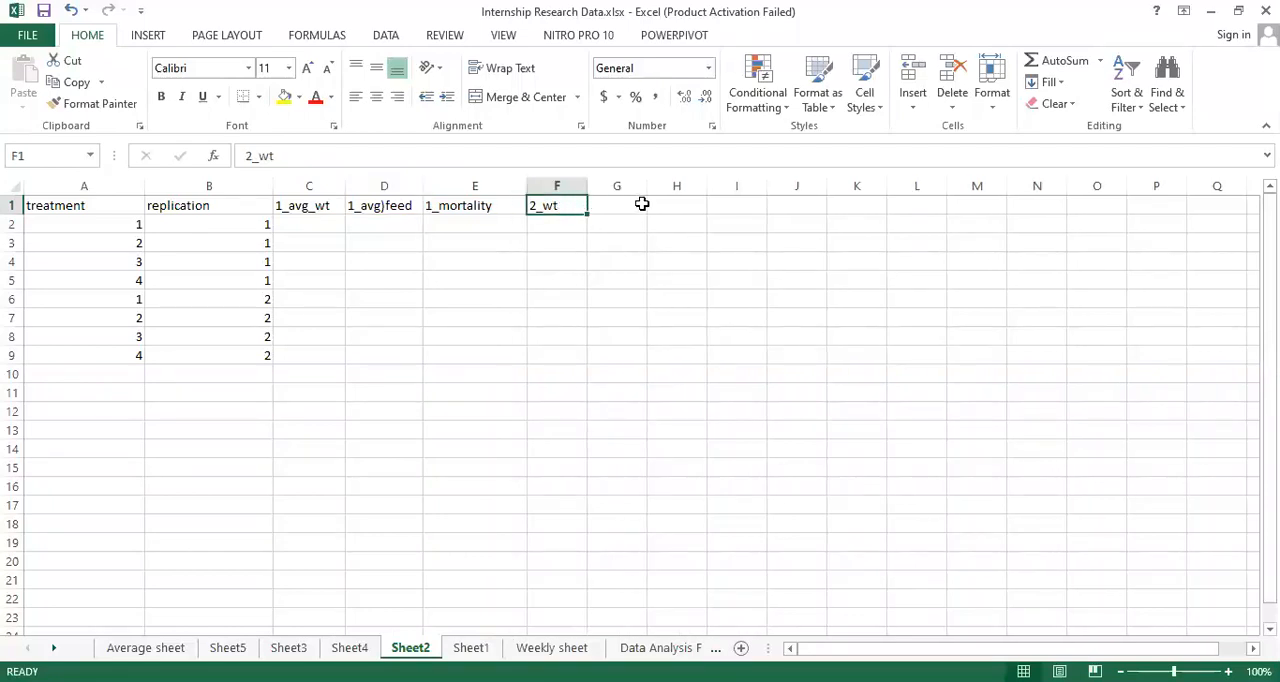
{"action": "left_click", "coordinate": [634, 206]}
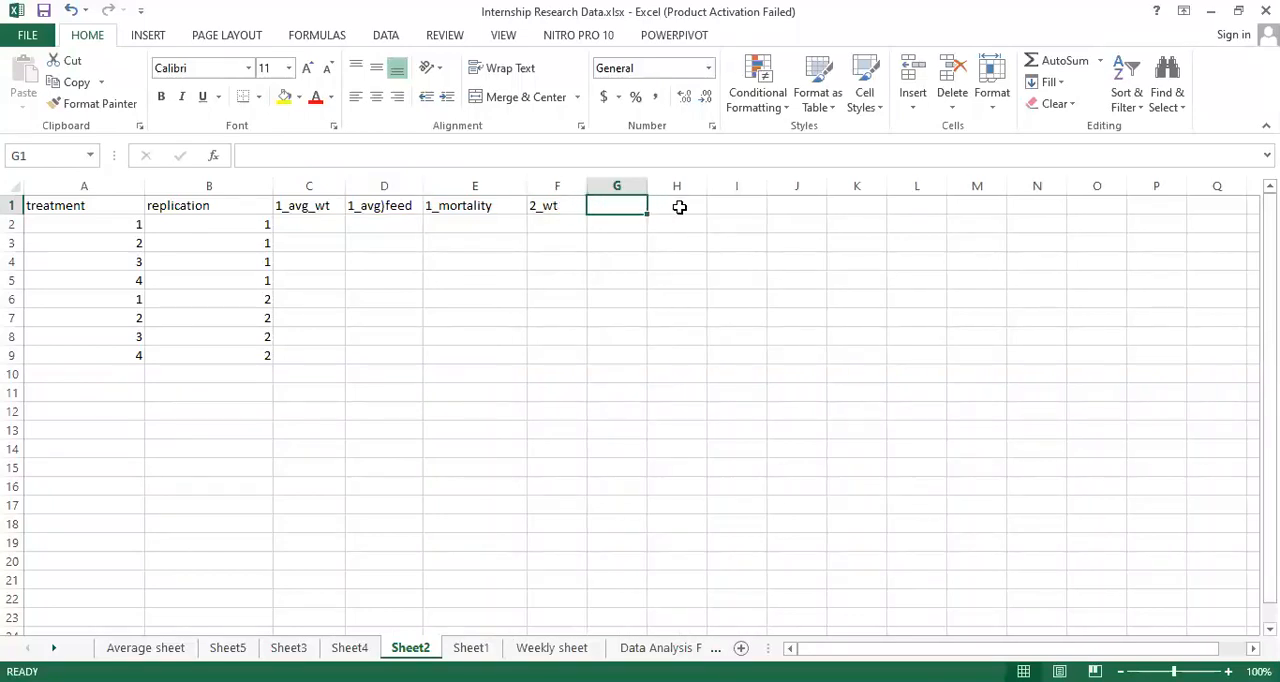
{"action": "left_click", "coordinate": [679, 211]}
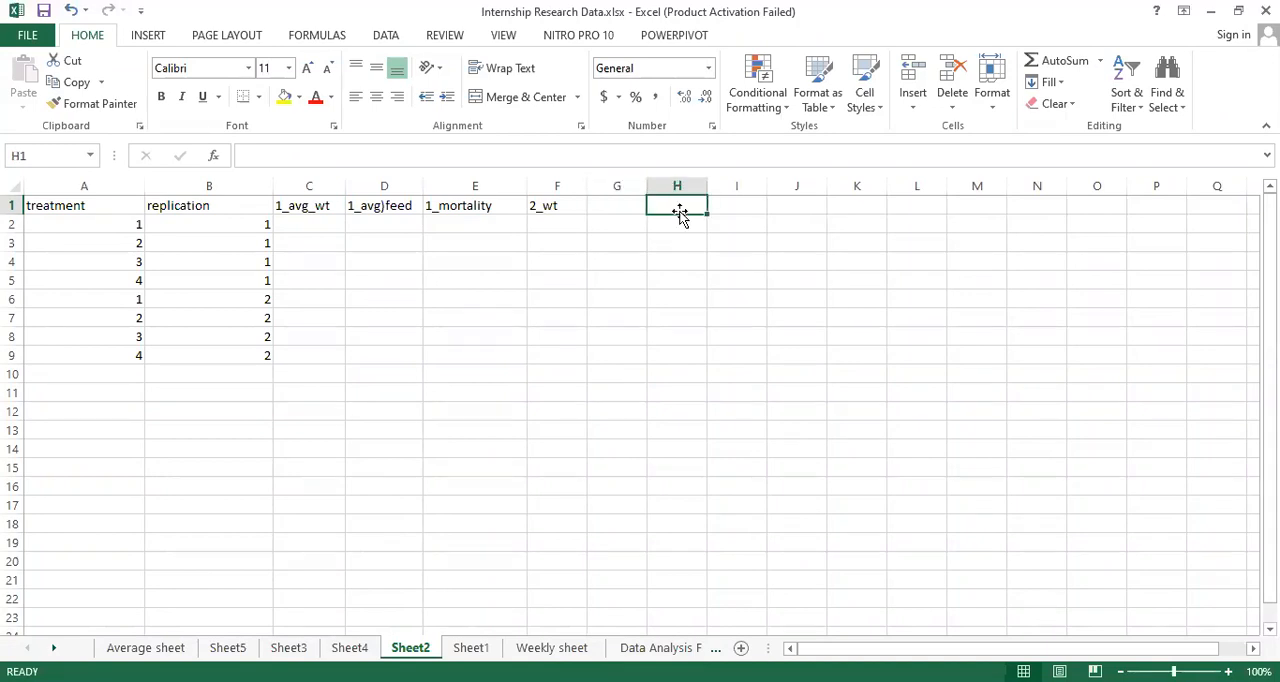
{"action": "left_click", "coordinate": [746, 208]}
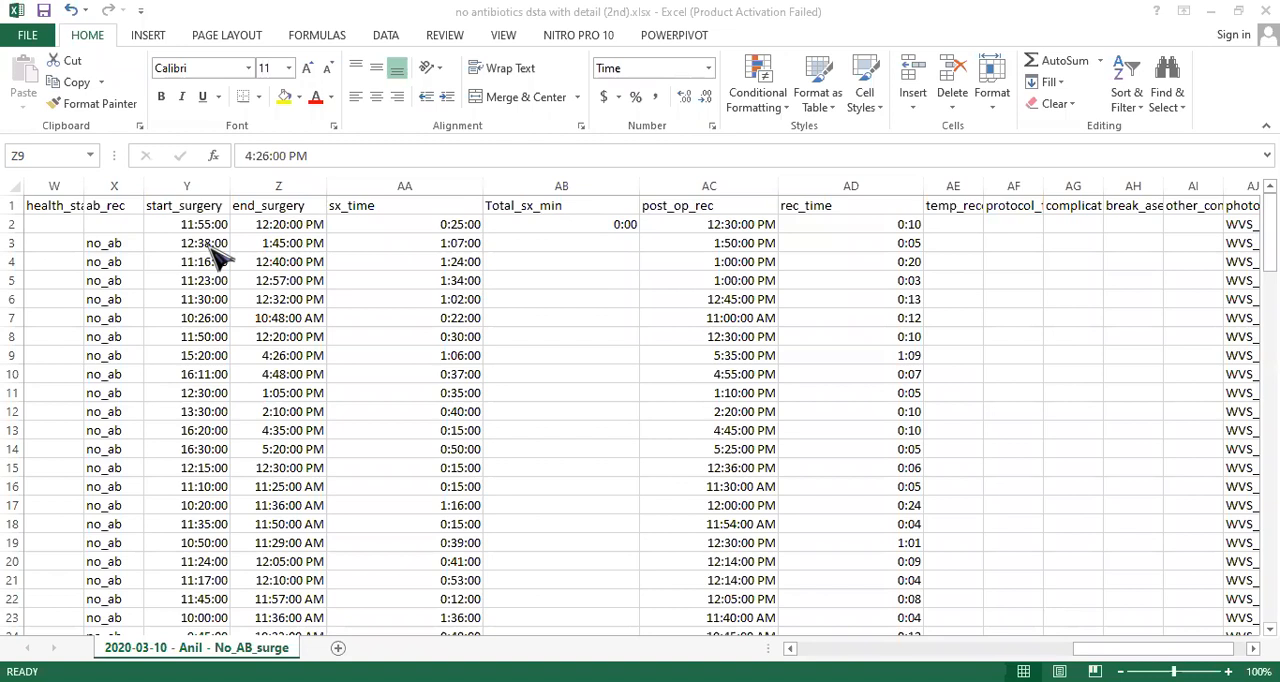
- Examine the start_surgery, end_surgery and Total_sx_min columns in the no antibiotics surgery workbook
{"action": "key", "text": "Down"}
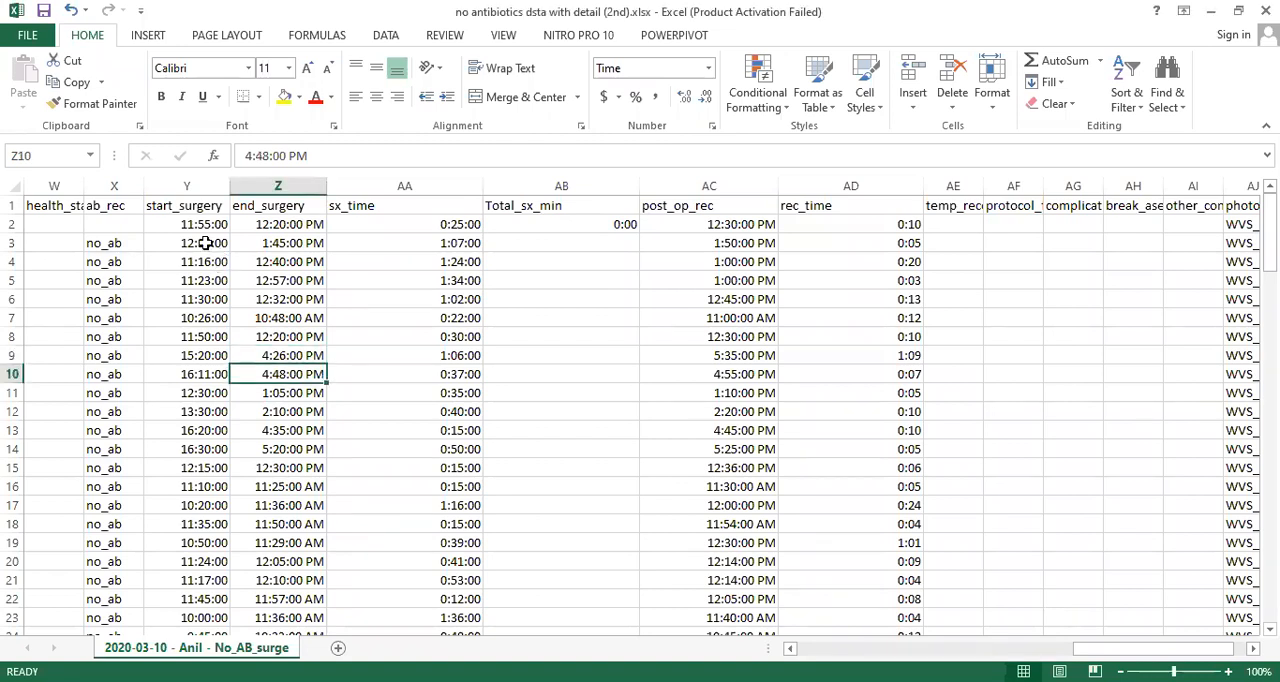
{"action": "key", "text": "Down"}
{"action": "left_click", "coordinate": [551, 208]}
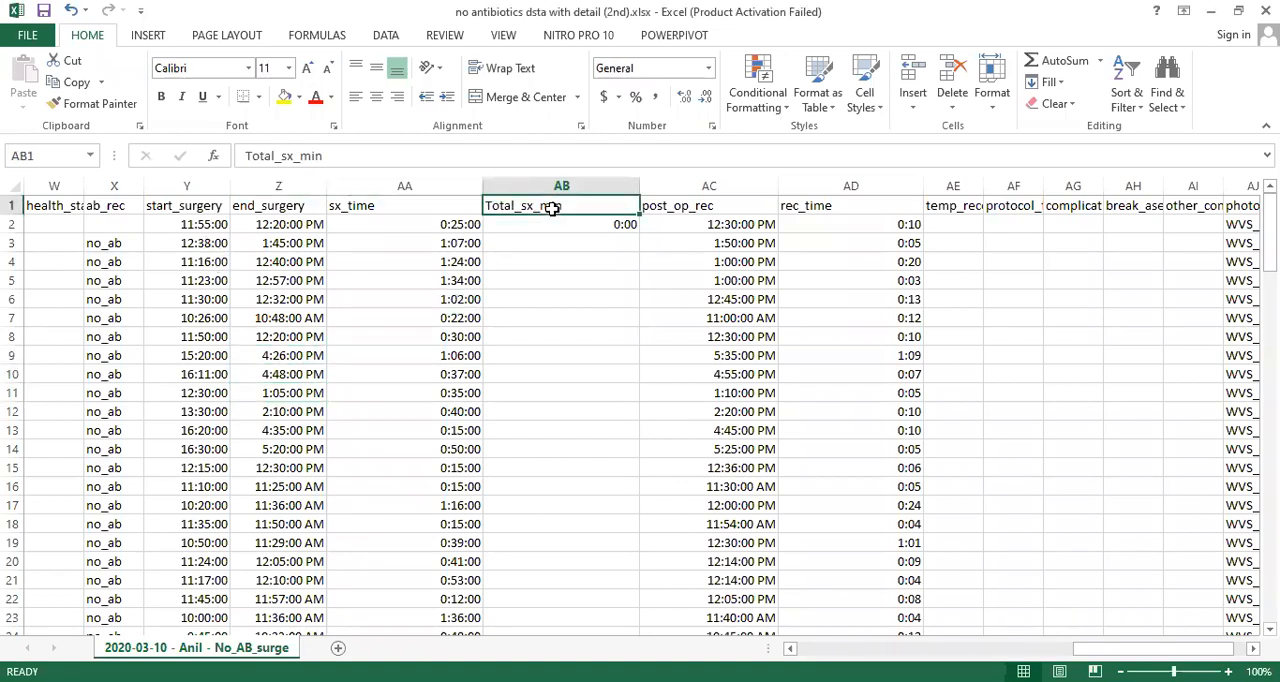
{"action": "left_click", "coordinate": [175, 224]}
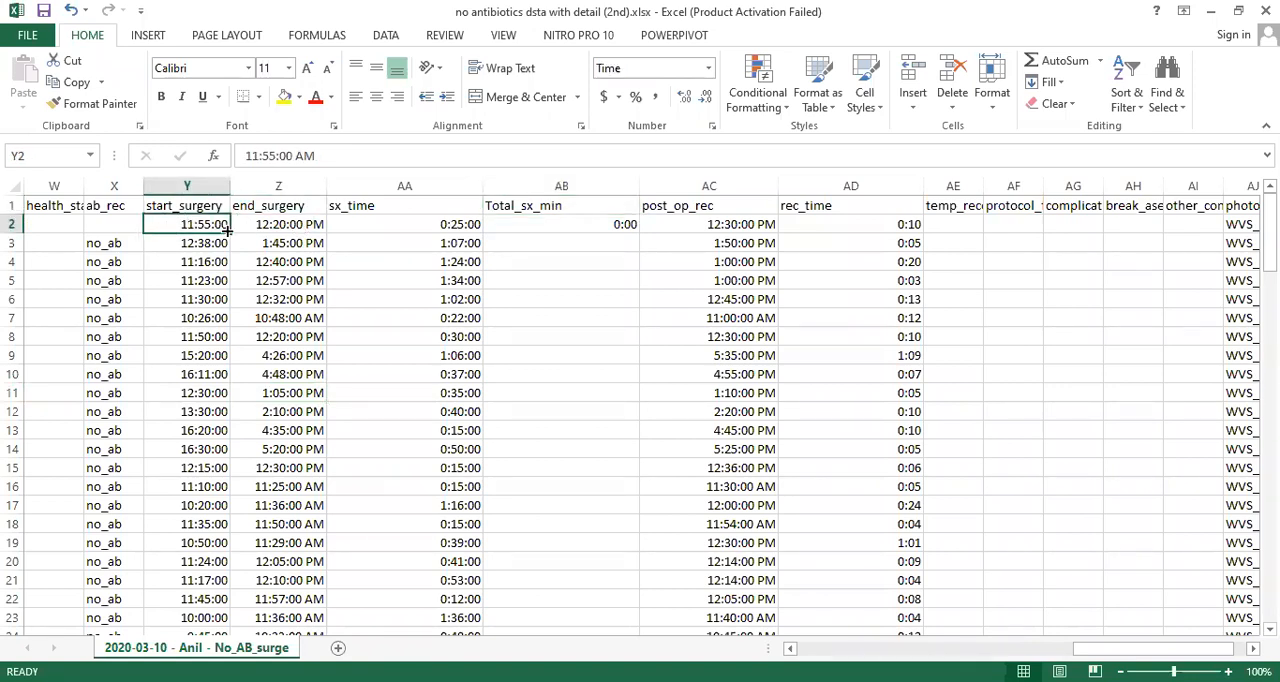
{"action": "left_click", "coordinate": [284, 226]}
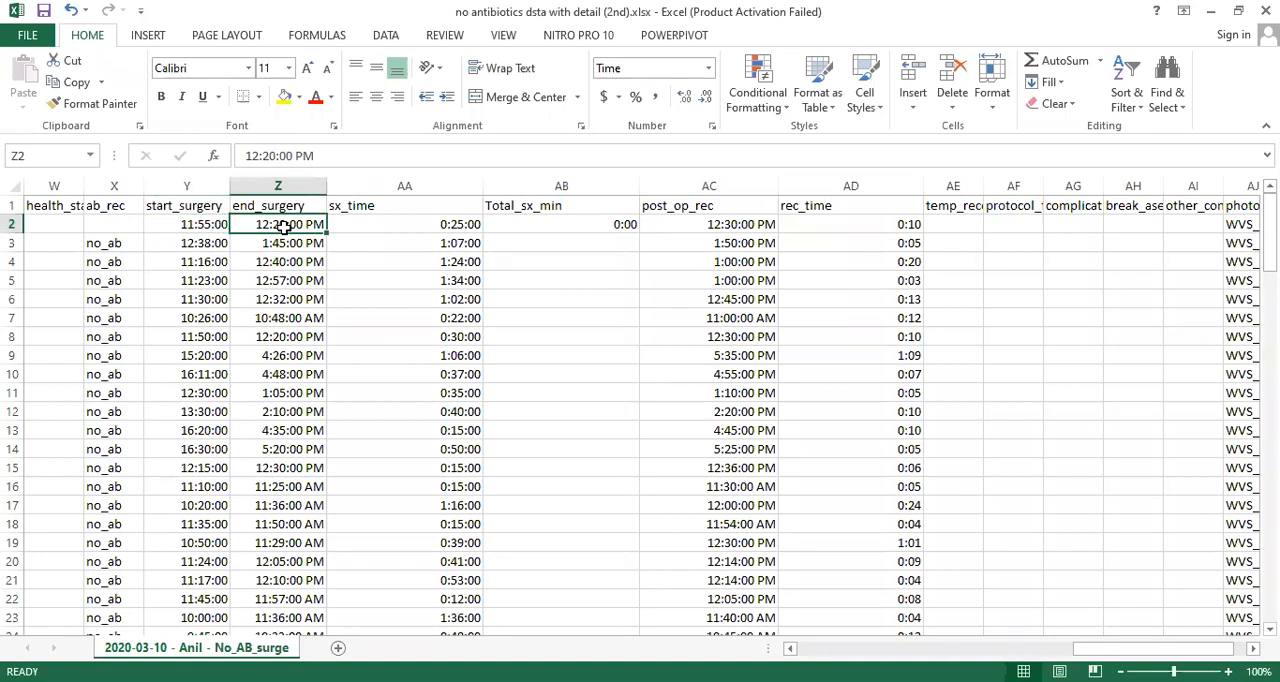
- Inspect the formulas in the sx_time column from row 2 down to row 10
{"action": "left_click", "coordinate": [438, 226]}
{"action": "key", "text": "Down"}
{"action": "key", "text": "Down"}
{"action": "key", "text": "Down"}
{"action": "key", "text": "Down"}
{"action": "key", "text": "Down"}
{"action": "key", "text": "Down"}
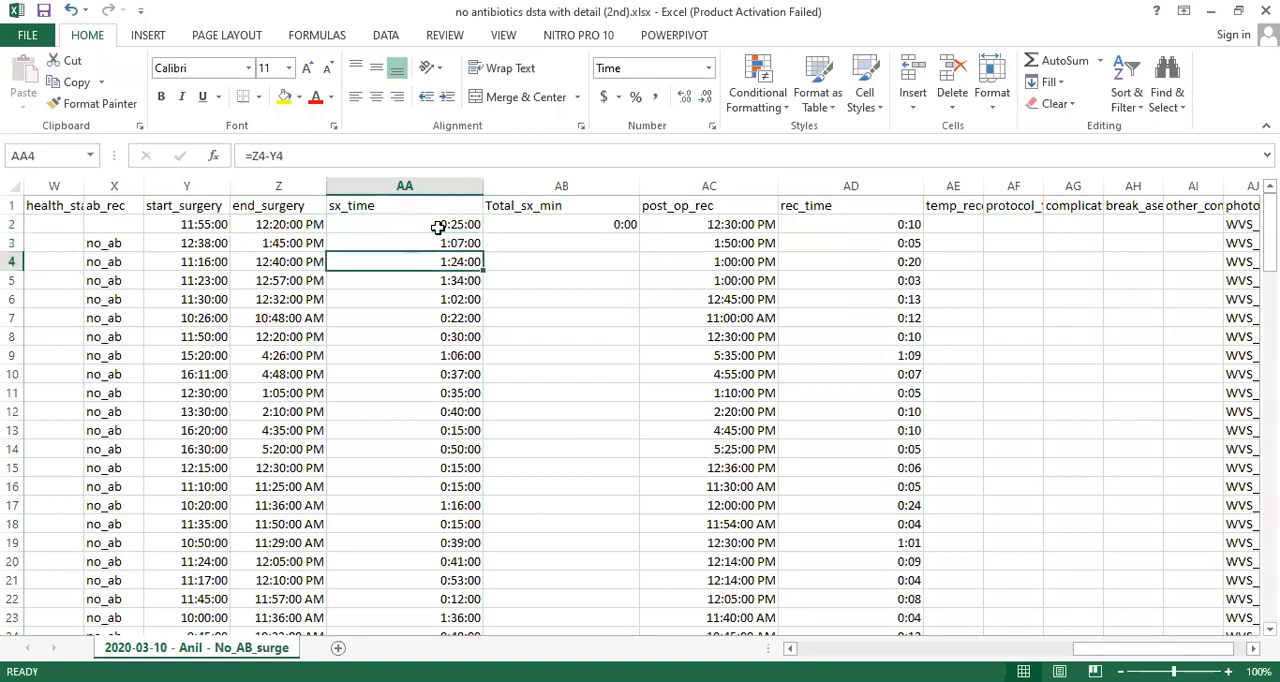
{"action": "key", "text": "Down"}
{"action": "key", "text": "Down"}
{"action": "key", "text": "Down"}
{"action": "key", "text": "Down"}
{"action": "key", "text": "Down"}
{"action": "key", "text": "Down"}
{"action": "key", "text": "Down"}
{"action": "key", "text": "Down"}
{"action": "key", "text": "Down"}
{"action": "key", "text": "Down"}
{"action": "key", "text": "Down"}
{"action": "key", "text": "Down"}
{"action": "key", "text": "Down"}
{"action": "key", "text": "Down"}
{"action": "key", "text": "Down"}
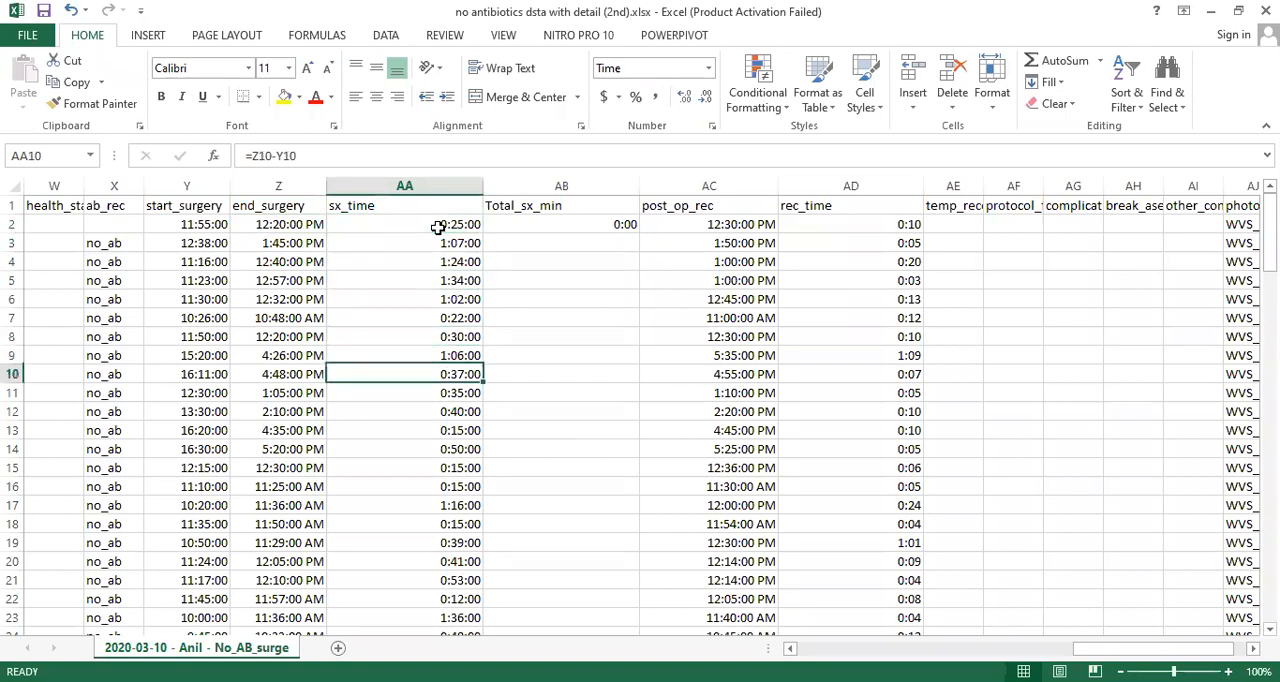
- Look through the sx_time column down to the highlighted rows around 103, checking the highlighted post_op_rec cell in row 32 on the way
{"action": "key", "text": "Down"}
{"action": "key", "text": "Down"}
{"action": "key", "text": "Down"}
{"action": "key", "text": "Down"}
{"action": "key", "text": "Down"}
{"action": "key", "text": "Down"}
{"action": "key", "text": "Down"}
{"action": "key", "text": "Down"}
{"action": "key", "text": "Down"}
{"action": "key", "text": "Down"}
{"action": "key", "text": "Down"}
{"action": "key", "text": "Down"}
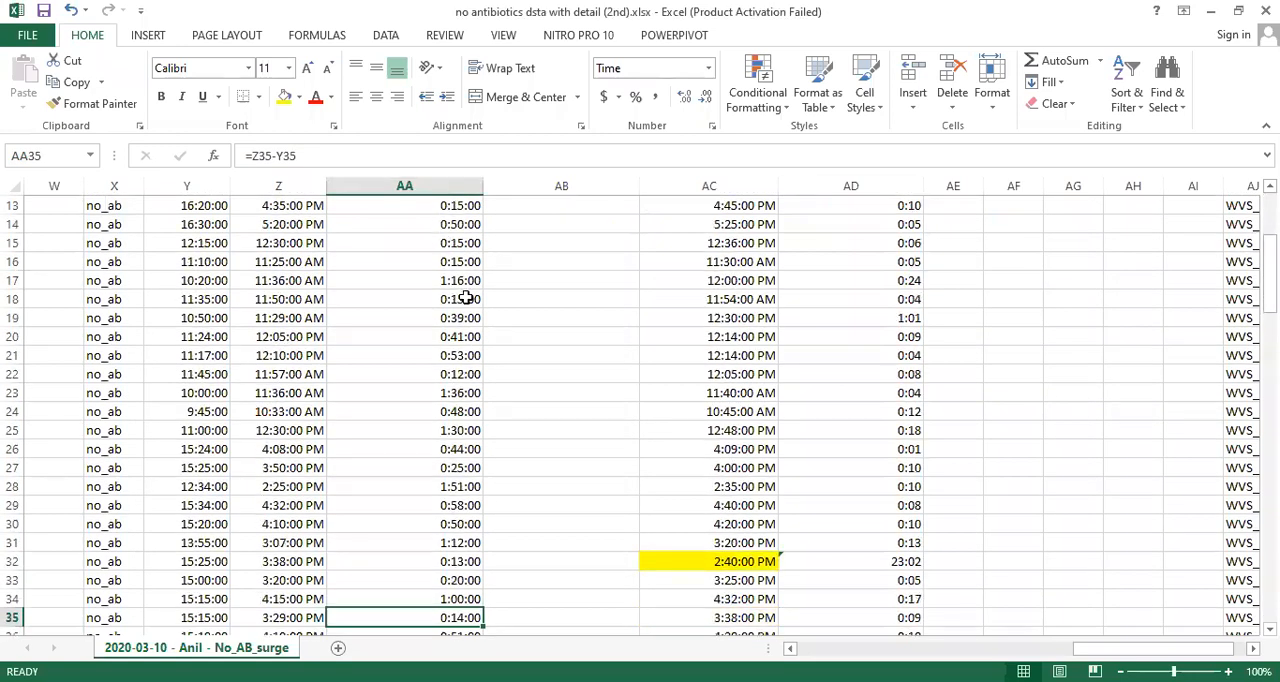
{"action": "left_click", "coordinate": [736, 563]}
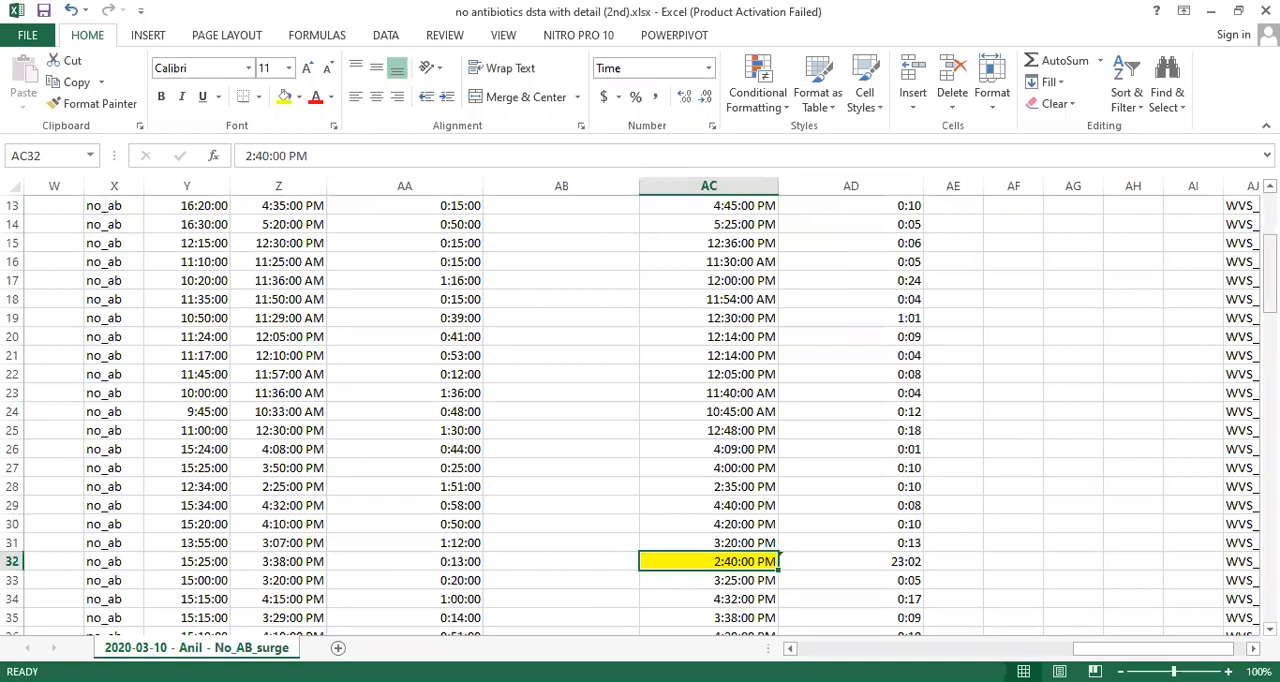
{"action": "left_click_drag", "start_coordinate": [1270, 290], "coordinate": [1270, 235]}
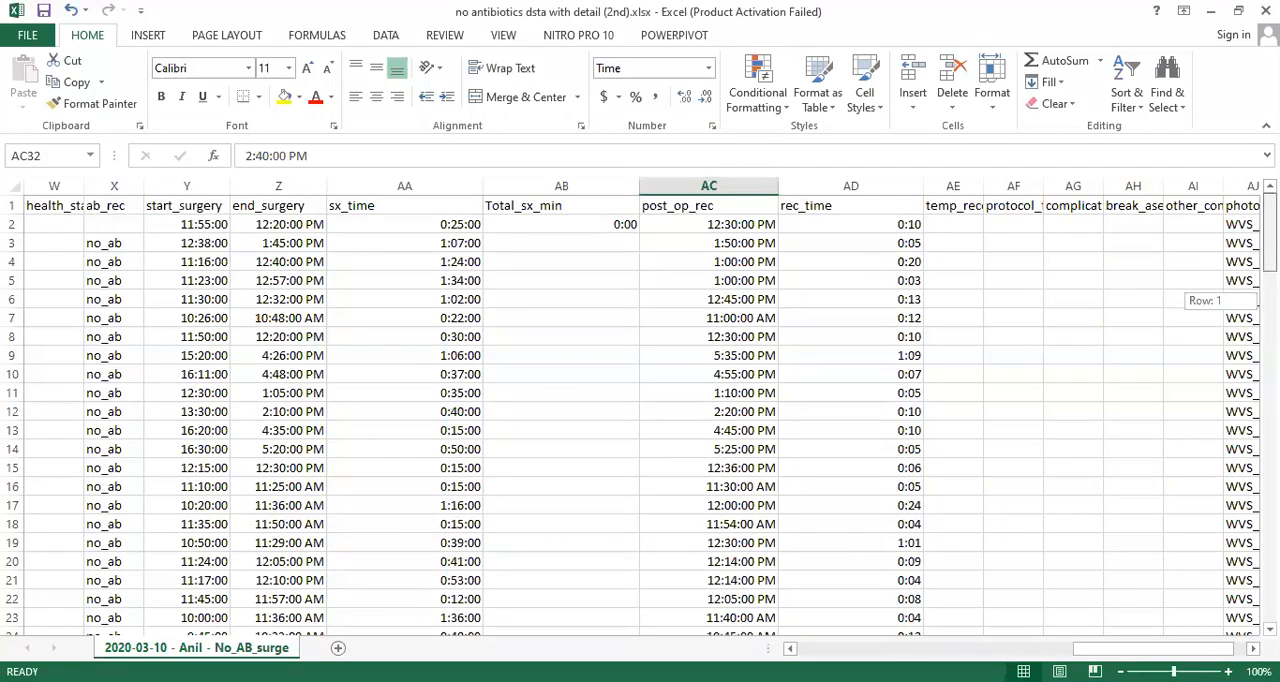
{"action": "left_click_drag", "start_coordinate": [1270, 235], "coordinate": [1270, 577]}
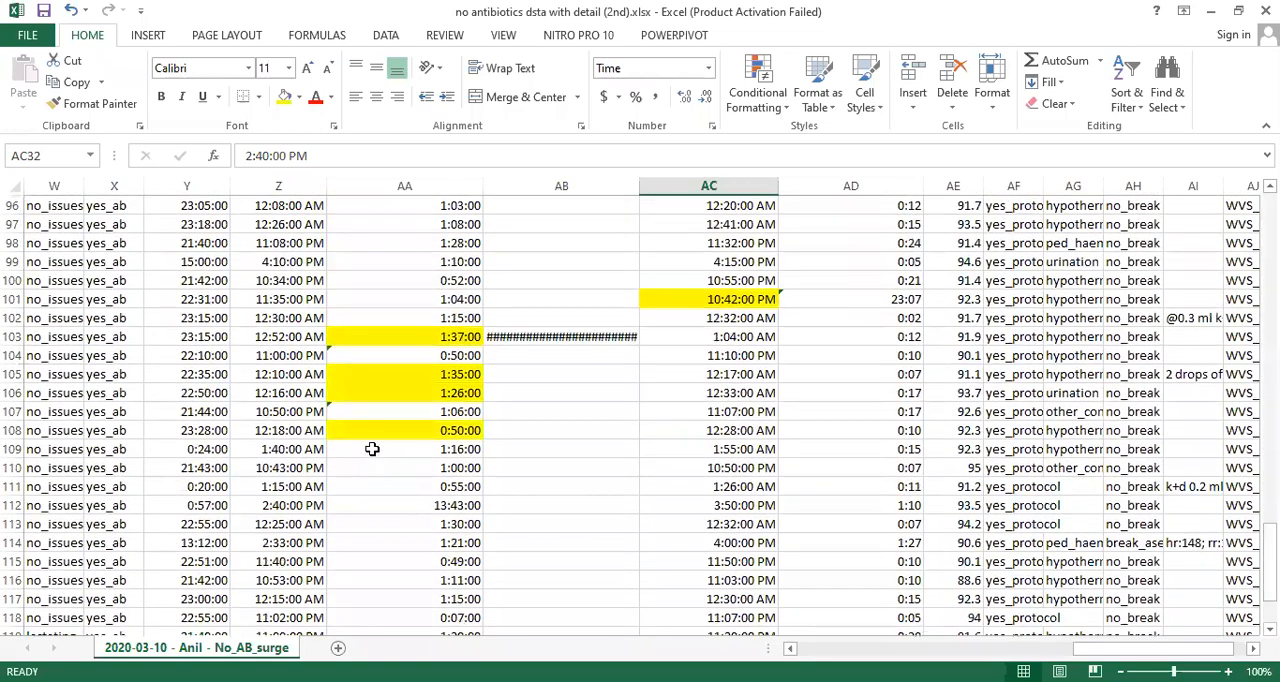
- Compare the surgery start and end times in rows 103 and 100, and inspect the sx_time formula in row 100
{"action": "left_click", "coordinate": [205, 343]}
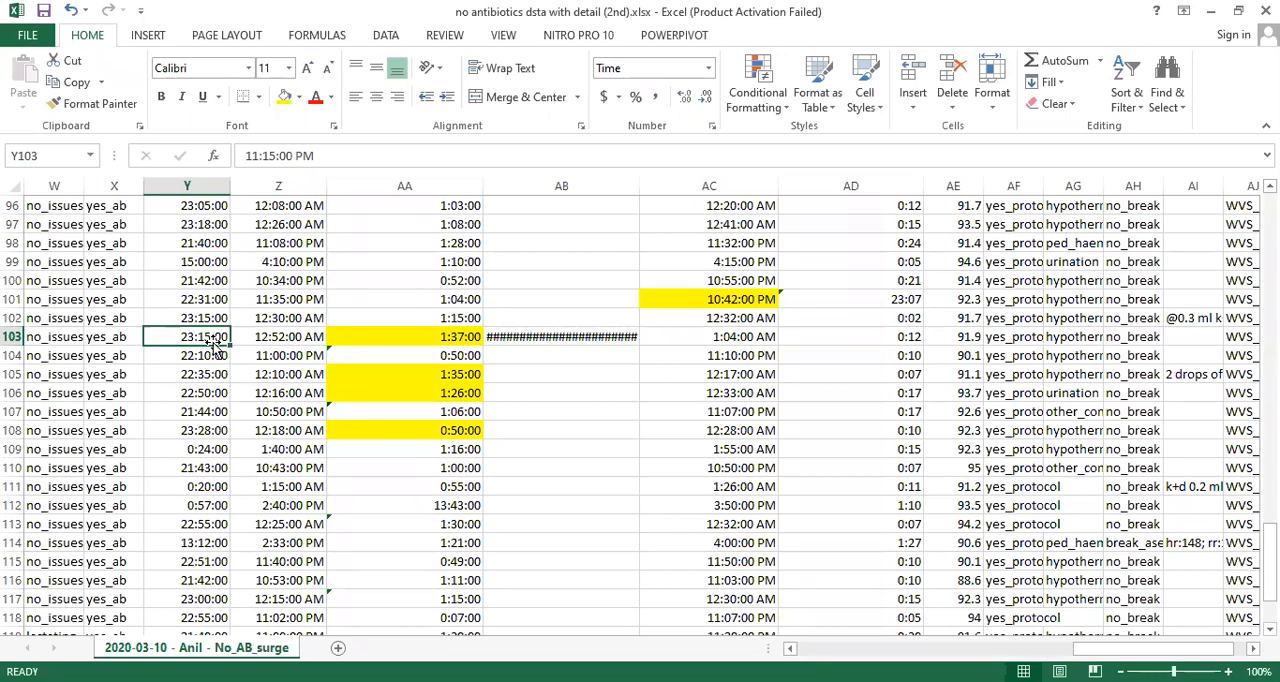
{"action": "left_click", "coordinate": [267, 339]}
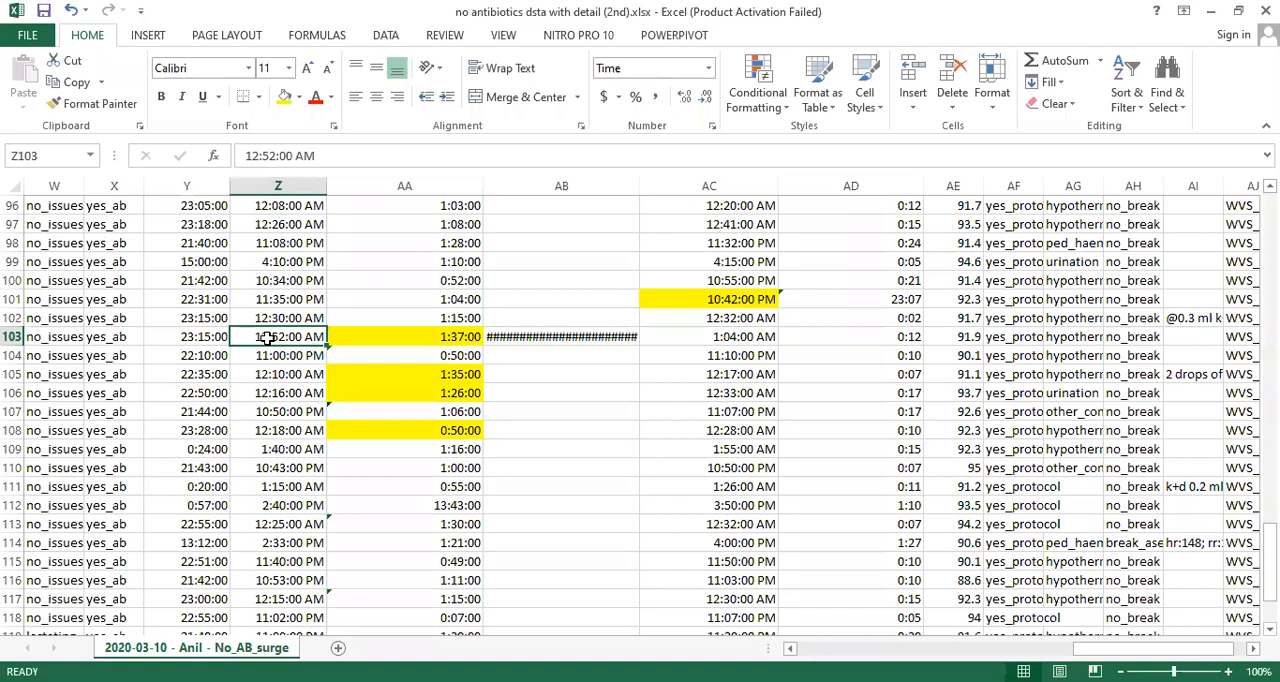
{"action": "left_click", "coordinate": [218, 337]}
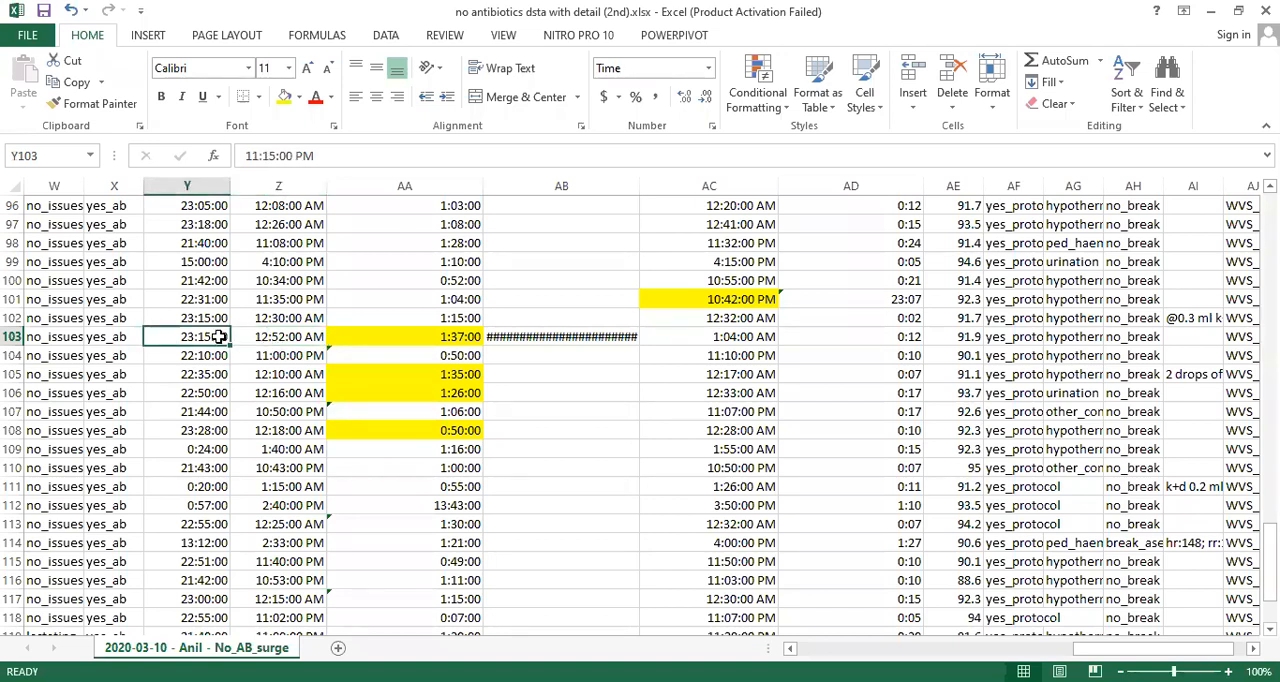
{"action": "left_click", "coordinate": [295, 281]}
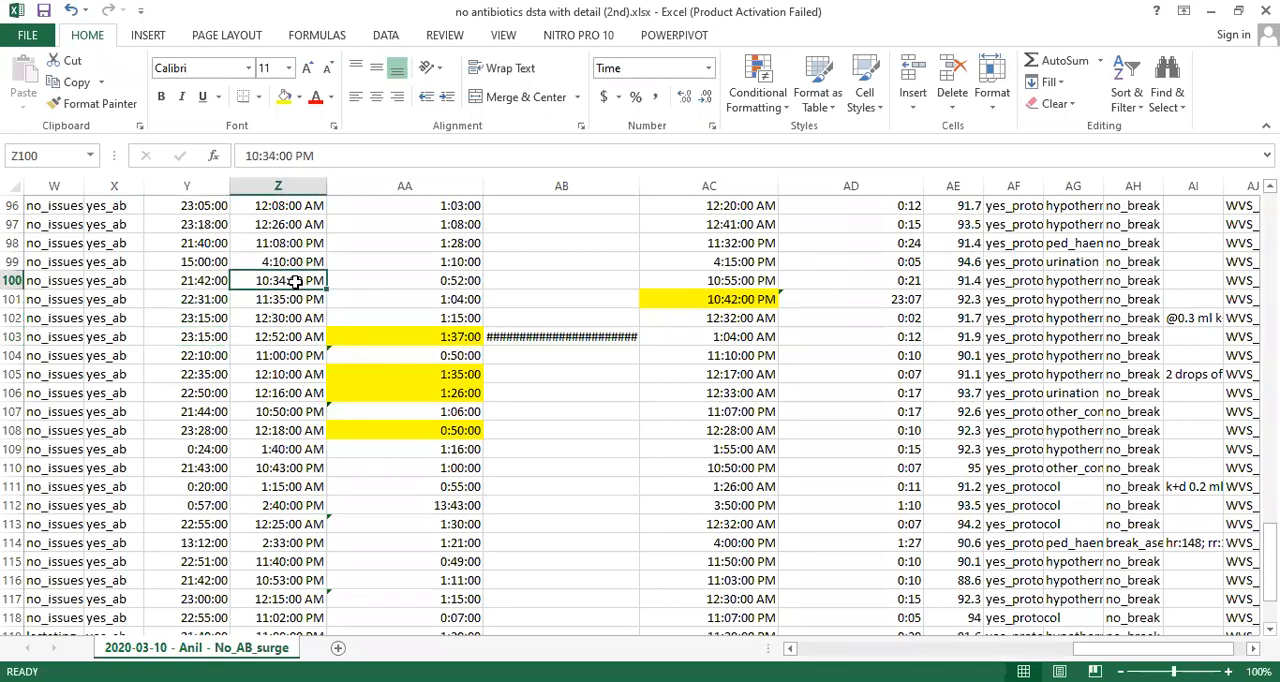
{"action": "left_click", "coordinate": [447, 280]}
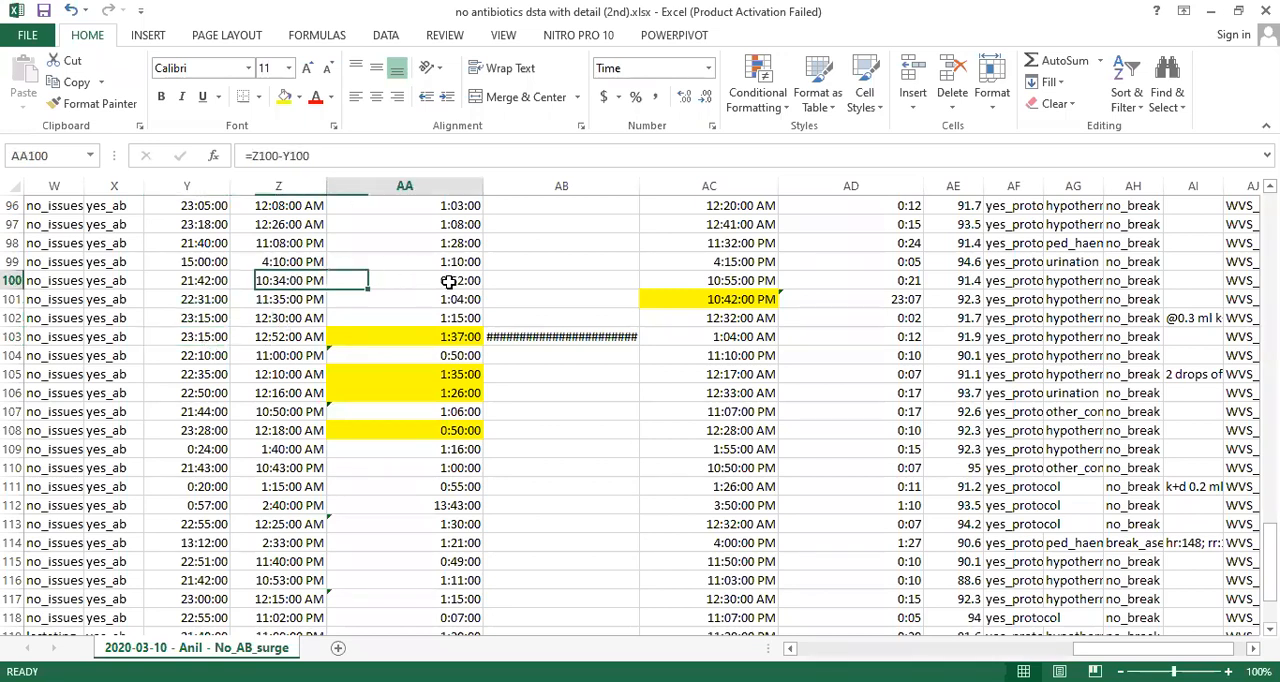
{"action": "left_click", "coordinate": [275, 283]}
{"action": "left_click", "coordinate": [192, 281]}
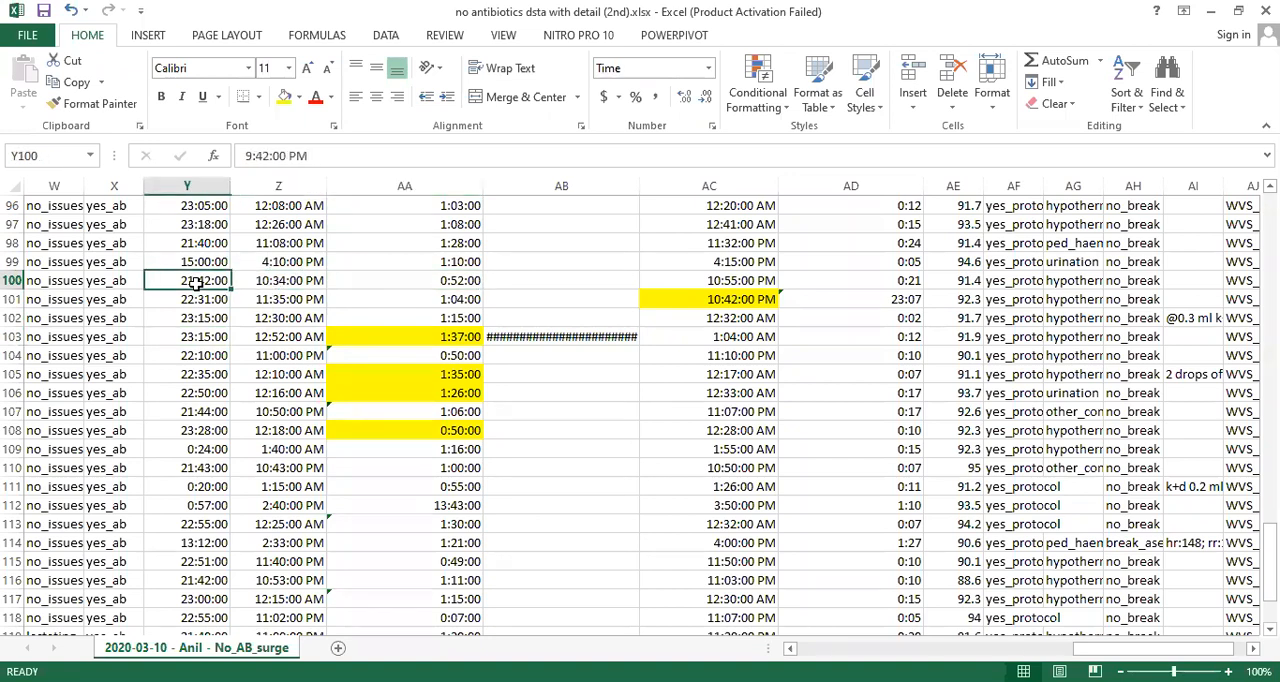
{"action": "left_click", "coordinate": [449, 280]}
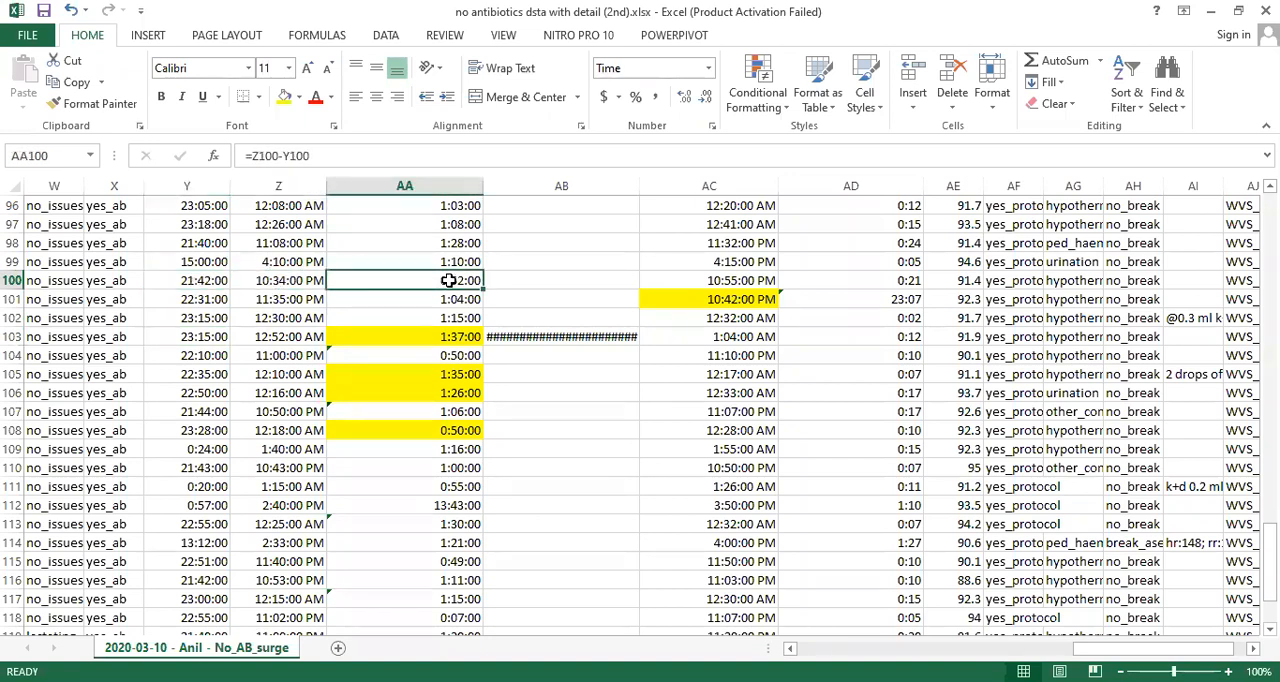
- Calculate the surgery duration for row 100 in the Total_sx_min column with the formula =Z100-Y100
{"action": "left_click", "coordinate": [512, 280]}
{"action": "type", "text": "="}
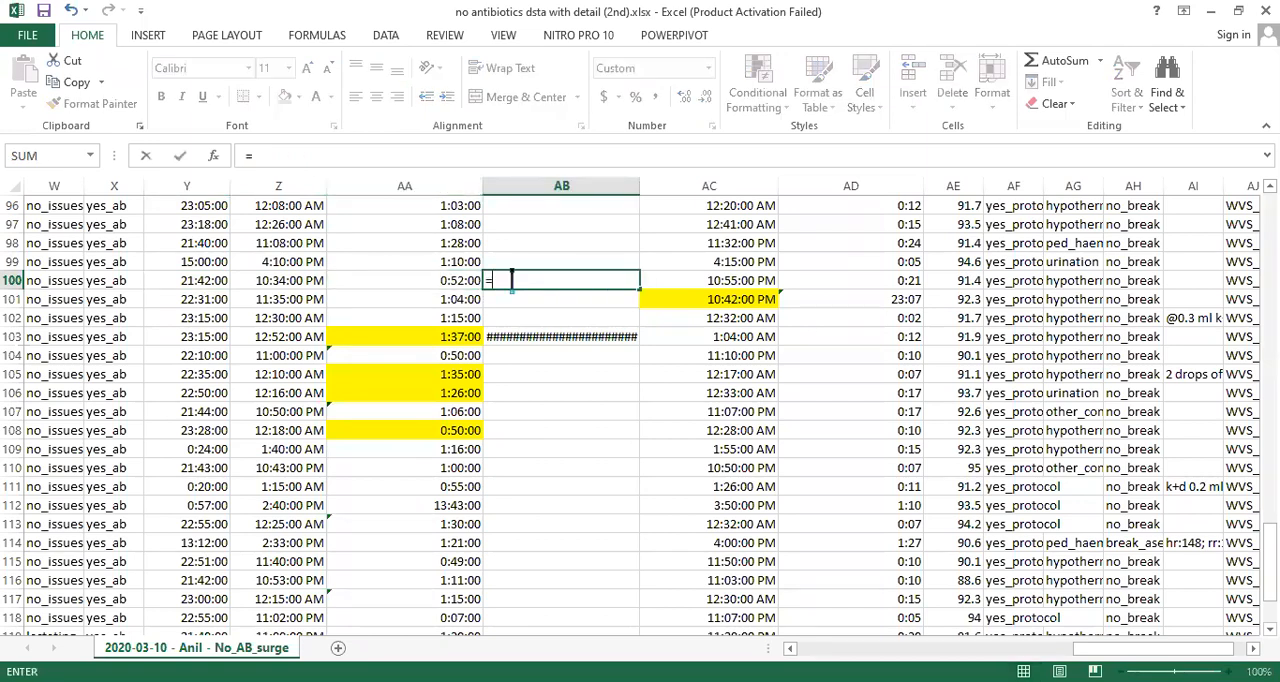
{"action": "left_click", "coordinate": [286, 280]}
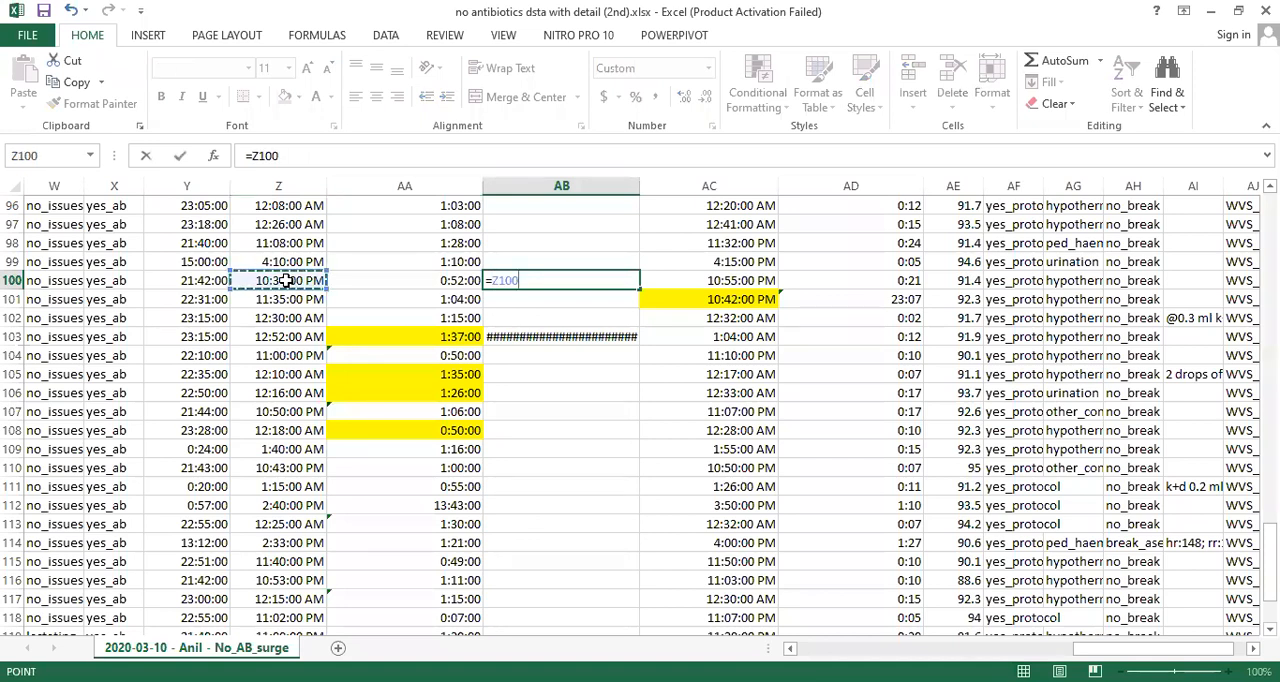
{"action": "type", "text": "-"}
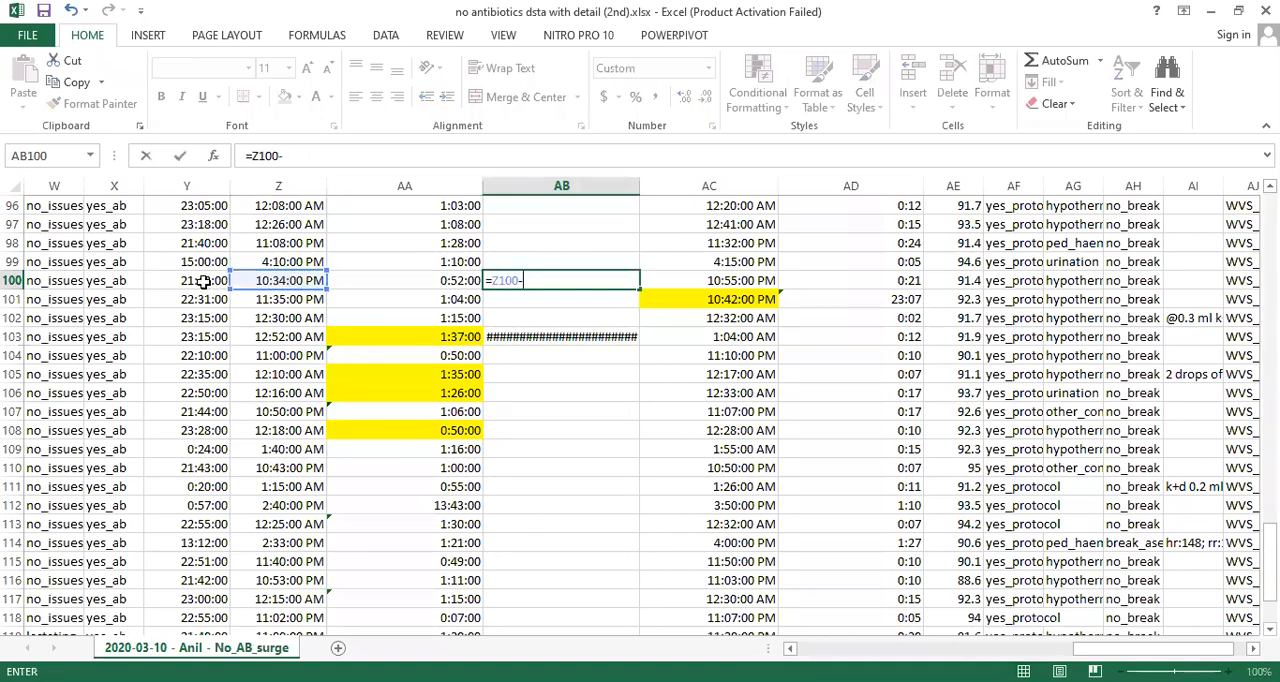
{"action": "left_click", "coordinate": [203, 282]}
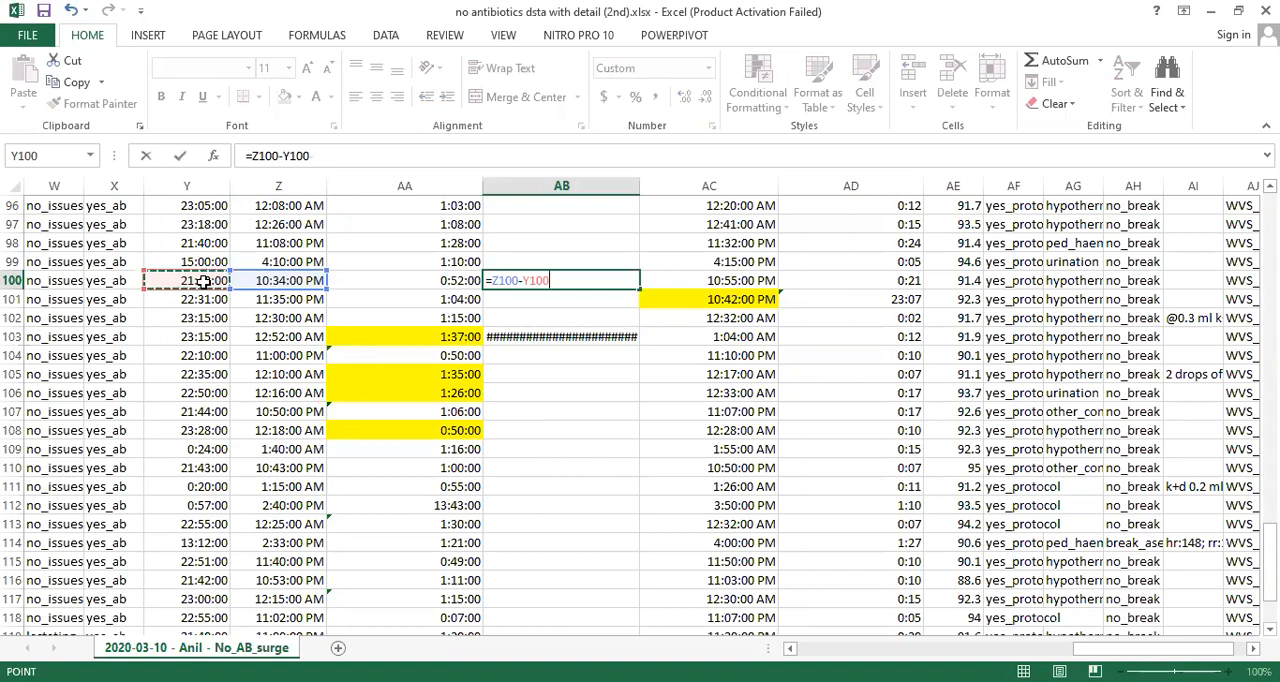
{"action": "key", "text": "Return"}
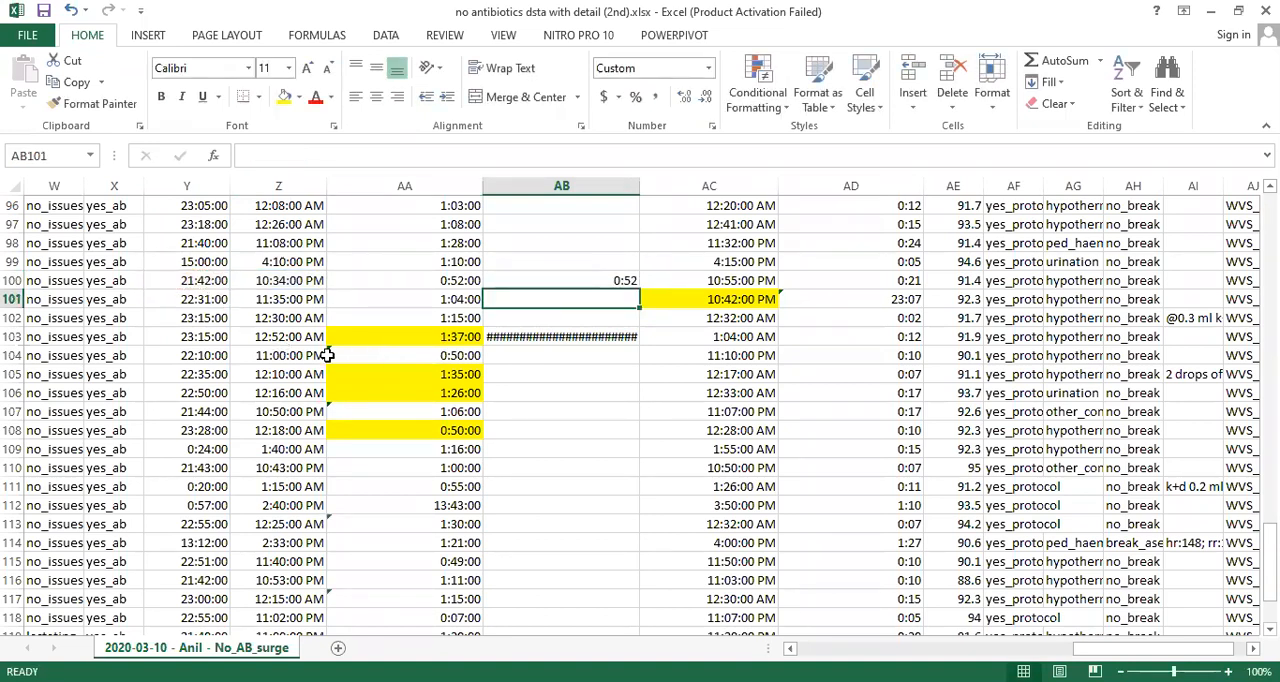
- Examine row 103's start and end times and compare the formulas in its sx_time and Total_sx_min cells
{"action": "left_click", "coordinate": [288, 337]}
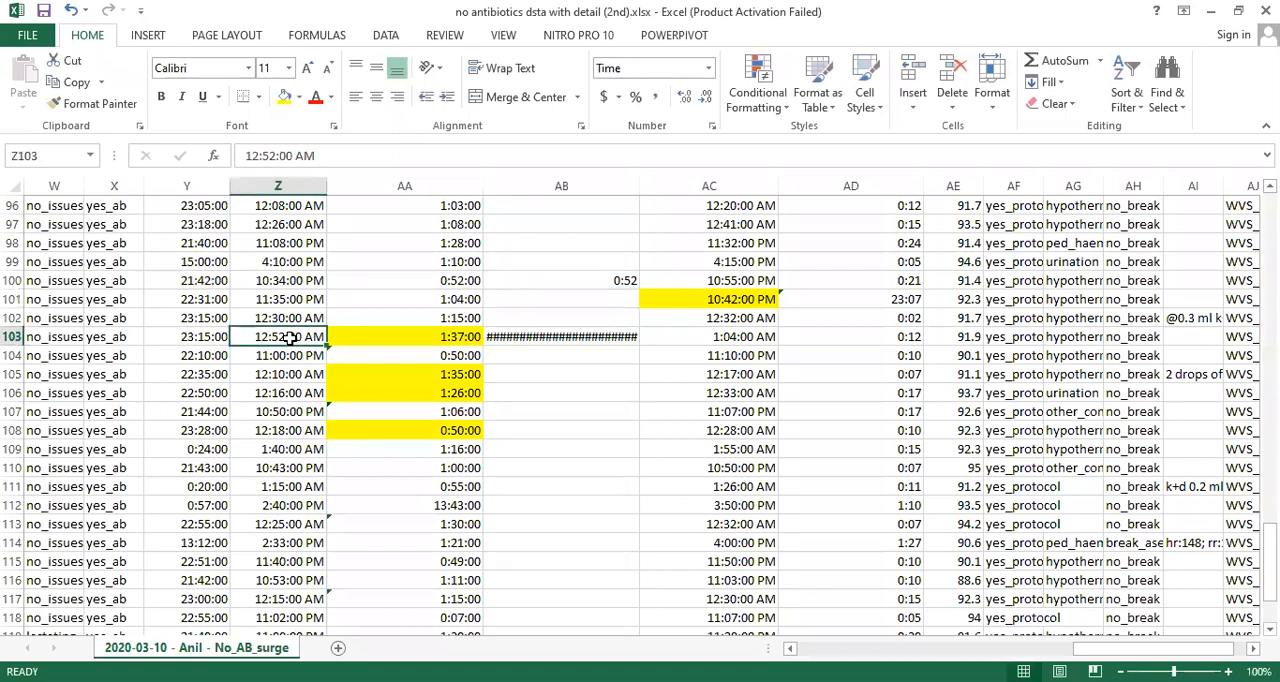
{"action": "left_click", "coordinate": [516, 340]}
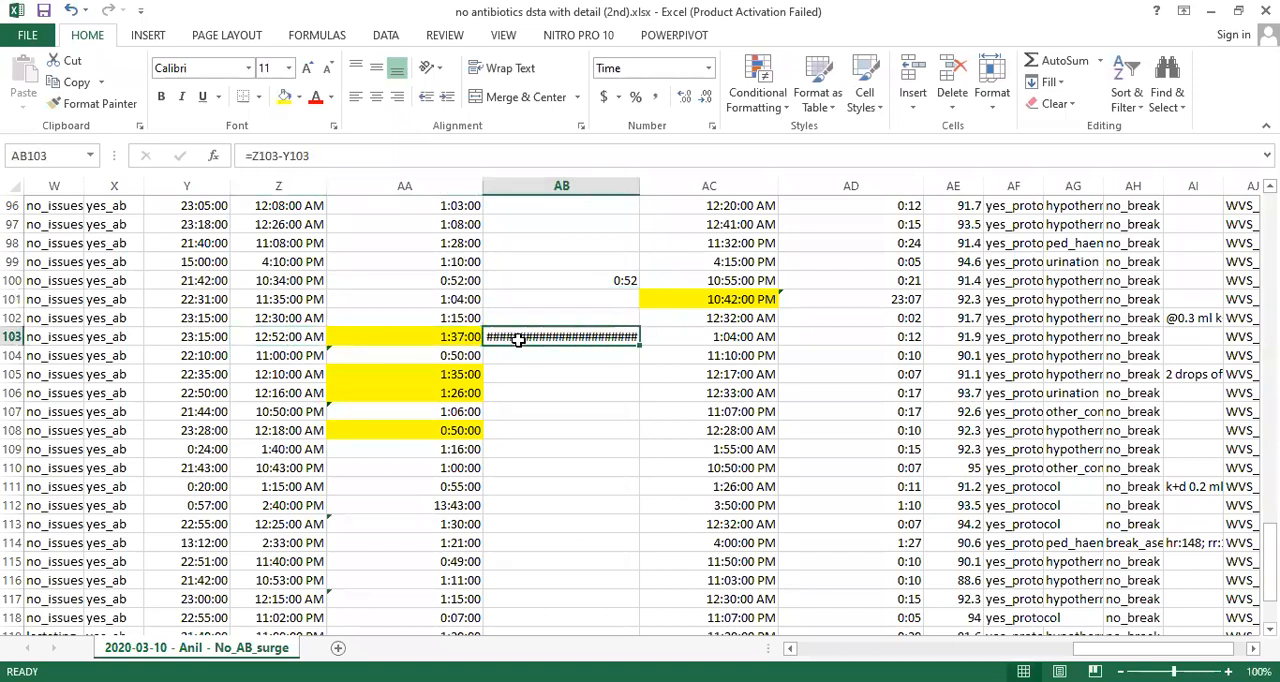
{"action": "left_click", "coordinate": [201, 340]}
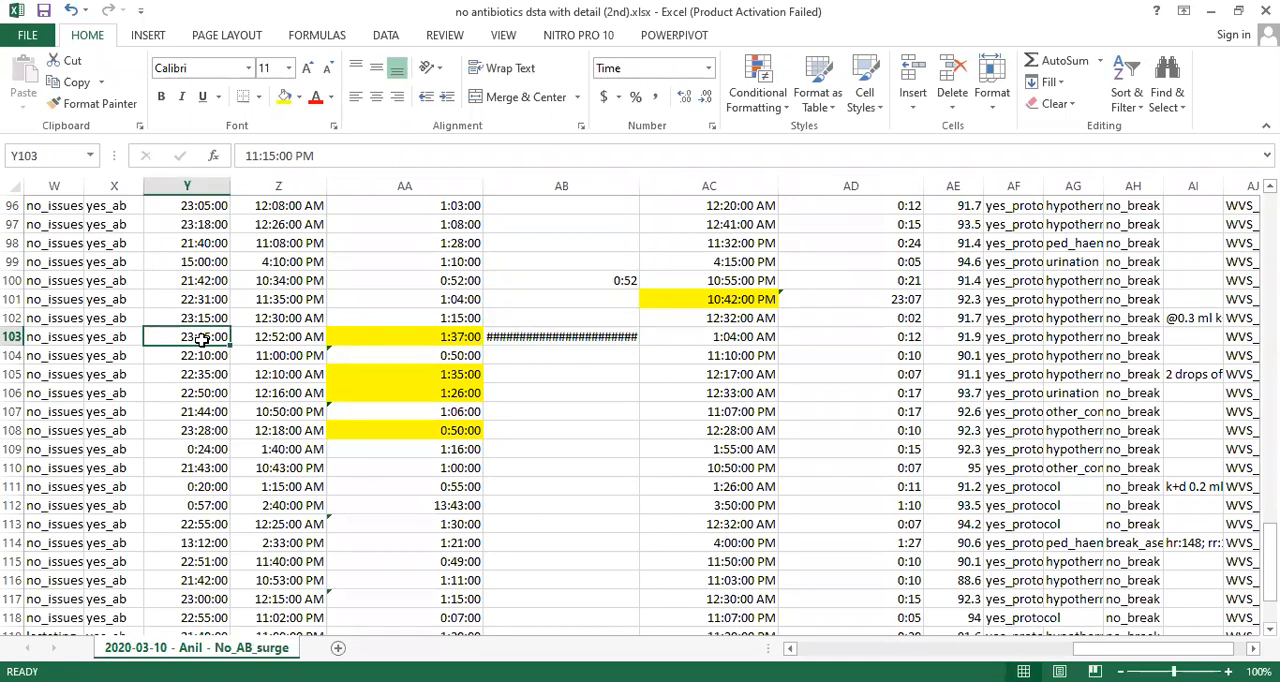
{"action": "left_click", "coordinate": [286, 342]}
{"action": "left_click", "coordinate": [552, 337]}
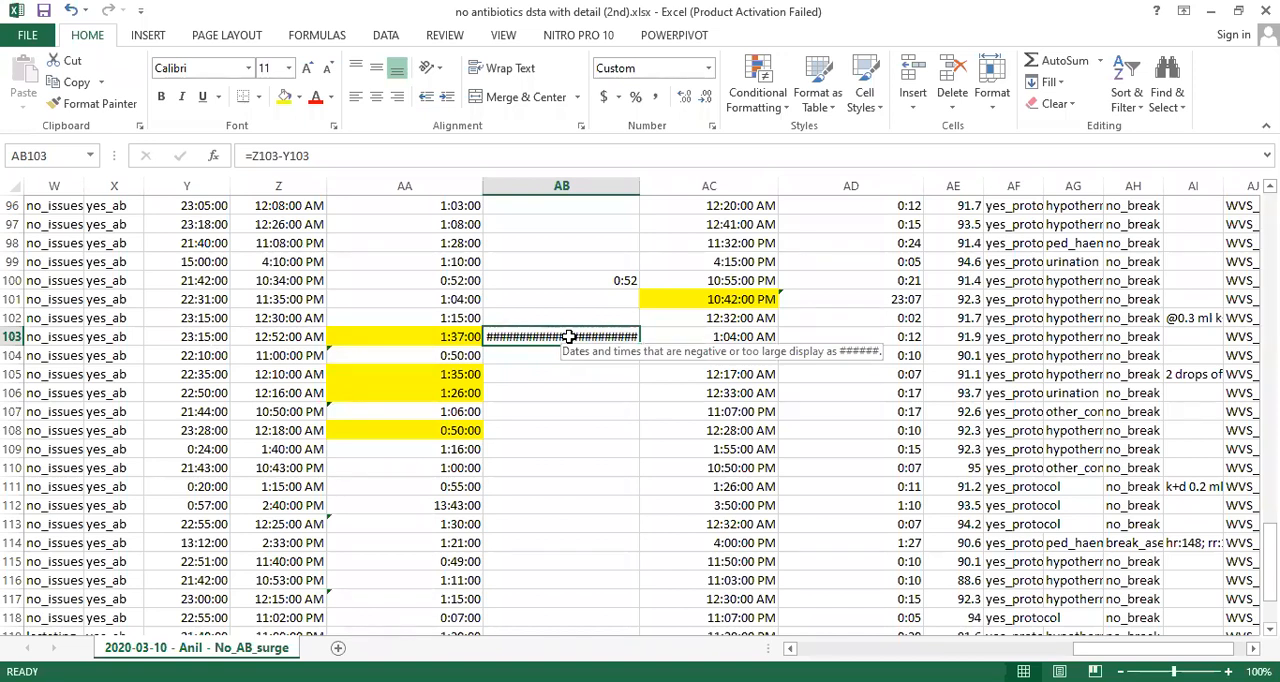
{"action": "left_click", "coordinate": [437, 338]}
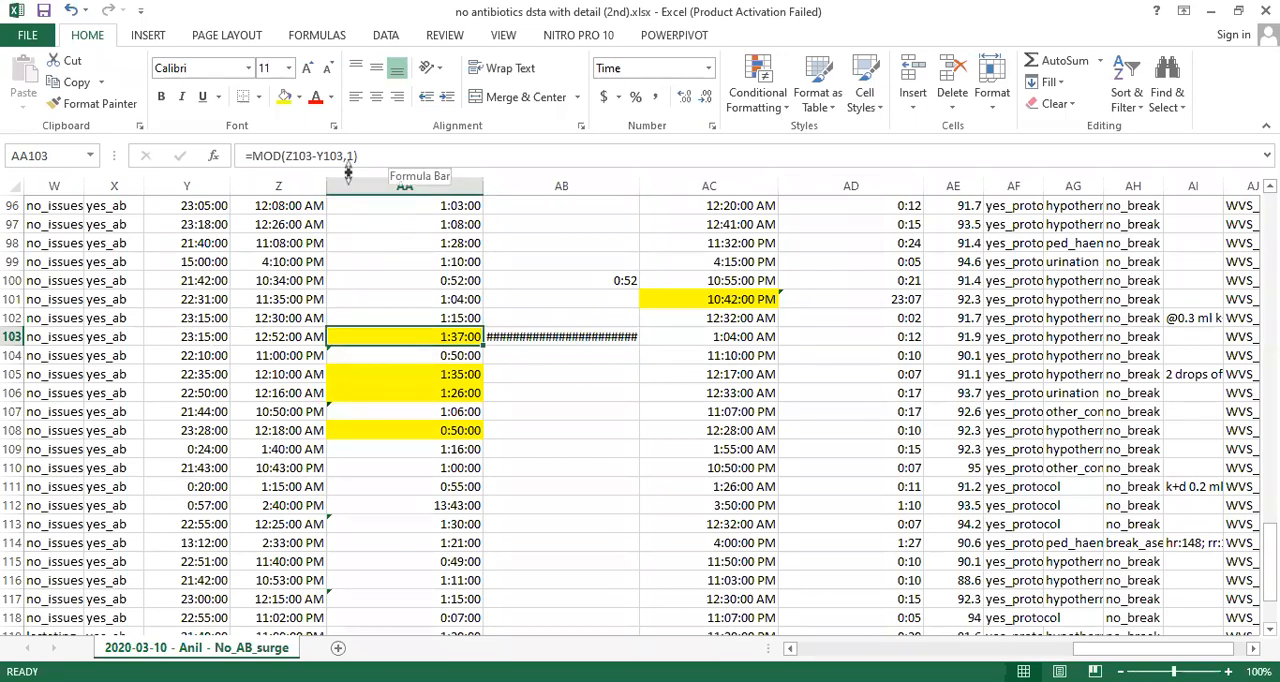
- Clear the subtraction formula from the Total_sx_min cell AB103
{"action": "left_click", "coordinate": [528, 336]}
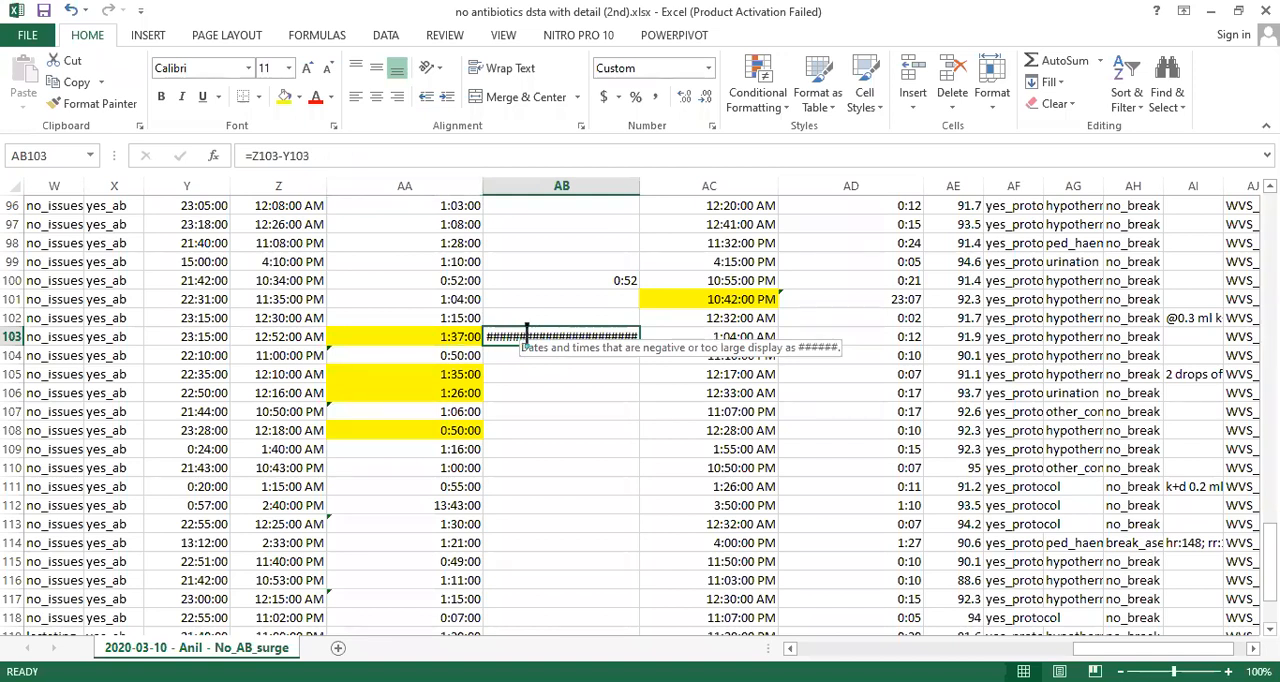
{"action": "type", "text": "="}
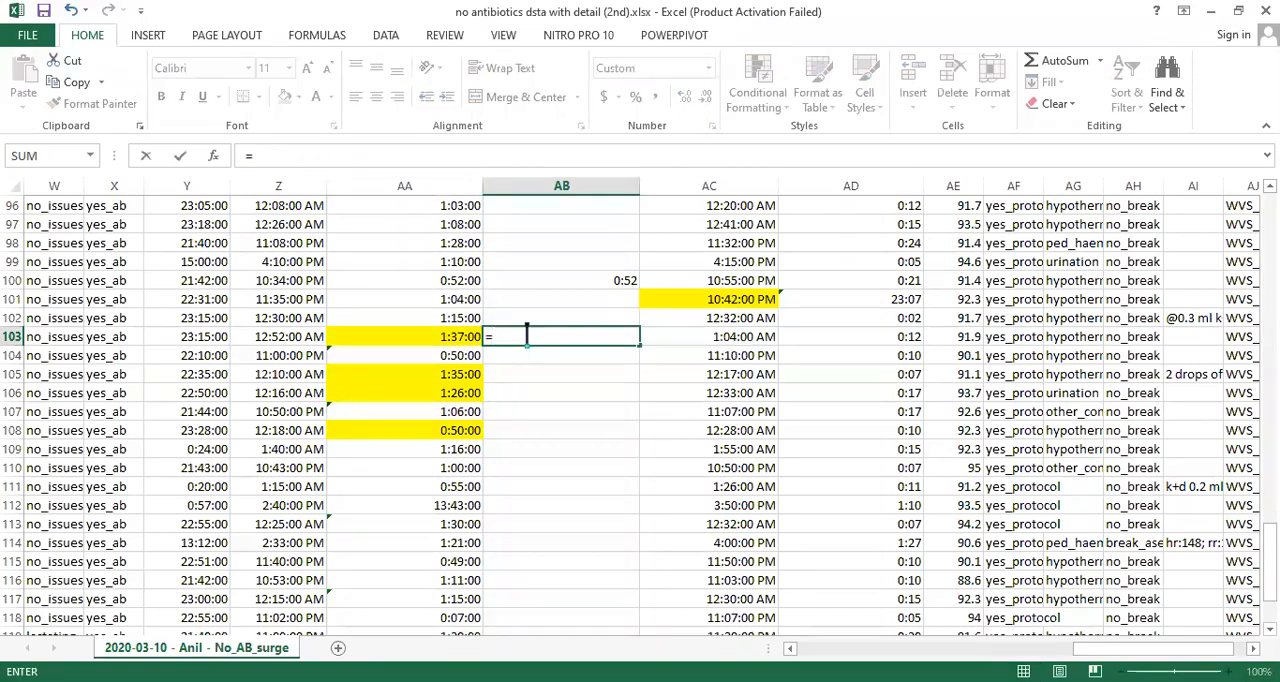
{"action": "left_click", "coordinate": [452, 340]}
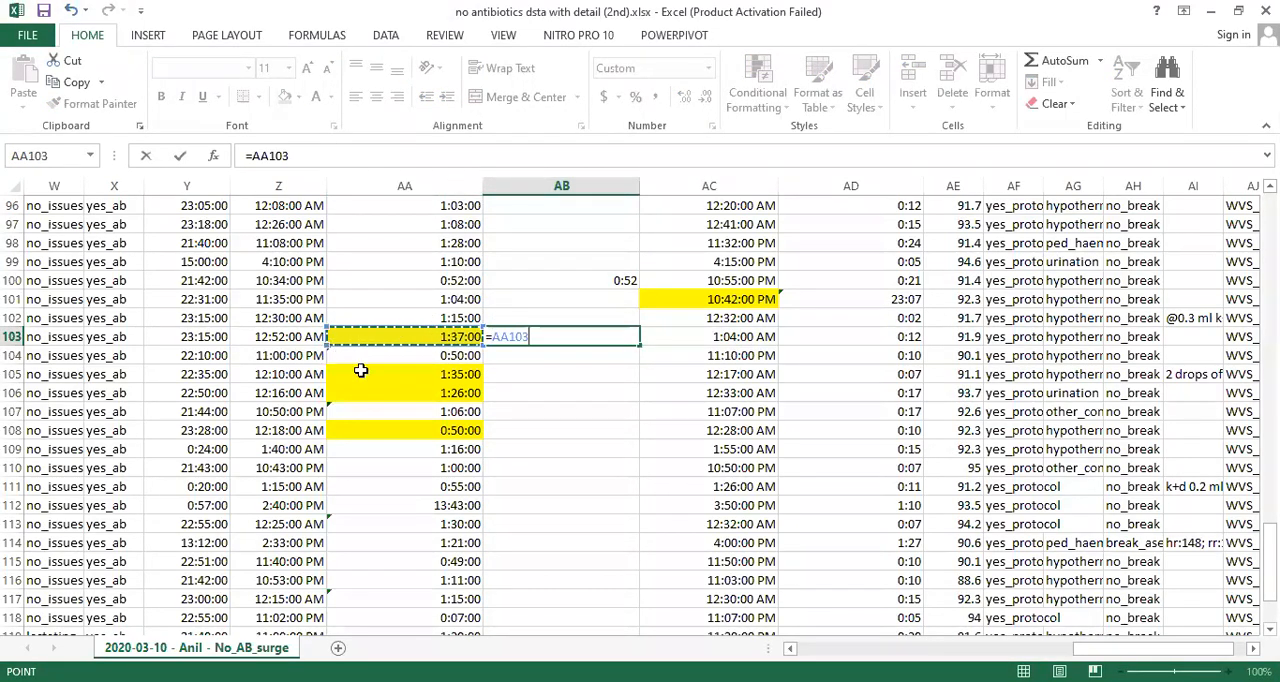
{"action": "left_click", "coordinate": [459, 377]}
{"action": "left_click", "coordinate": [563, 436]}
{"action": "left_click", "coordinate": [563, 503]}
{"action": "left_click", "coordinate": [545, 336]}
{"action": "key", "text": "BackSpace"}
{"action": "key", "text": "BackSpace"}
{"action": "key", "text": "BackSpace"}
{"action": "key", "text": "BackSpace"}
{"action": "key", "text": "Escape"}
- Inspect the MOD formula in sx_time cell AA103 and compare it with the plain subtraction in AA101
{"action": "left_click", "coordinate": [447, 336]}
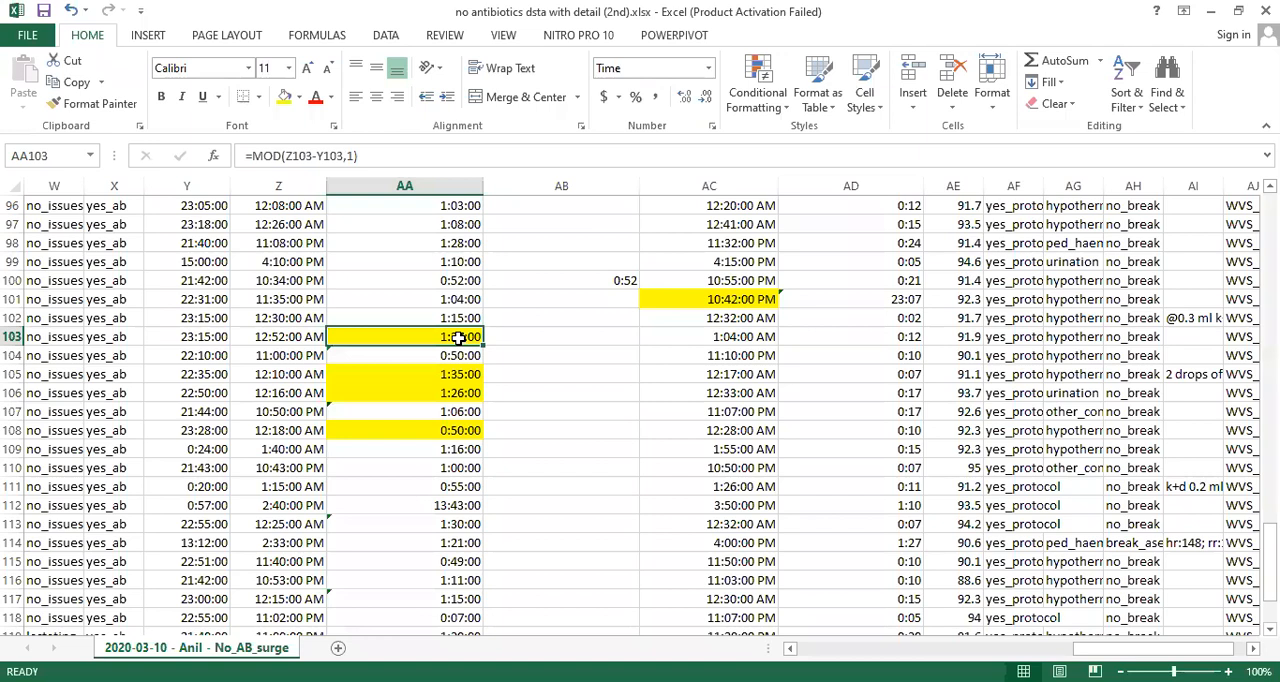
{"action": "left_click", "coordinate": [369, 155]}
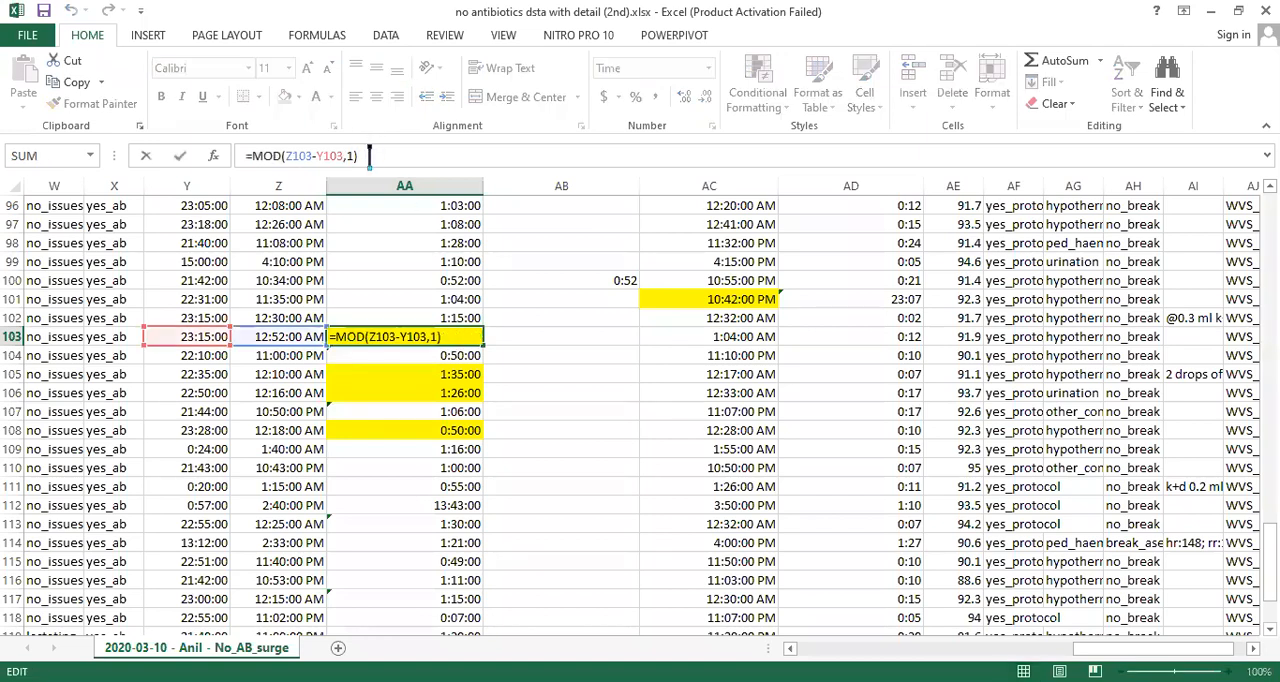
{"action": "left_click", "coordinate": [449, 299]}
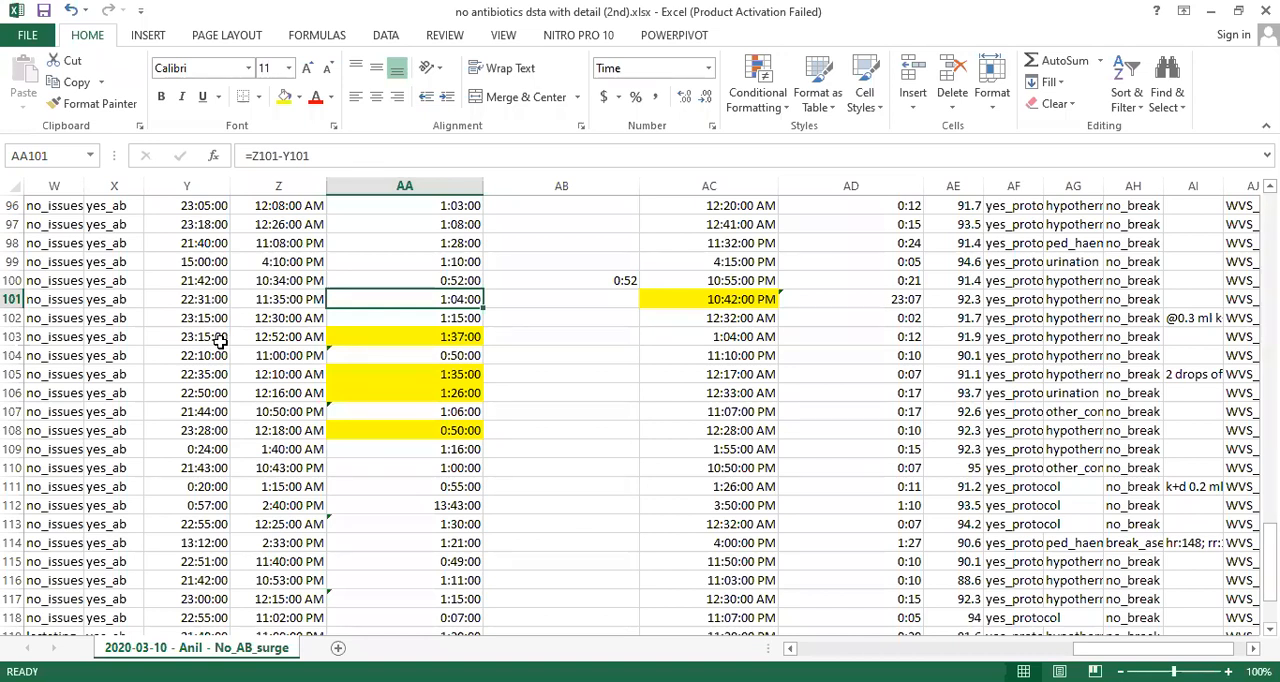
{"action": "left_click", "coordinate": [515, 336]}
{"action": "left_click", "coordinate": [447, 340]}
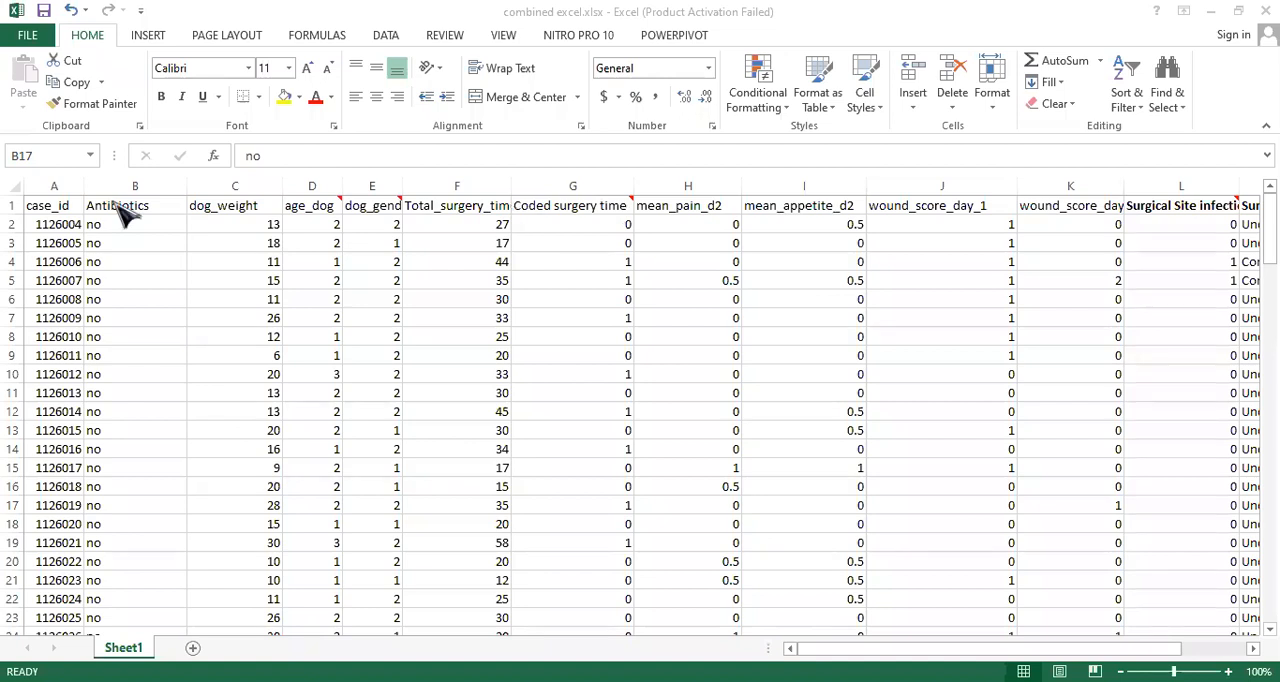
- Switch to the combined excel workbook and look through the Antibiotics column's entries, returning to its header
{"action": "left_click", "coordinate": [113, 203]}
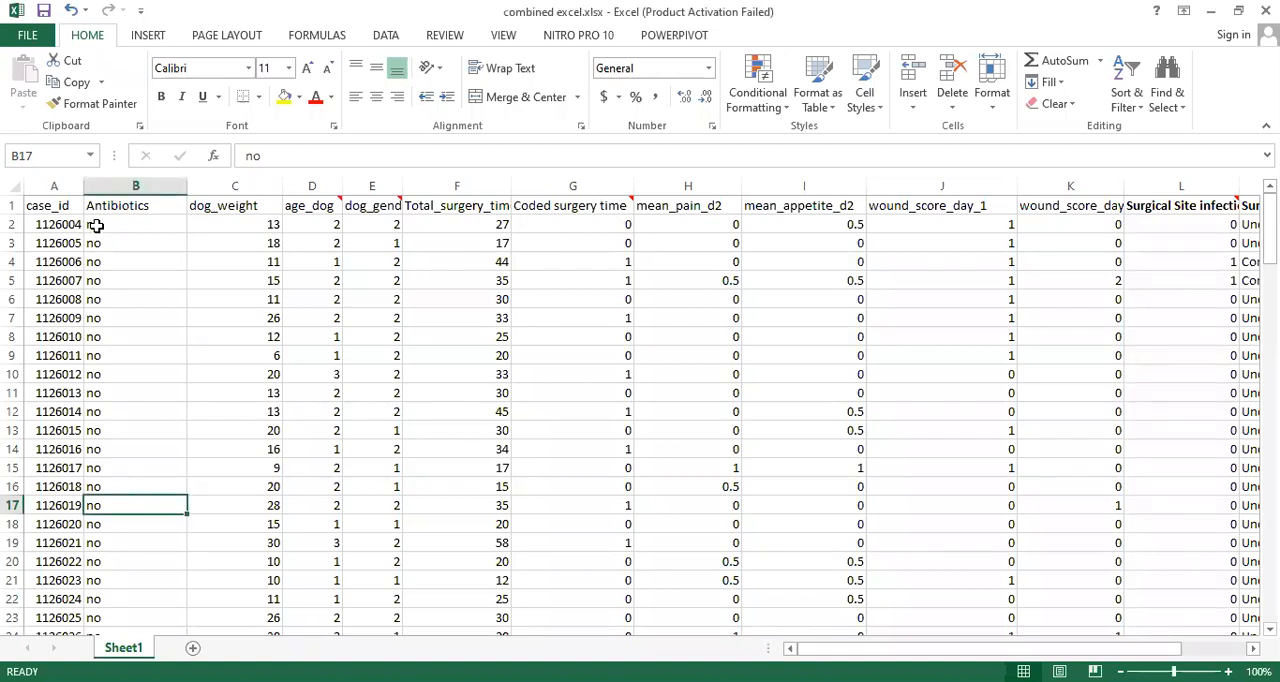
{"action": "left_click", "coordinate": [96, 226]}
{"action": "key", "text": "Down"}
{"action": "key", "text": "Down"}
{"action": "key", "text": "Down"}
{"action": "key", "text": "Down"}
{"action": "key", "text": "Down"}
{"action": "key", "text": "Down"}
{"action": "key", "text": "Down"}
{"action": "key", "text": "Down"}
{"action": "key", "text": "Down"}
{"action": "key", "text": "Down"}
{"action": "key", "text": "Down"}
{"action": "key", "text": "Down"}
{"action": "key", "text": "Down"}
{"action": "key", "text": "Down"}
{"action": "key", "text": "Down"}
{"action": "key", "text": "Down"}
{"action": "key", "text": "Down"}
{"action": "key", "text": "Down"}
{"action": "key", "text": "Down"}
{"action": "key", "text": "Down"}
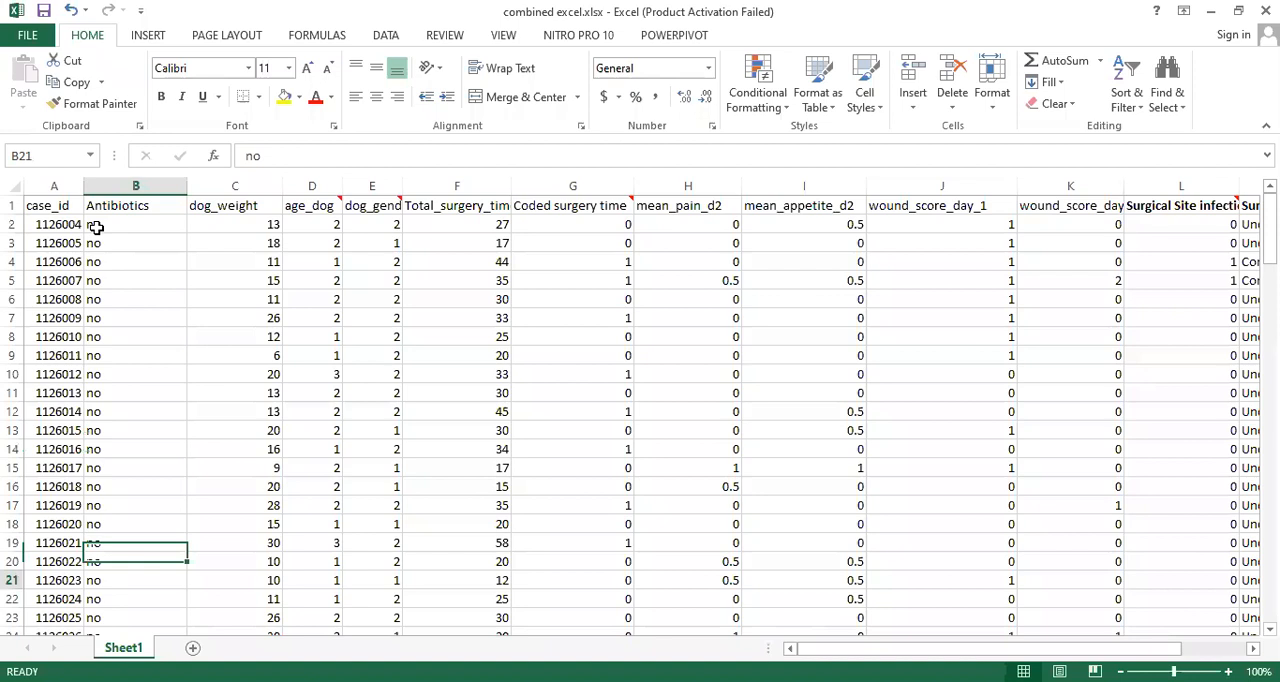
{"action": "key", "text": "Down"}
{"action": "key", "text": "Down"}
{"action": "key", "text": "Down"}
{"action": "key", "text": "Down"}
{"action": "key", "text": "Down"}
{"action": "key", "text": "Down"}
{"action": "key", "text": "Down"}
{"action": "key", "text": "Down"}
{"action": "key", "text": "Down"}
{"action": "key", "text": "Down"}
{"action": "key", "text": "Down"}
{"action": "key", "text": "Down"}
{"action": "key", "text": "Down"}
{"action": "key", "text": "Down"}
{"action": "key", "text": "Down"}
{"action": "key", "text": "Down"}
{"action": "key", "text": "Down"}
{"action": "key", "text": "Down"}
{"action": "key", "text": "Down"}
{"action": "key", "text": "Down"}
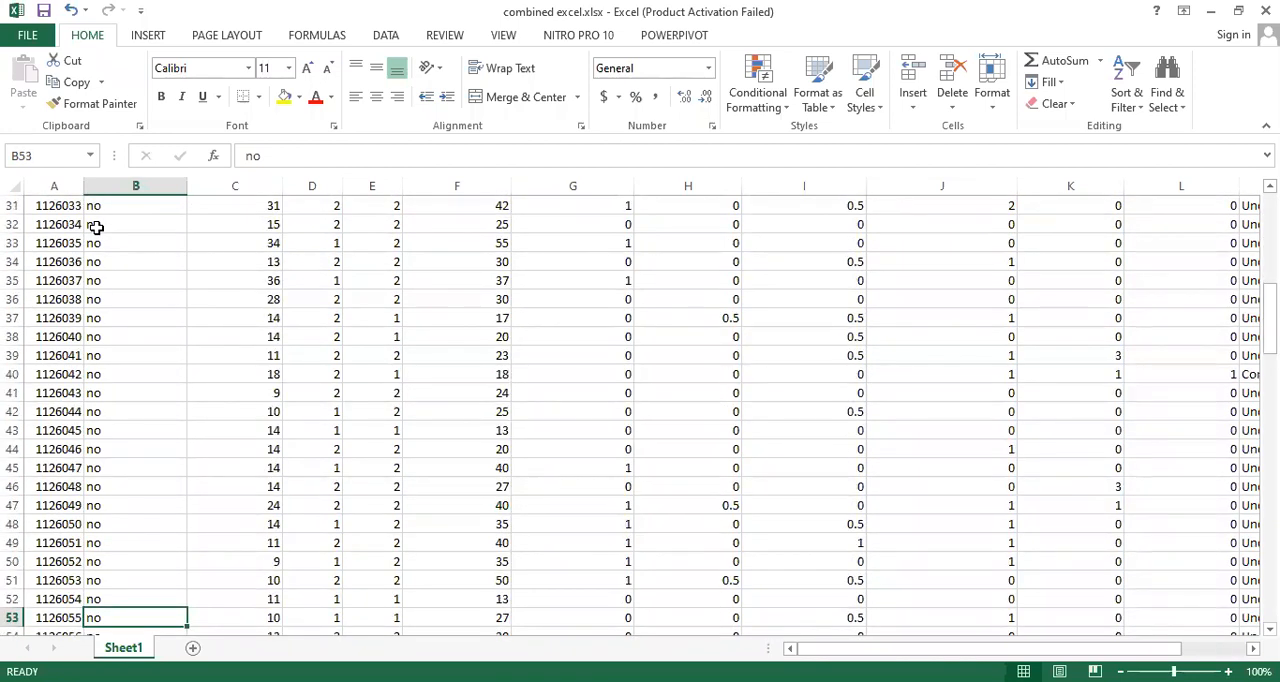
{"action": "key", "text": "Up"}
{"action": "key", "text": "Up"}
{"action": "key", "text": "Up"}
{"action": "key", "text": "Up"}
{"action": "key", "text": "Up"}
{"action": "key", "text": "Up"}
{"action": "key", "text": "Up"}
{"action": "key", "text": "Up"}
{"action": "key", "text": "Up"}
{"action": "key", "text": "Up"}
{"action": "key", "text": "Up"}
{"action": "key", "text": "Up"}
{"action": "key", "text": "Up"}
{"action": "key", "text": "Up"}
{"action": "key", "text": "Up"}
{"action": "key", "text": "Up"}
{"action": "key", "text": "Up"}
{"action": "key", "text": "Up"}
{"action": "key", "text": "Up"}
{"action": "key", "text": "Up"}
{"action": "key", "text": "Up"}
{"action": "key", "text": "Up"}
{"action": "key", "text": "Up"}
{"action": "key", "text": "Up"}
{"action": "key", "text": "Up"}
{"action": "key", "text": "Up"}
{"action": "key", "text": "Up"}
{"action": "key", "text": "Up"}
{"action": "key", "text": "Up"}
{"action": "key", "text": "Up"}
{"action": "key", "text": "Up"}
{"action": "key", "text": "Up"}
{"action": "key", "text": "Up"}
{"action": "key", "text": "Up"}
{"action": "key", "text": "Up"}
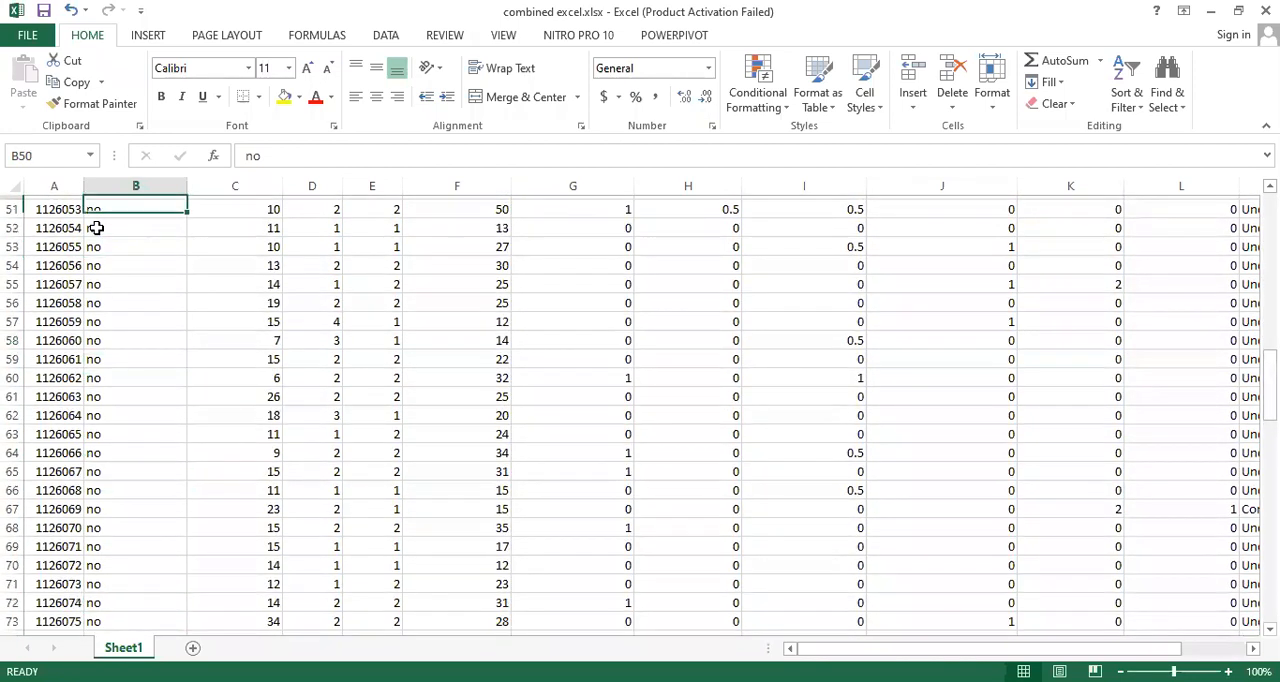
{"action": "key", "text": "Up"}
{"action": "key", "text": "Up"}
{"action": "key", "text": "Up"}
{"action": "key", "text": "Up"}
{"action": "key", "text": "Up"}
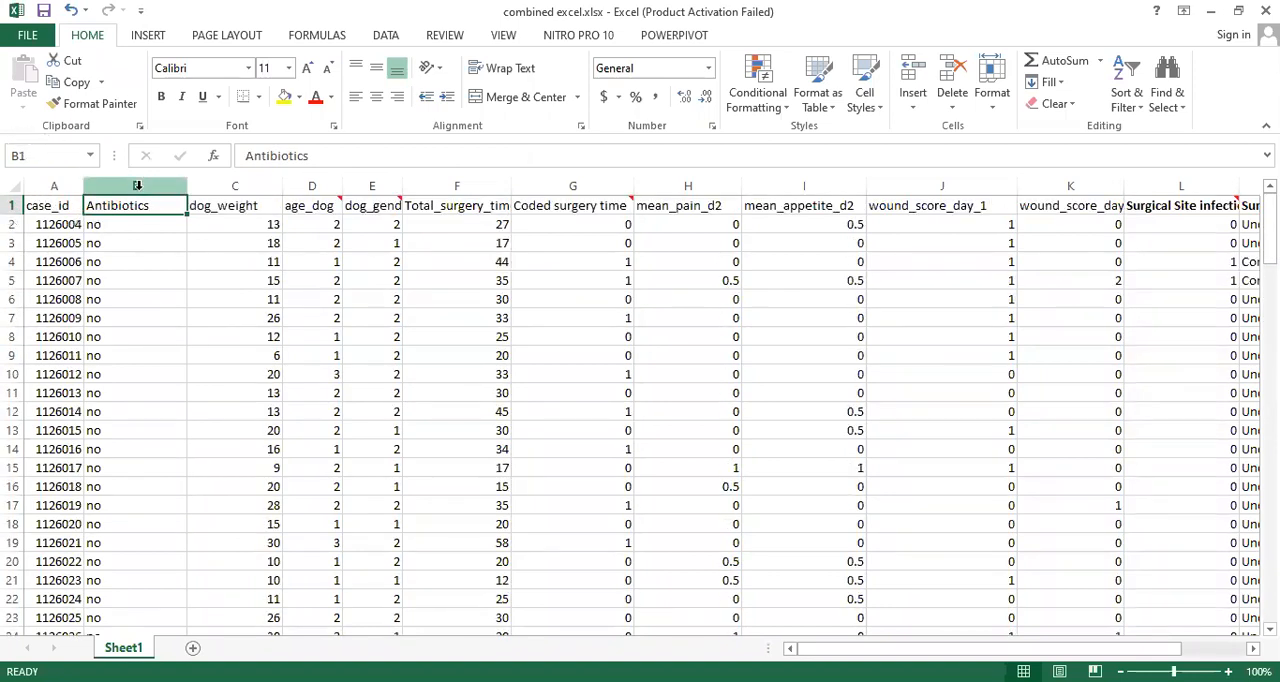
- Replace every "no" in the Antibiotics column with 0
{"action": "left_click", "coordinate": [137, 185]}
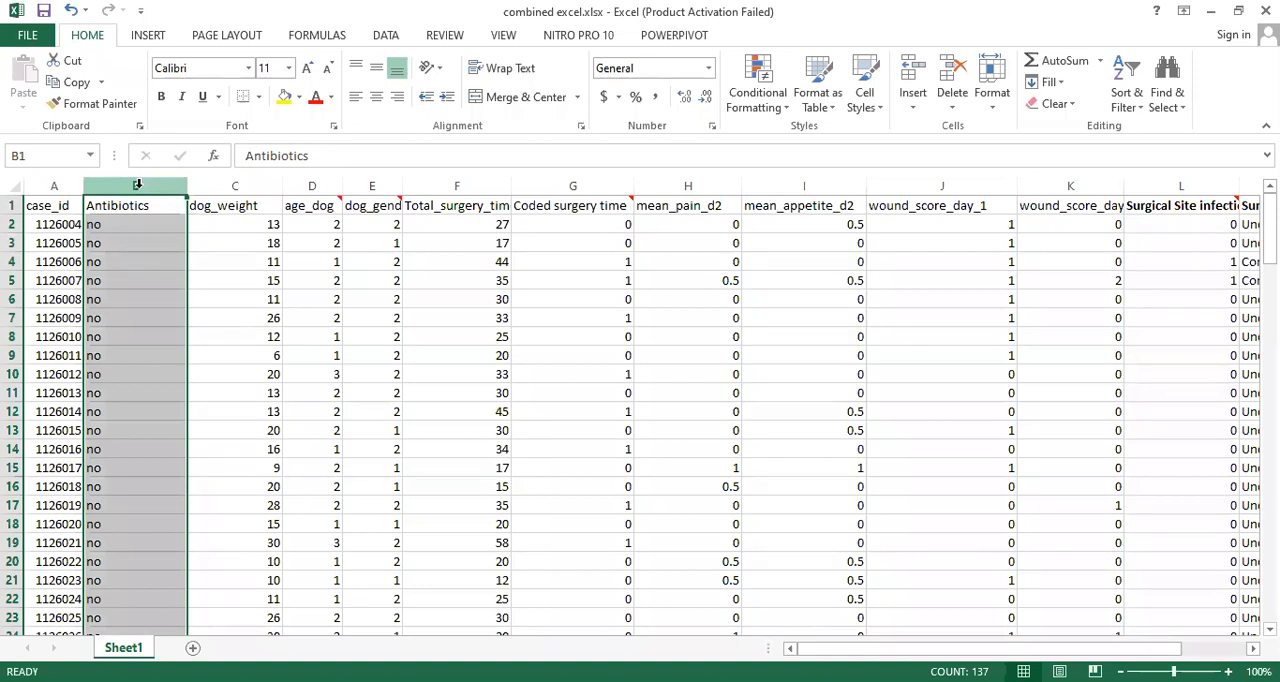
{"action": "left_click", "coordinate": [1189, 110]}
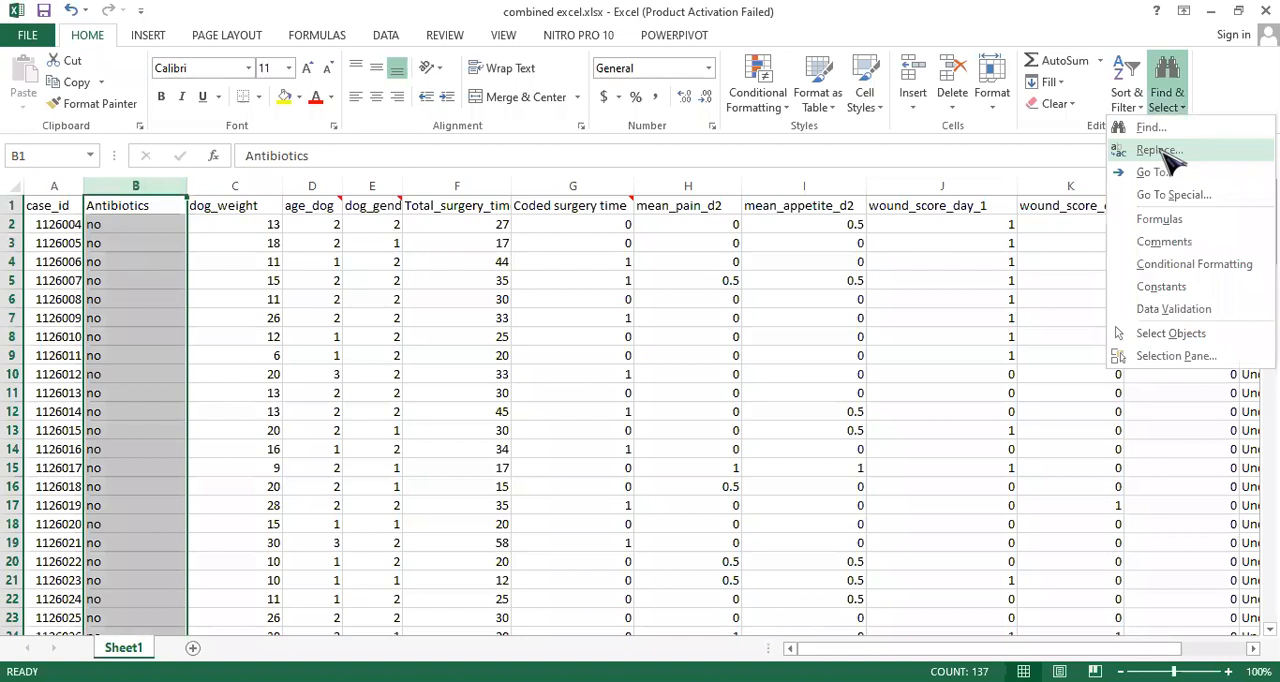
{"action": "left_click", "coordinate": [1162, 151]}
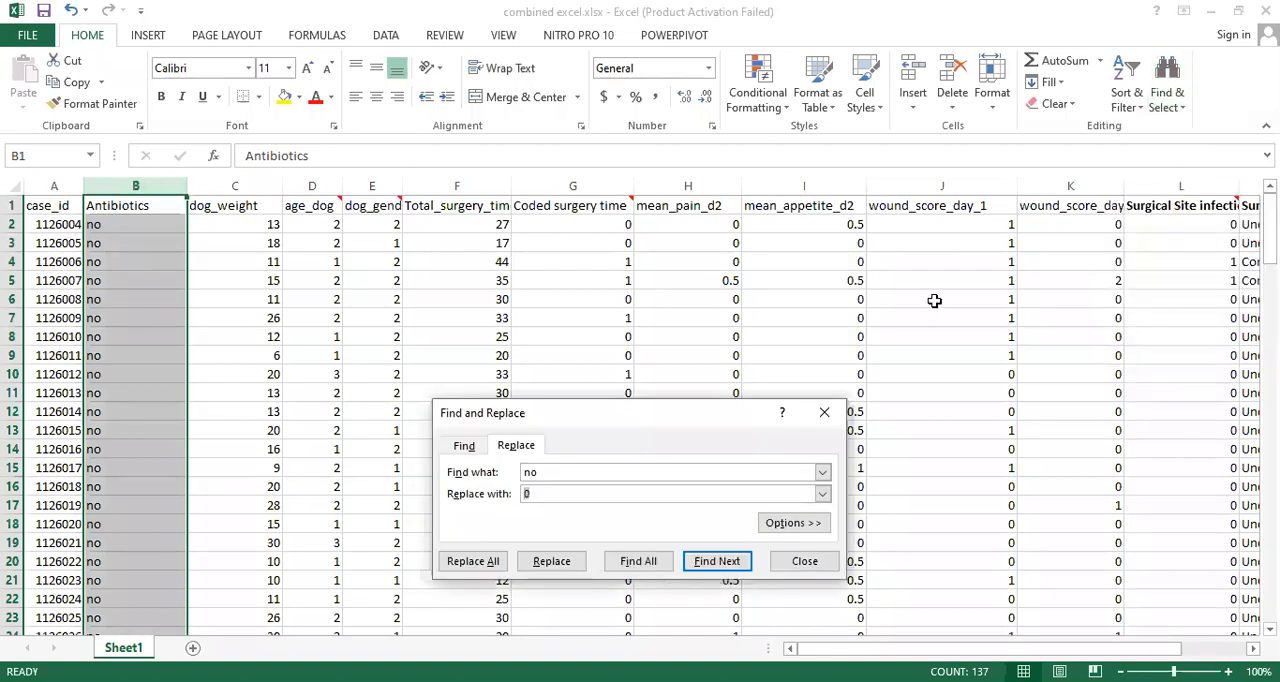
{"action": "left_click", "coordinate": [485, 565]}
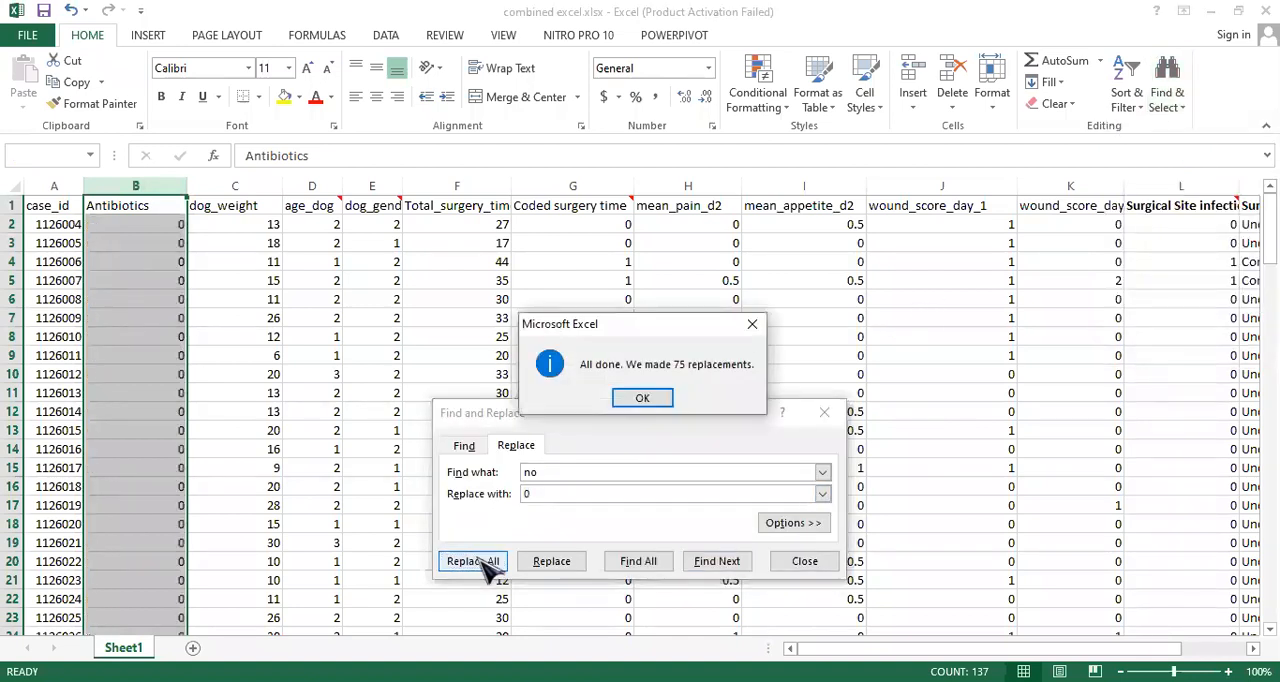
{"action": "left_click", "coordinate": [643, 398]}
- Replace every "yes" in the Antibiotics column with 1 and close the find-and-replace dialog
{"action": "key", "text": "BackSpace"}
{"action": "key", "text": "BackSpace"}
{"action": "type", "text": "yes"}
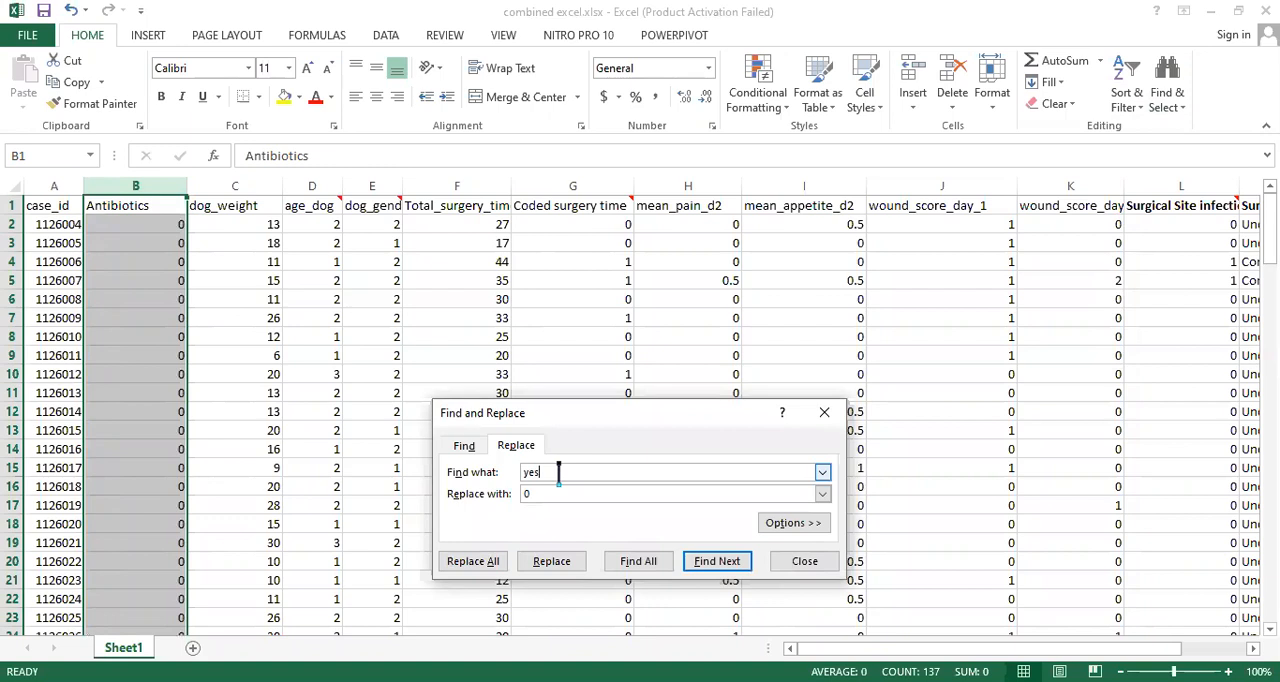
{"action": "key", "text": "BackSpace"}
{"action": "type", "text": "1"}
{"action": "left_click", "coordinate": [494, 566]}
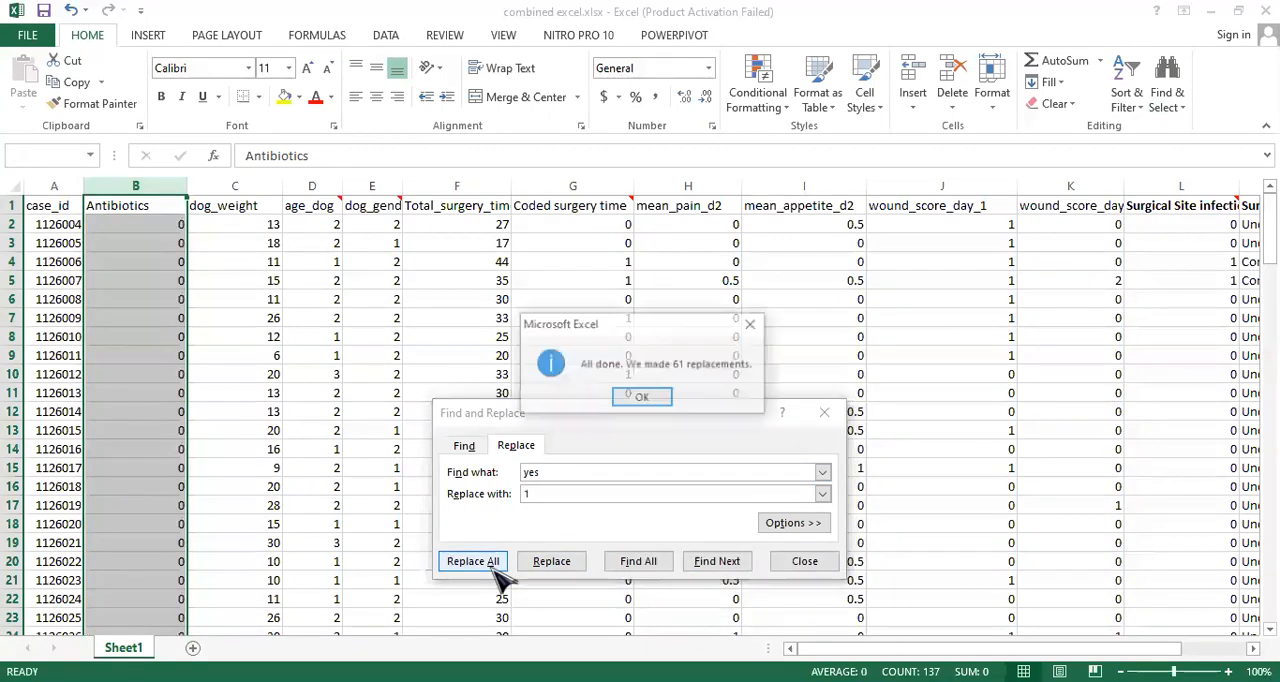
{"action": "left_click", "coordinate": [645, 398]}
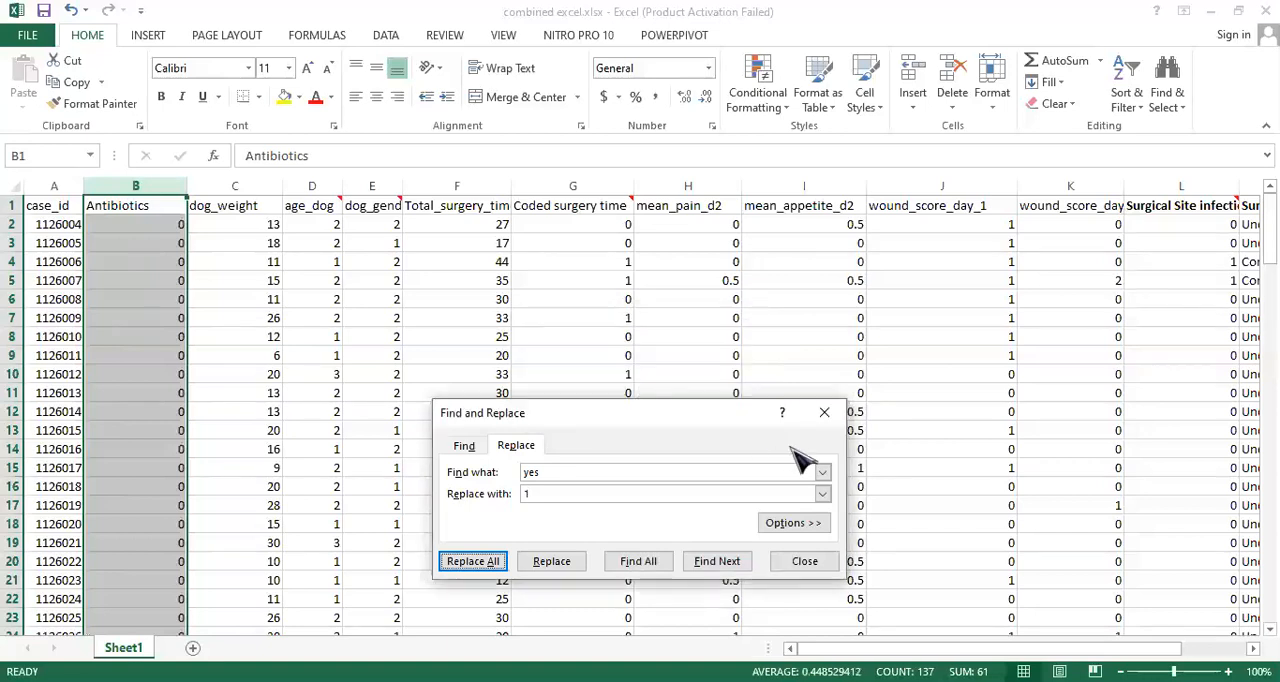
{"action": "left_click", "coordinate": [836, 419]}
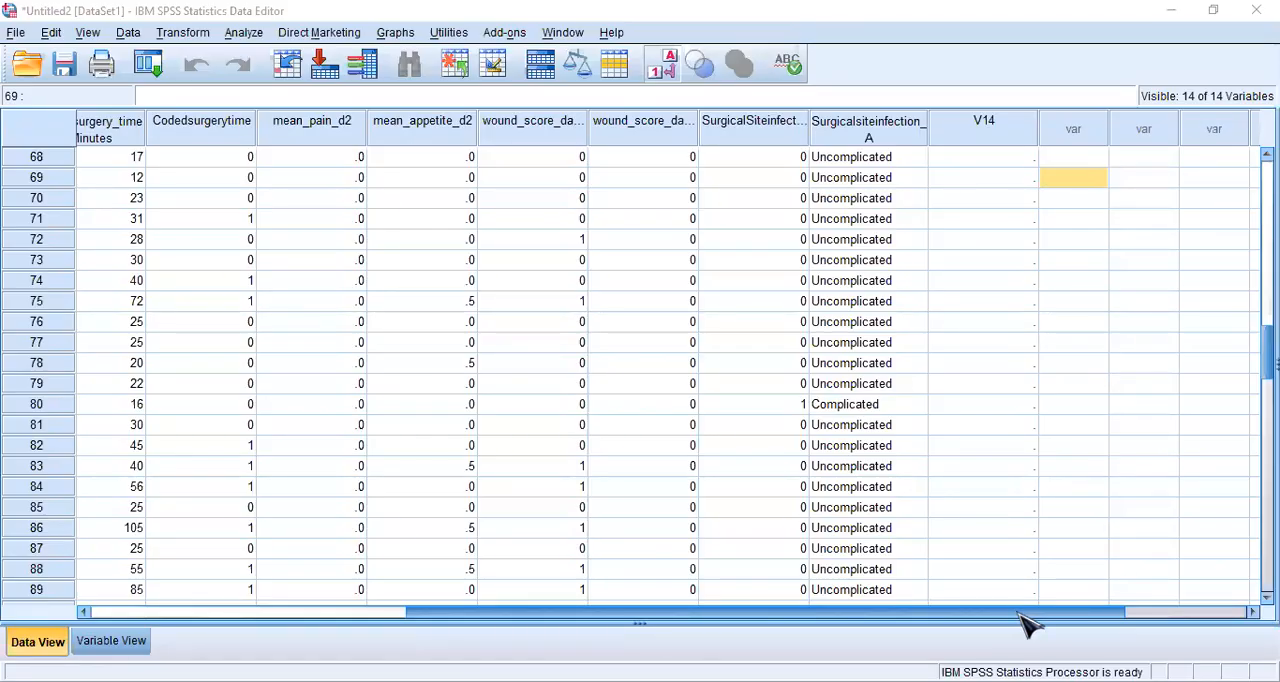
- Switch to SPSS Statistics and start opening a data file, browsing to the practice folder inside Documents, vet interns
{"action": "left_click_drag", "start_coordinate": [719, 612], "coordinate": [591, 621]}
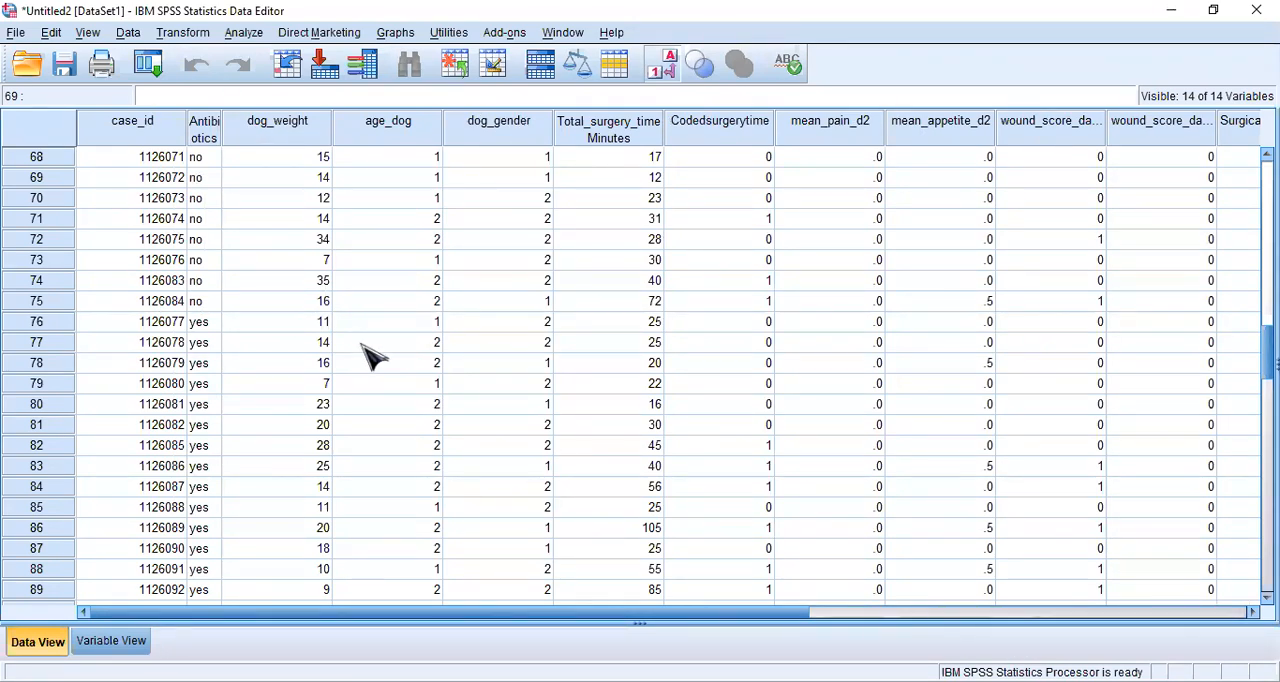
{"action": "left_click", "coordinate": [17, 33]}
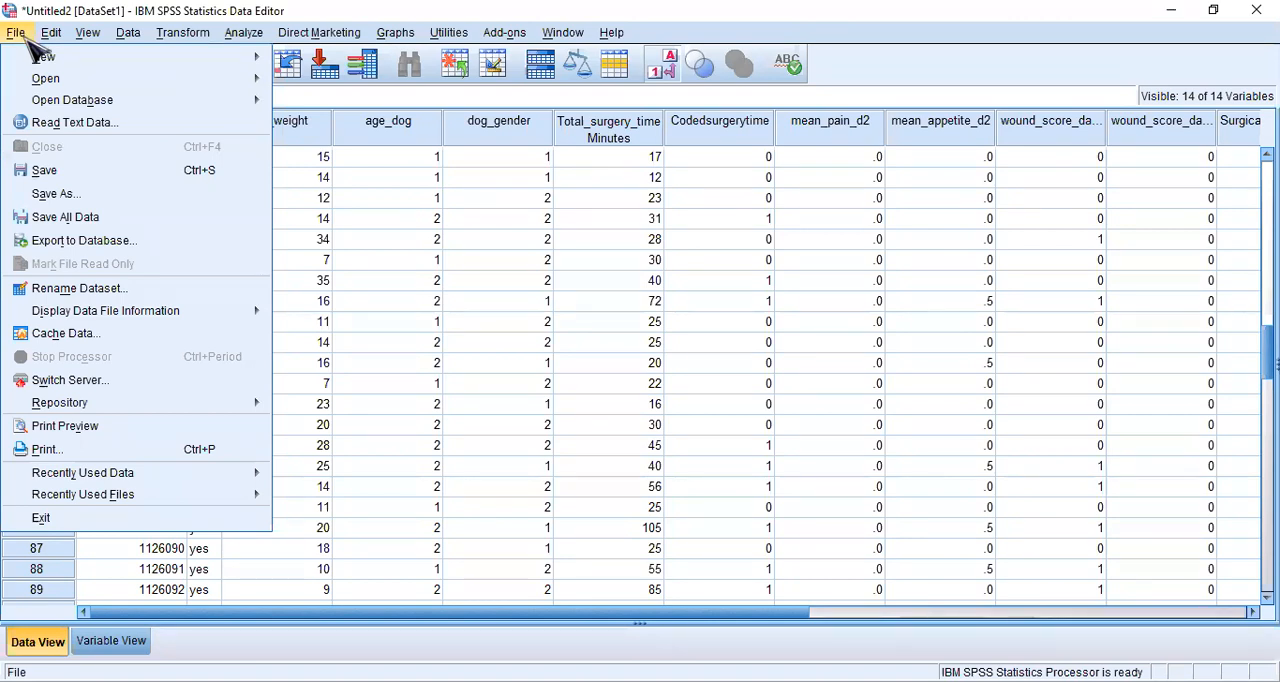
{"action": "mouse_move", "coordinate": [50, 80]}
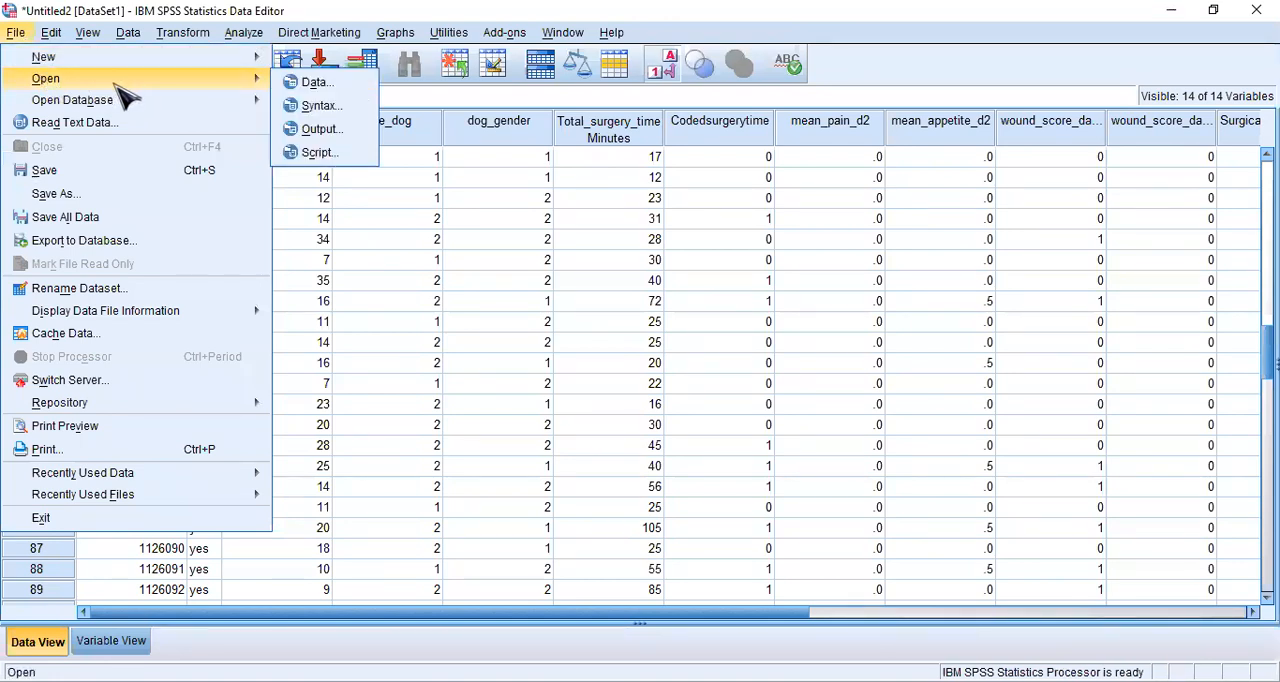
{"action": "left_click", "coordinate": [355, 84]}
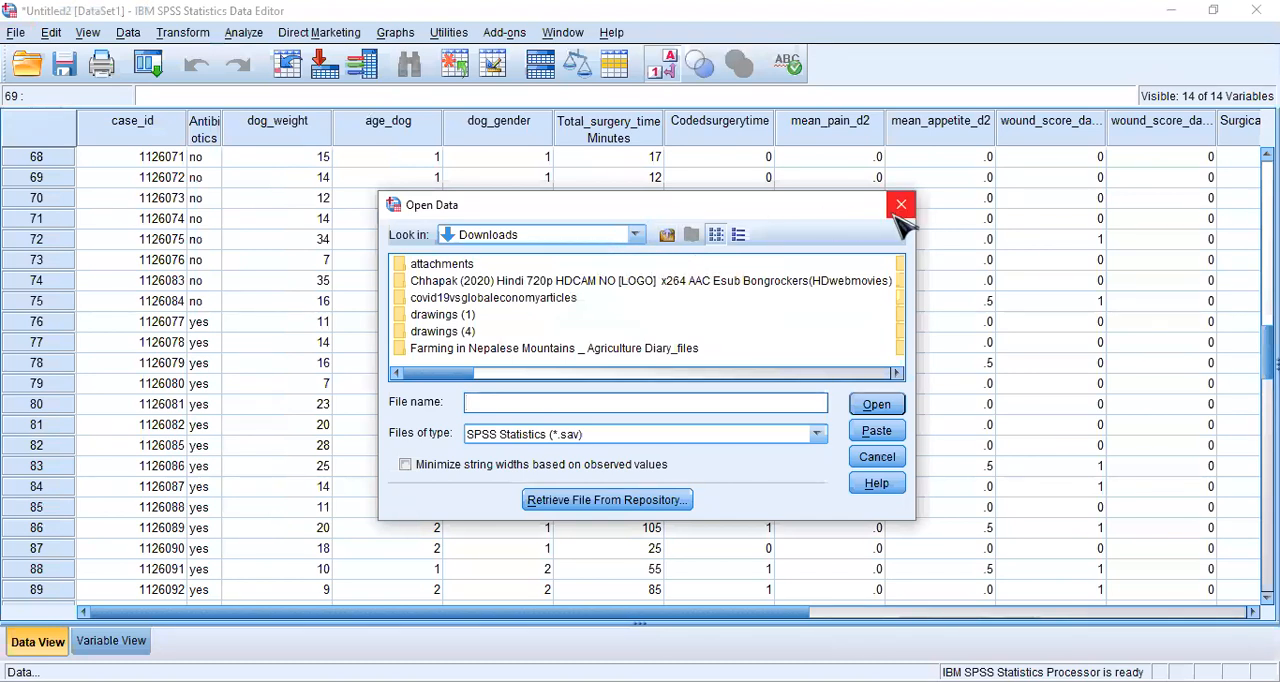
{"action": "left_click", "coordinate": [668, 234]}
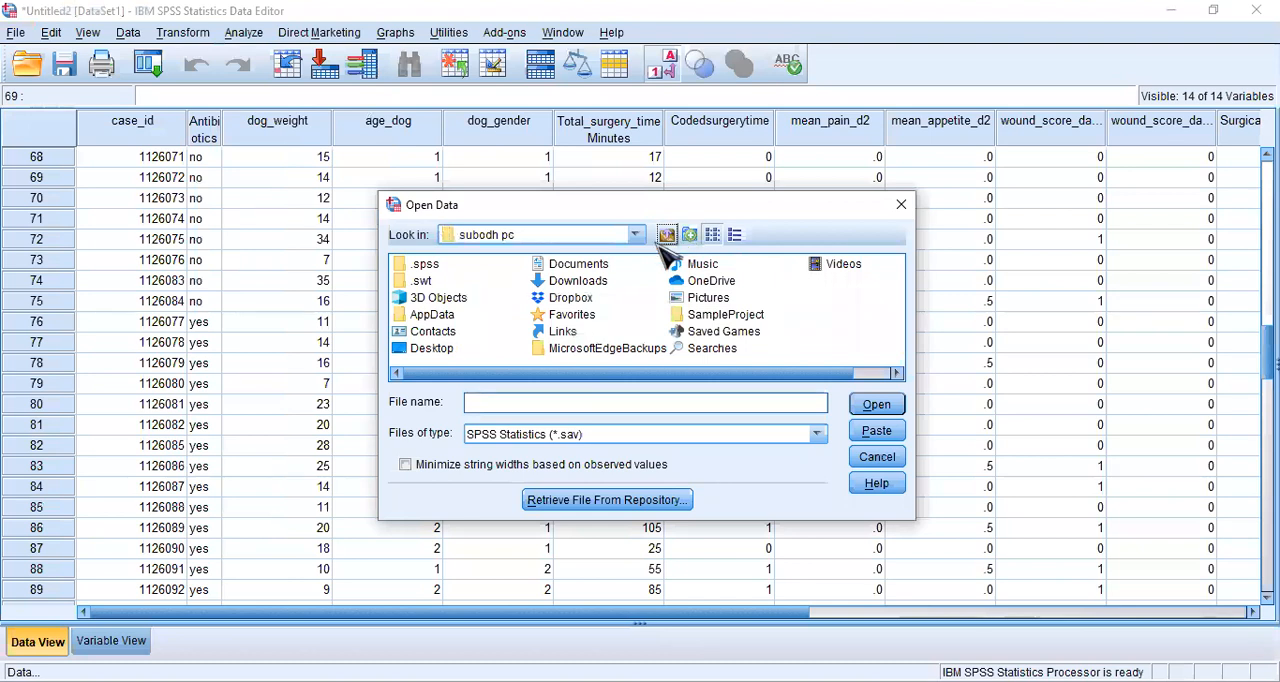
{"action": "left_click", "coordinate": [604, 270]}
{"action": "left_click", "coordinate": [600, 268]}
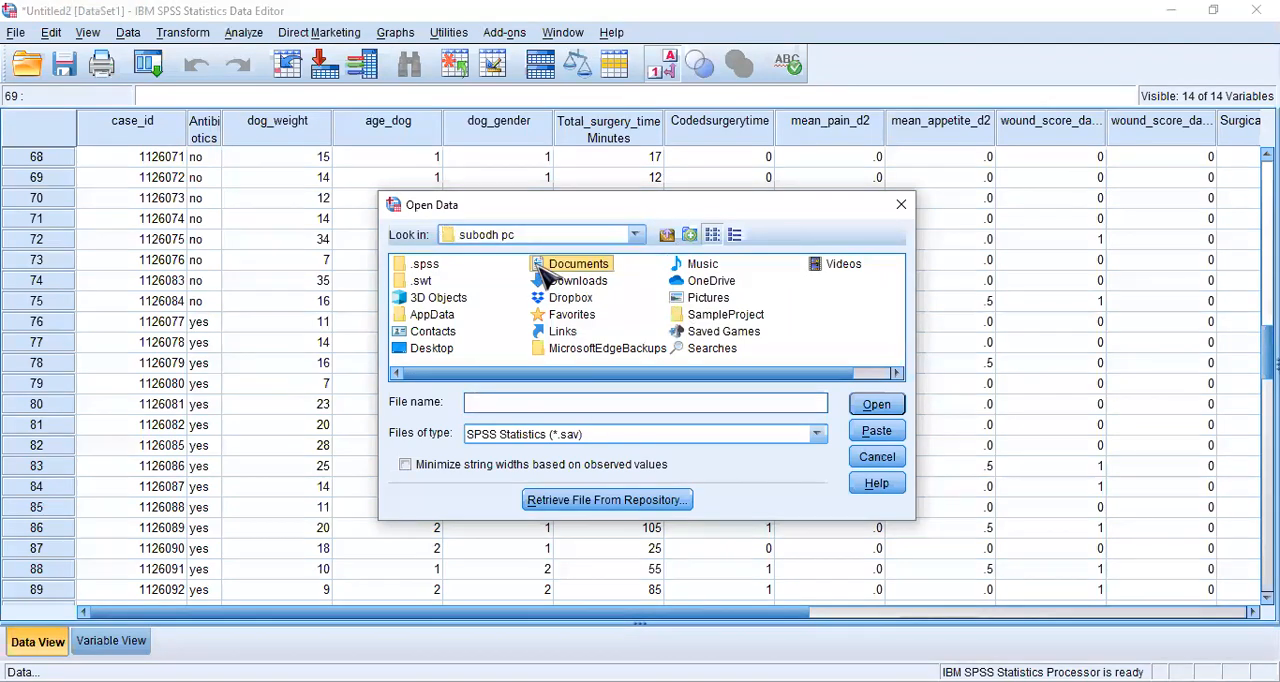
{"action": "double_click", "coordinate": [540, 266]}
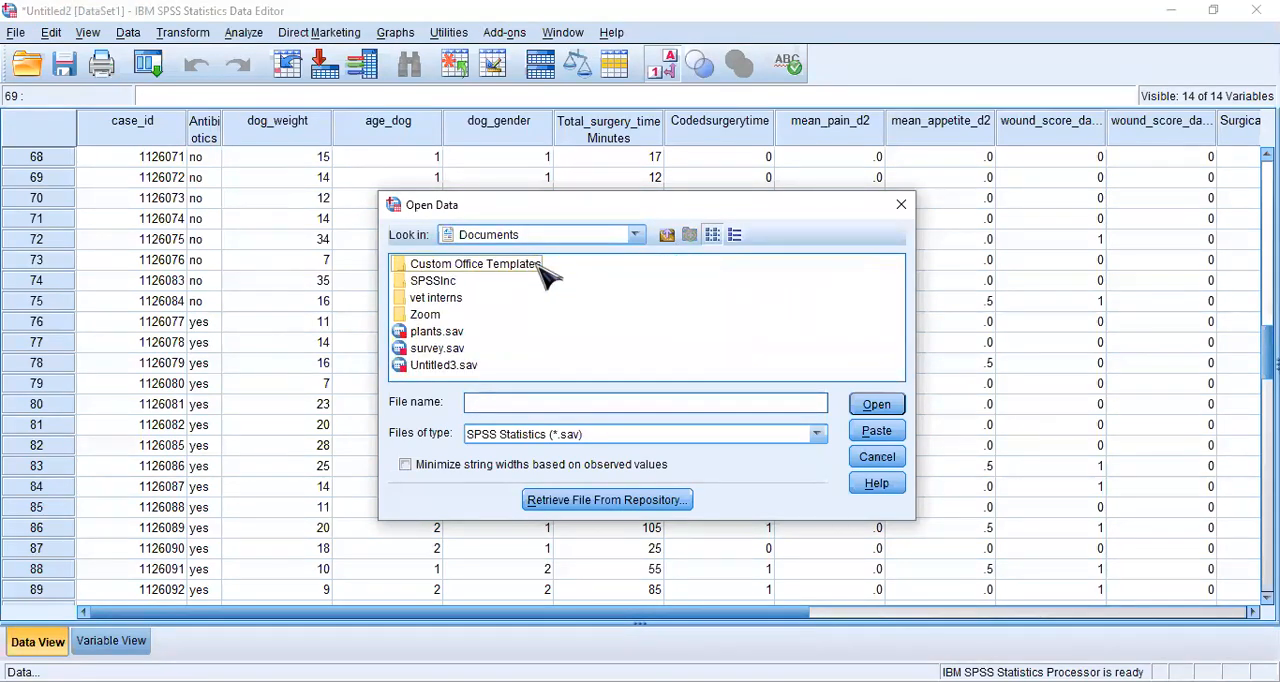
{"action": "left_click", "coordinate": [435, 300]}
{"action": "double_click", "coordinate": [429, 300]}
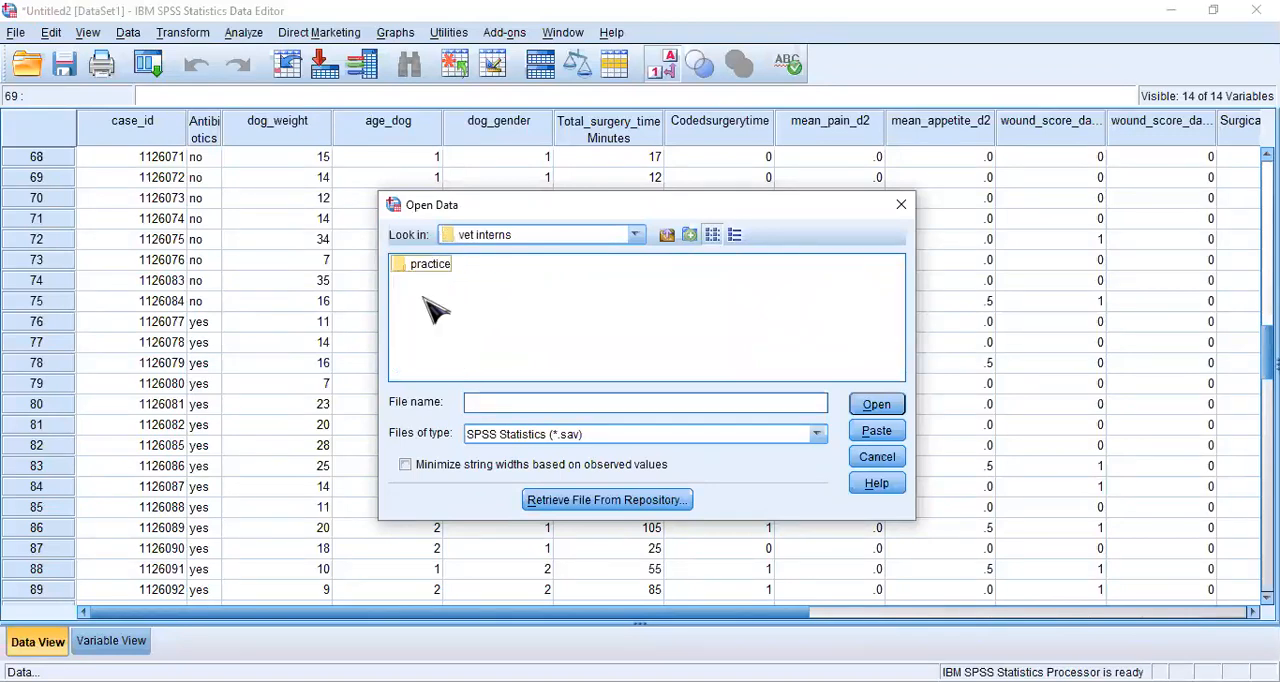
{"action": "left_click", "coordinate": [438, 272]}
{"action": "double_click", "coordinate": [440, 270]}
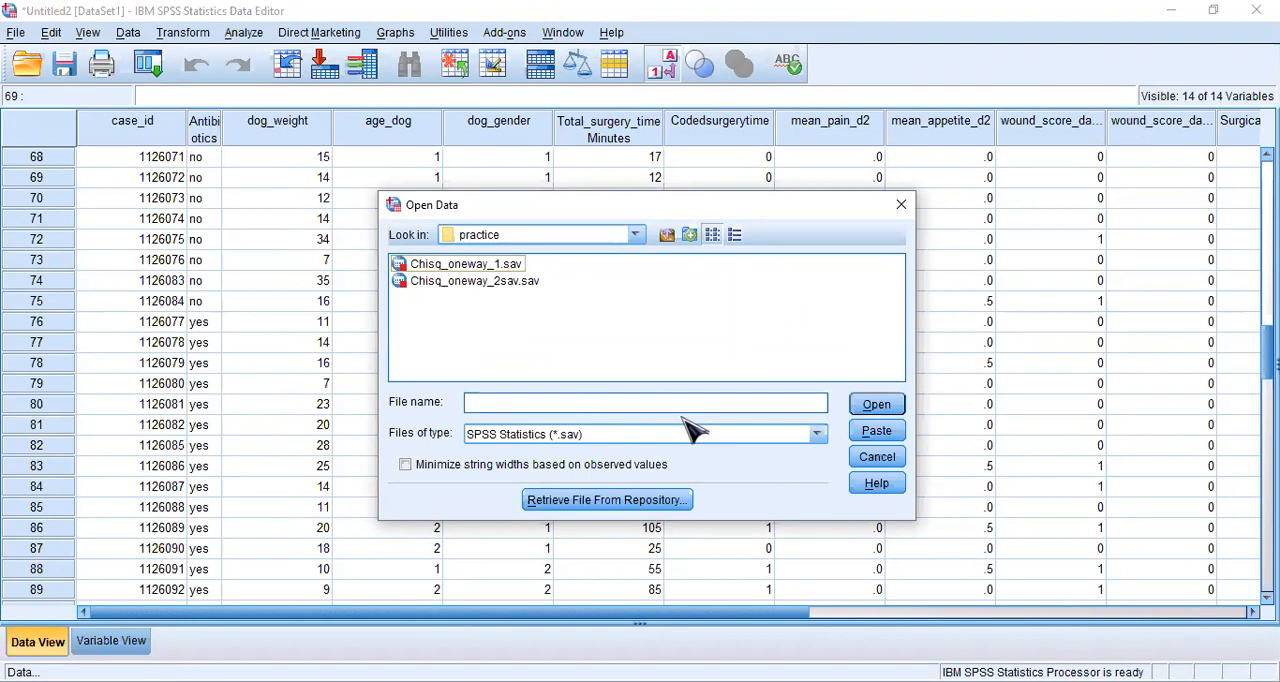
- Show Excel files and open merge_case_1.xls from Sheet1, reading variable names from the first row of data
{"action": "left_click", "coordinate": [818, 435]}
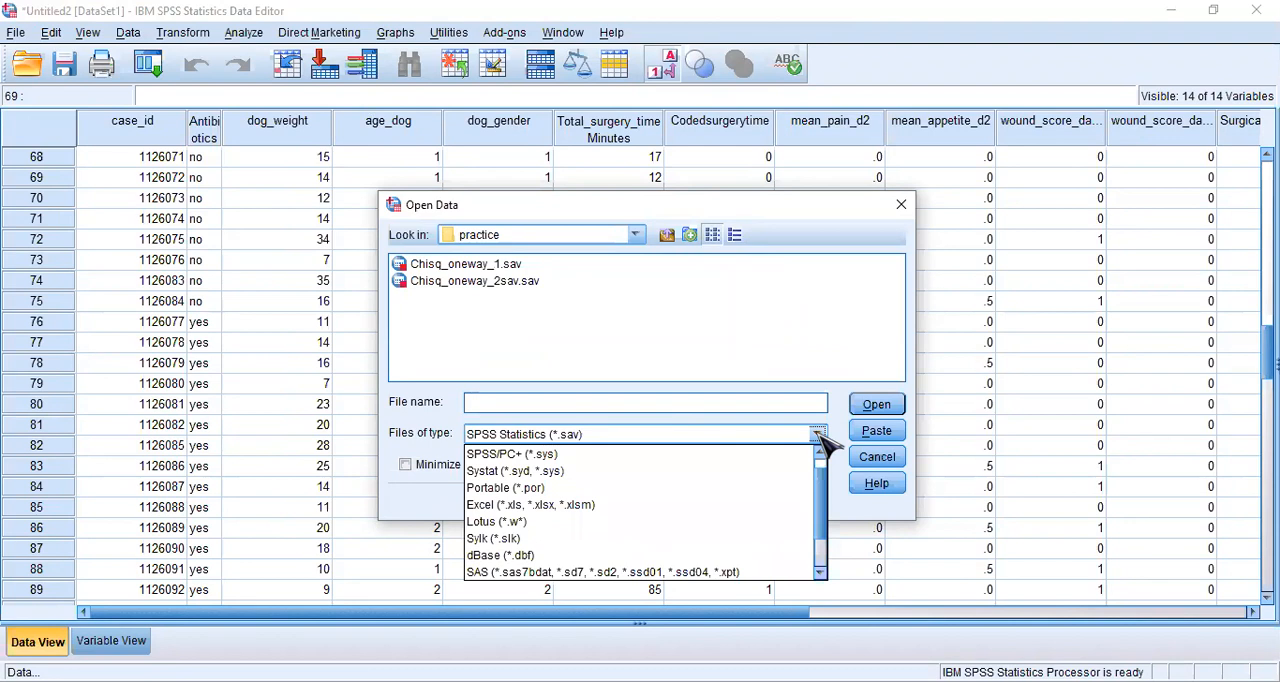
{"action": "left_click", "coordinate": [580, 506]}
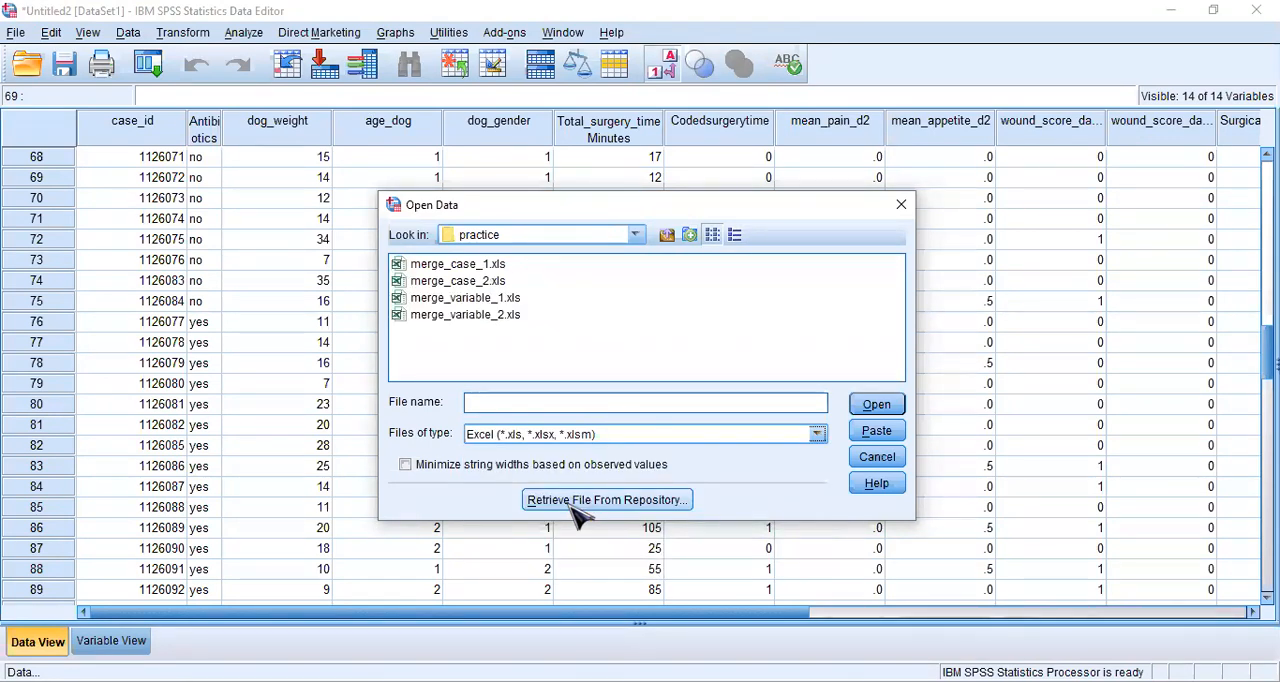
{"action": "left_click", "coordinate": [480, 265]}
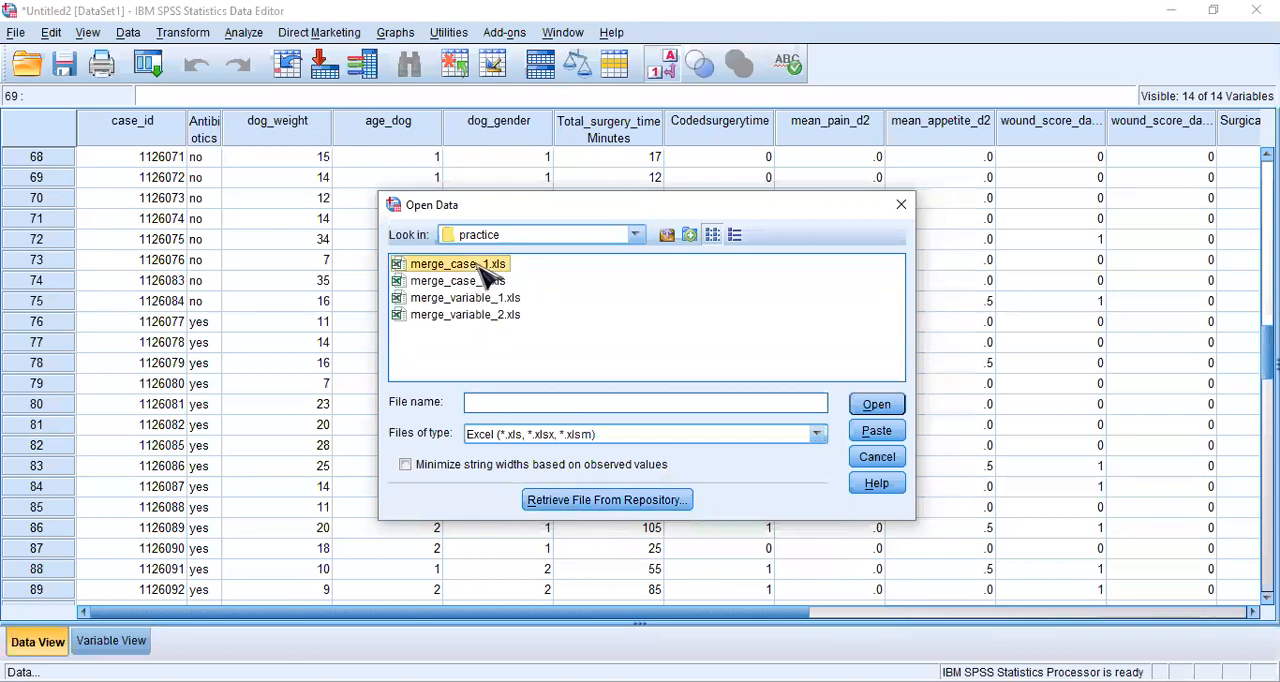
{"action": "left_click", "coordinate": [896, 406]}
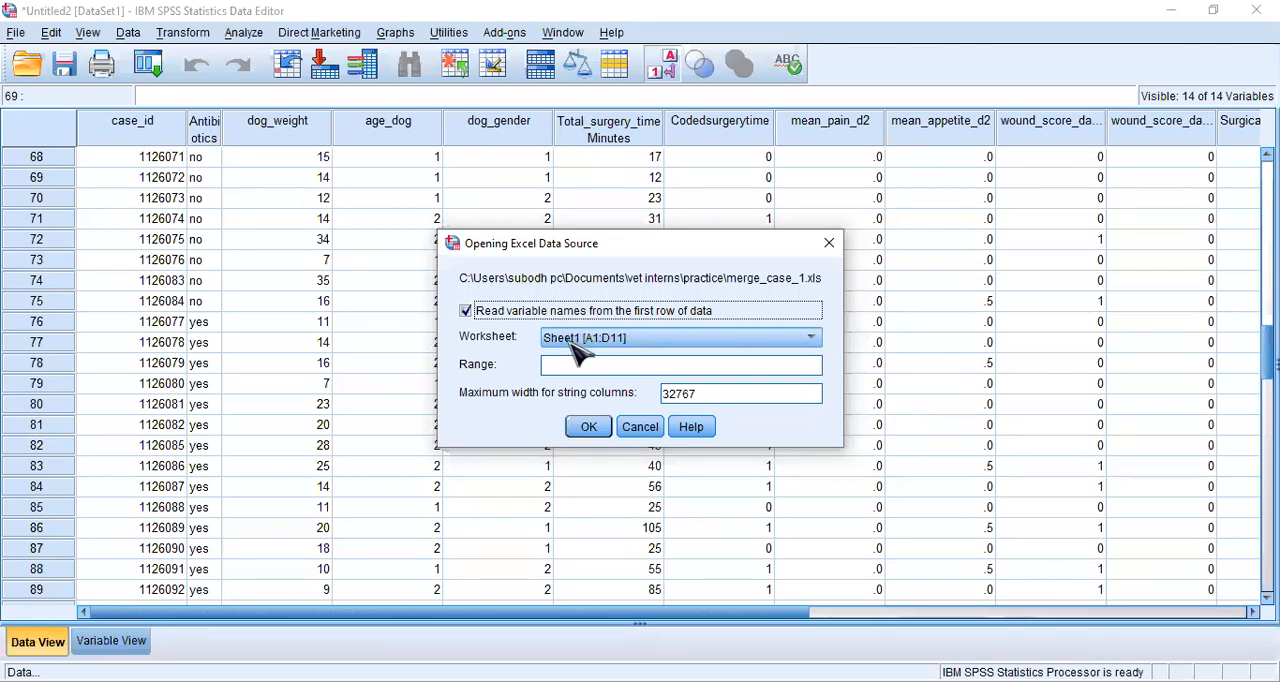
{"action": "left_click", "coordinate": [589, 427]}
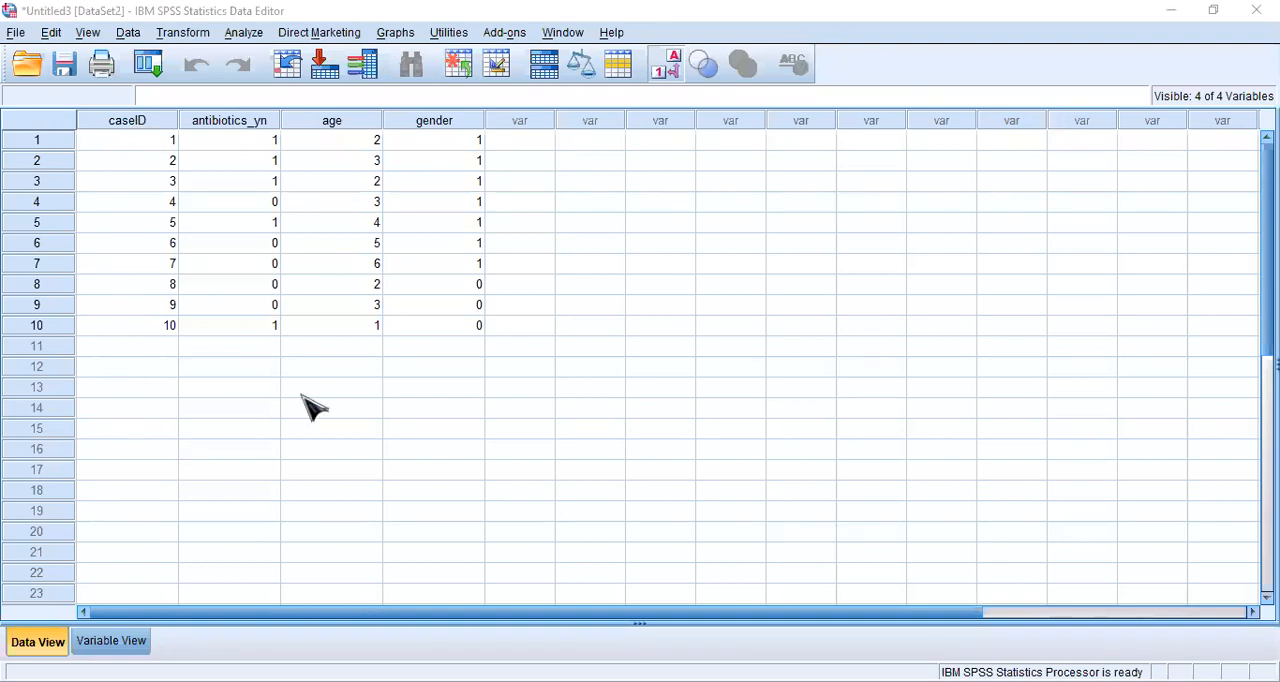
{"action": "left_click", "coordinate": [503, 426]}
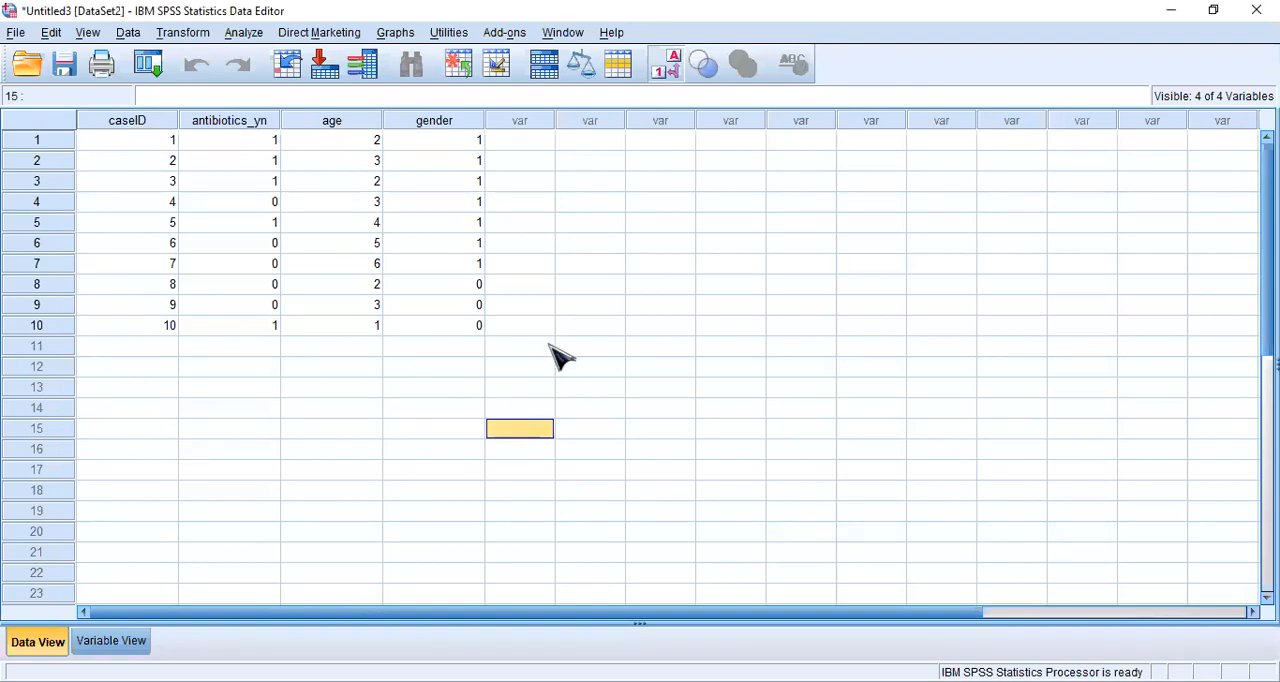
{"action": "left_click", "coordinate": [606, 286]}
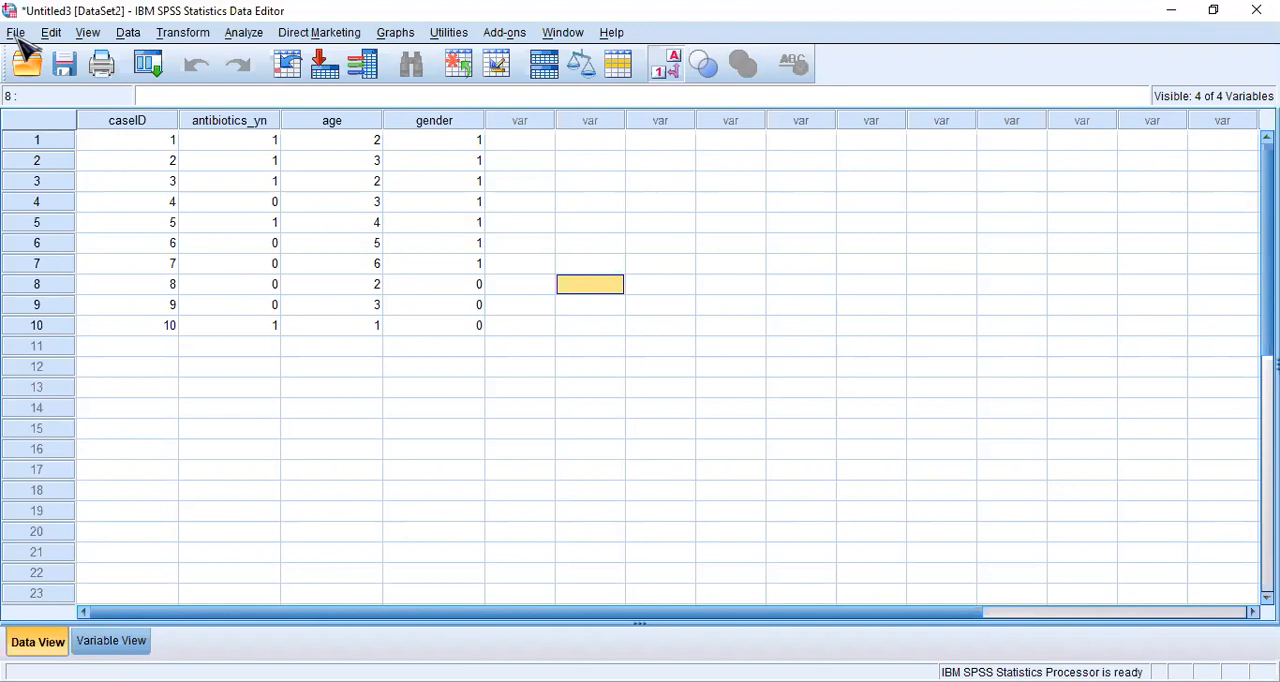
{"action": "left_click", "coordinate": [130, 35]}
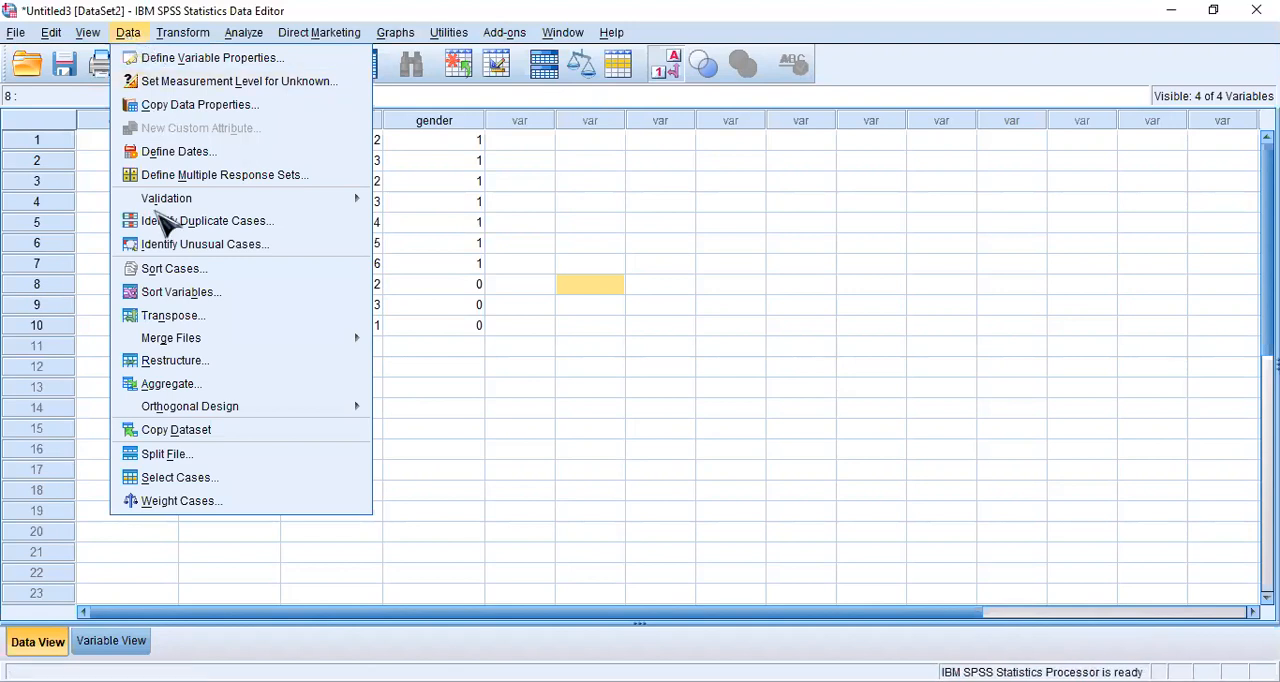
{"action": "mouse_move", "coordinate": [224, 350]}
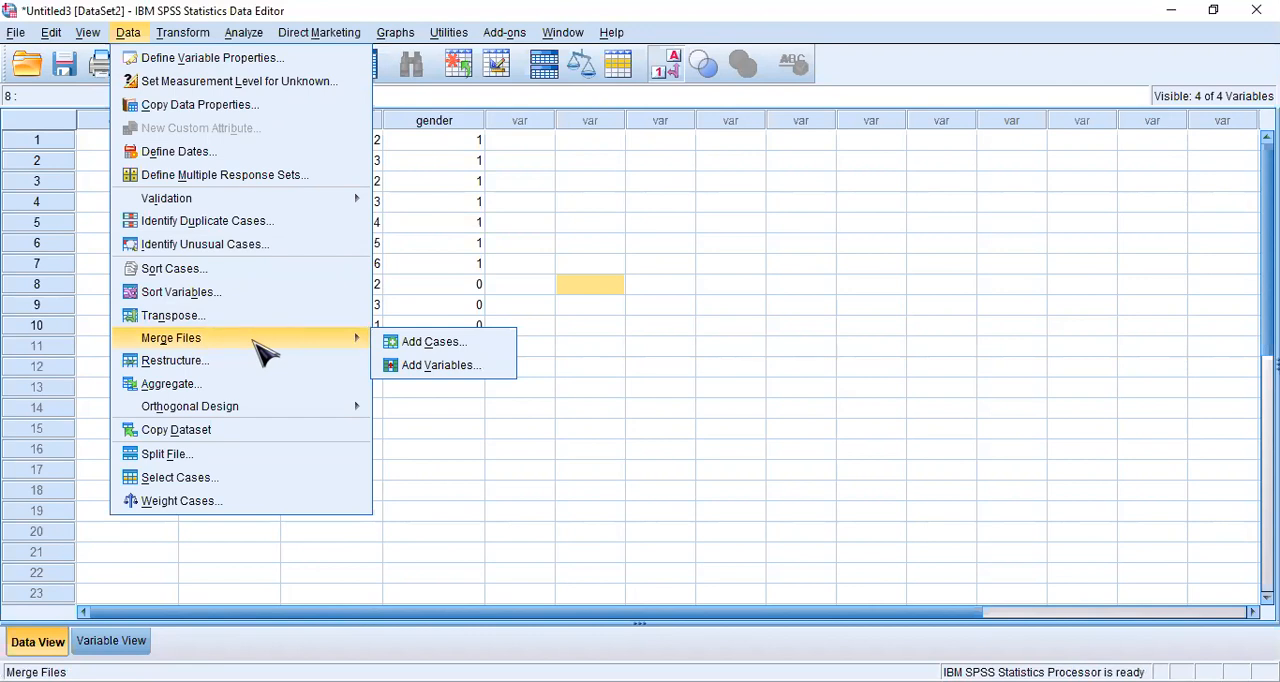
{"action": "left_click", "coordinate": [432, 342]}
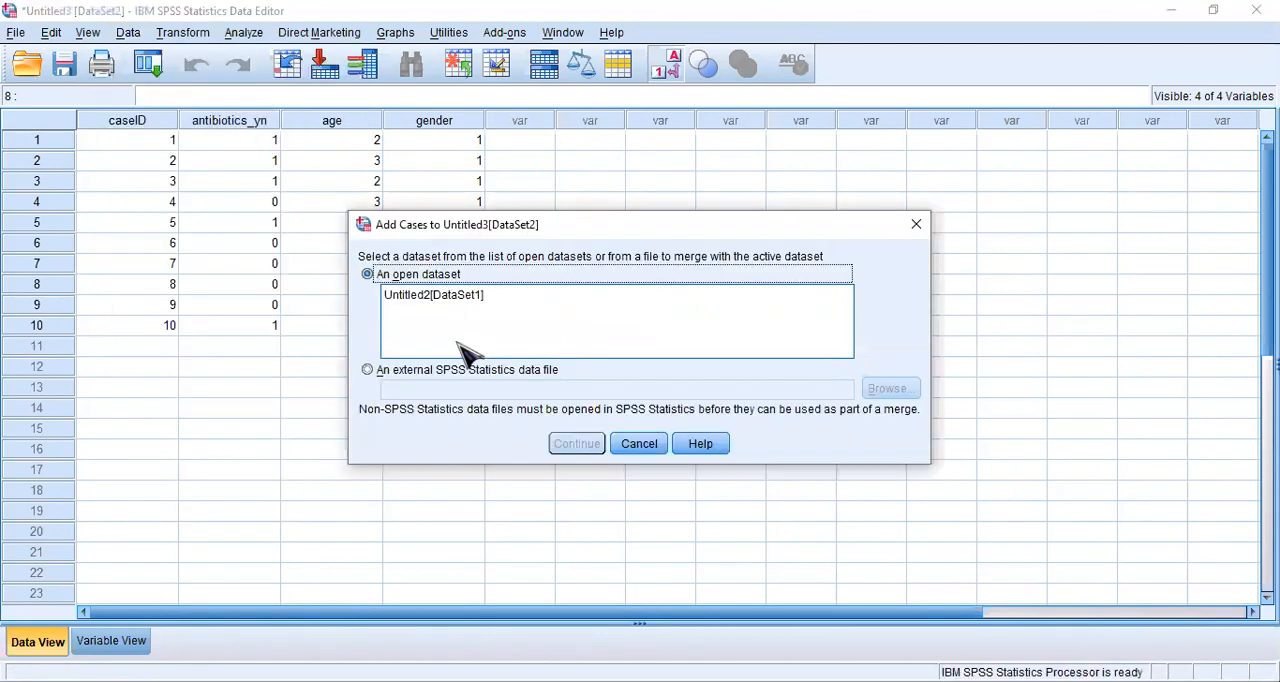
{"action": "left_click", "coordinate": [368, 370]}
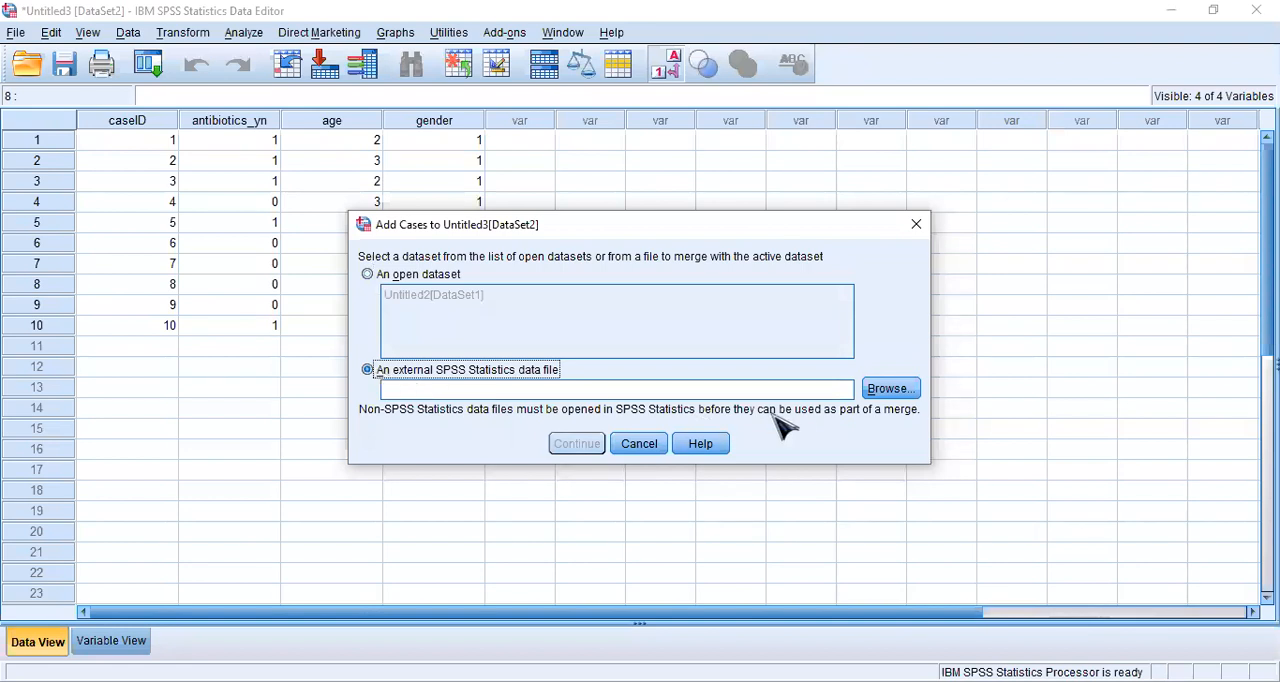
{"action": "left_click", "coordinate": [903, 396]}
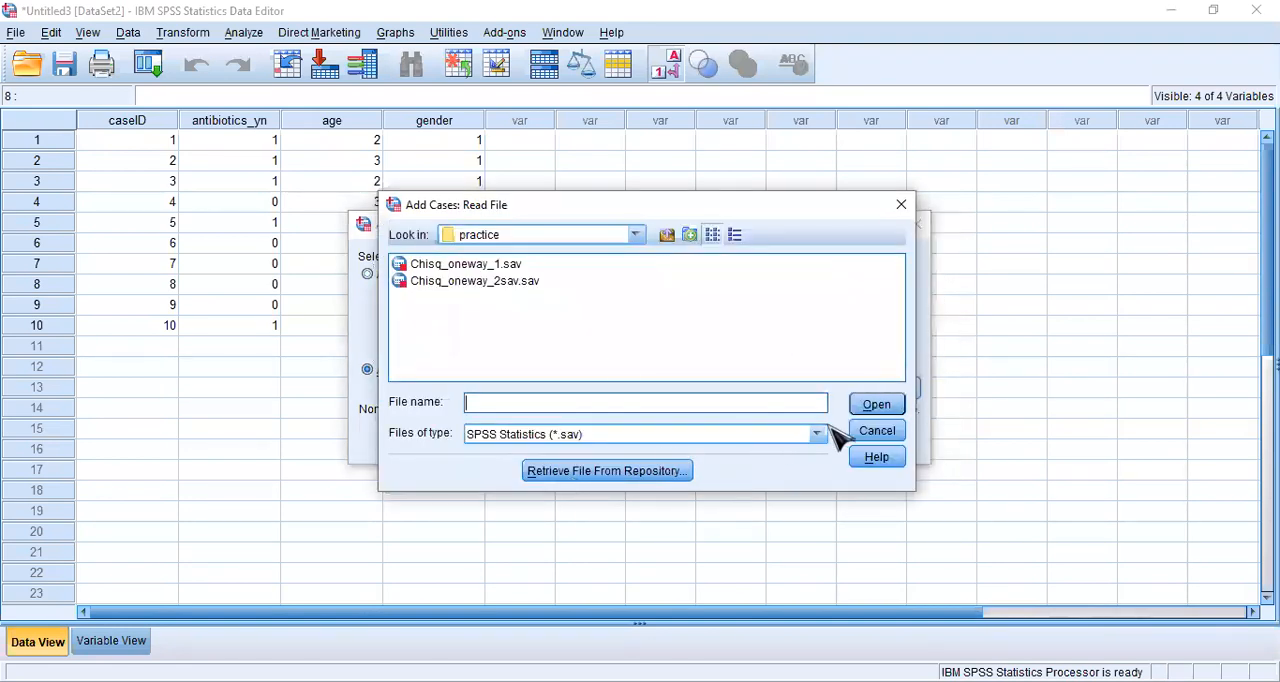
{"action": "left_click", "coordinate": [822, 436]}
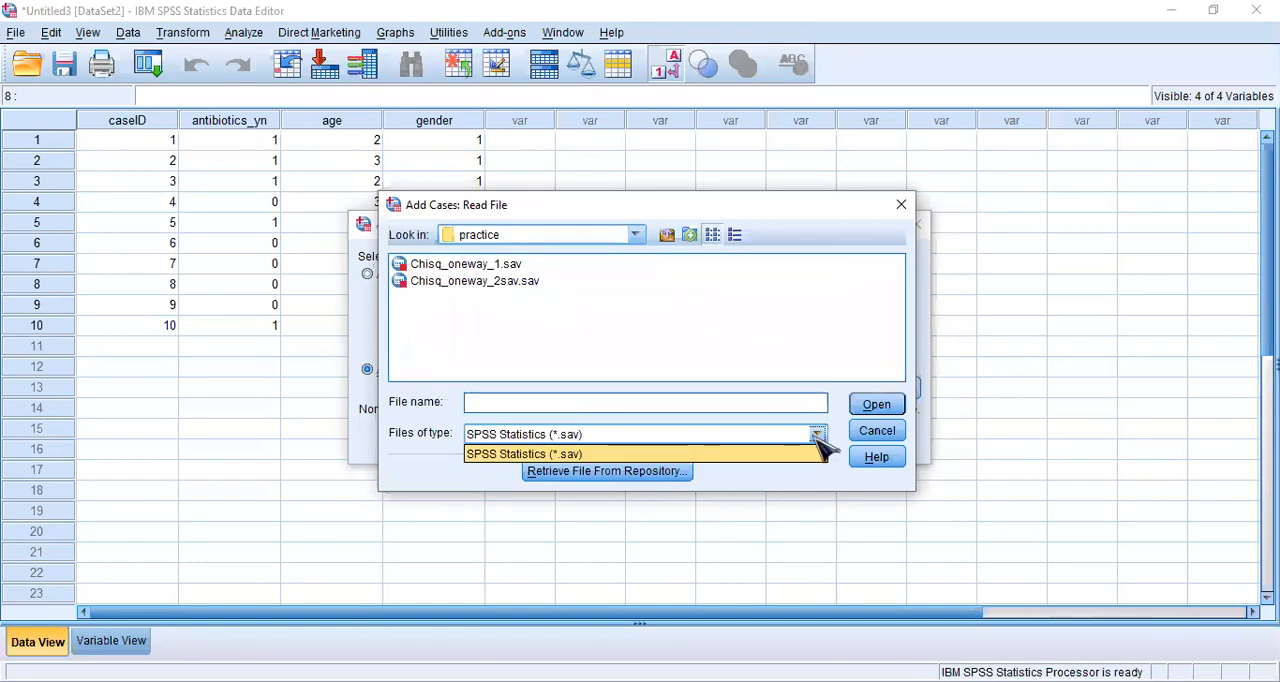
{"action": "left_click", "coordinate": [812, 437]}
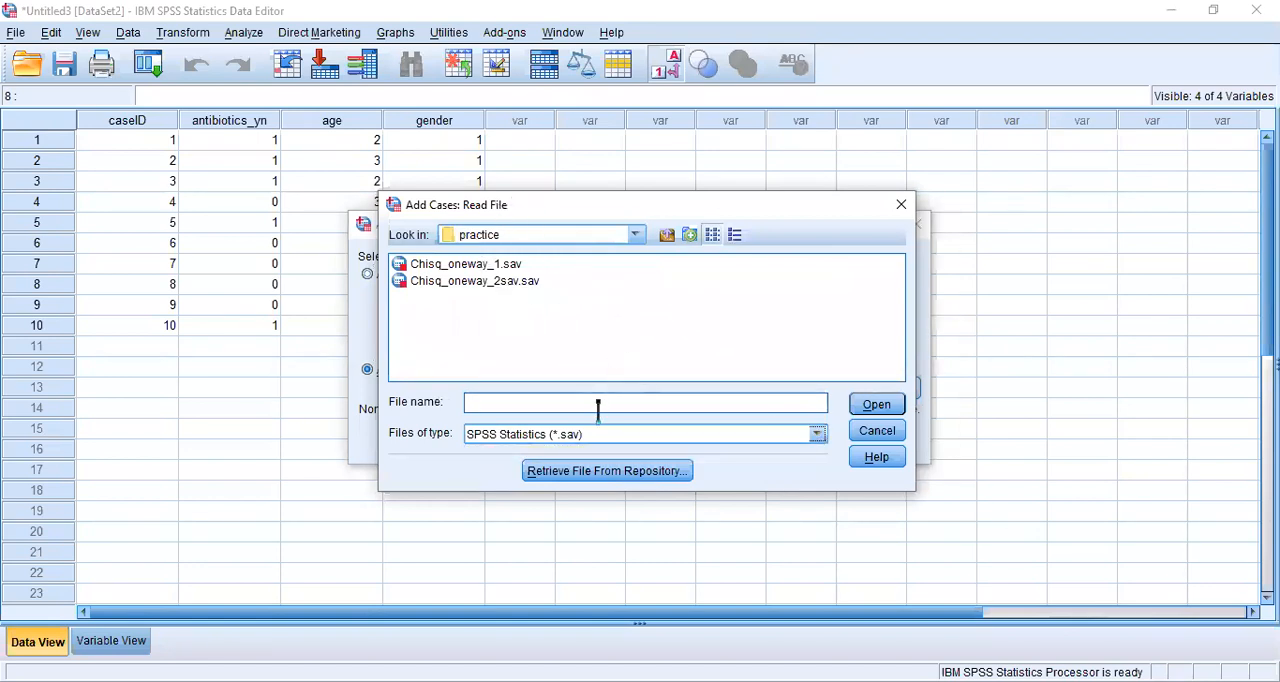
{"action": "left_click", "coordinate": [905, 207]}
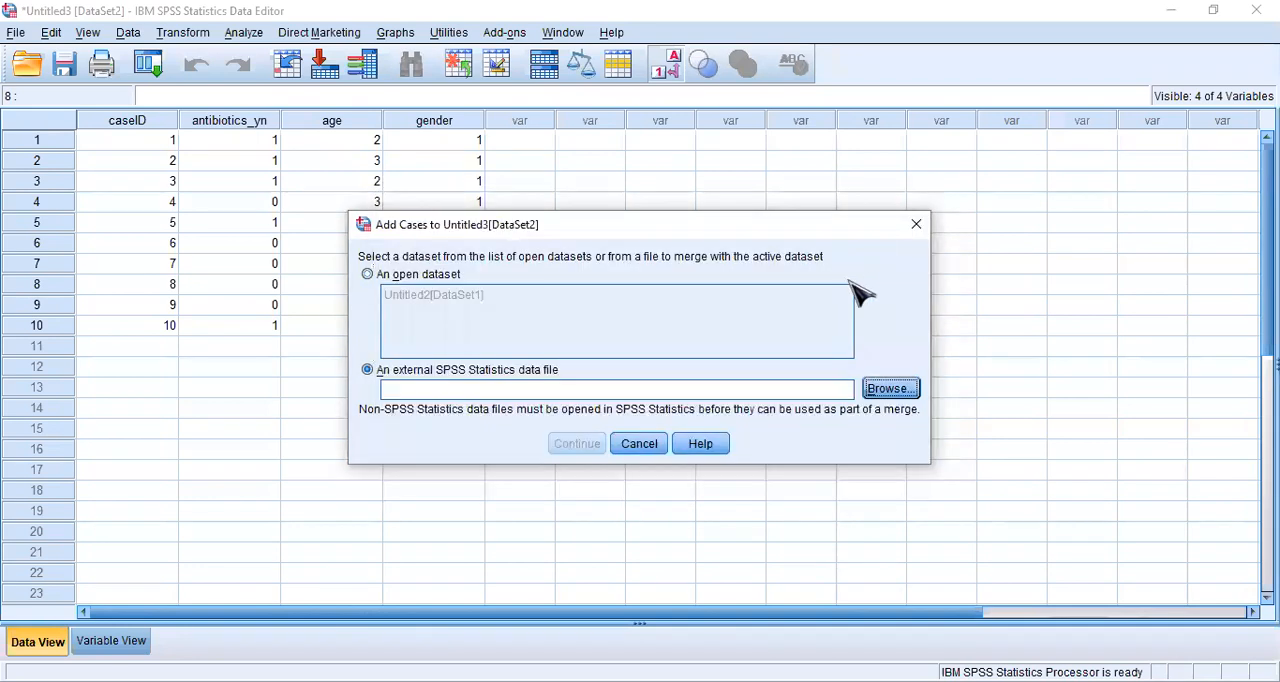
{"action": "left_click", "coordinate": [916, 226]}
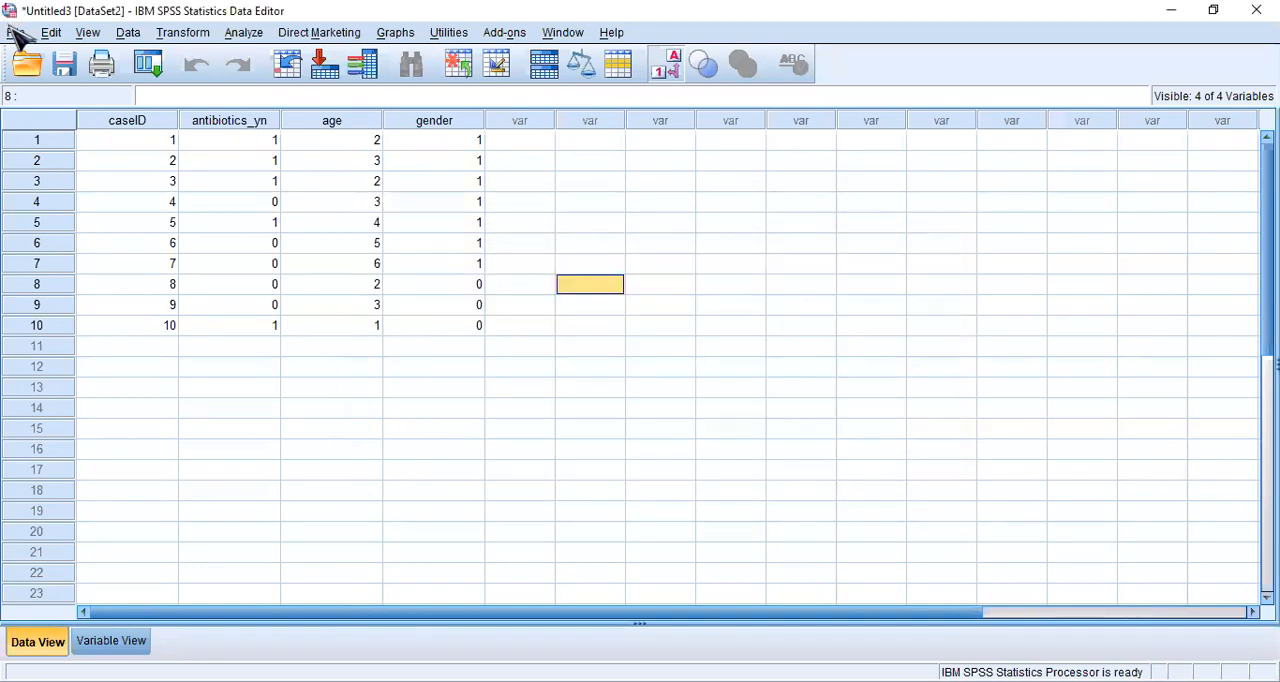
- Open the Excel file merge_case_2.xls from Sheet1, reading variable names from the first row of data
{"action": "left_click", "coordinate": [17, 34]}
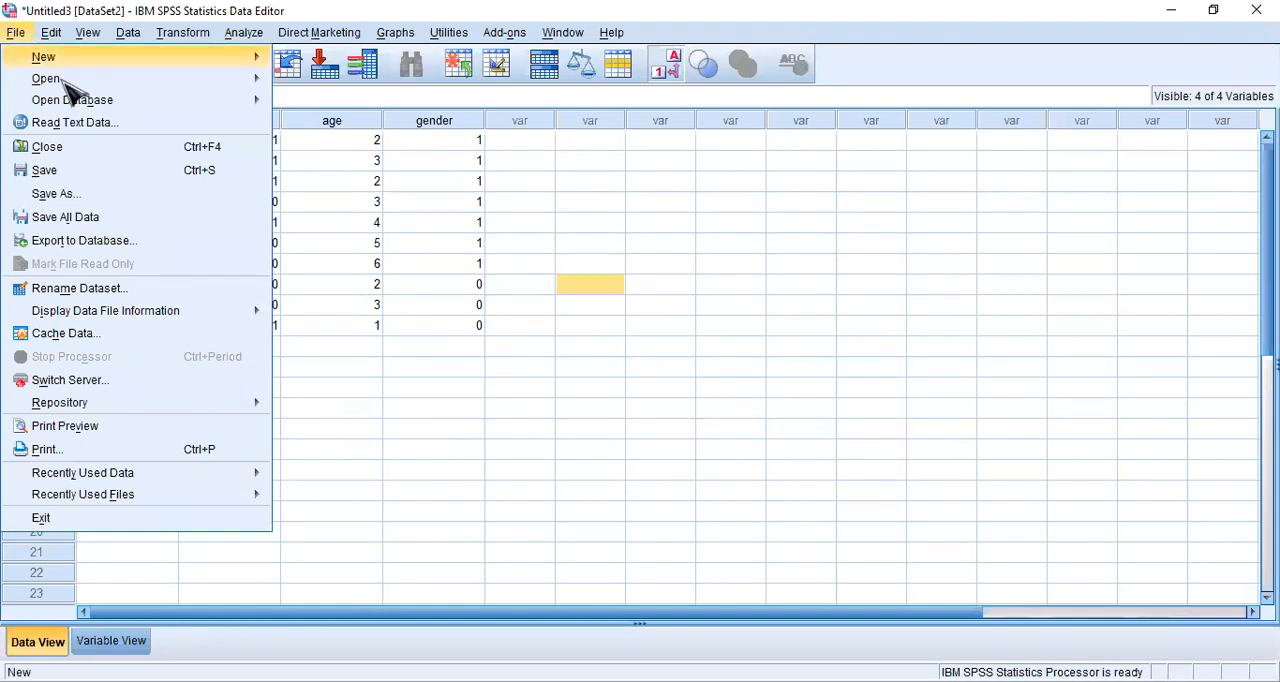
{"action": "mouse_move", "coordinate": [194, 80]}
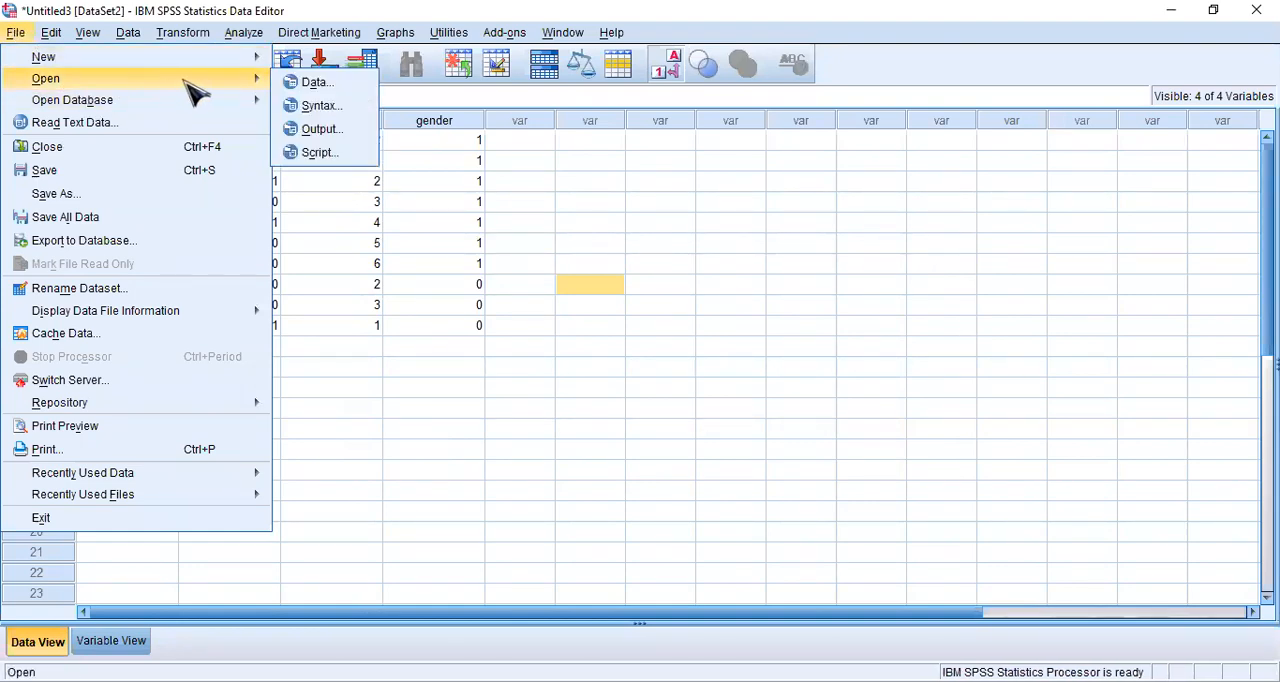
{"action": "left_click", "coordinate": [323, 86]}
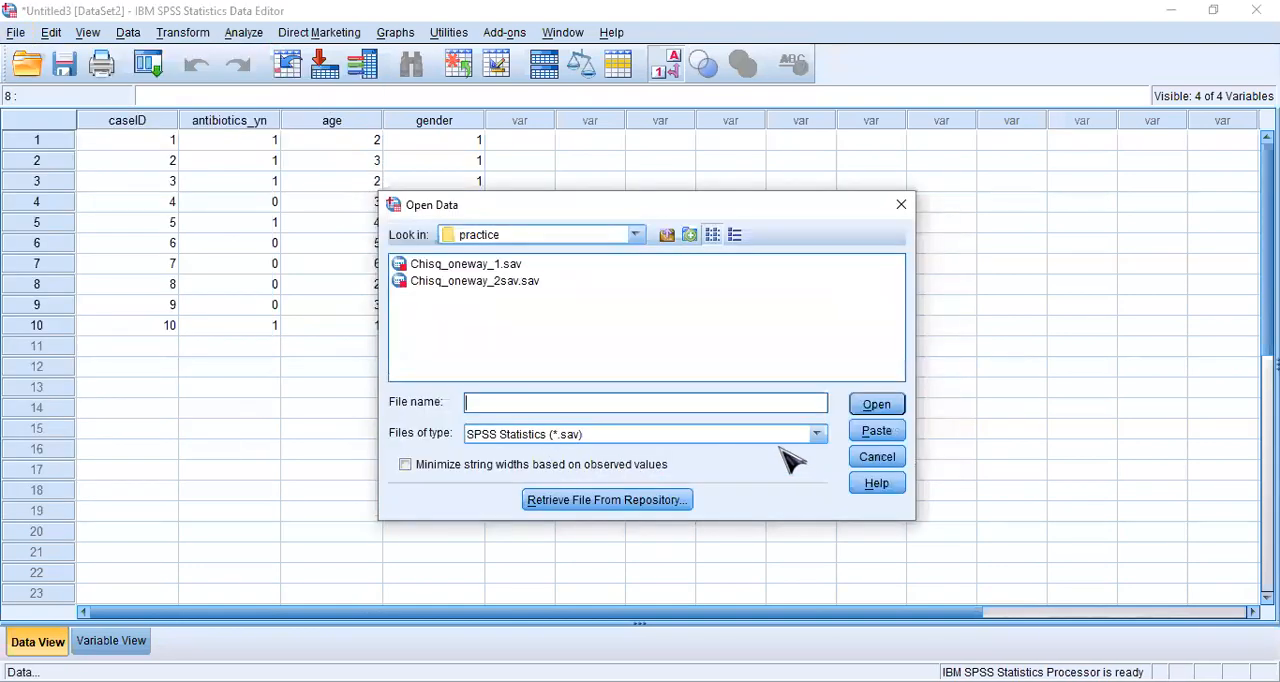
{"action": "left_click", "coordinate": [818, 436]}
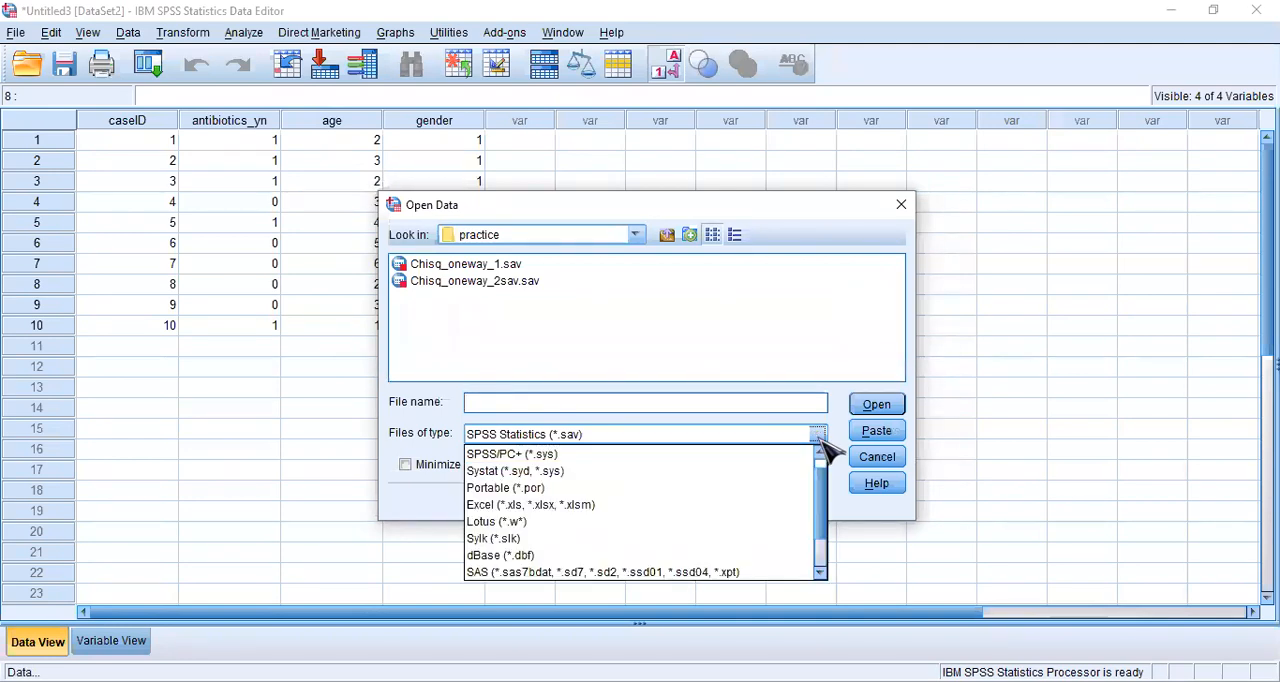
{"action": "left_click", "coordinate": [510, 506]}
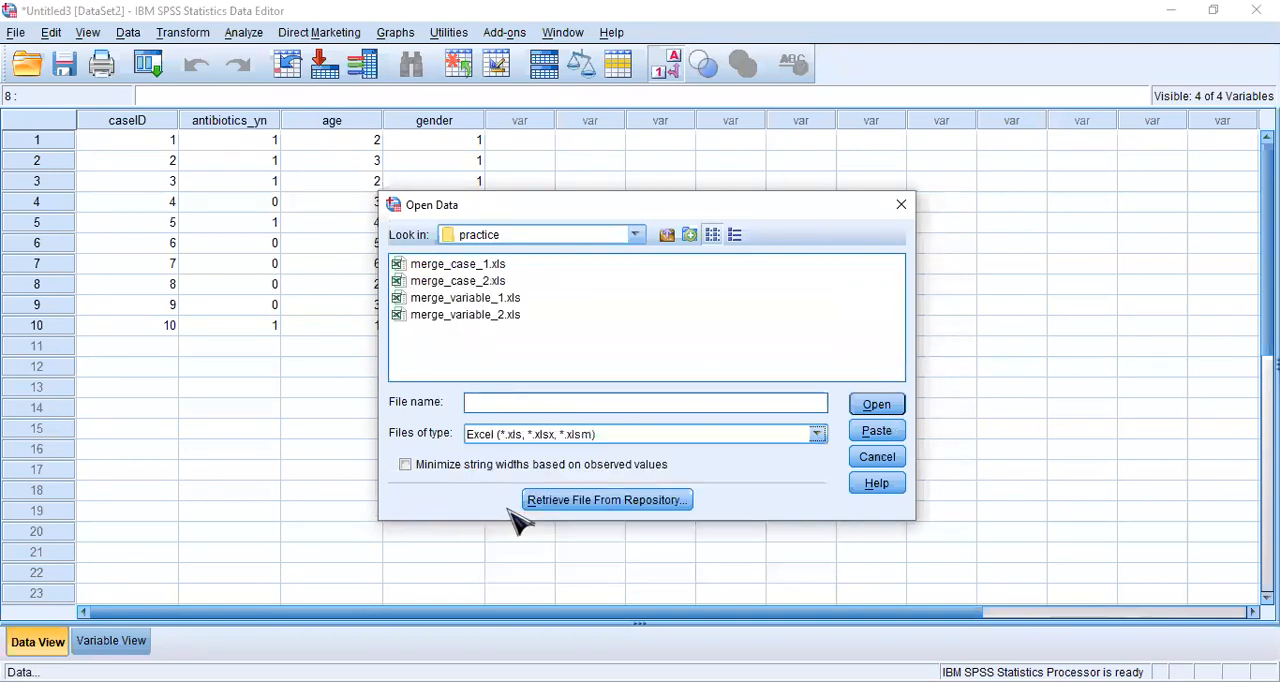
{"action": "left_click", "coordinate": [478, 284]}
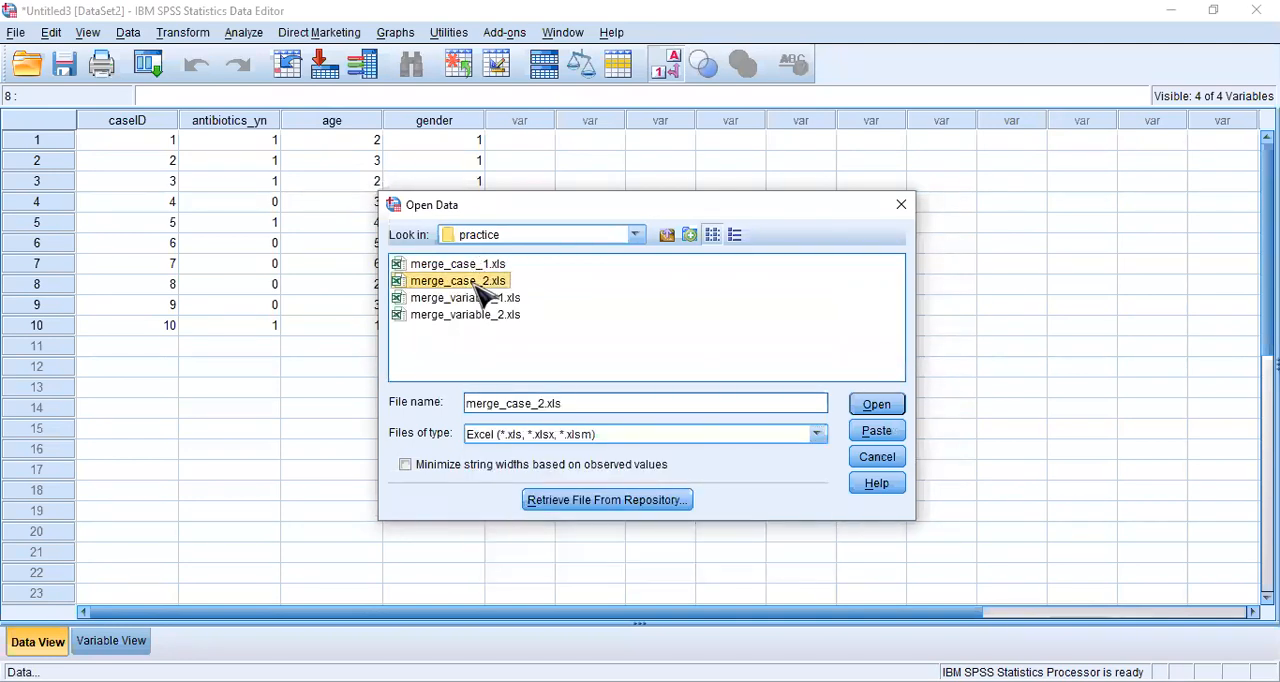
{"action": "left_click", "coordinate": [897, 406]}
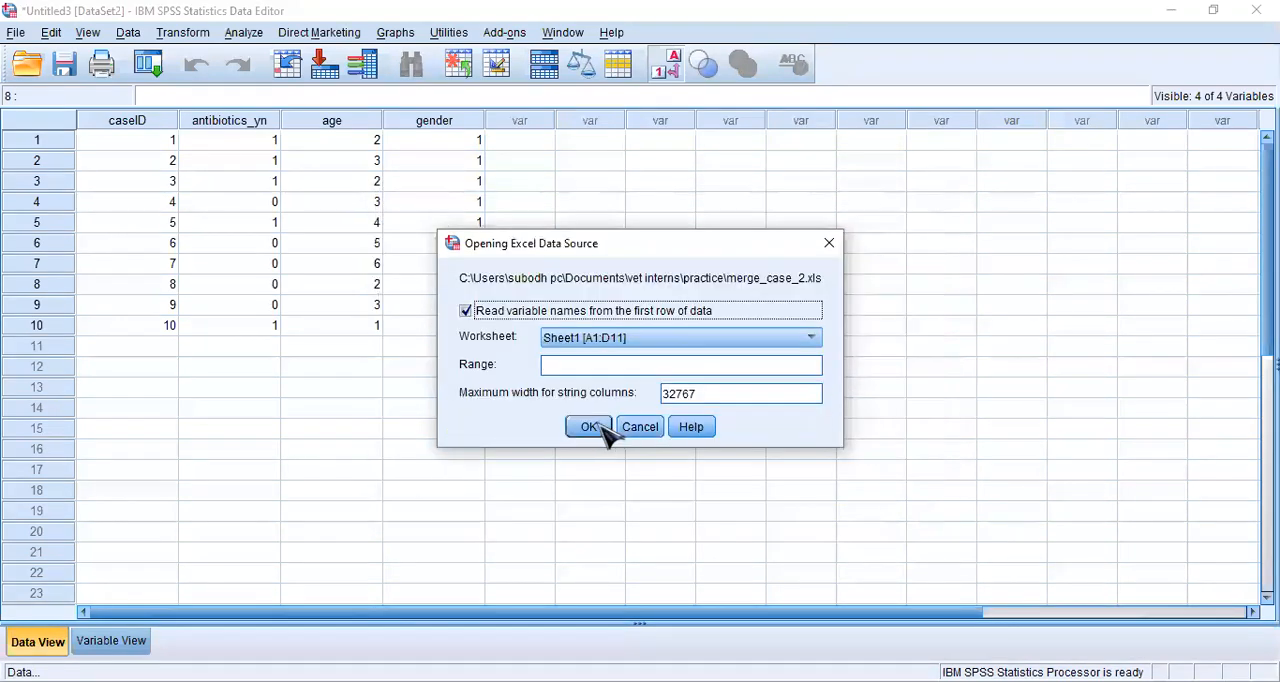
{"action": "left_click", "coordinate": [590, 428]}
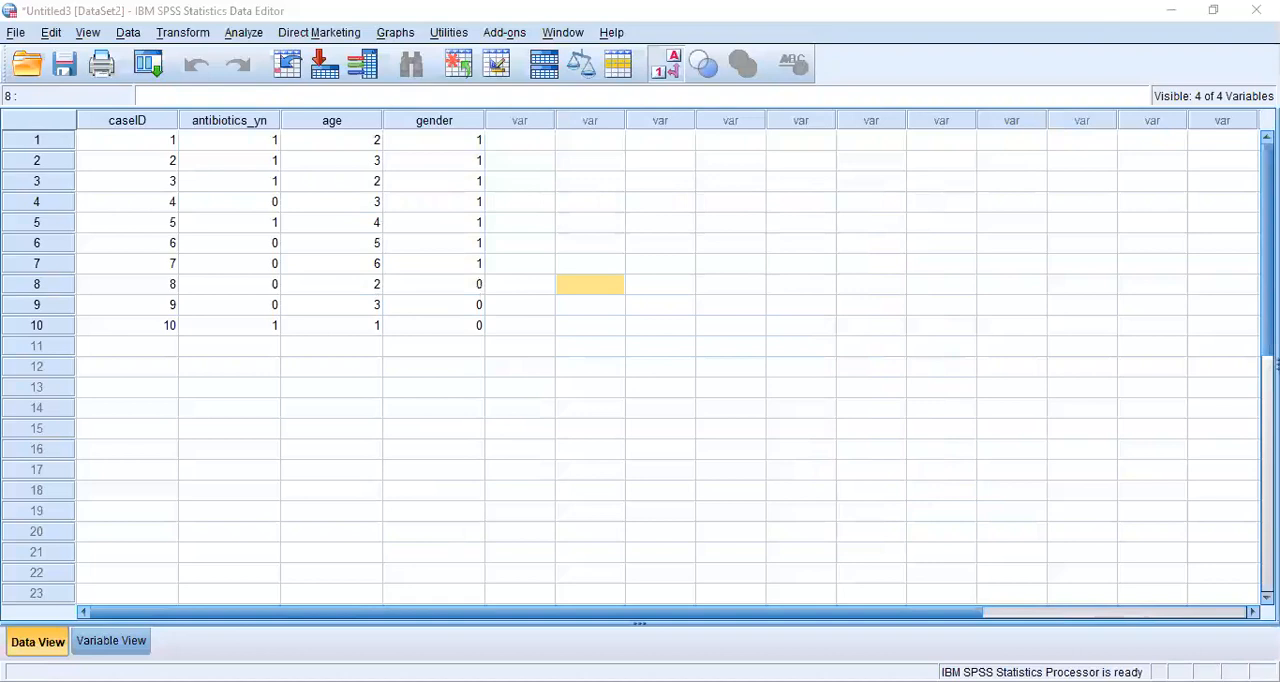
- Merge files by adding the cases from the open dataset Untitled4[DataSet3] to Untitled3[DataSet2], keeping all four paired variables
{"action": "left_click", "coordinate": [153, 36]}
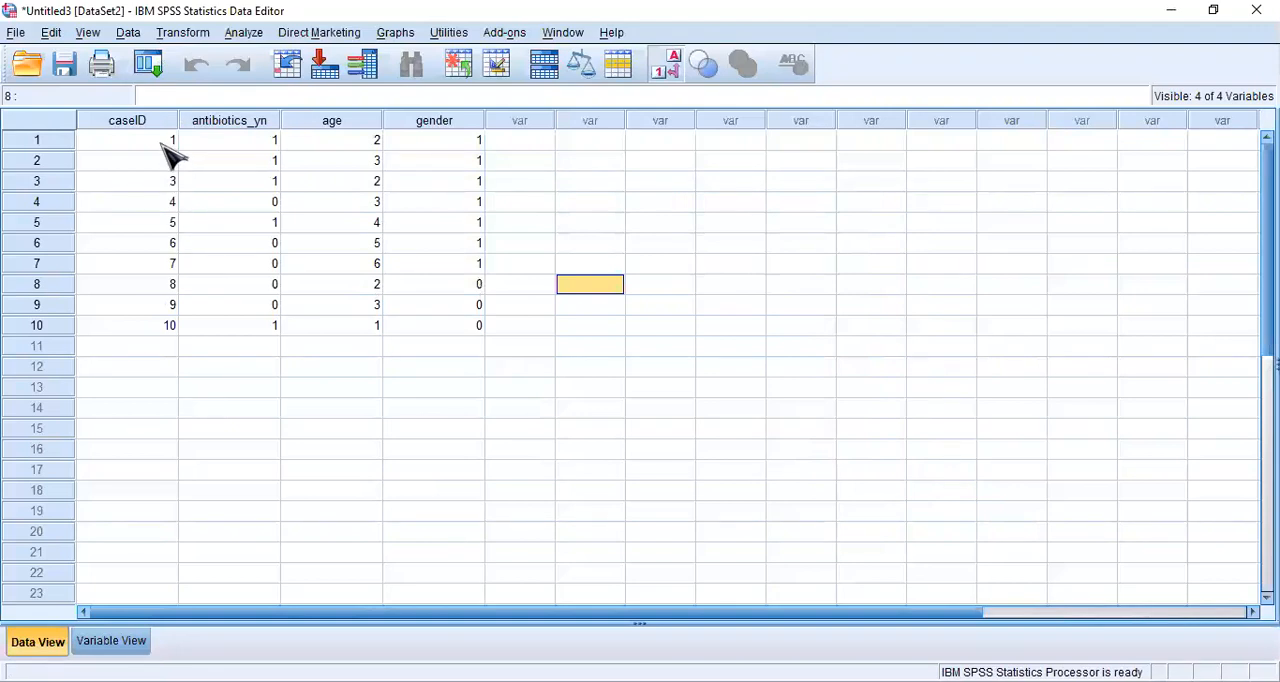
{"action": "left_click", "coordinate": [130, 33]}
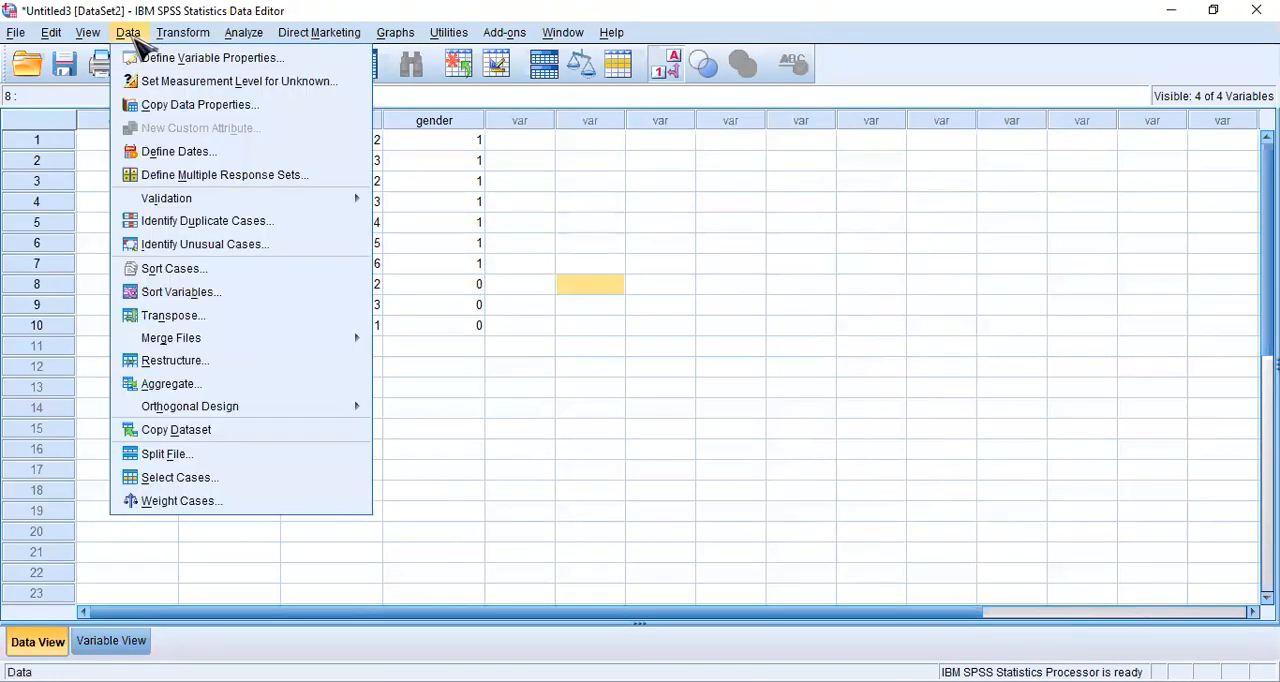
{"action": "mouse_move", "coordinate": [289, 341]}
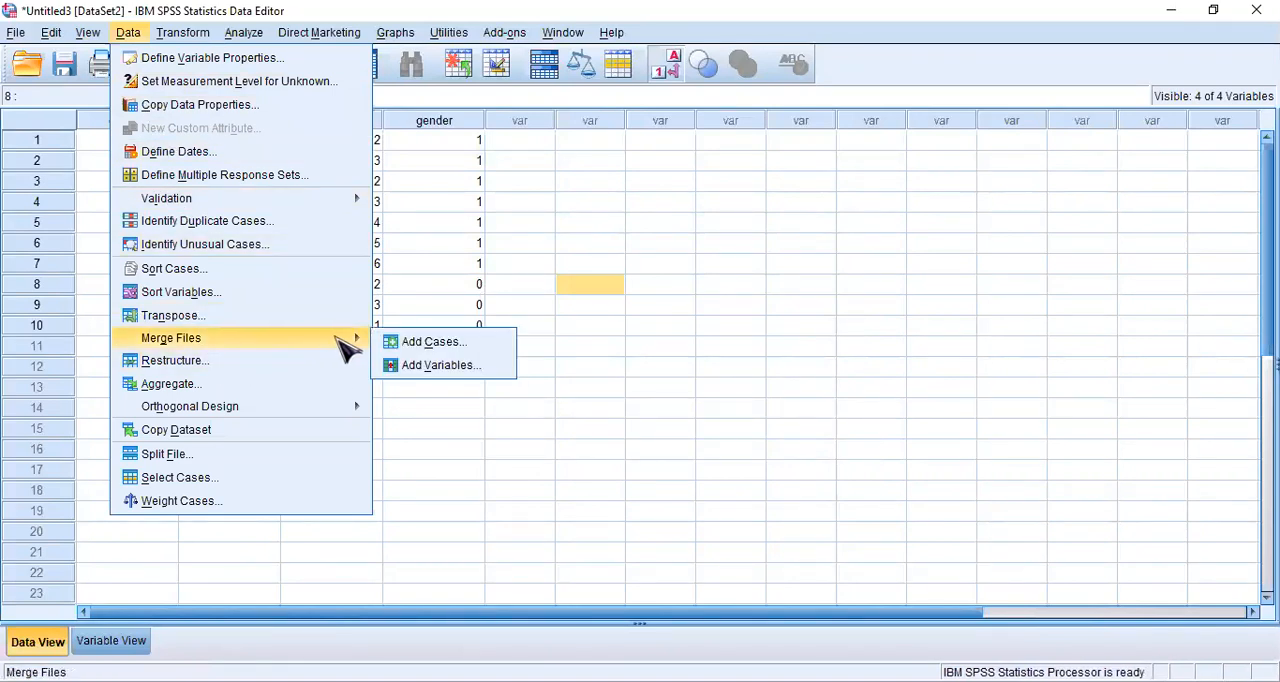
{"action": "left_click", "coordinate": [475, 352]}
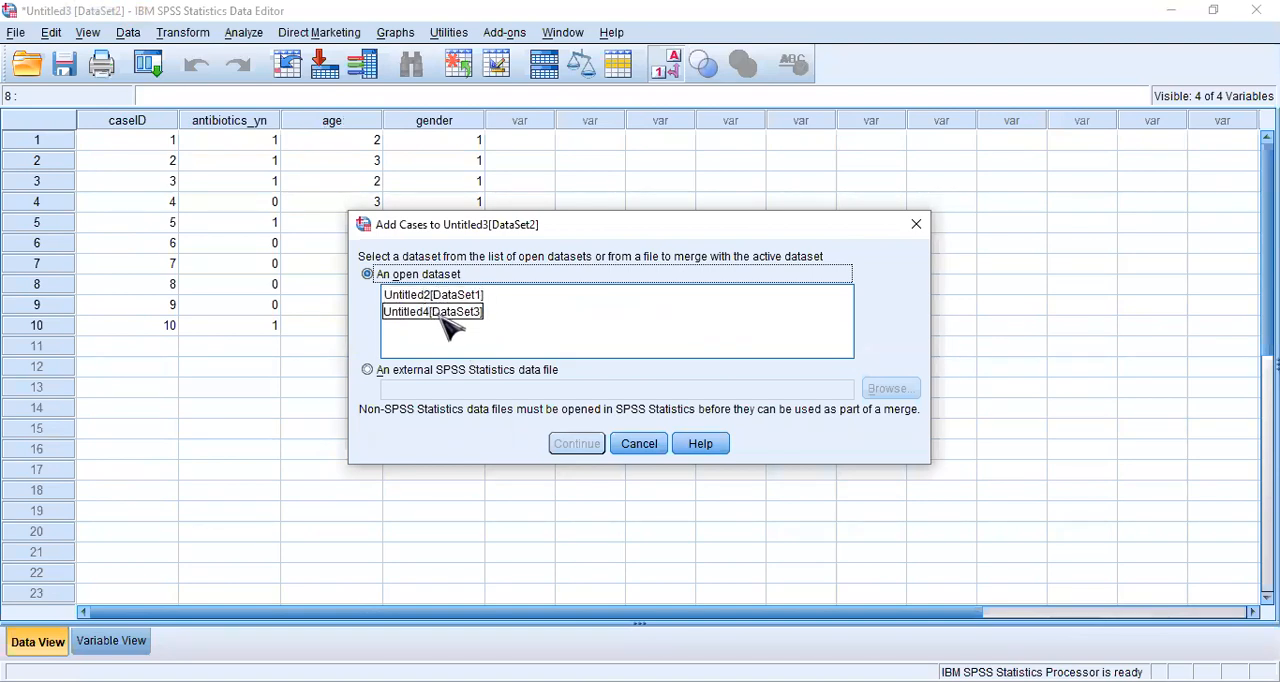
{"action": "left_click", "coordinate": [447, 327]}
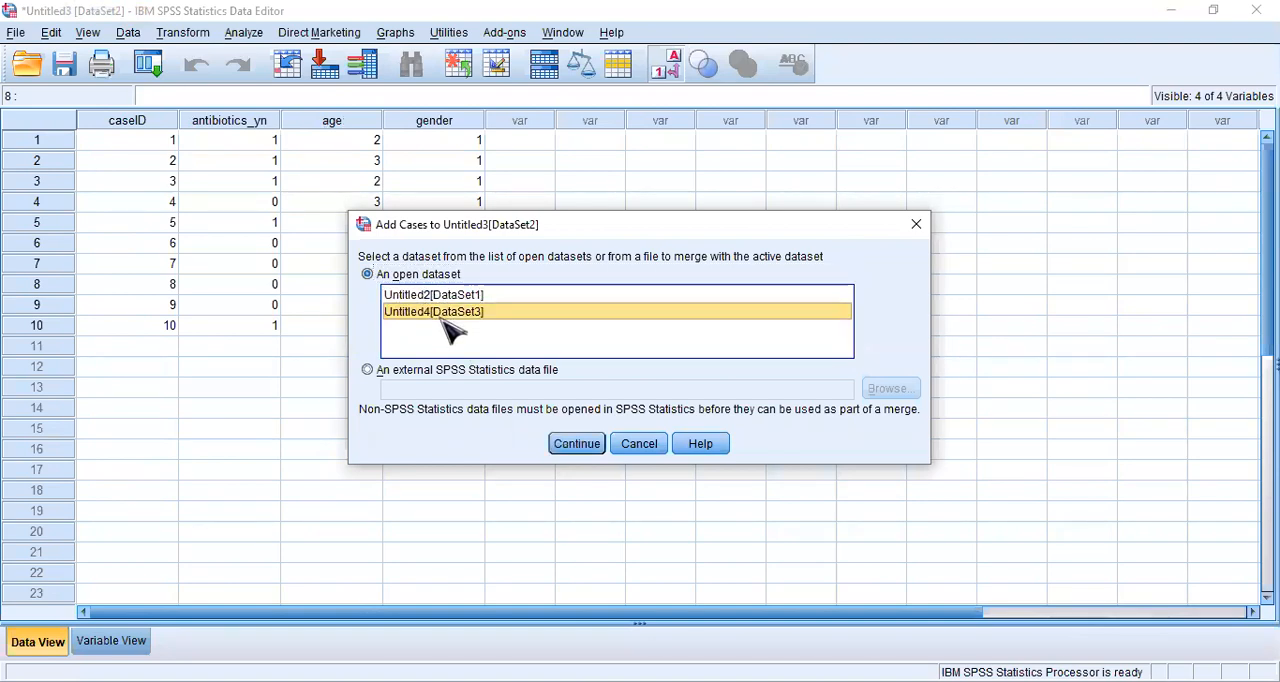
{"action": "left_click", "coordinate": [590, 446]}
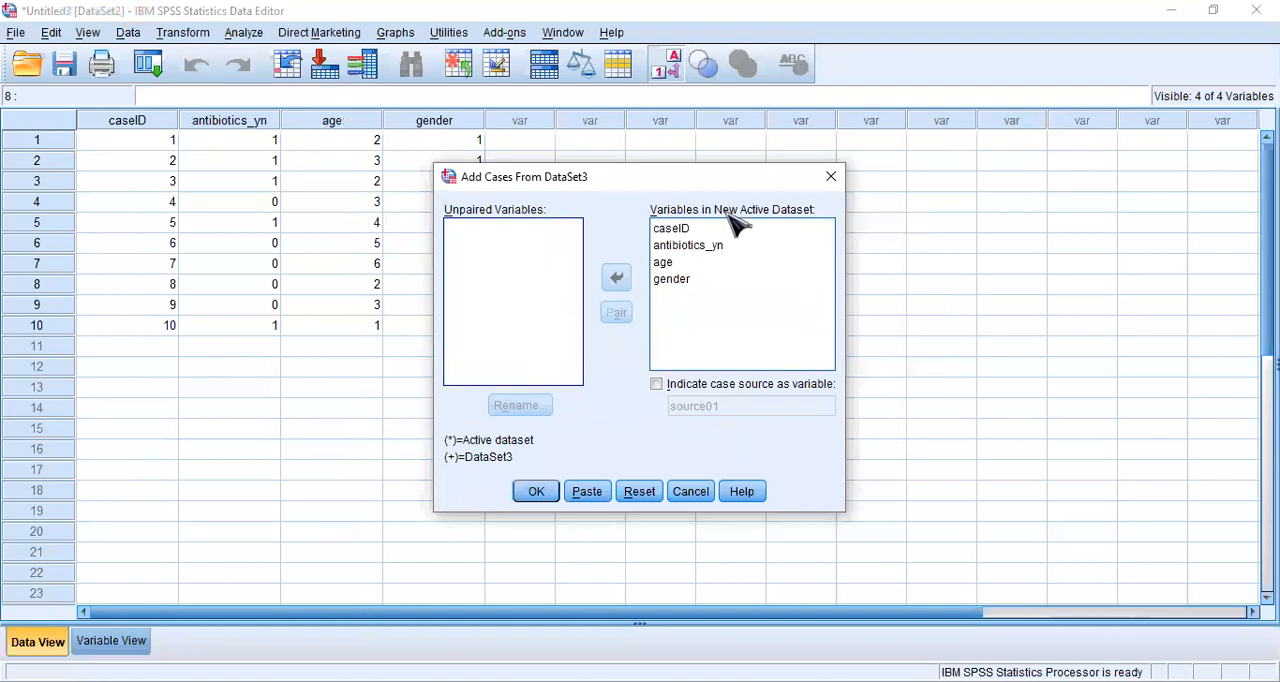
{"action": "left_click", "coordinate": [535, 494]}
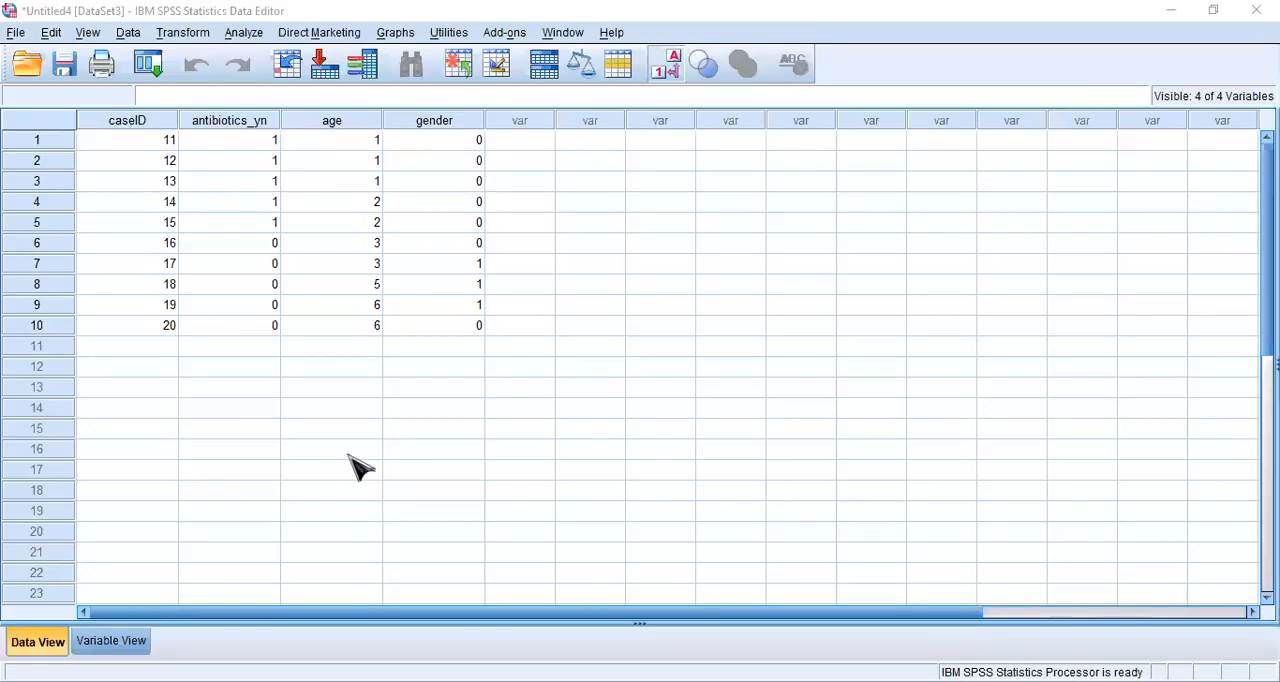
- Open the Excel file merge_case_1.xls from the practice folder again as a separate dataset
{"action": "left_click", "coordinate": [340, 428]}
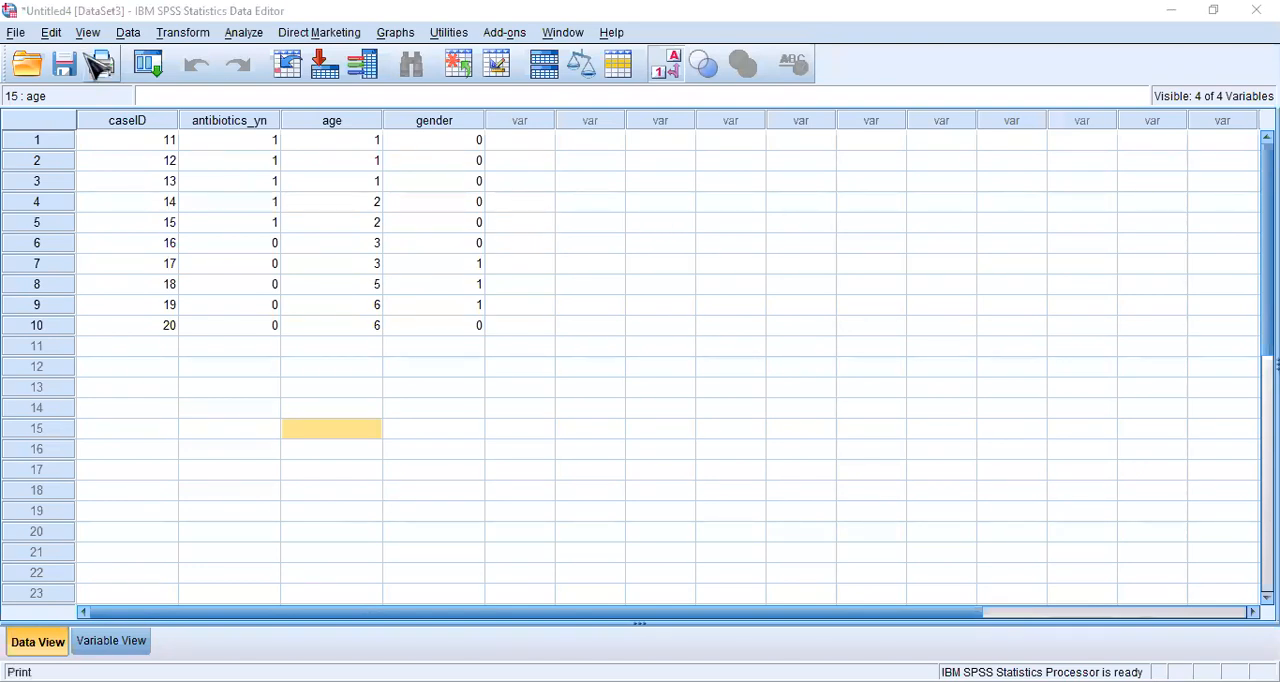
{"action": "left_click", "coordinate": [18, 32]}
{"action": "mouse_move", "coordinate": [205, 82]}
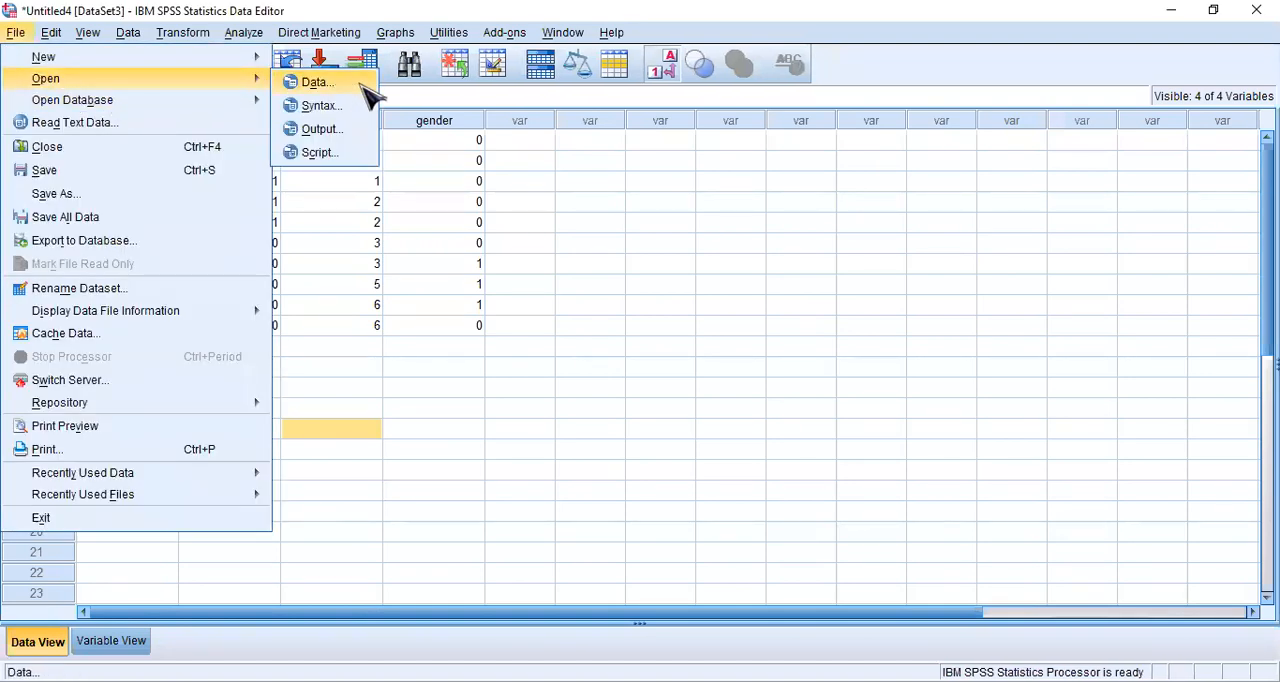
{"action": "left_click", "coordinate": [316, 83]}
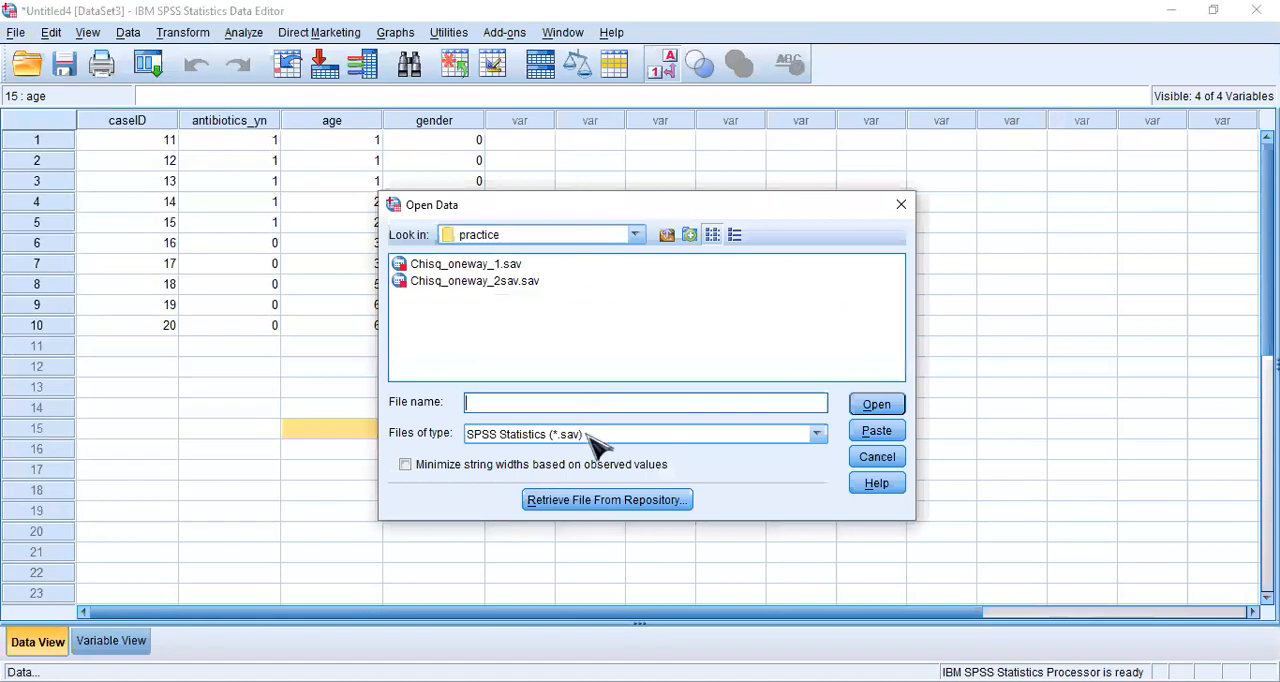
{"action": "left_click", "coordinate": [820, 435]}
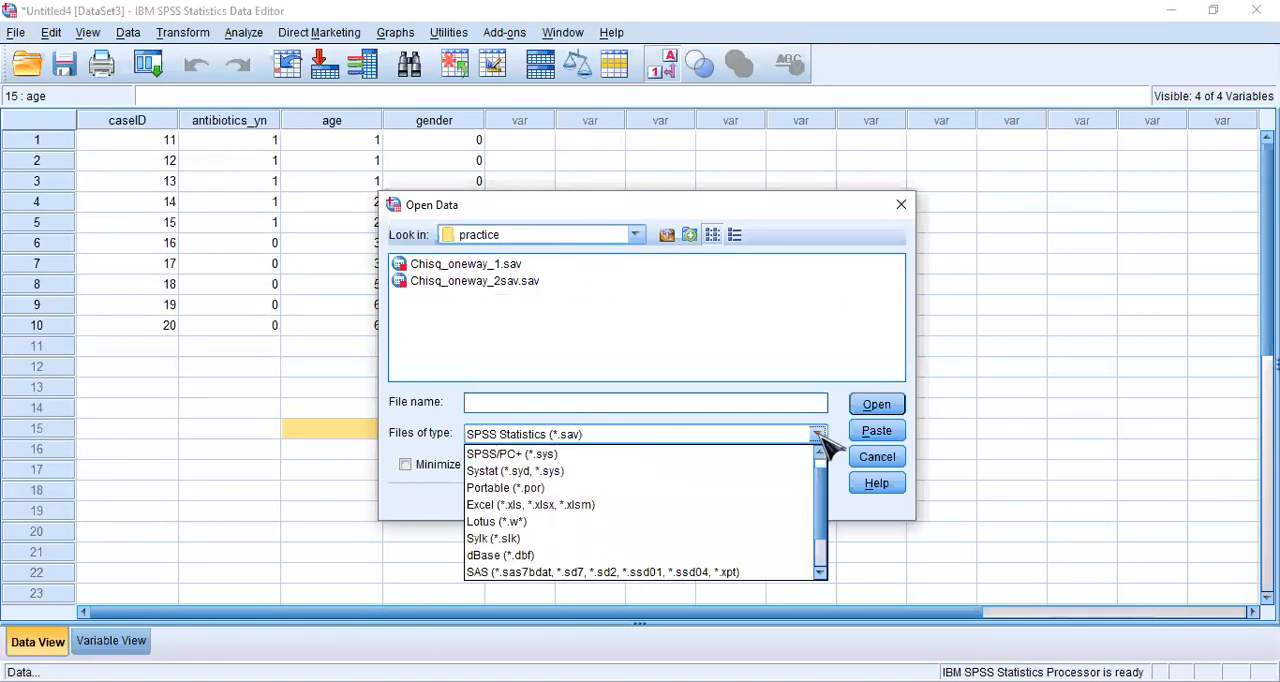
{"action": "left_click", "coordinate": [596, 505]}
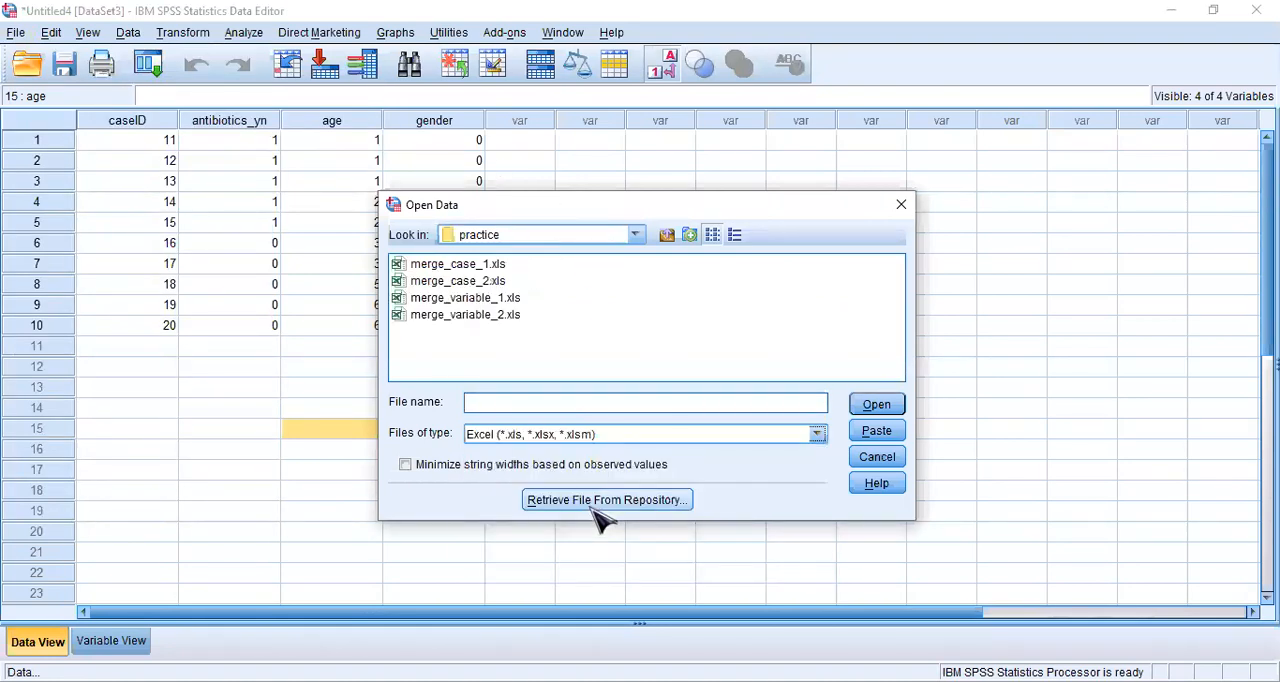
{"action": "left_click", "coordinate": [482, 267]}
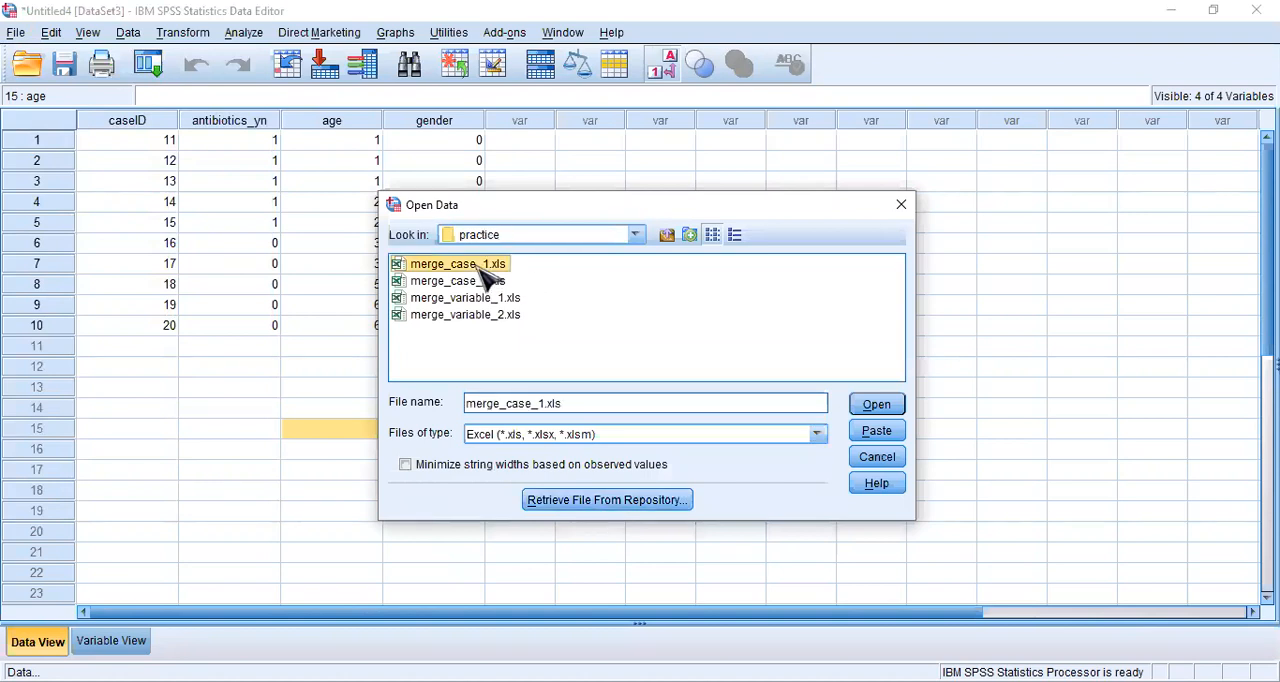
{"action": "left_click", "coordinate": [887, 408]}
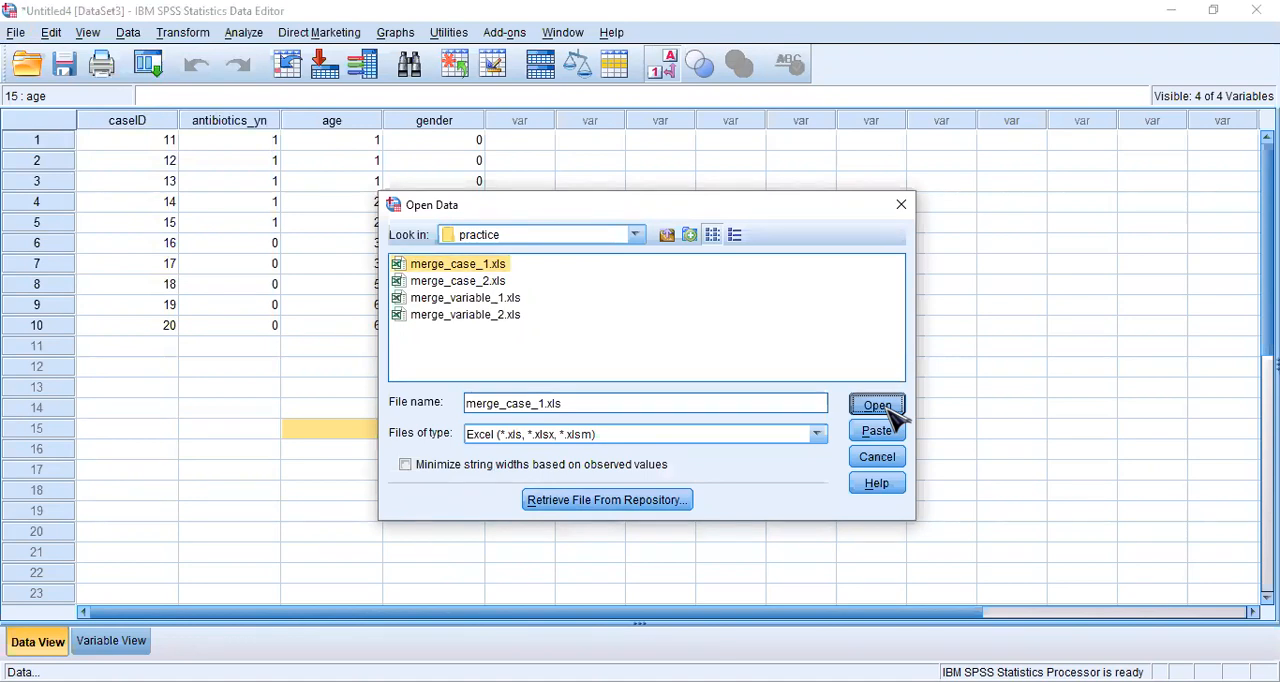
{"action": "left_click", "coordinate": [592, 428]}
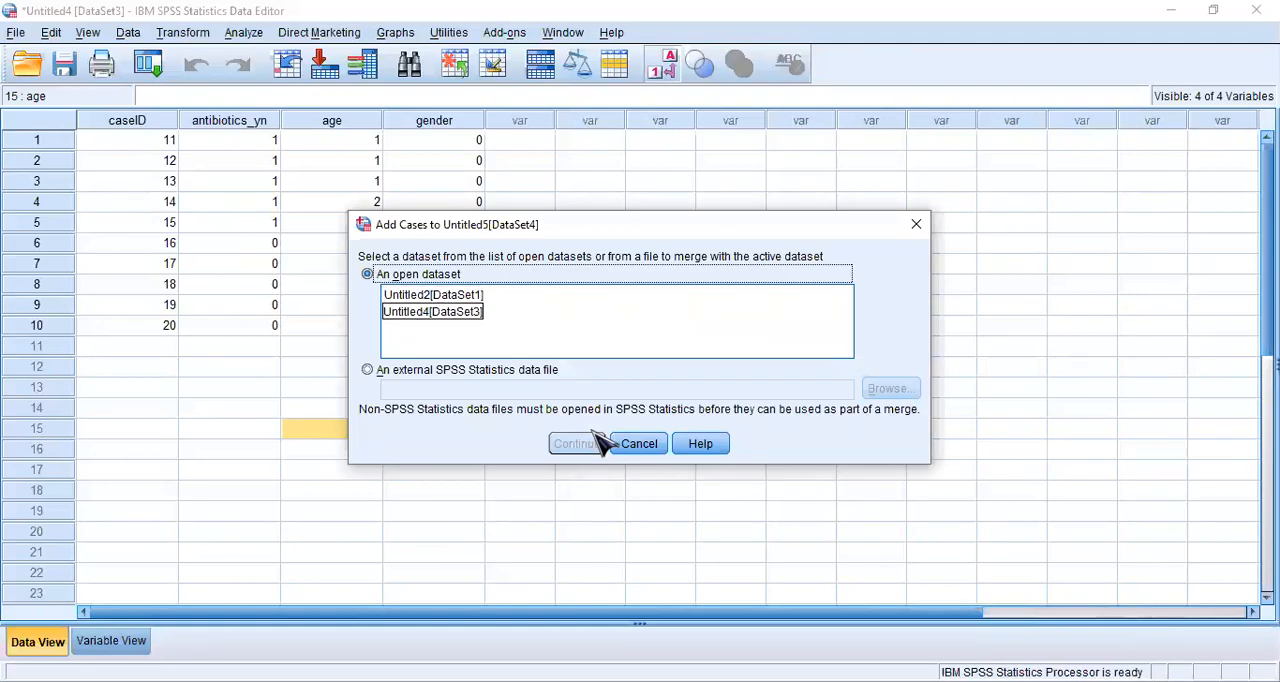
- Add the cases from the open dataset Untitled4[DataSet3] to Untitled5[DataSet4]
{"action": "left_click", "coordinate": [433, 312]}
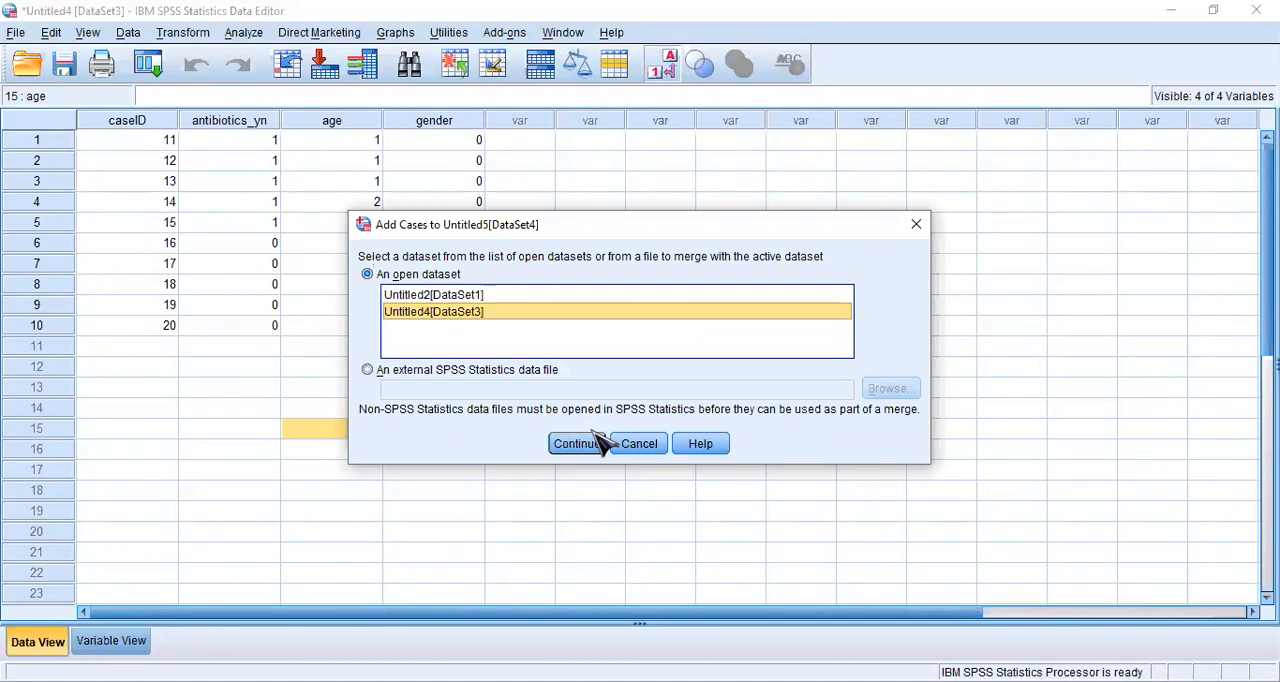
{"action": "left_click", "coordinate": [594, 440]}
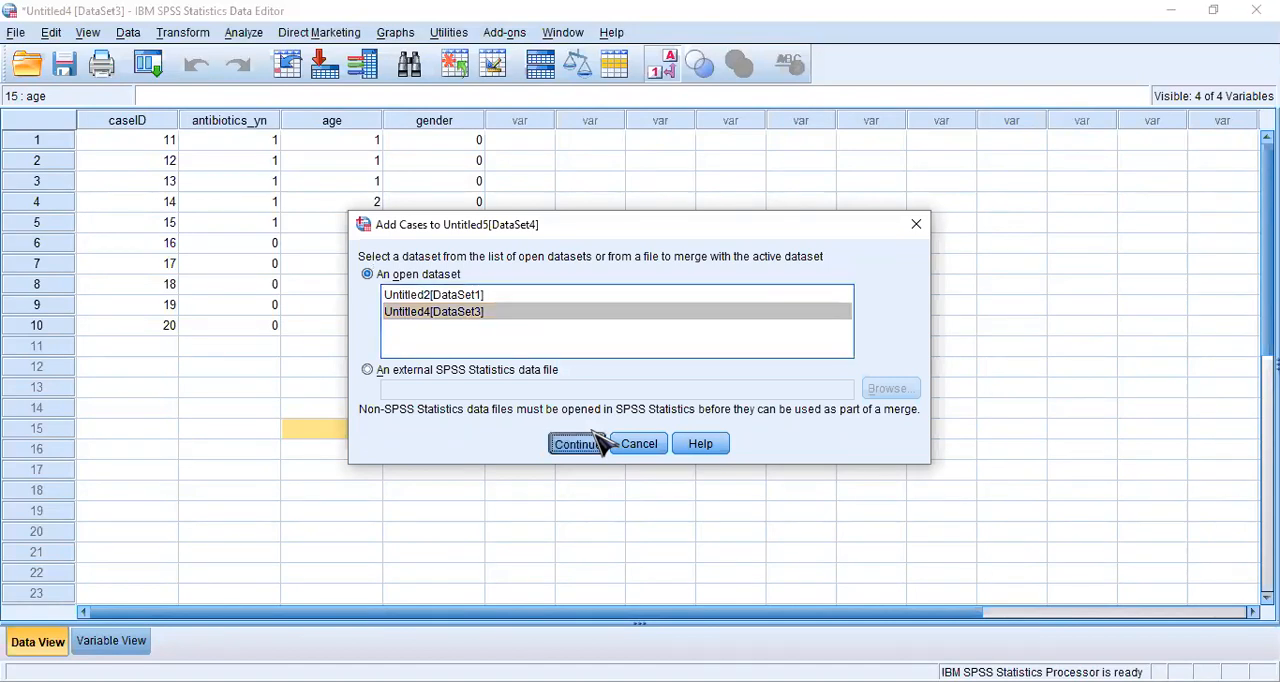
{"action": "left_click", "coordinate": [536, 491]}
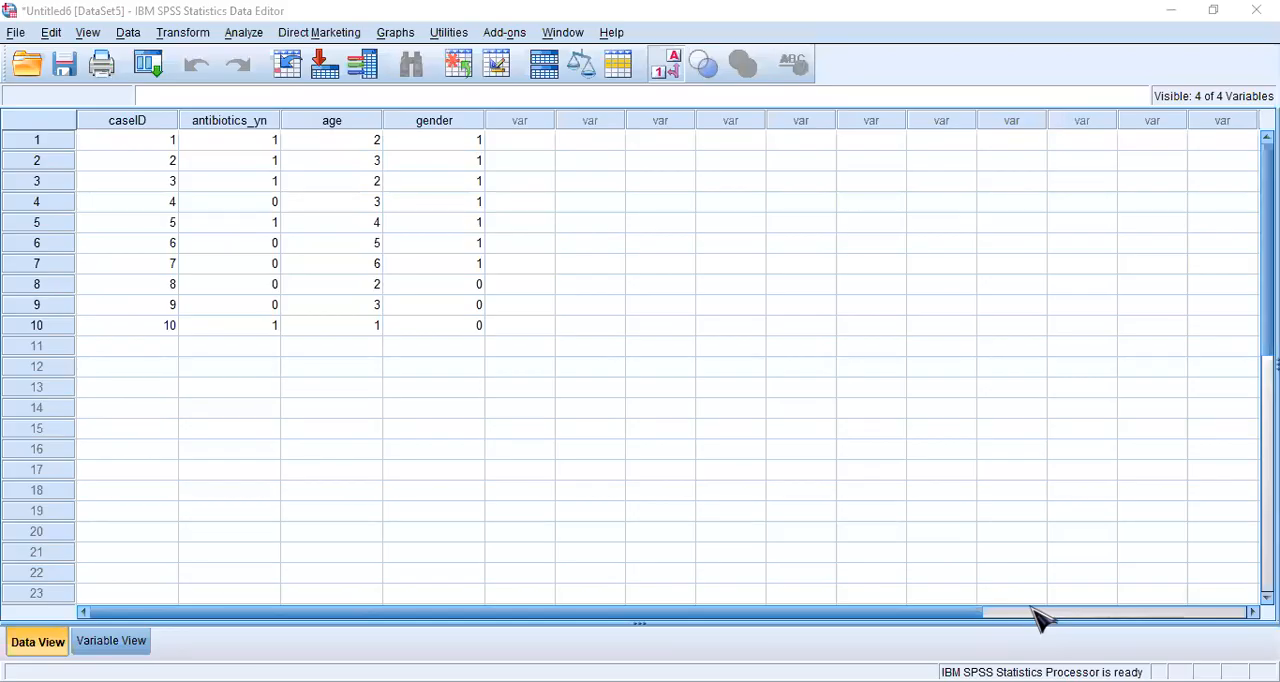
- Open the Excel file merge_variable_2.xls from the practice folder and return to the Untitled6 [DataSet5] window
{"action": "left_click", "coordinate": [662, 326]}
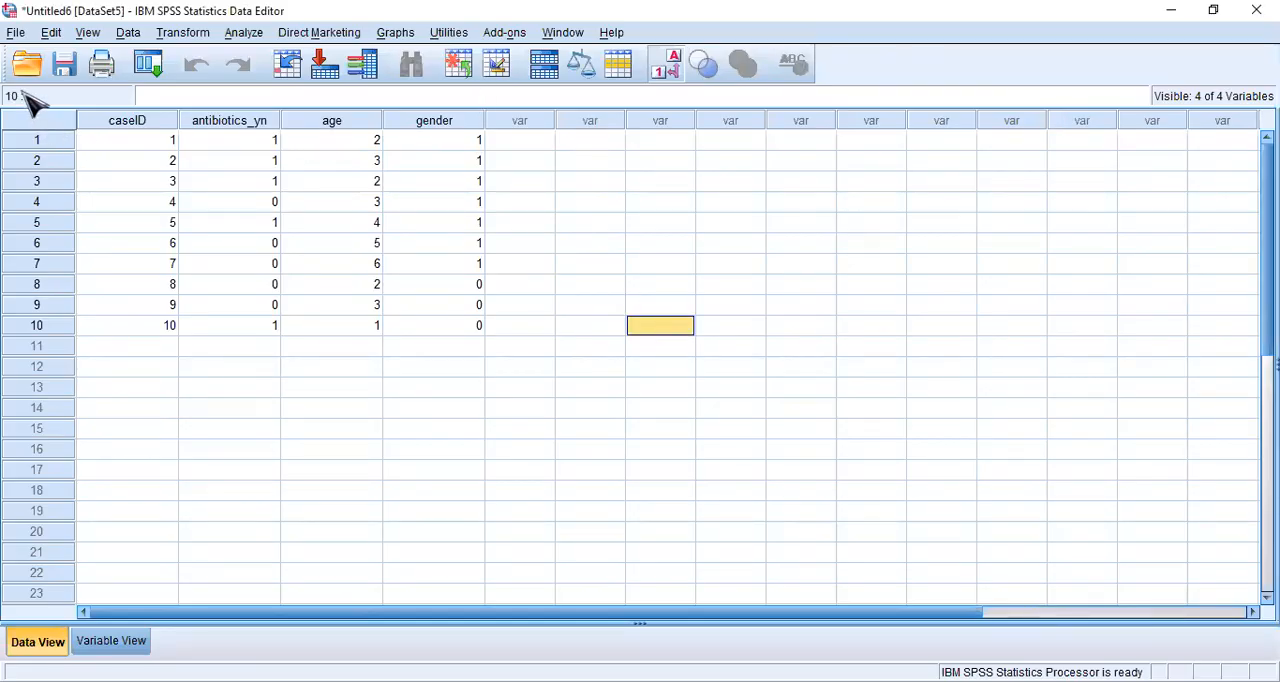
{"action": "left_click", "coordinate": [16, 32]}
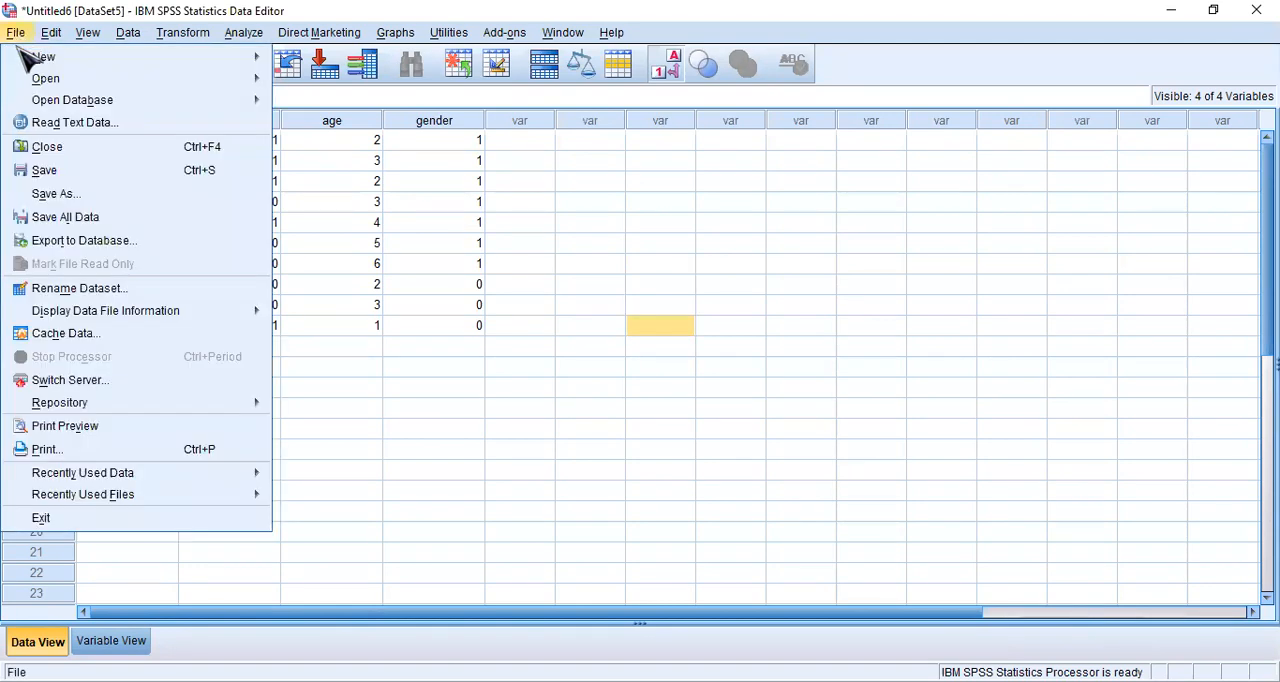
{"action": "mouse_move", "coordinate": [255, 82]}
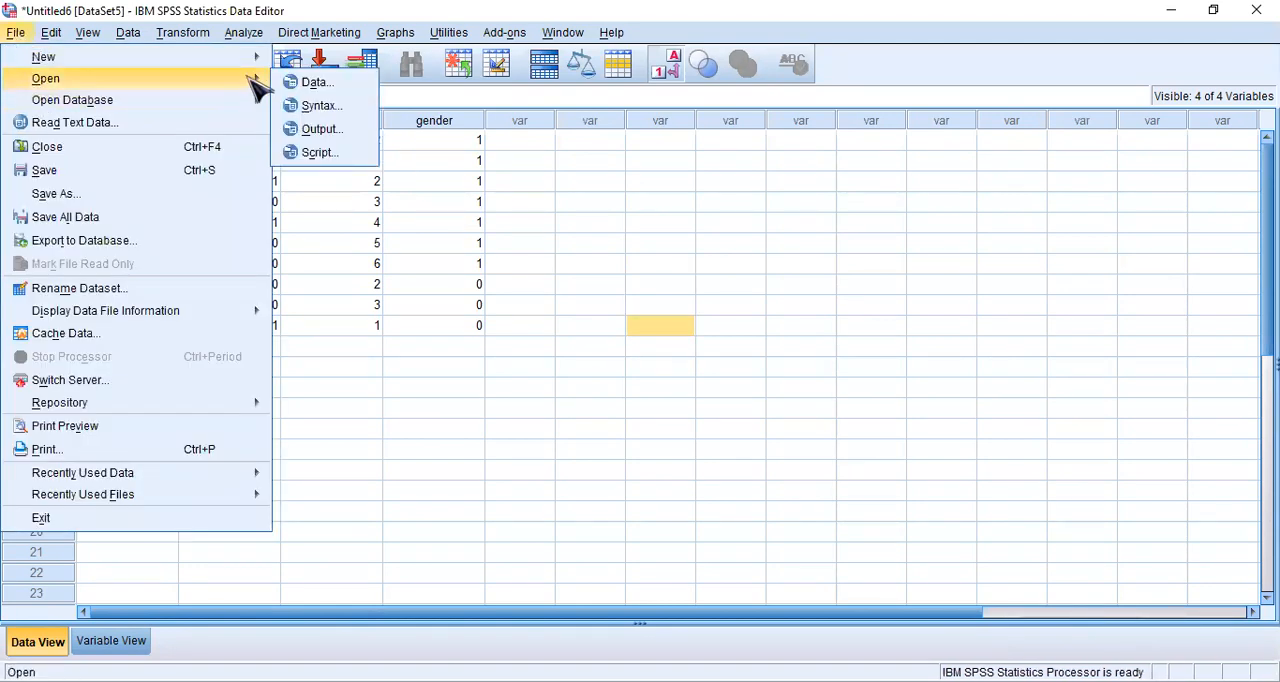
{"action": "left_click", "coordinate": [320, 82]}
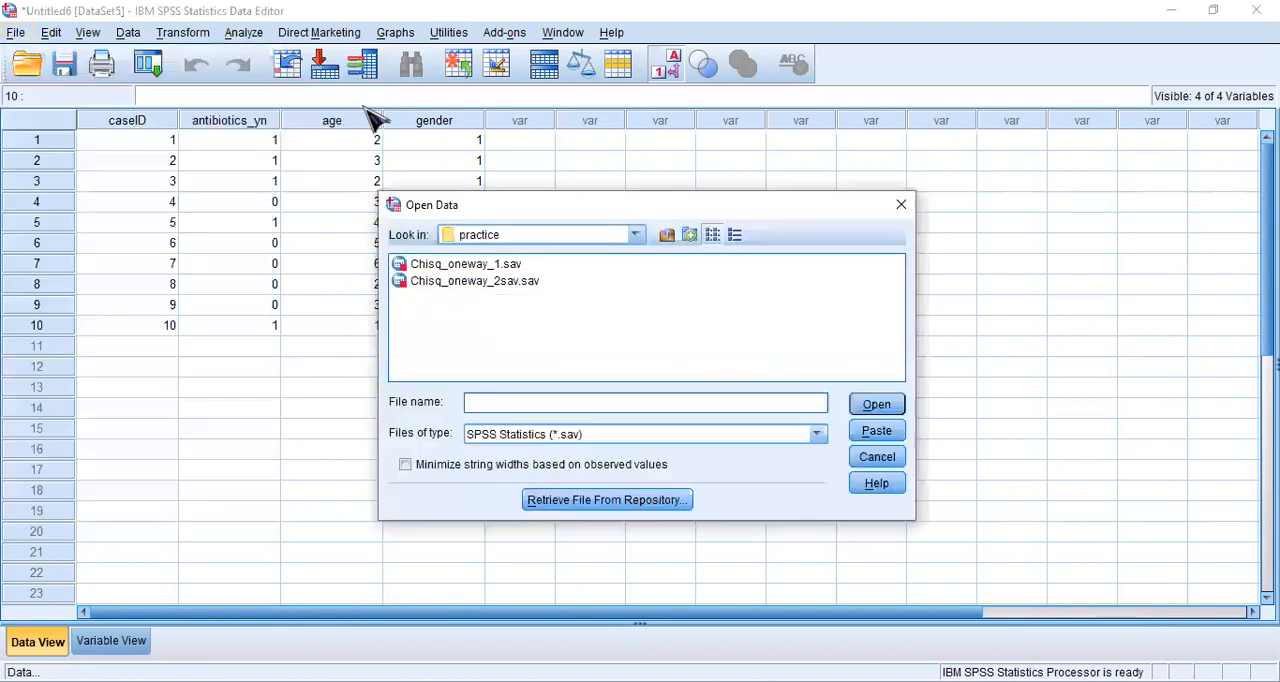
{"action": "left_click", "coordinate": [820, 434]}
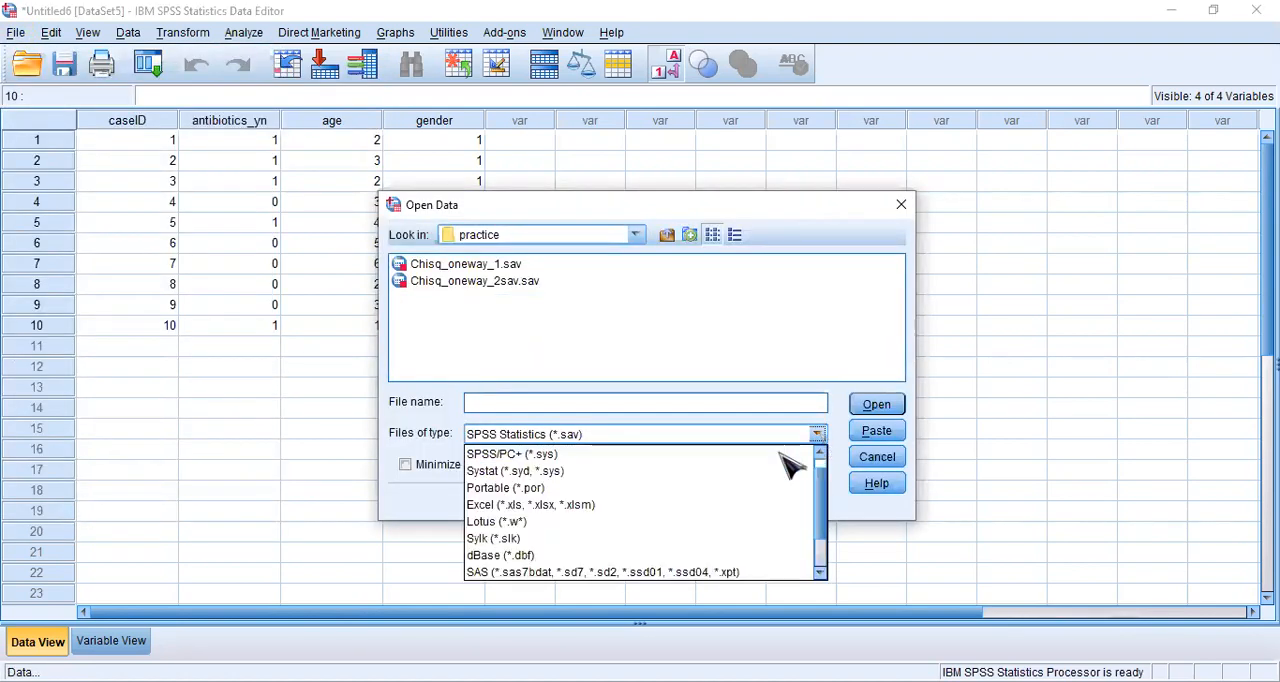
{"action": "left_click", "coordinate": [586, 508]}
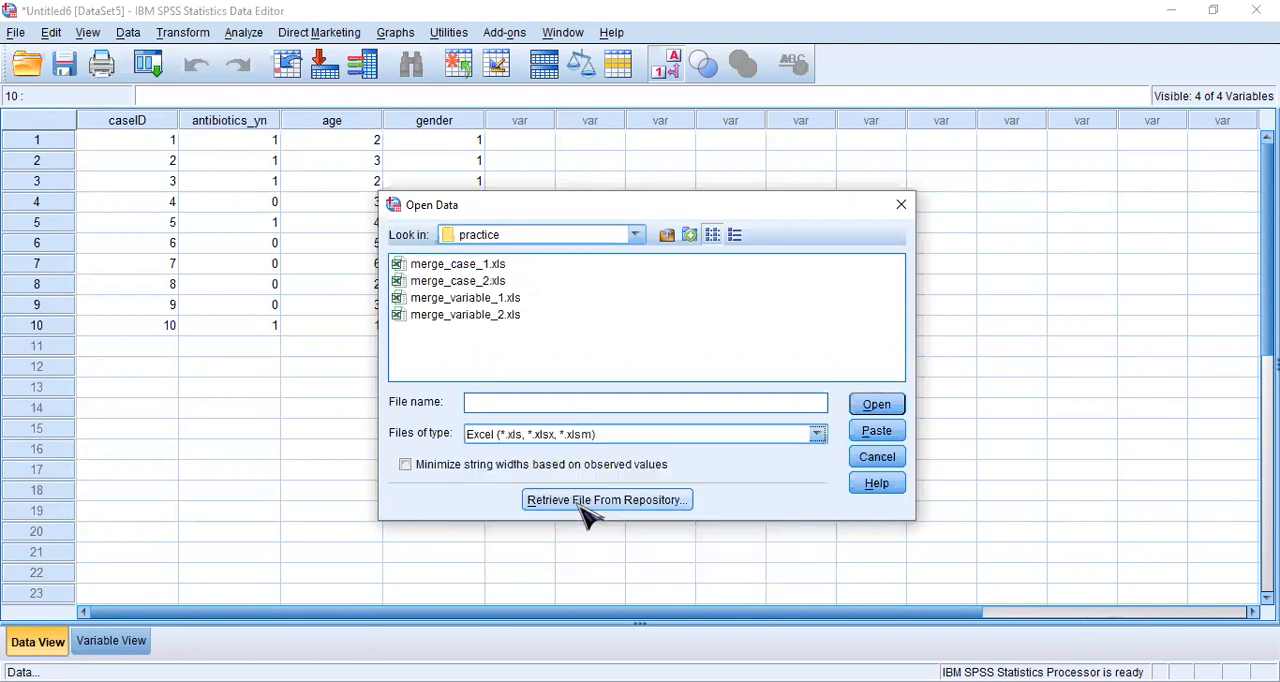
{"action": "left_click", "coordinate": [480, 316]}
{"action": "left_click", "coordinate": [876, 410]}
{"action": "left_click", "coordinate": [588, 427]}
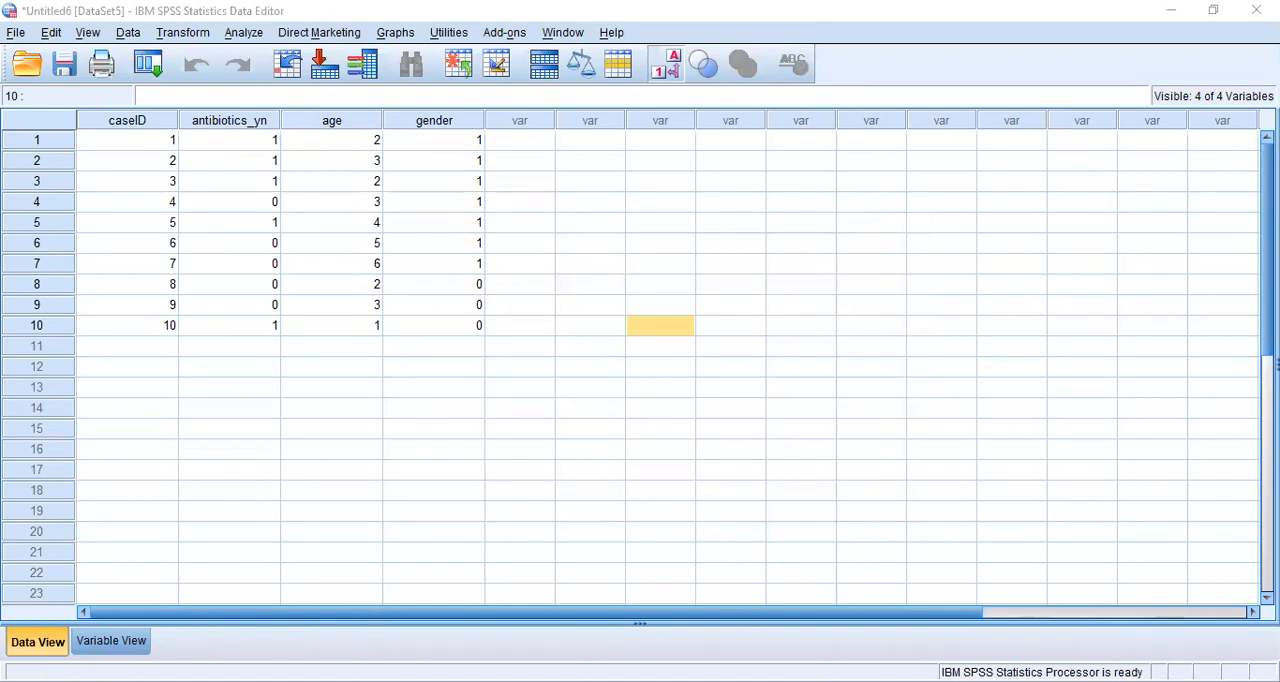
{"action": "left_click", "coordinate": [977, 622]}
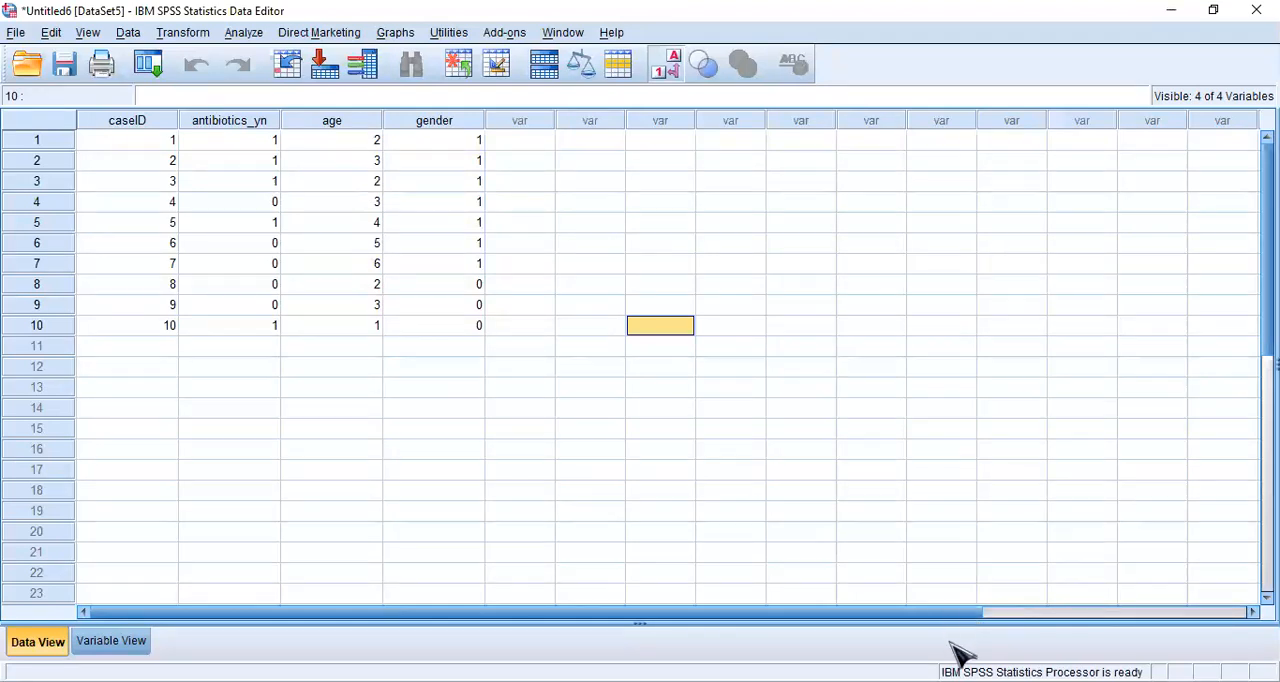
{"action": "left_click", "coordinate": [945, 681]}
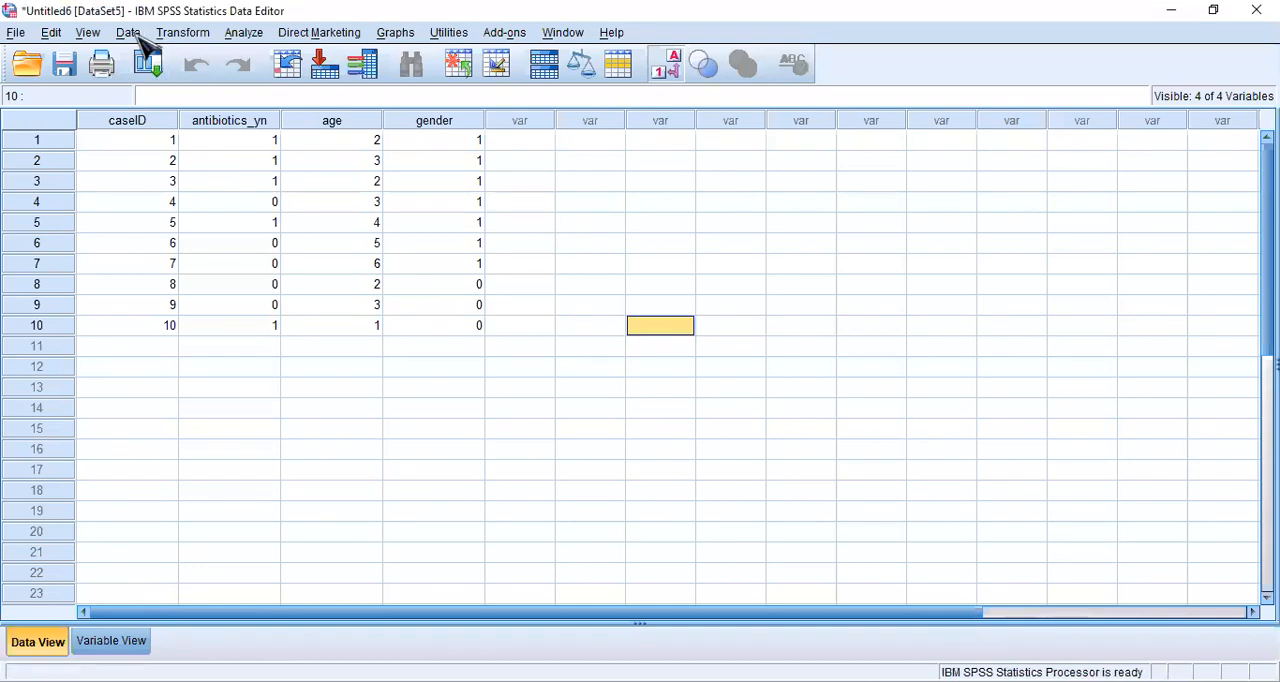
- Merge files by adding the variables complication and surgerytime from the open dataset Untitled7[DataSet6] to Untitled6[DataSet5], leaving the duplicate caseID excluded
{"action": "left_click", "coordinate": [136, 36]}
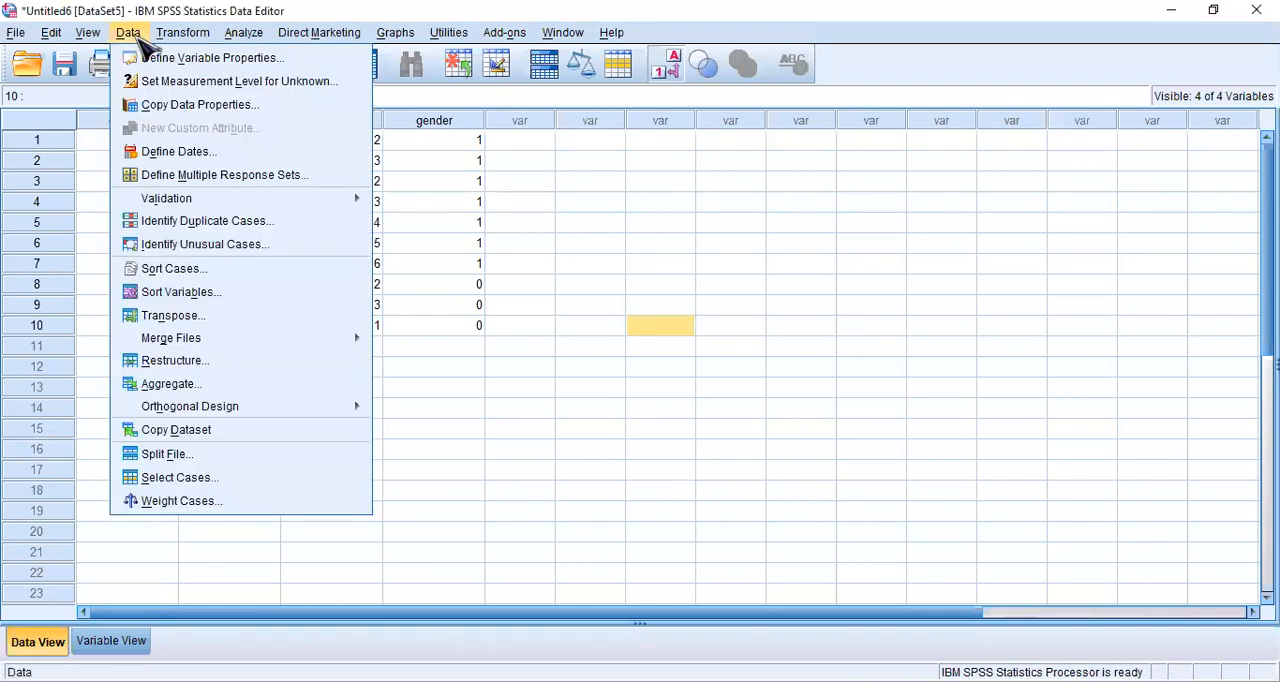
{"action": "mouse_move", "coordinate": [283, 343]}
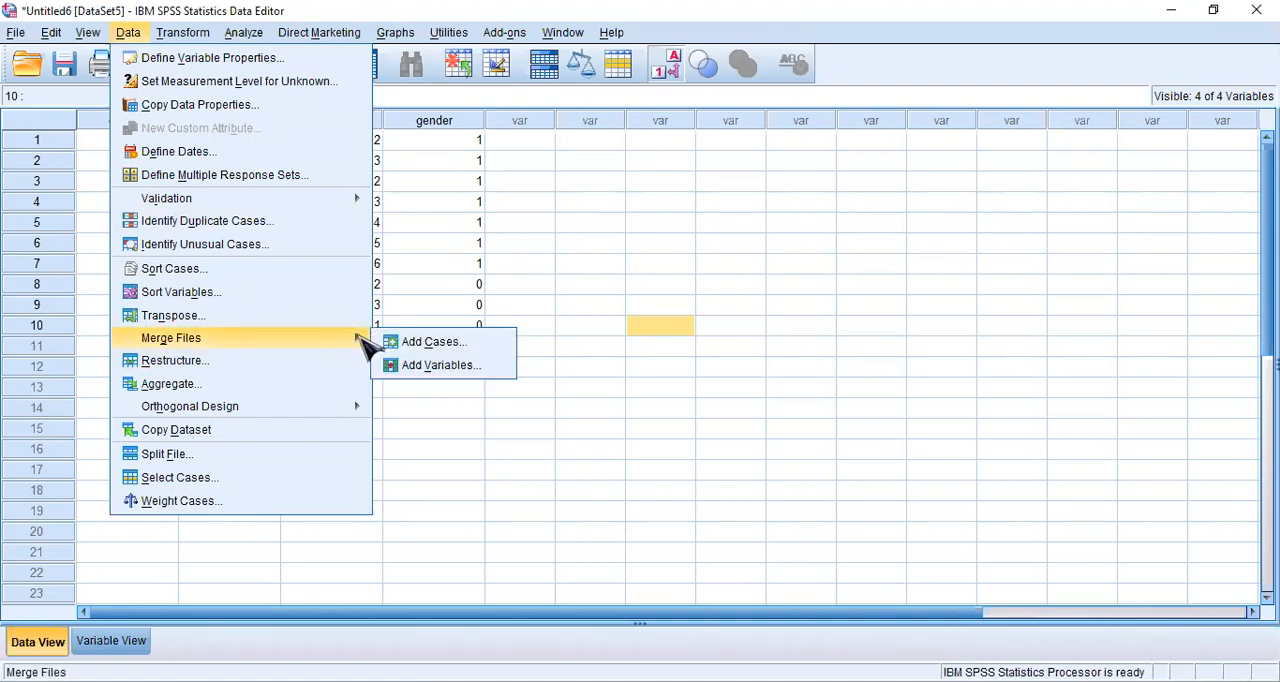
{"action": "left_click", "coordinate": [463, 368]}
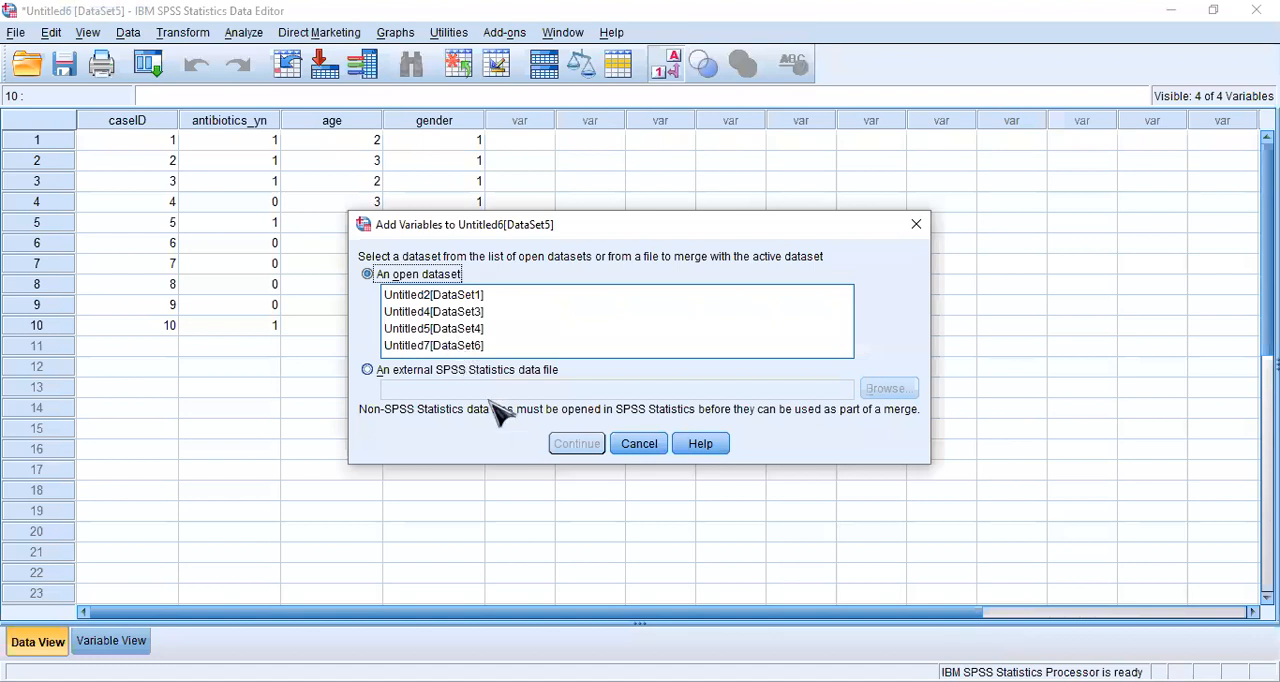
{"action": "left_click", "coordinate": [433, 345]}
{"action": "left_click", "coordinate": [577, 444]}
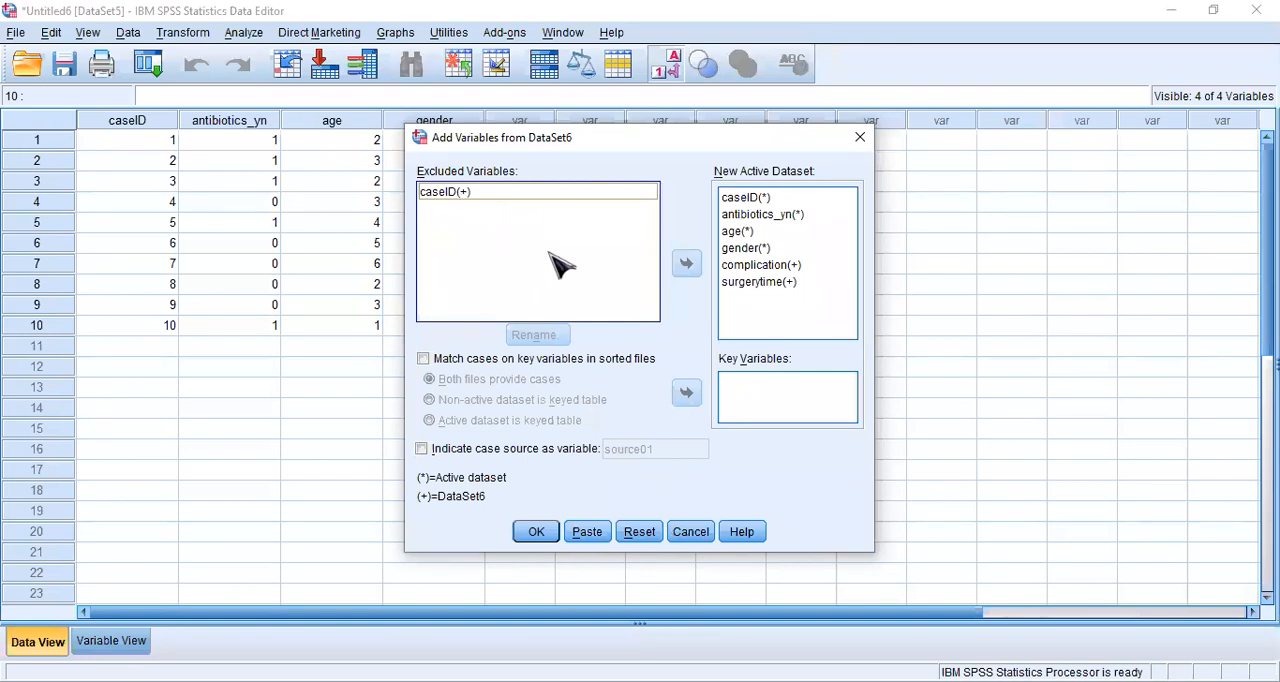
{"action": "left_click", "coordinate": [545, 536]}
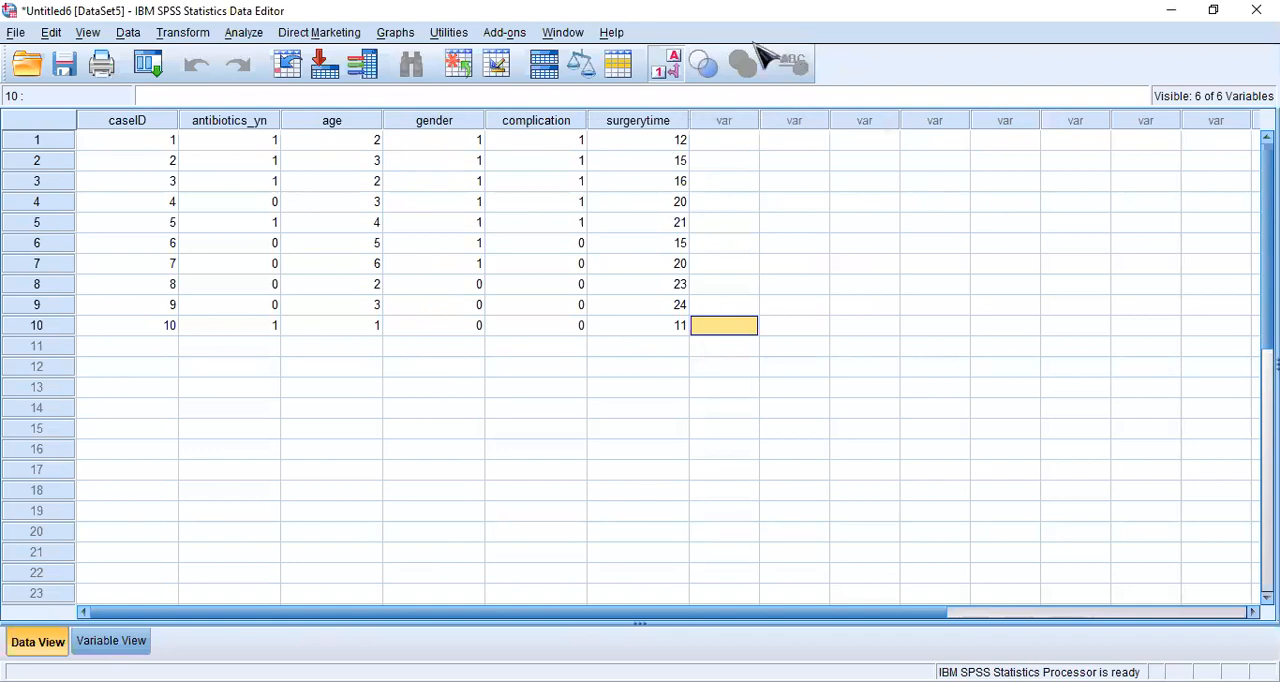
{"action": "left_click", "coordinate": [604, 556]}
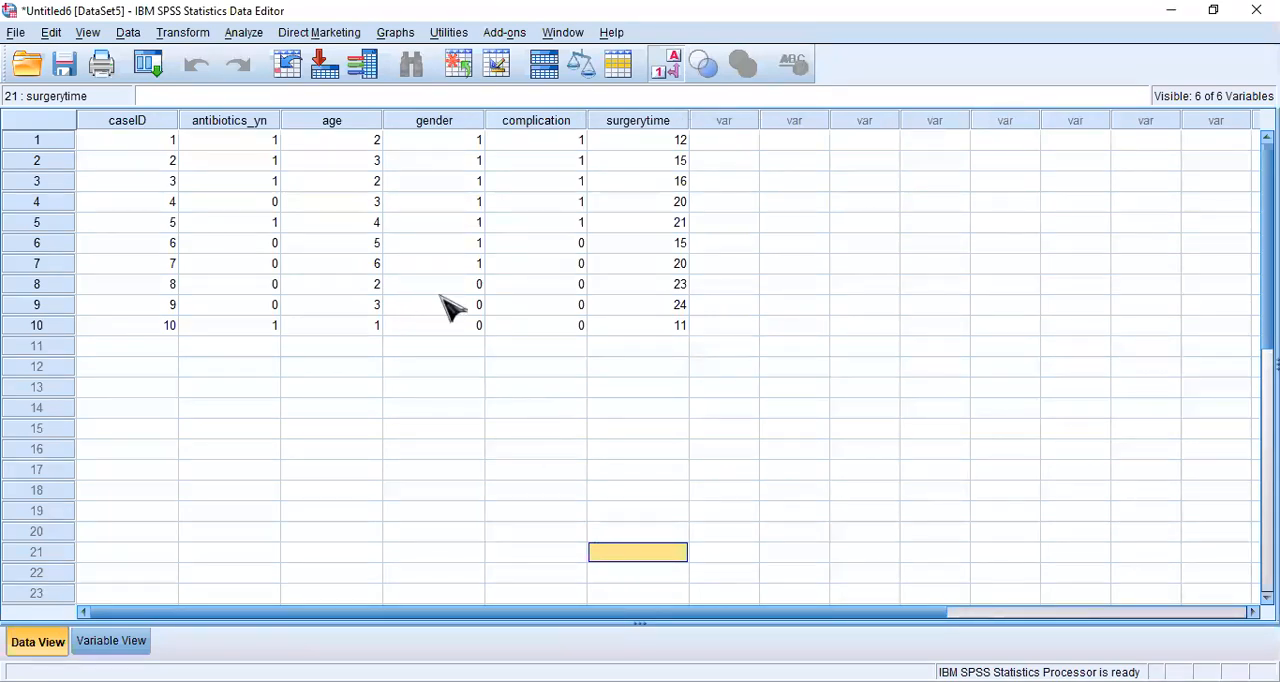
- Sort the merged dataset's cases by antibiotics_yn in ascending order and check the reordered values in that column
{"action": "left_click", "coordinate": [130, 33]}
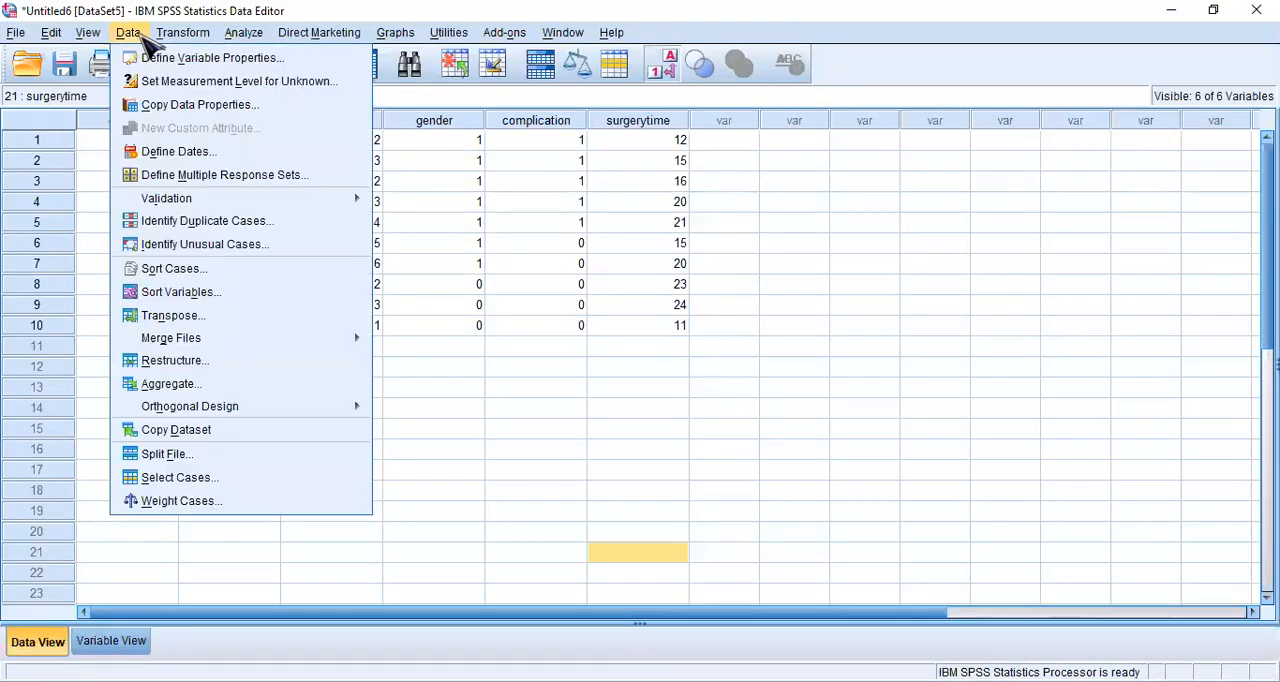
{"action": "left_click", "coordinate": [615, 429]}
{"action": "left_click", "coordinate": [140, 35]}
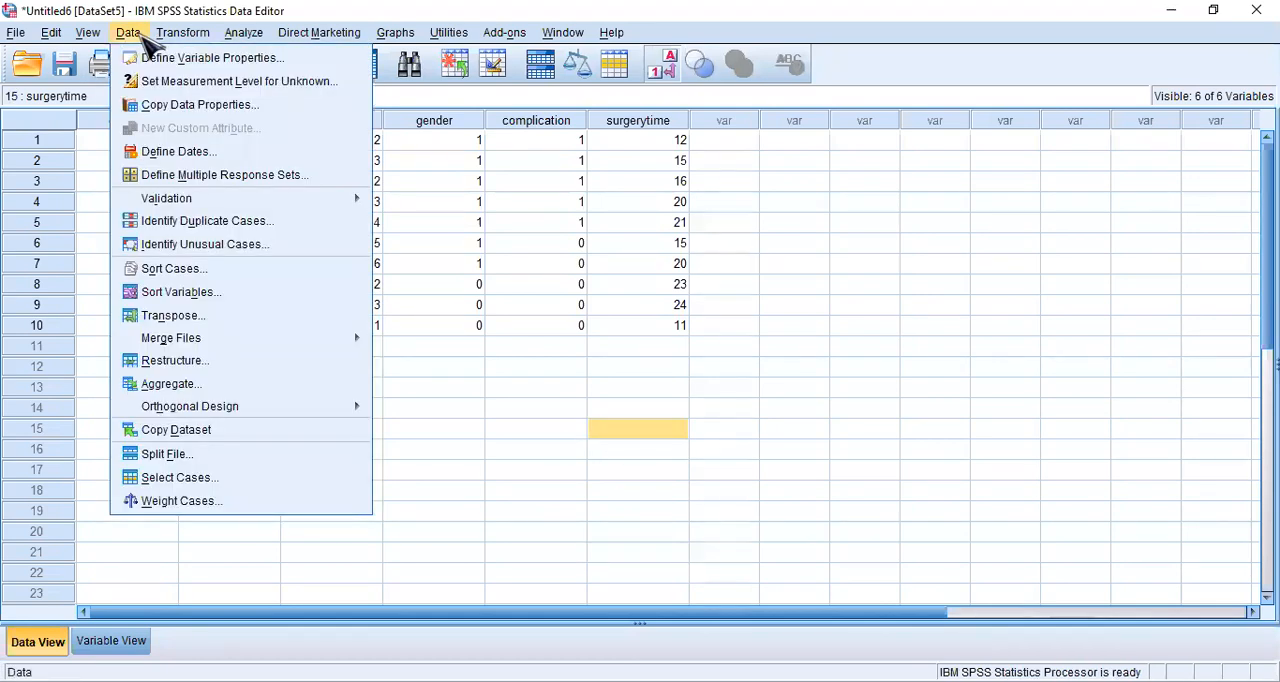
{"action": "left_click", "coordinate": [253, 275]}
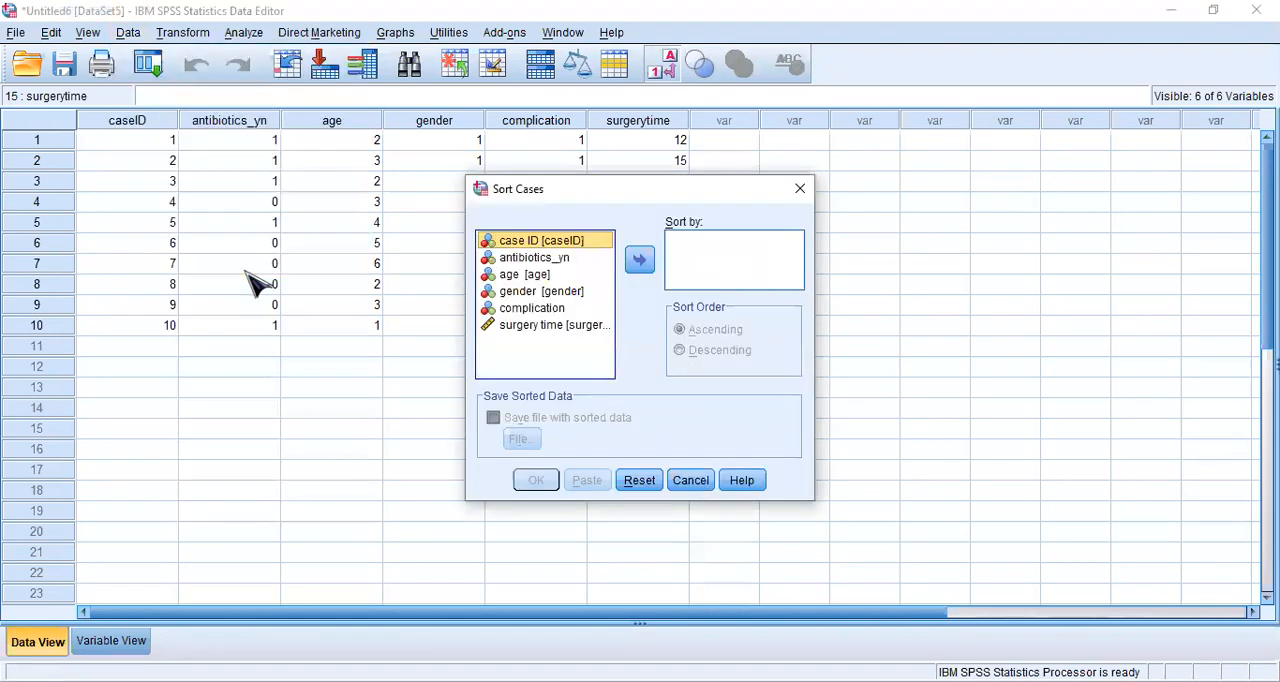
{"action": "left_click", "coordinate": [548, 258]}
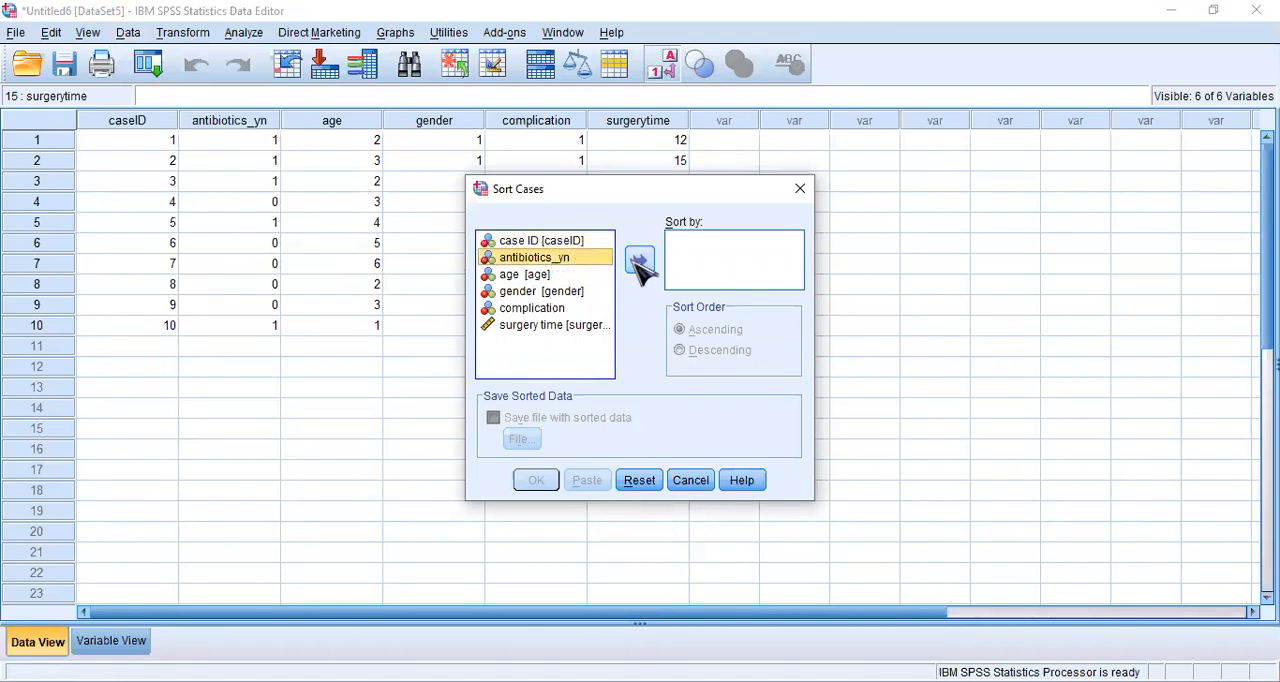
{"action": "left_click", "coordinate": [639, 261]}
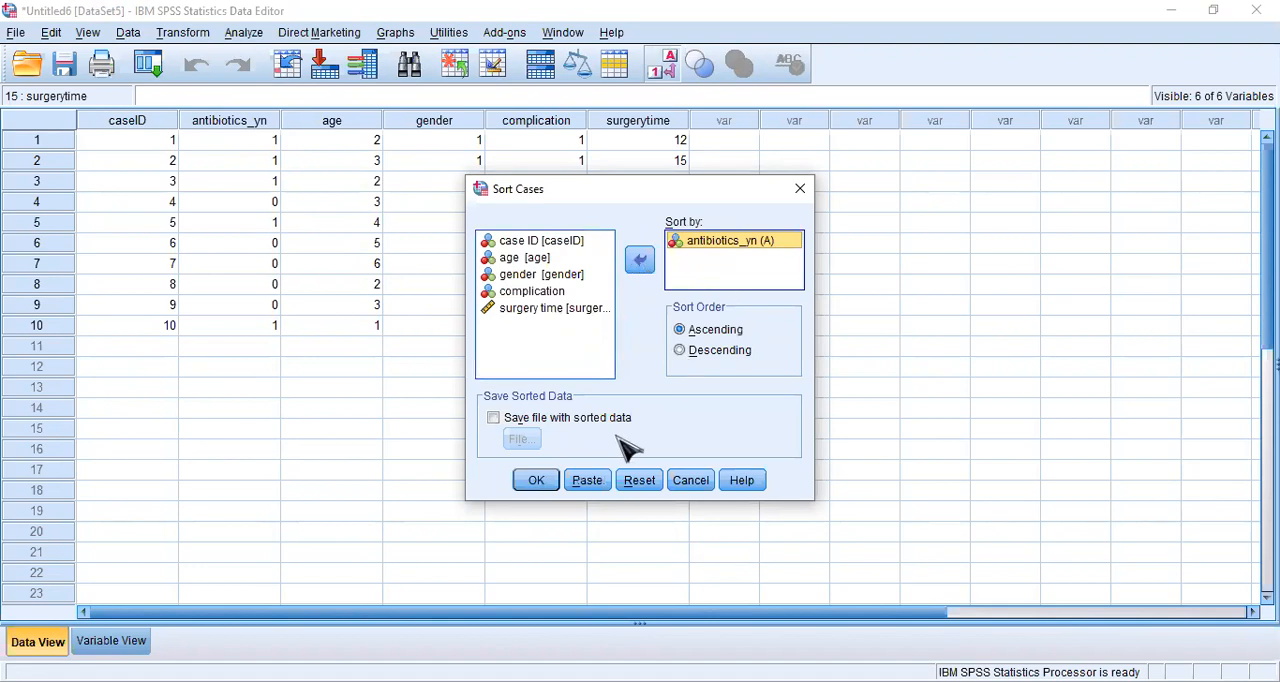
{"action": "left_click", "coordinate": [533, 481]}
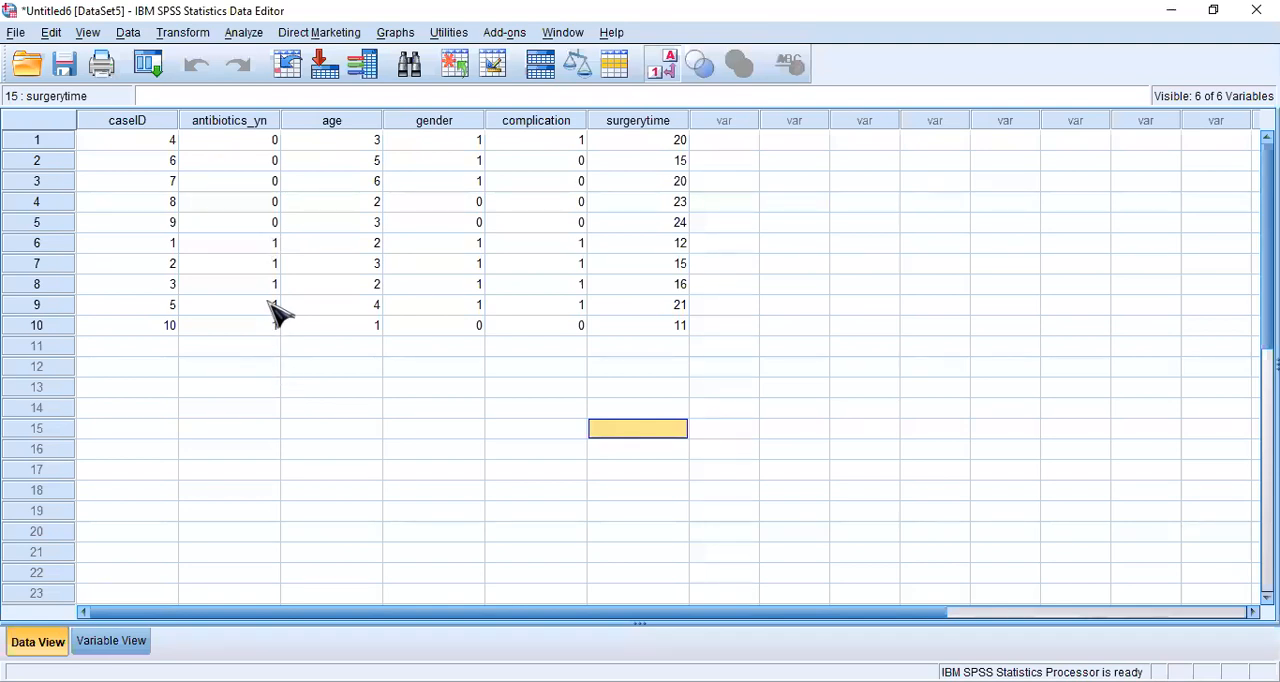
{"action": "left_click", "coordinate": [265, 146]}
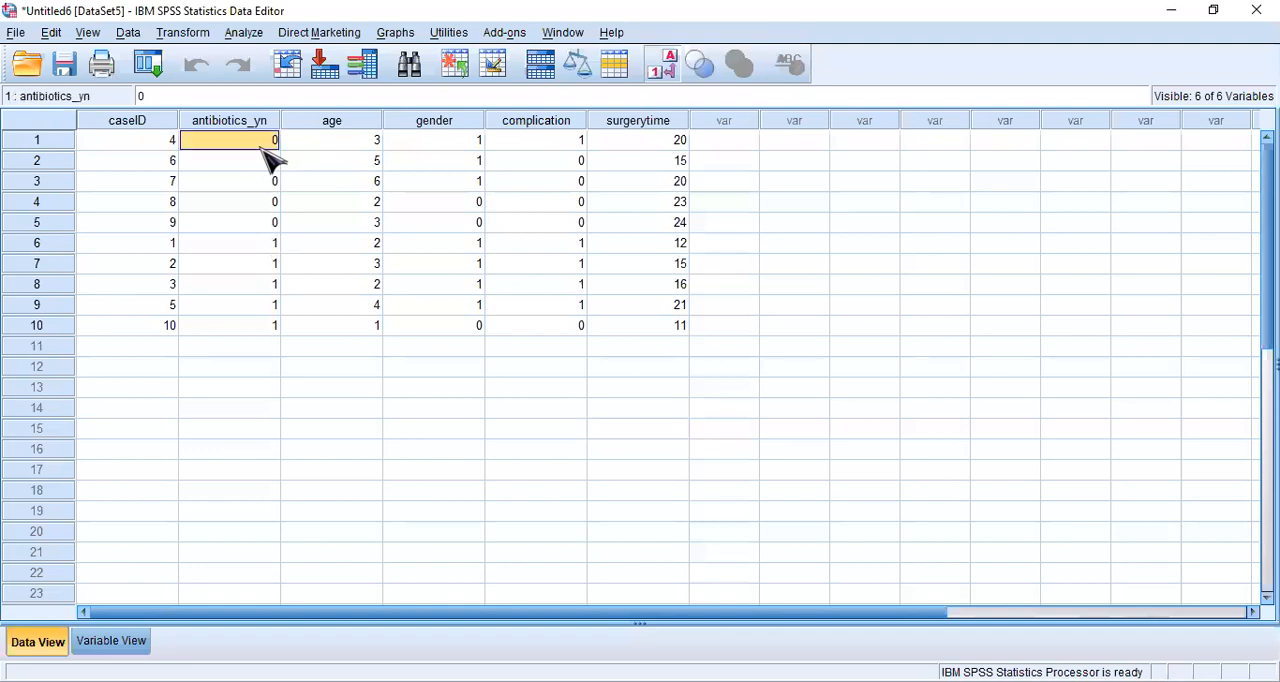
{"action": "left_click", "coordinate": [253, 312]}
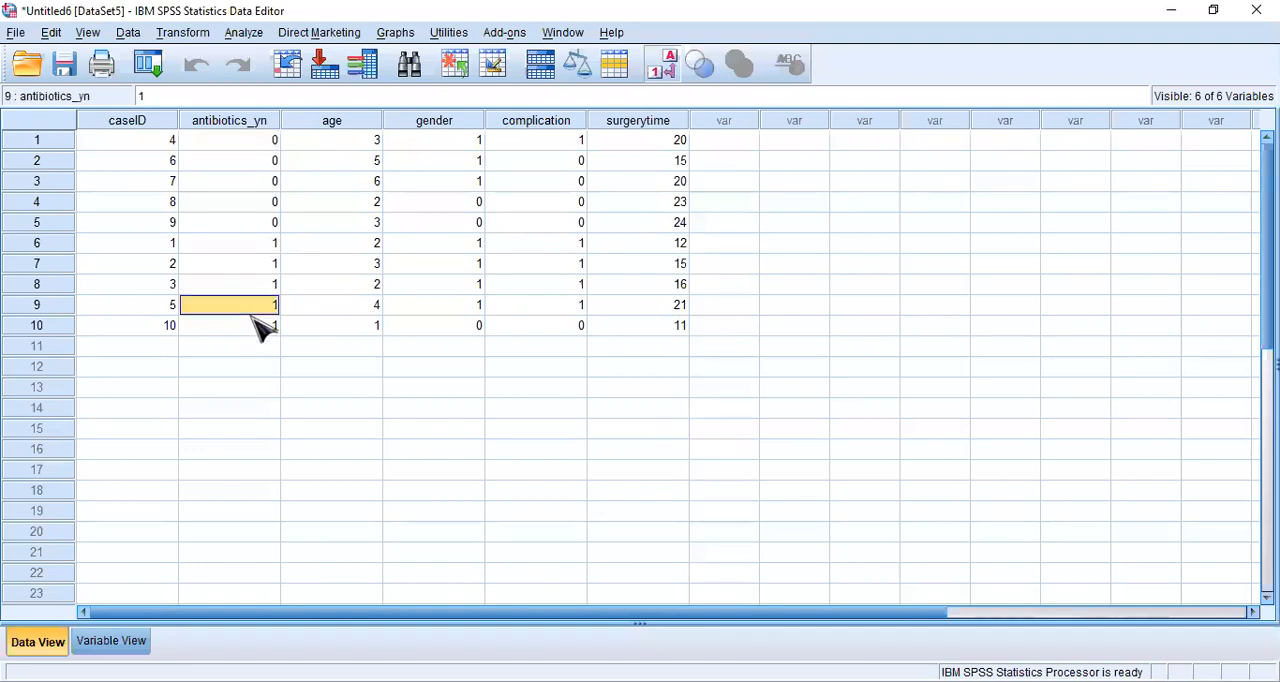
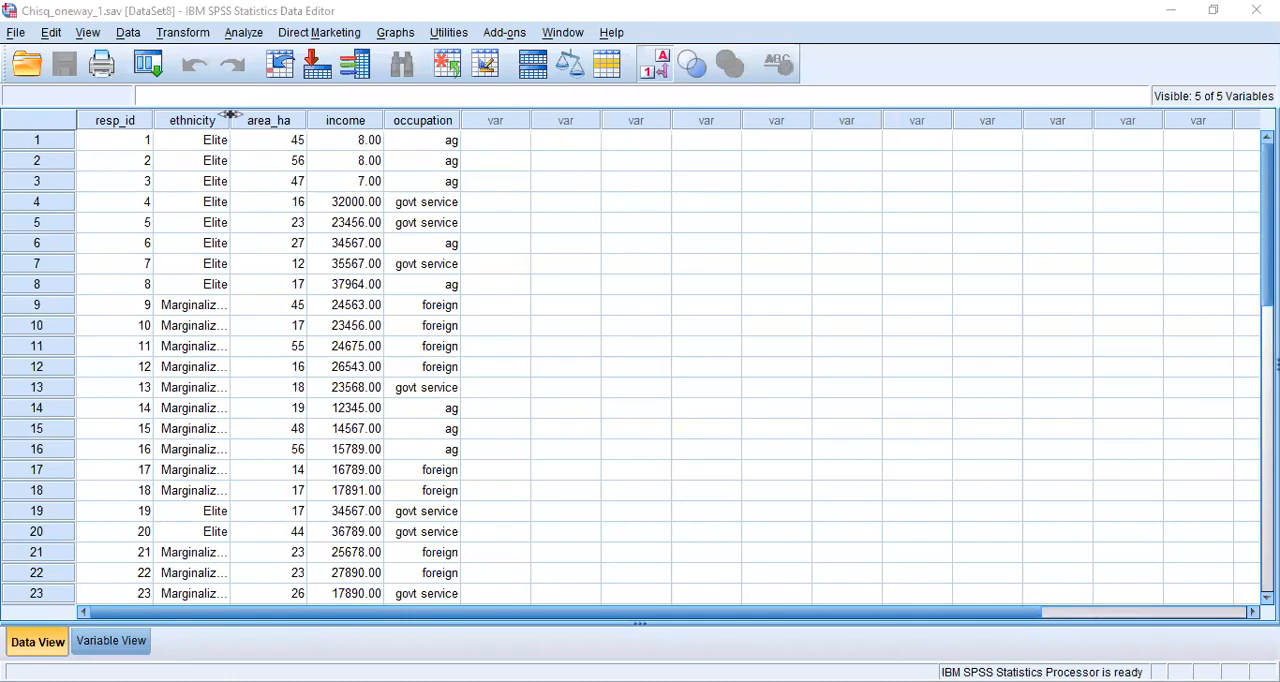
- Widen the ethnicity column to fit its full value labels and inspect the coded values for respondents 9 and 10
{"action": "left_click_drag", "start_coordinate": [230, 115], "coordinate": [415, 160]}
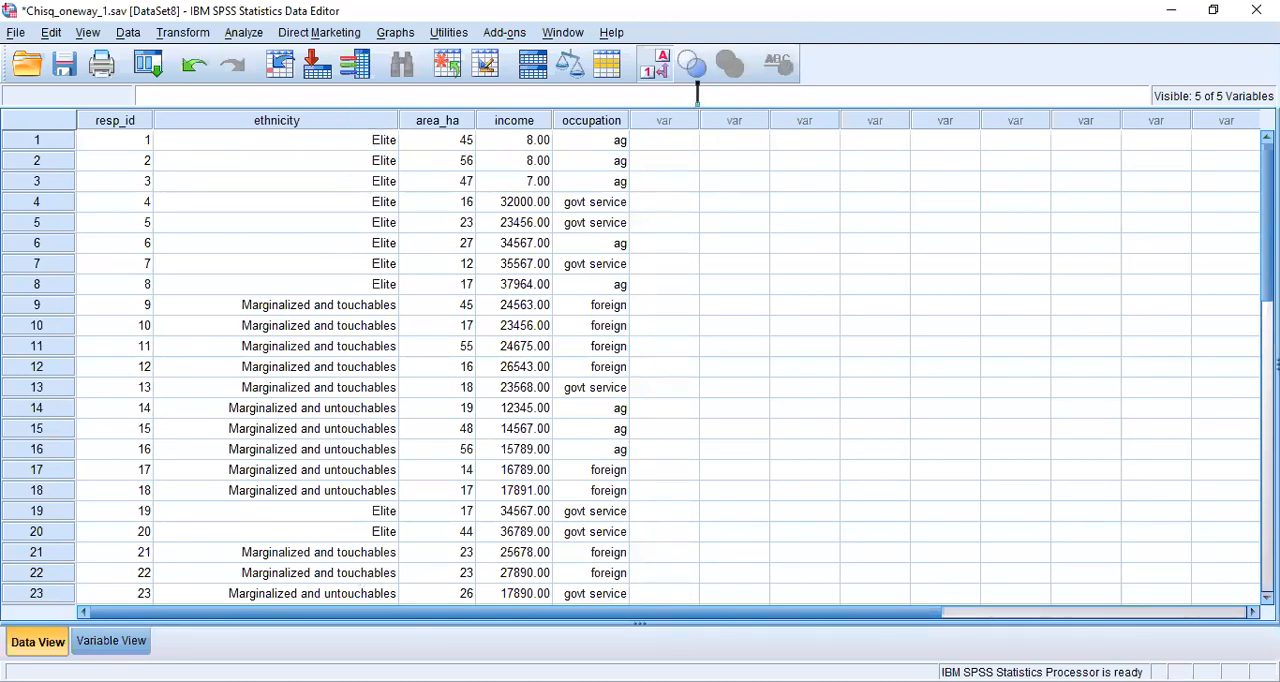
{"action": "left_click", "coordinate": [655, 70]}
{"action": "left_click", "coordinate": [360, 306]}
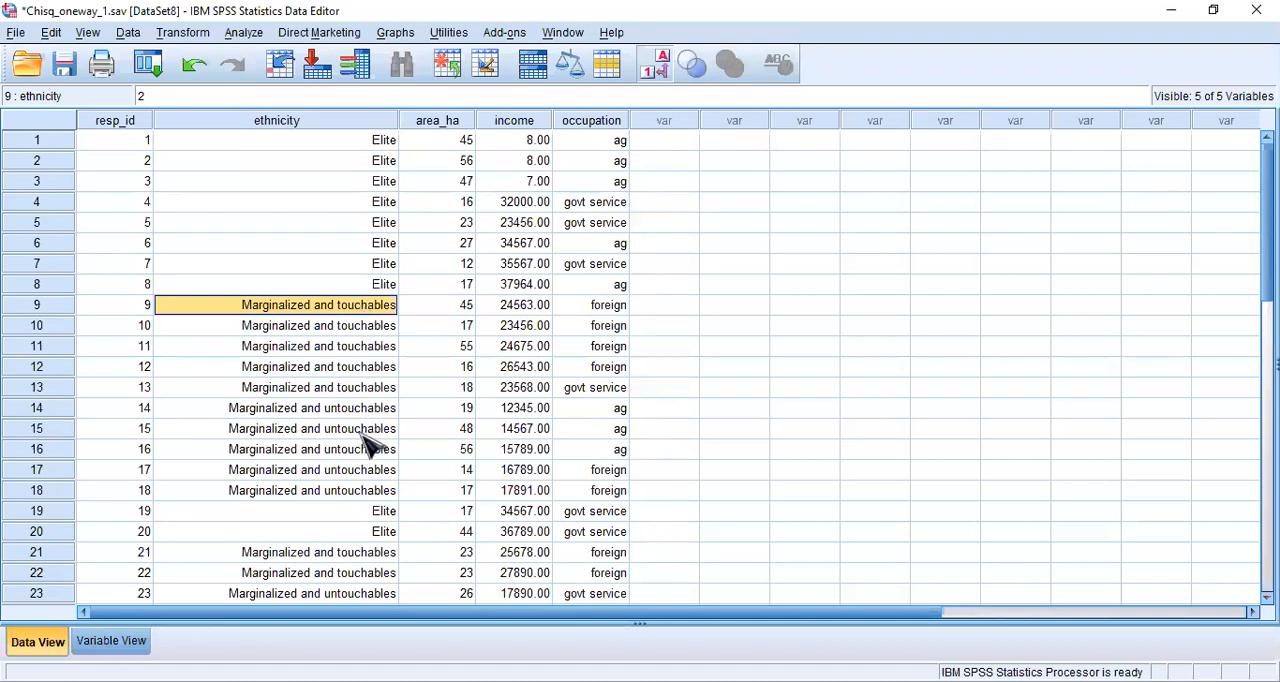
{"action": "left_click", "coordinate": [357, 333]}
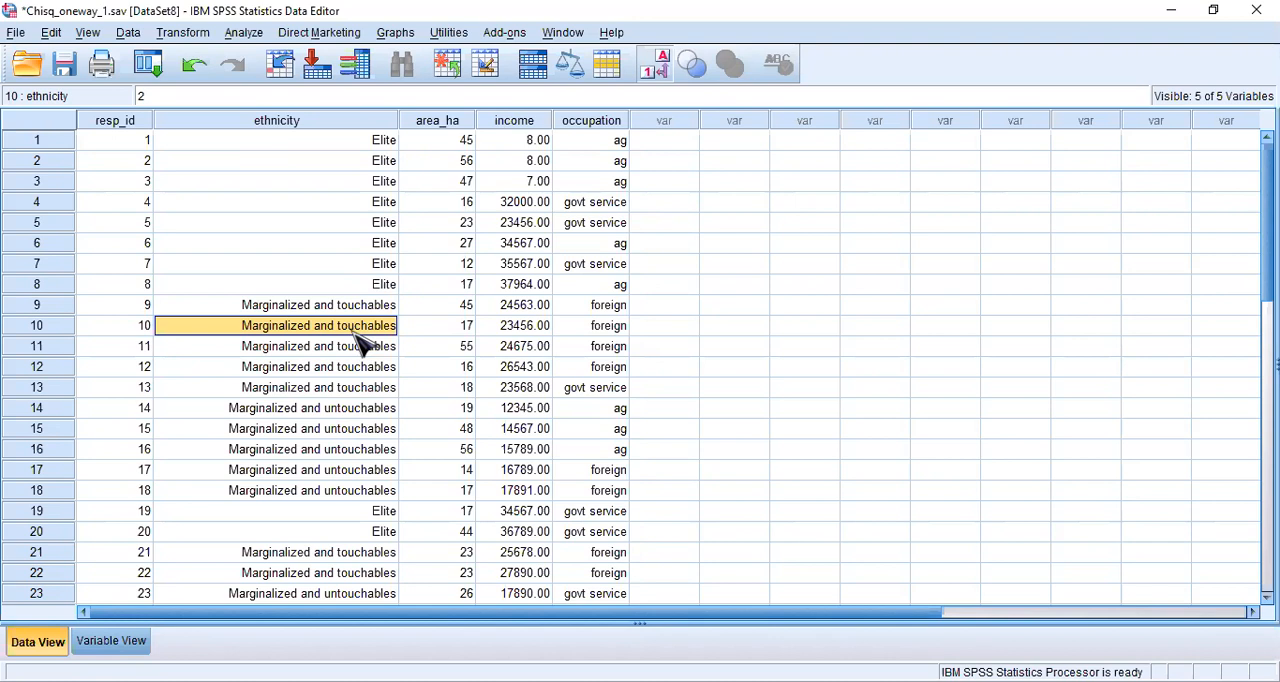
- Start Recode into Different Variables with ethnicity as the input variable
{"action": "left_click", "coordinate": [186, 34]}
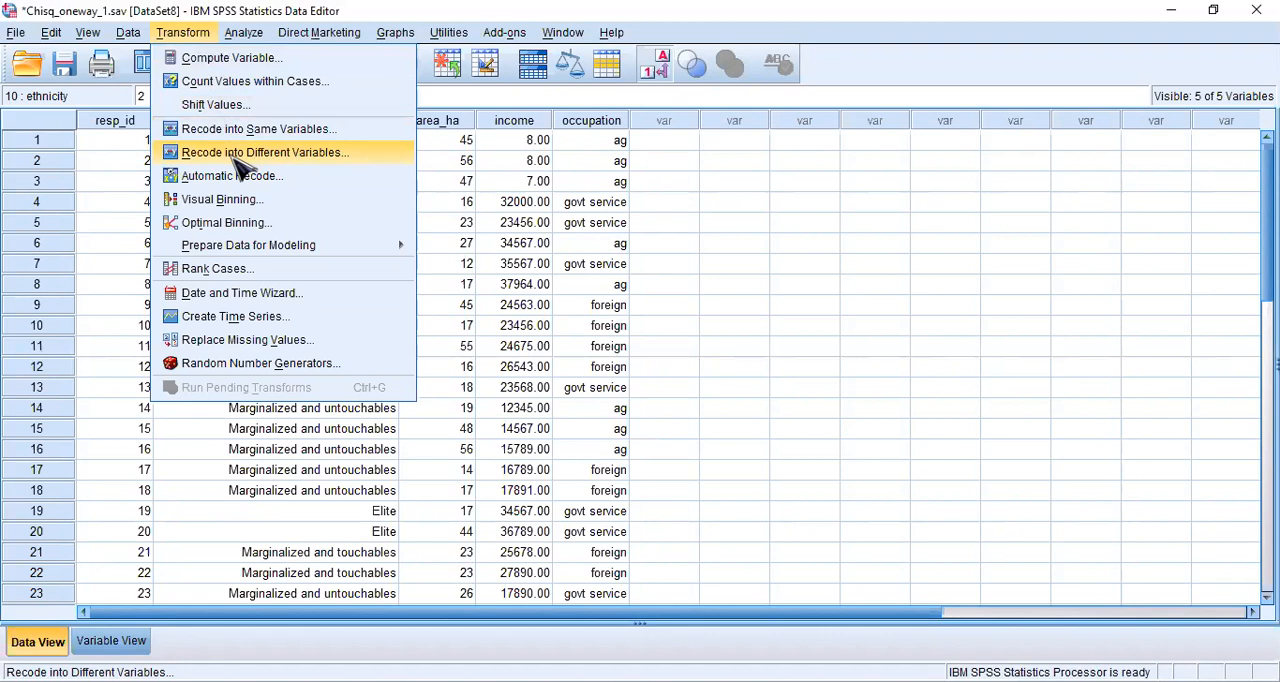
{"action": "left_click", "coordinate": [338, 164]}
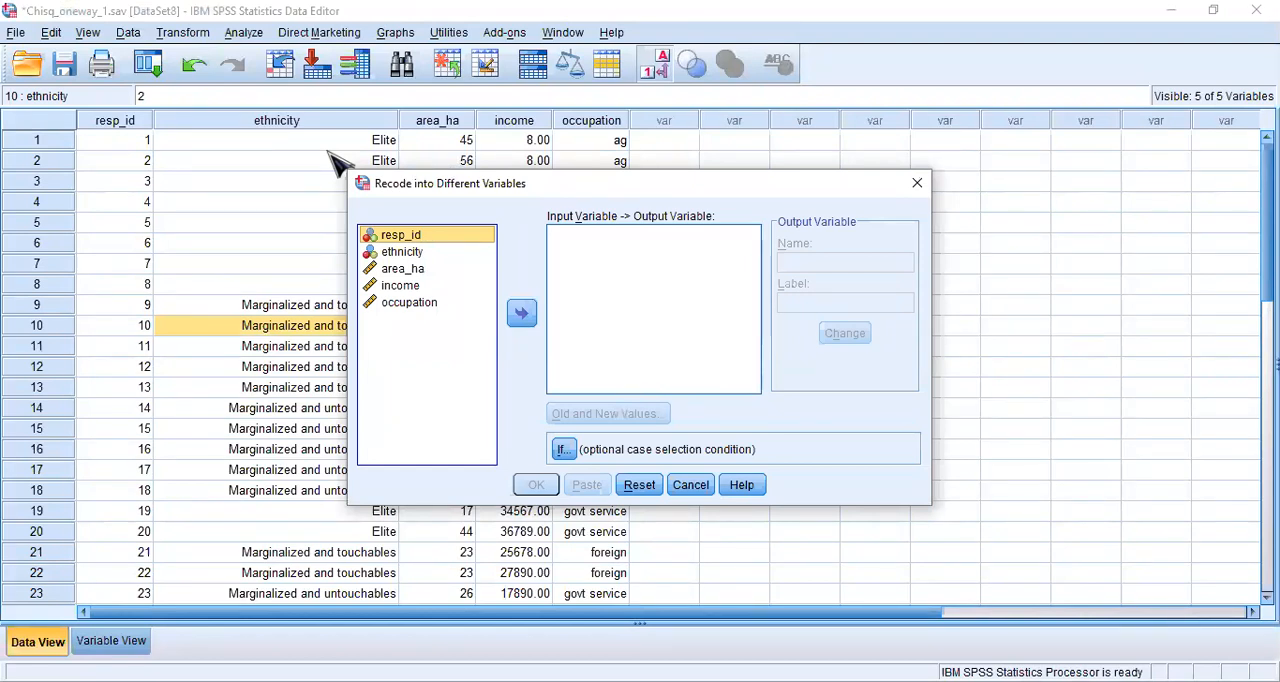
{"action": "left_click", "coordinate": [405, 254]}
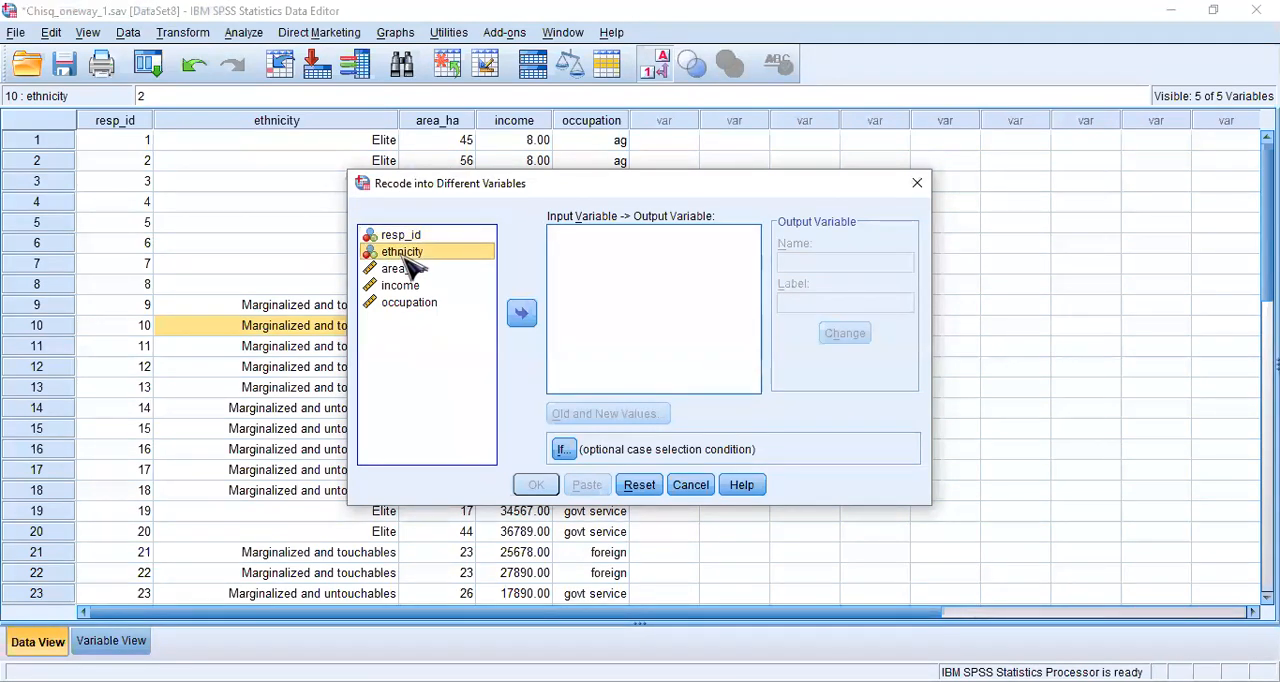
{"action": "left_click", "coordinate": [521, 314]}
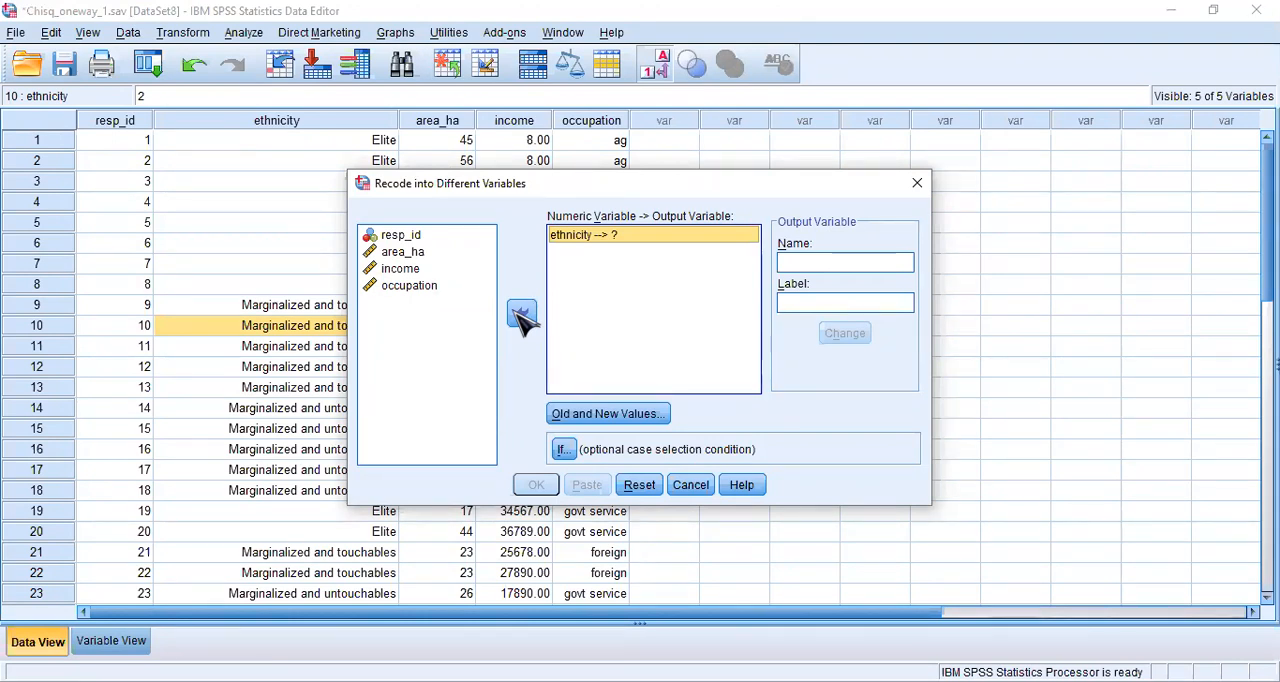
- Name the output variable eth_recode and assign it to ethnicity
{"action": "left_click", "coordinate": [792, 259]}
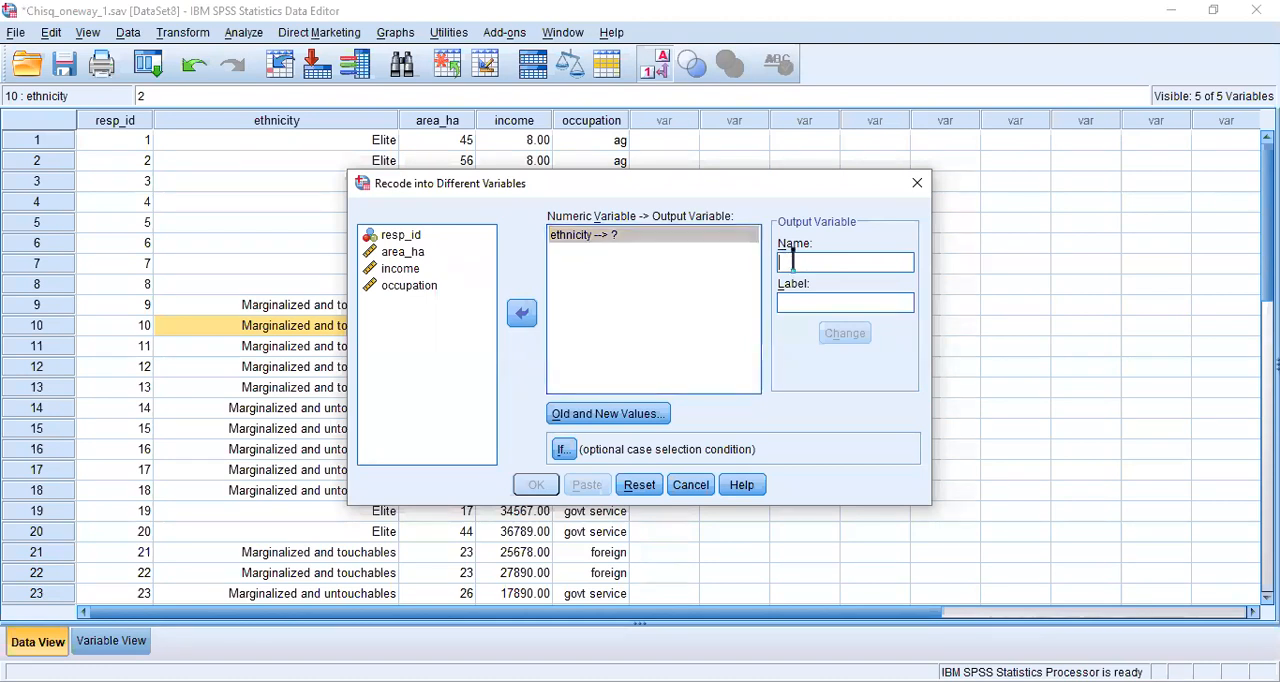
{"action": "type", "text": "eth"}
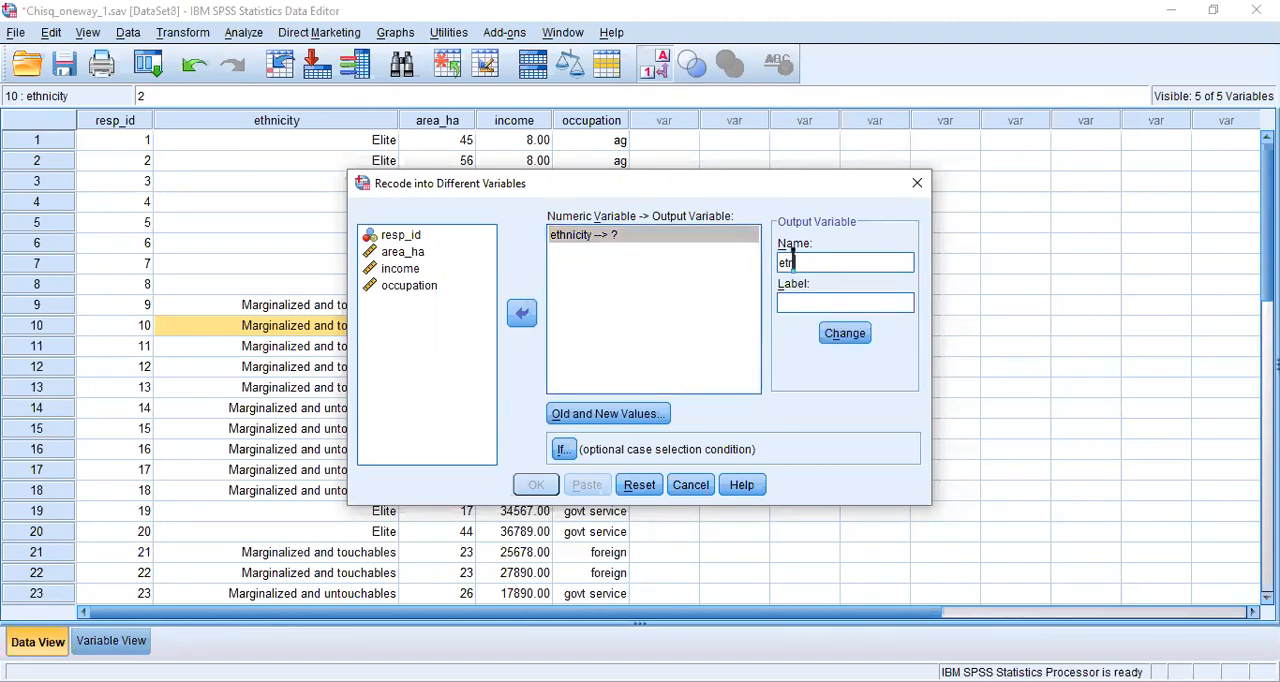
{"action": "type", "text": "h_recode"}
{"action": "left_click", "coordinate": [854, 337]}
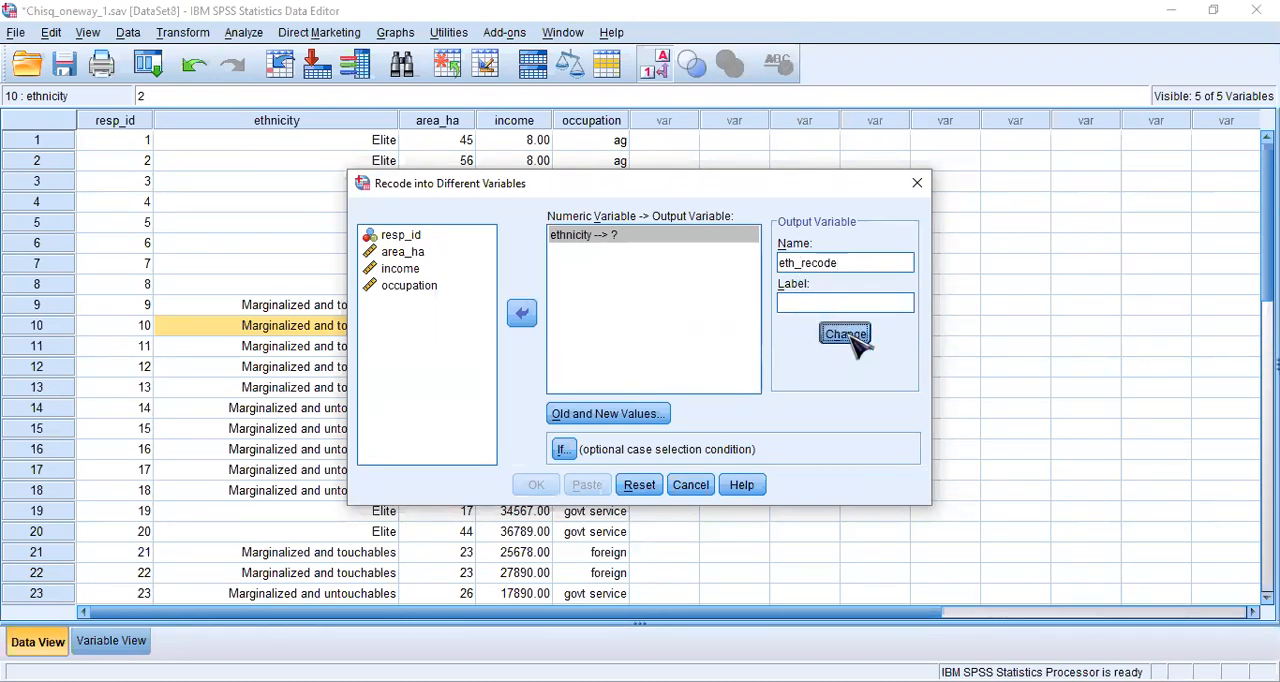
{"action": "left_click", "coordinate": [572, 238]}
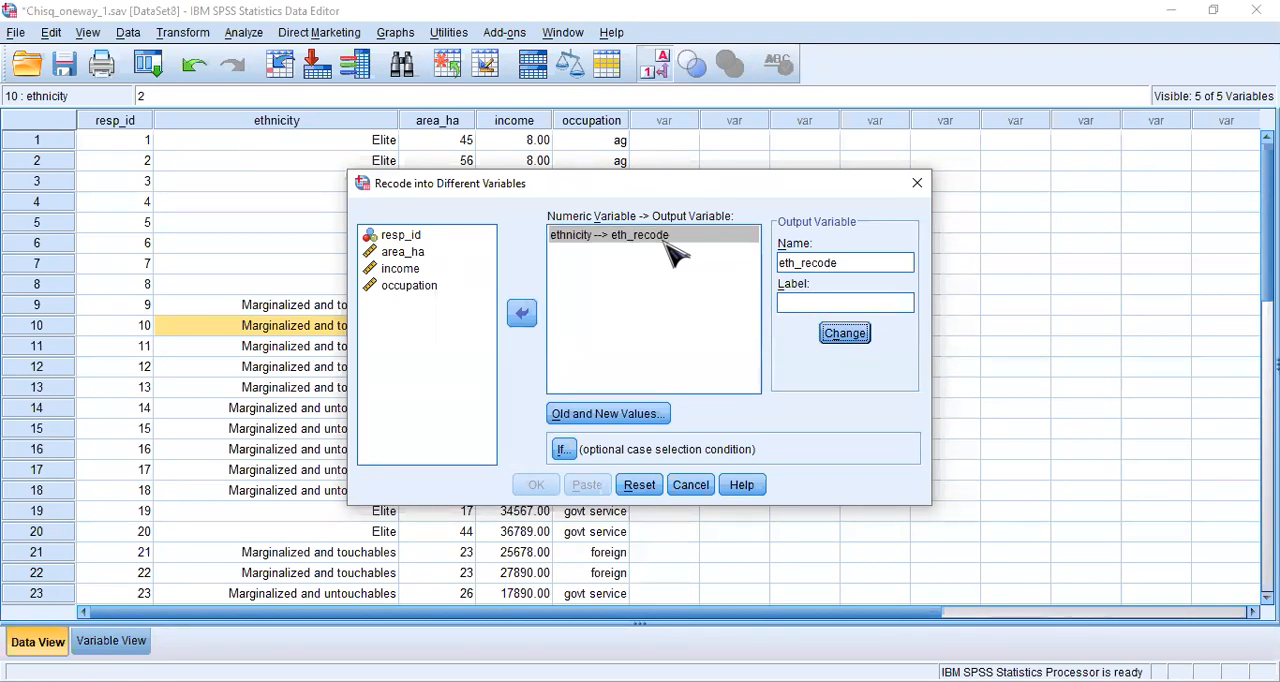
- Define the old and new values for the recode, mapping old value 1 to new value 1
{"action": "left_click", "coordinate": [645, 424]}
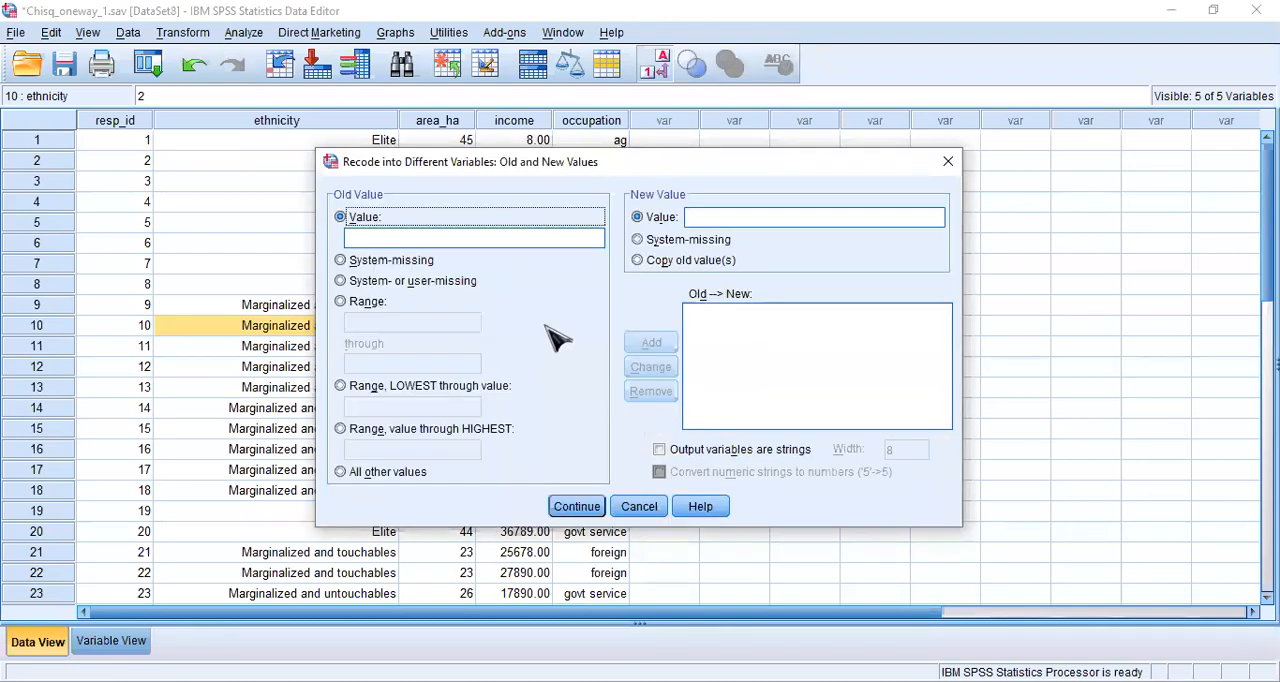
{"action": "left_click", "coordinate": [476, 237]}
{"action": "type", "text": "1"}
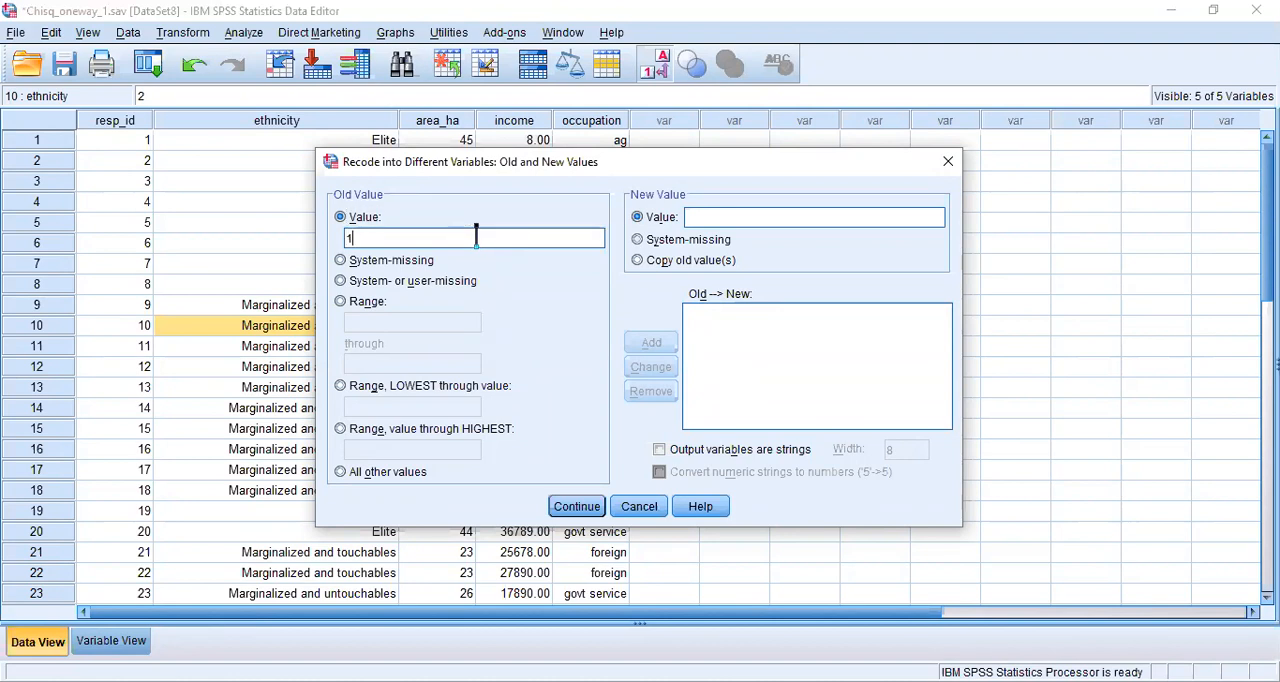
{"action": "left_click", "coordinate": [699, 217]}
{"action": "type", "text": "1"}
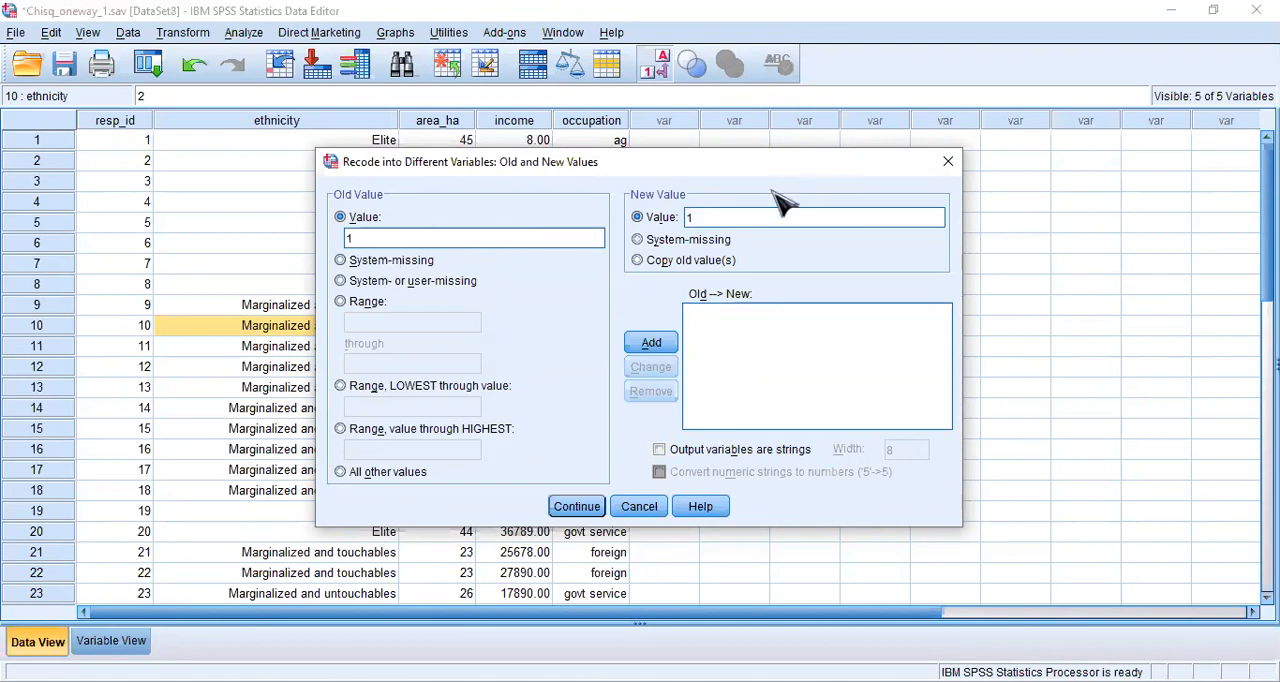
{"action": "left_click", "coordinate": [651, 343]}
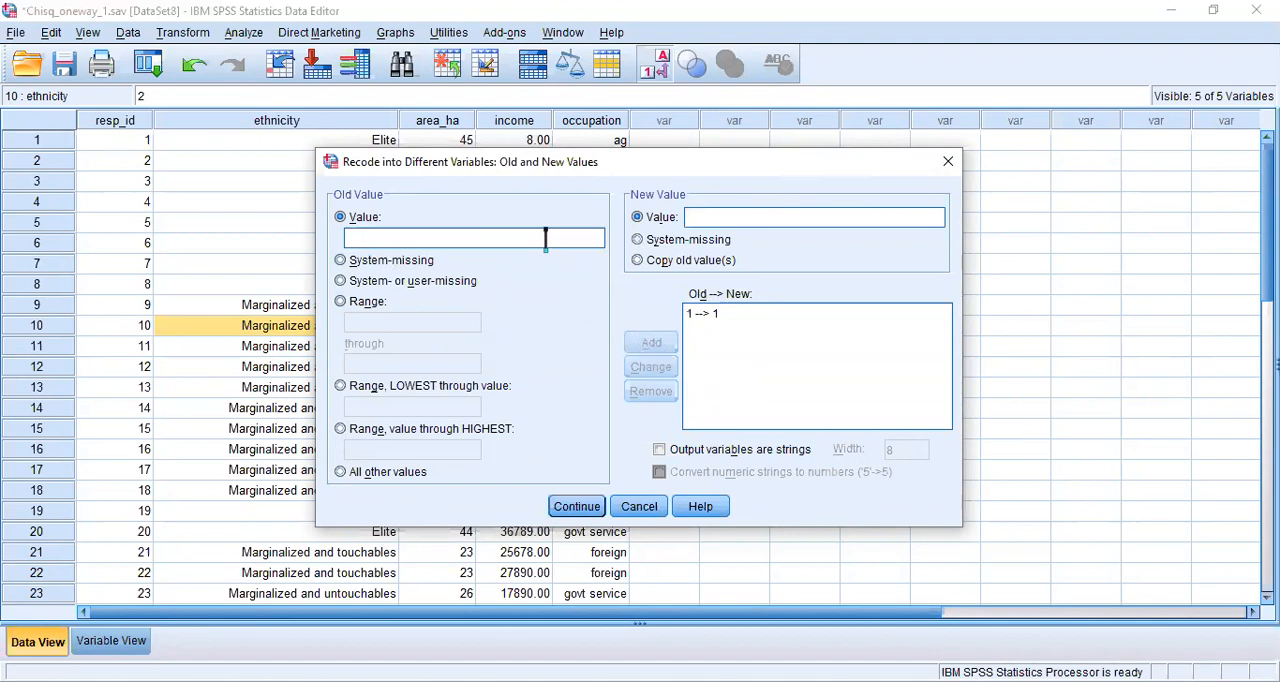
- Add a recode mapping from old value 2 to new value 0
{"action": "type", "text": "2222"}
{"action": "key", "text": "BackSpace"}
{"action": "key", "text": "BackSpace"}
{"action": "key", "text": "BackSpace"}
{"action": "left_click", "coordinate": [712, 216]}
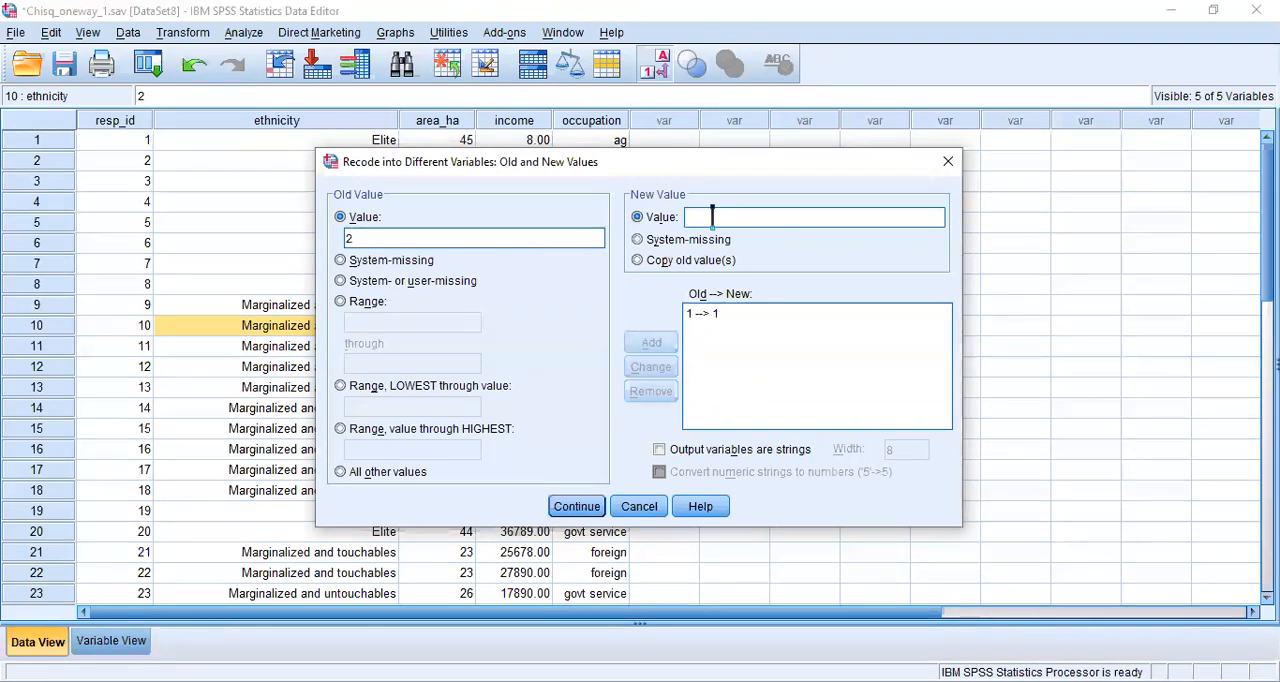
{"action": "type", "text": "0"}
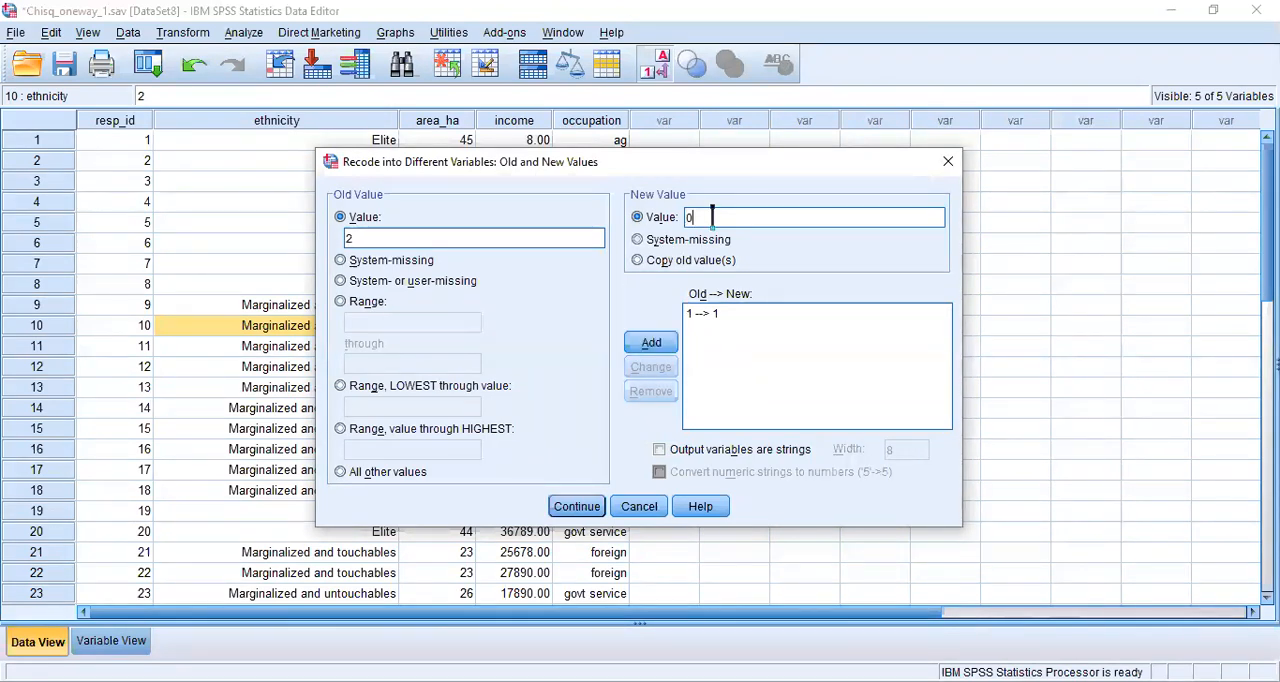
{"action": "left_click", "coordinate": [666, 346]}
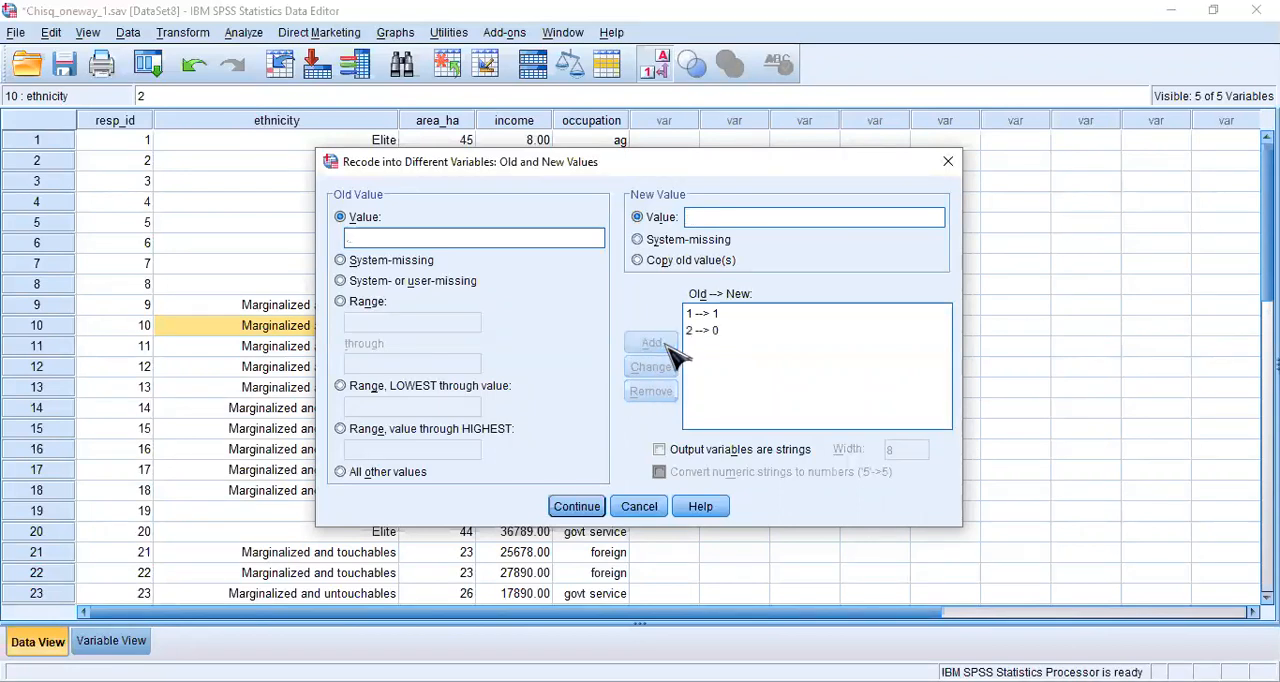
- Add a recode mapping from old value 3 to new value 0
{"action": "left_click", "coordinate": [557, 237]}
{"action": "type", "text": "3"}
{"action": "left_click", "coordinate": [727, 217]}
{"action": "type", "text": "0"}
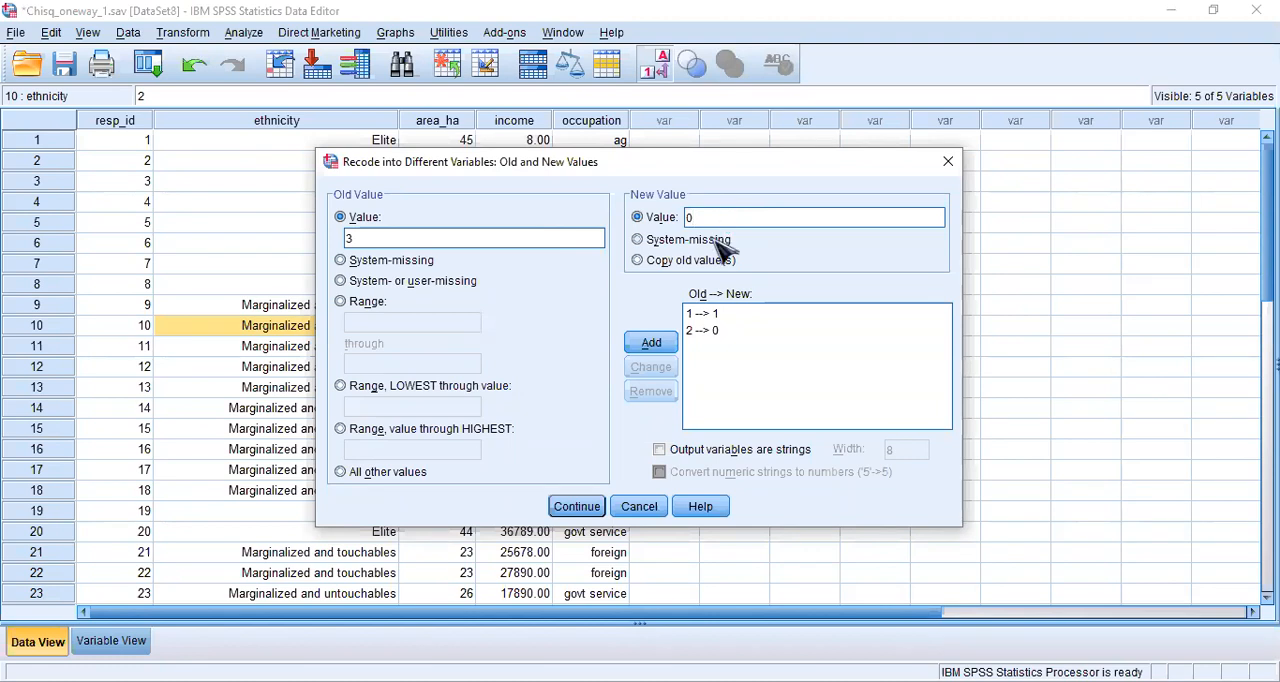
{"action": "left_click", "coordinate": [654, 342]}
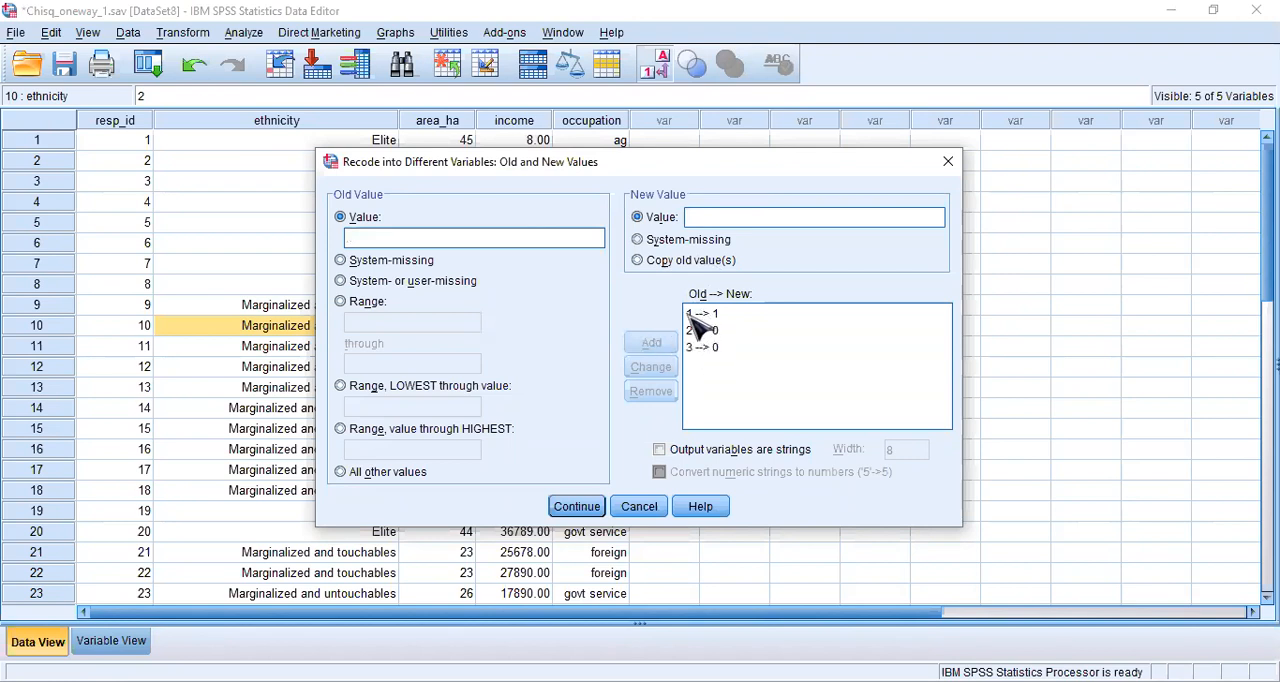
- Check the three old-to-new value mappings and accept them for the ethnicity recode
{"action": "left_click", "coordinate": [709, 314]}
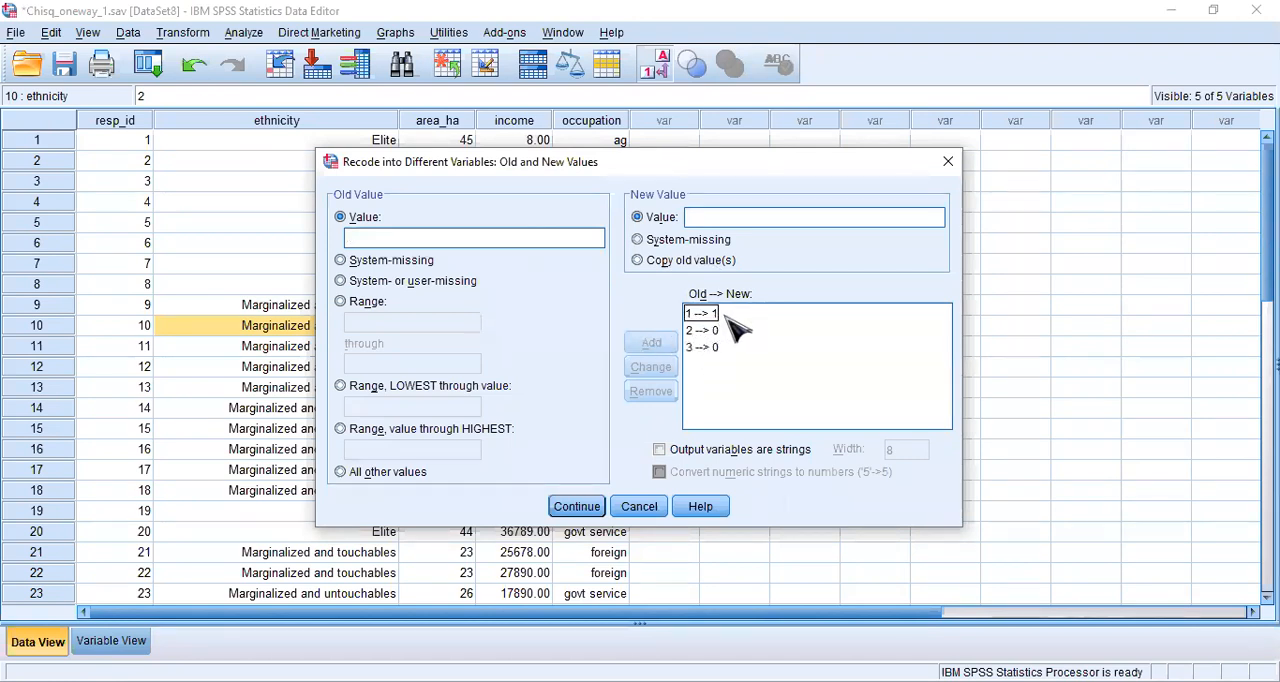
{"action": "left_click", "coordinate": [700, 331]}
{"action": "left_click", "coordinate": [700, 349]}
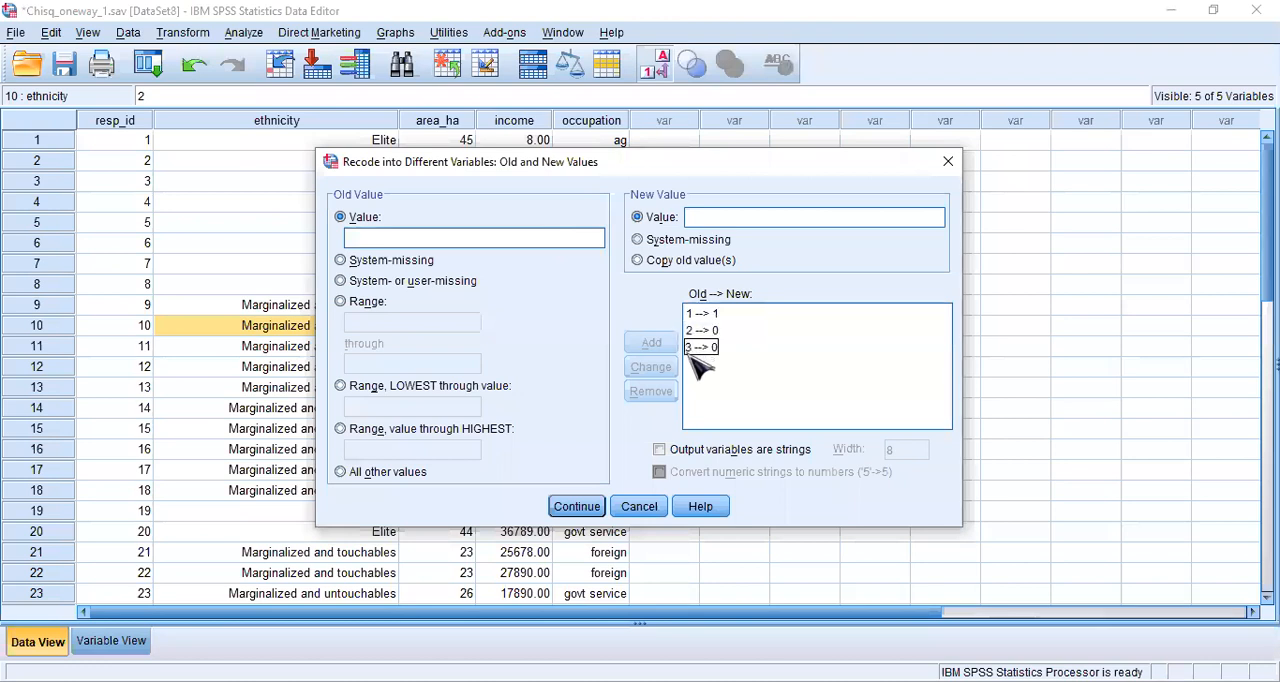
{"action": "left_click", "coordinate": [703, 331]}
{"action": "left_click", "coordinate": [703, 348]}
{"action": "left_click", "coordinate": [735, 331]}
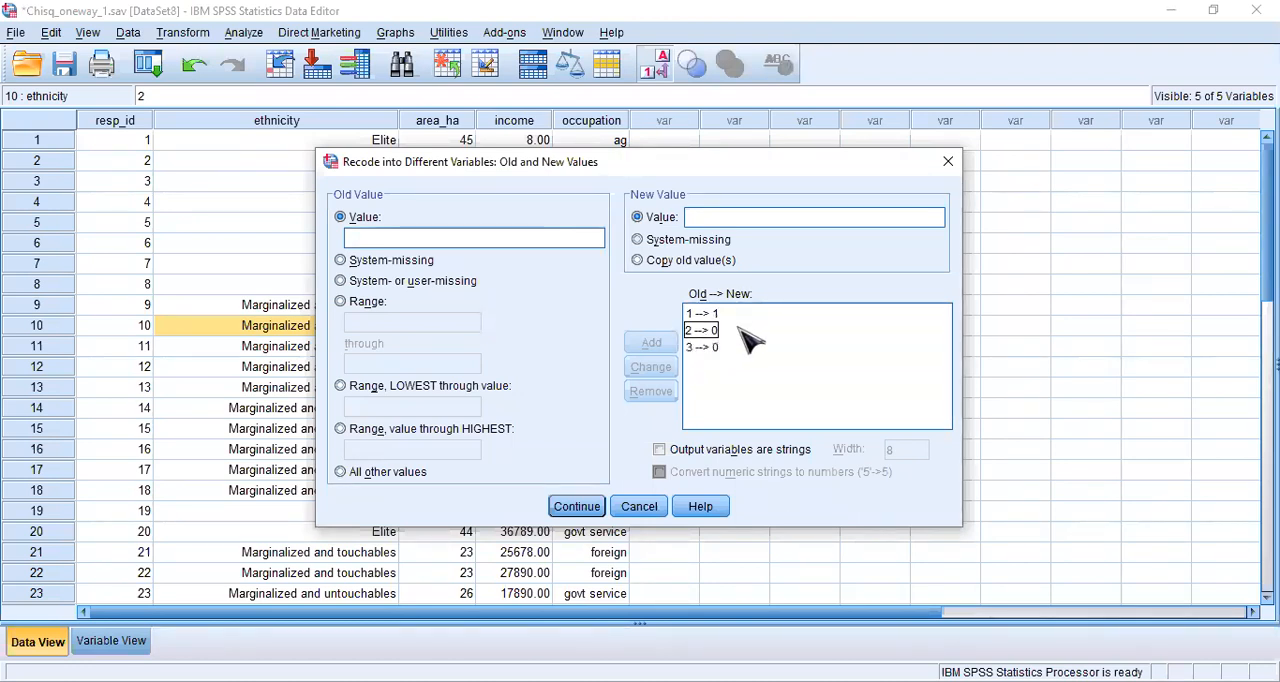
{"action": "left_click", "coordinate": [735, 348]}
{"action": "left_click", "coordinate": [731, 333]}
{"action": "left_click", "coordinate": [733, 349]}
{"action": "left_click", "coordinate": [728, 334]}
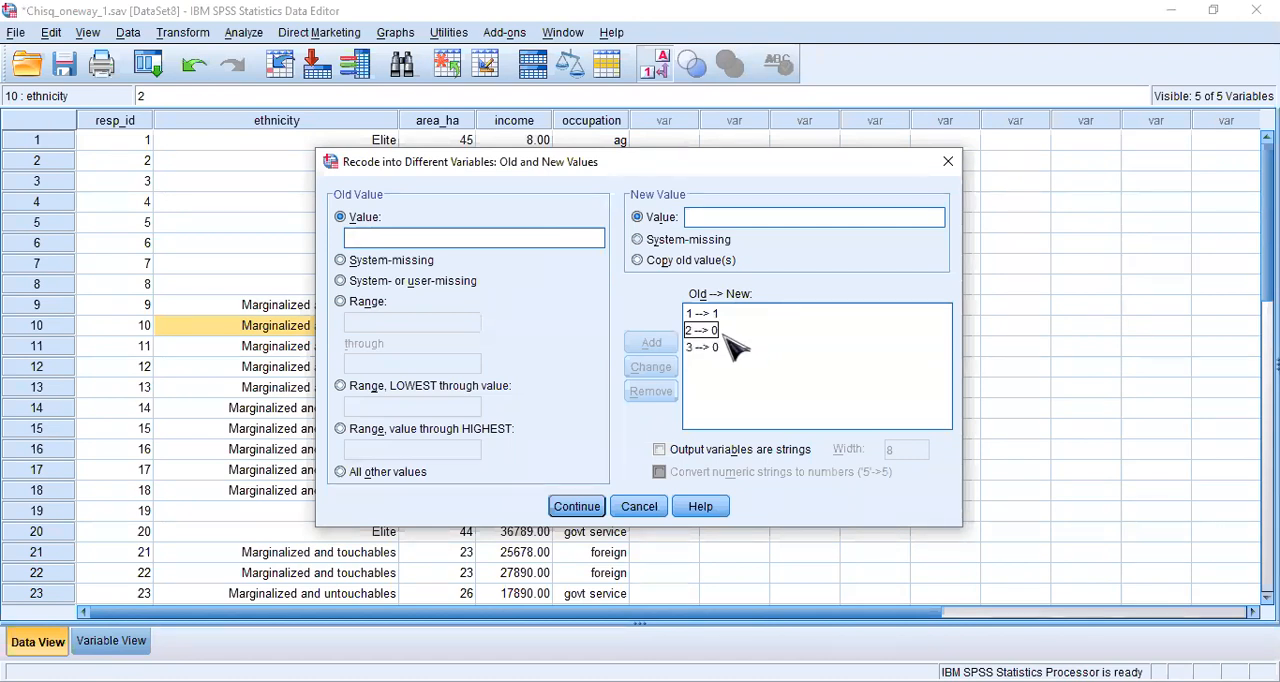
{"action": "left_click", "coordinate": [580, 507]}
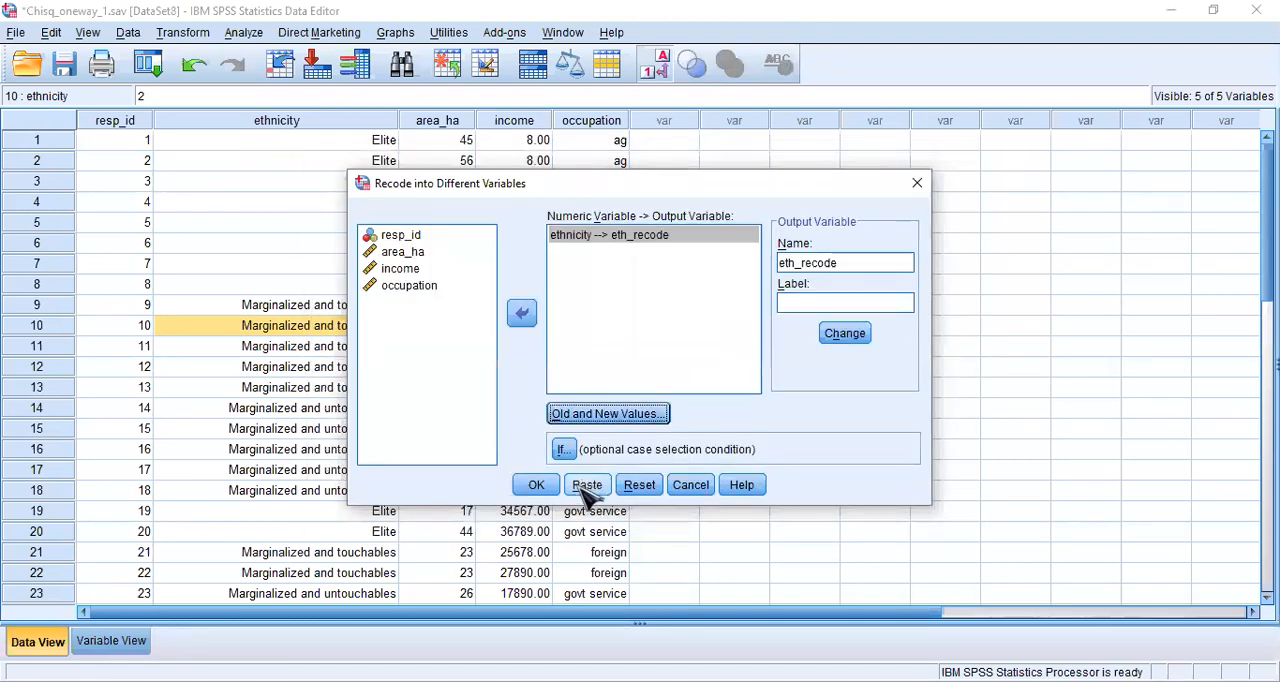
- Run the recode of ethnicity and delete the resulting eth_recode variable from the dataset
{"action": "left_click", "coordinate": [537, 485]}
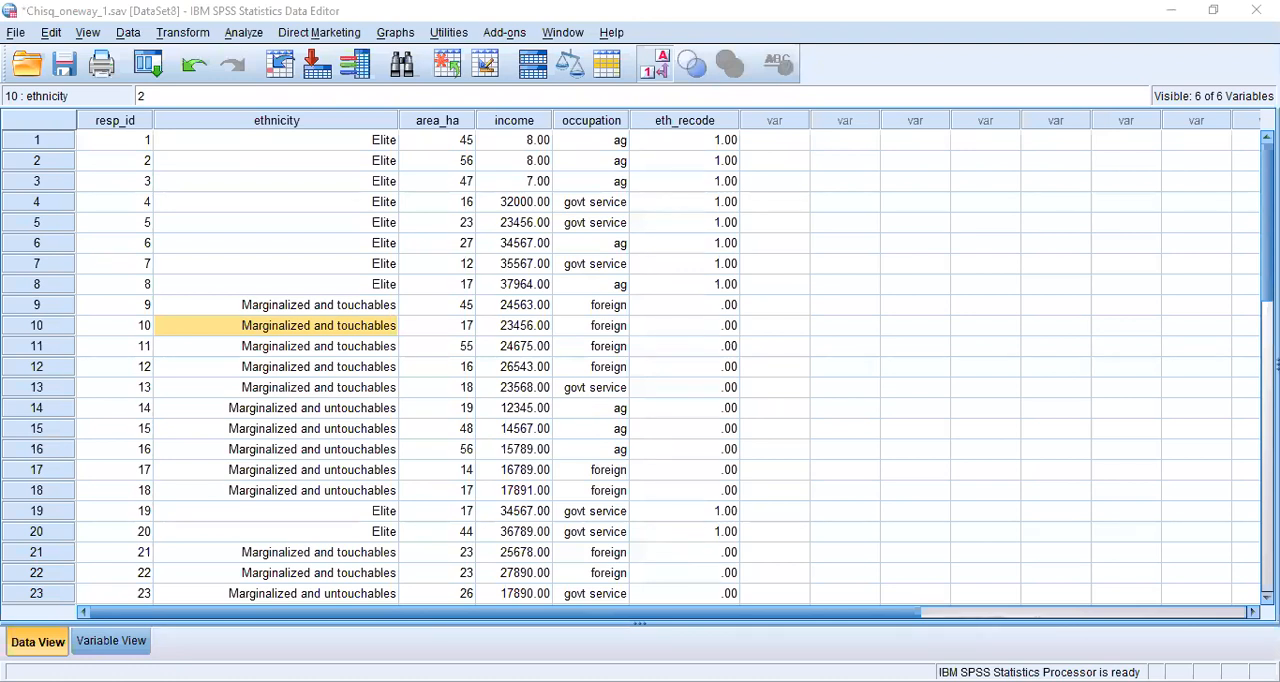
{"action": "left_click", "coordinate": [708, 125]}
{"action": "right_click", "coordinate": [706, 120]}
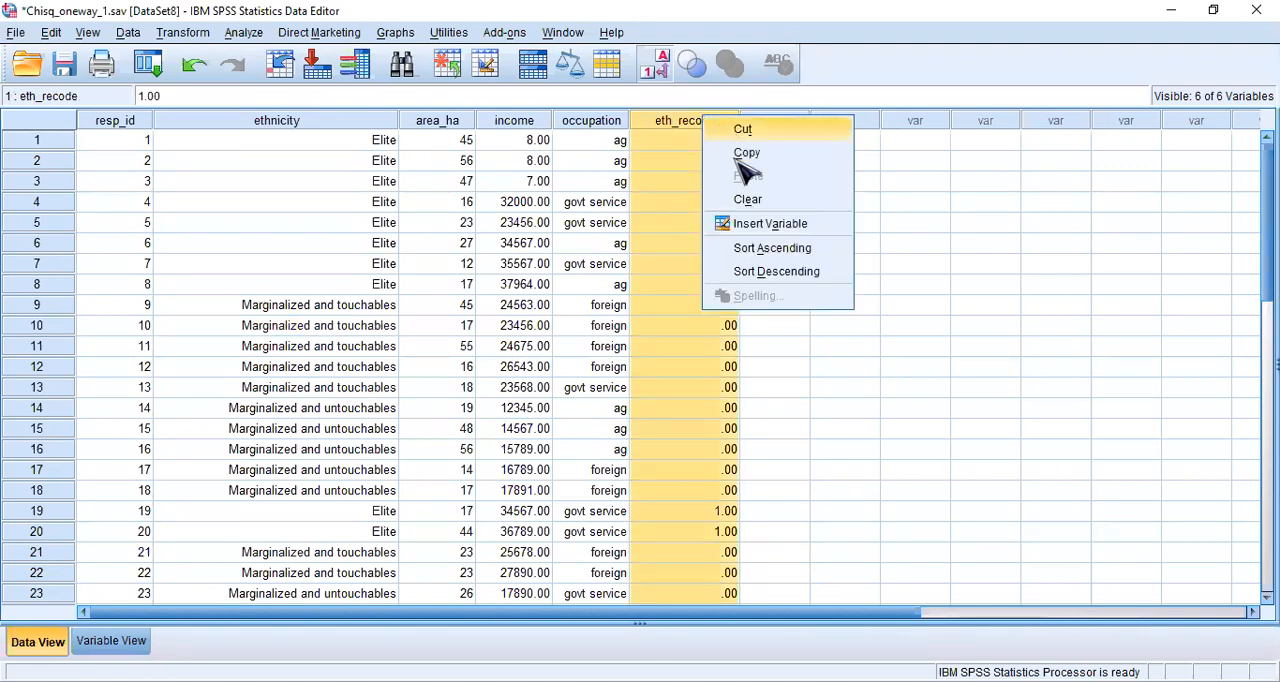
{"action": "left_click", "coordinate": [752, 199]}
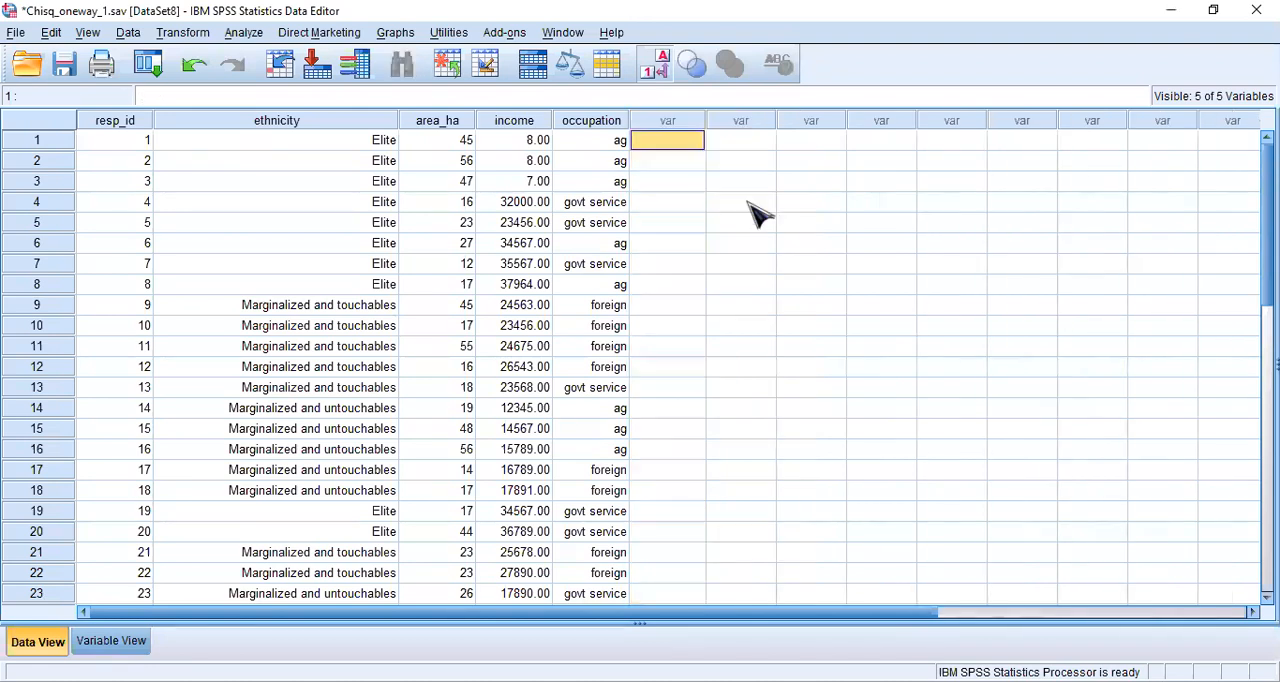
- Set up Recode into Different Variables again, re-adding ethnicity as input and assigning eth_recode as its output variable
{"action": "left_click", "coordinate": [185, 34]}
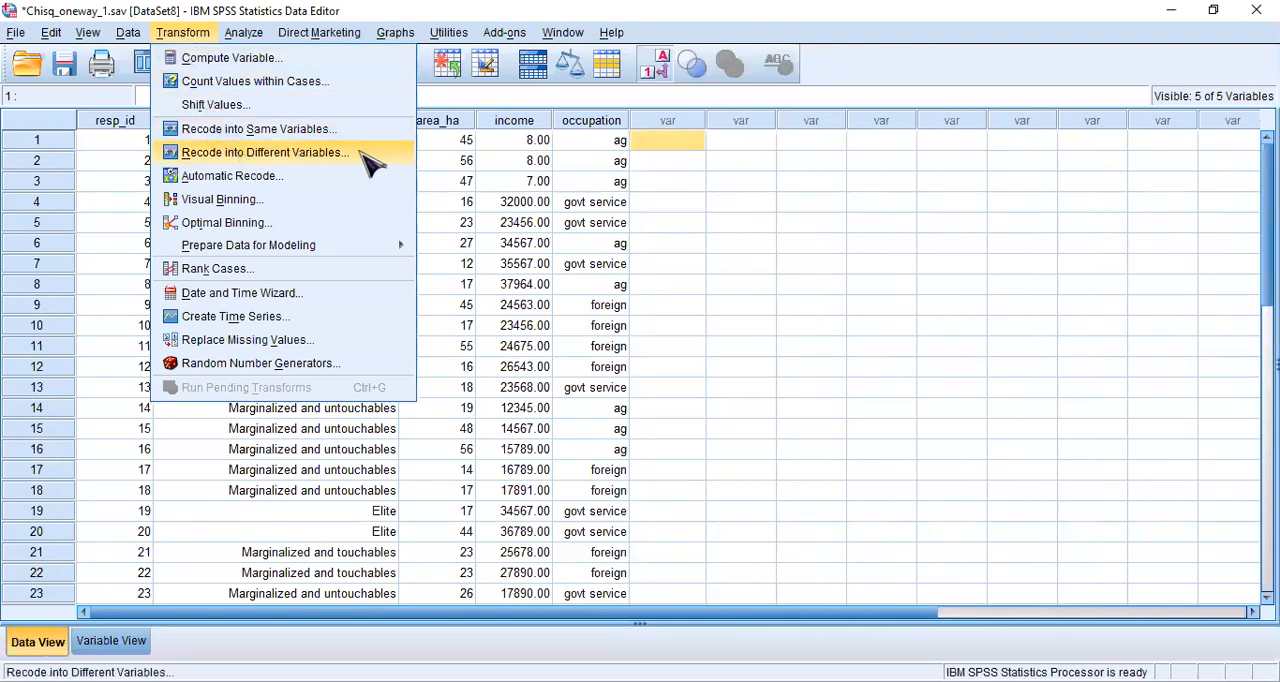
{"action": "left_click", "coordinate": [370, 155]}
{"action": "left_click", "coordinate": [590, 236]}
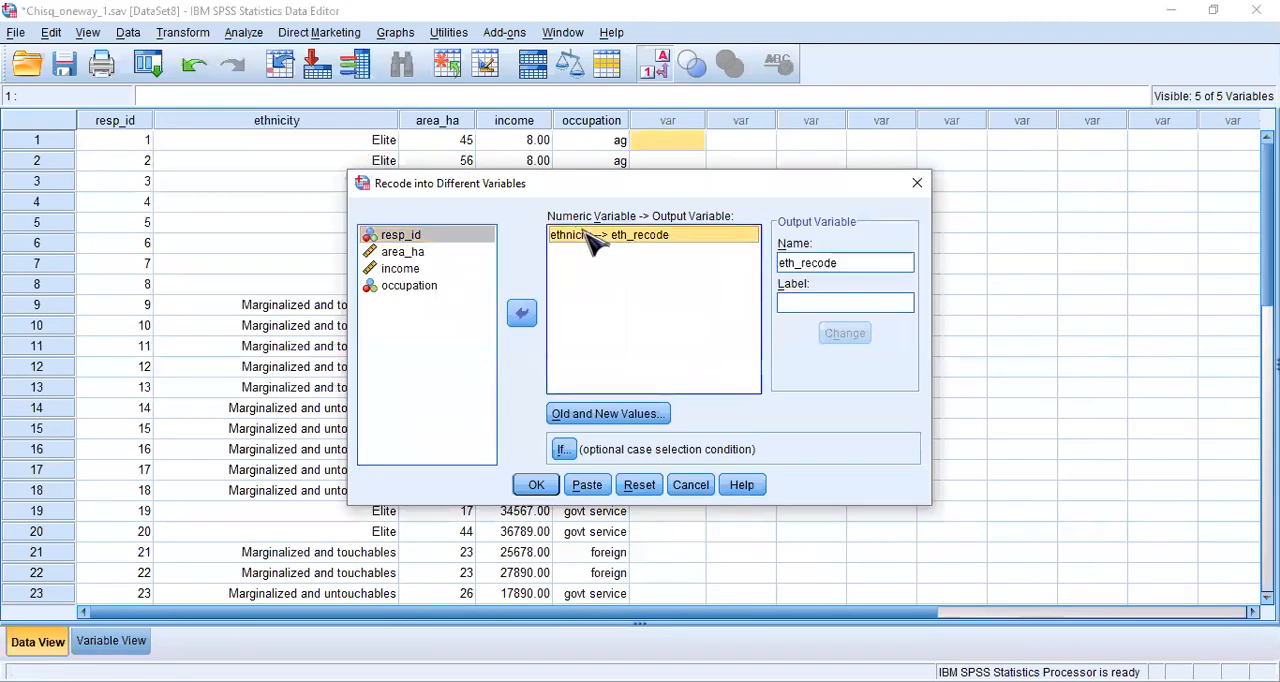
{"action": "left_click", "coordinate": [522, 314]}
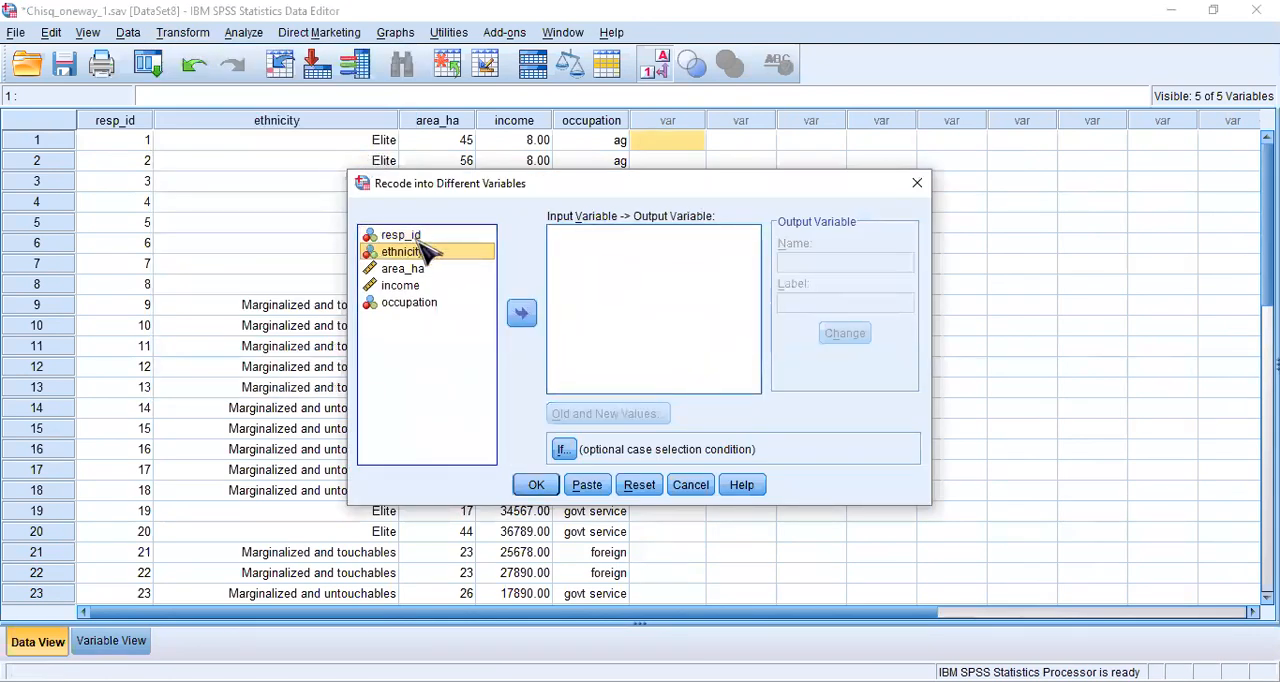
{"action": "left_click", "coordinate": [525, 318]}
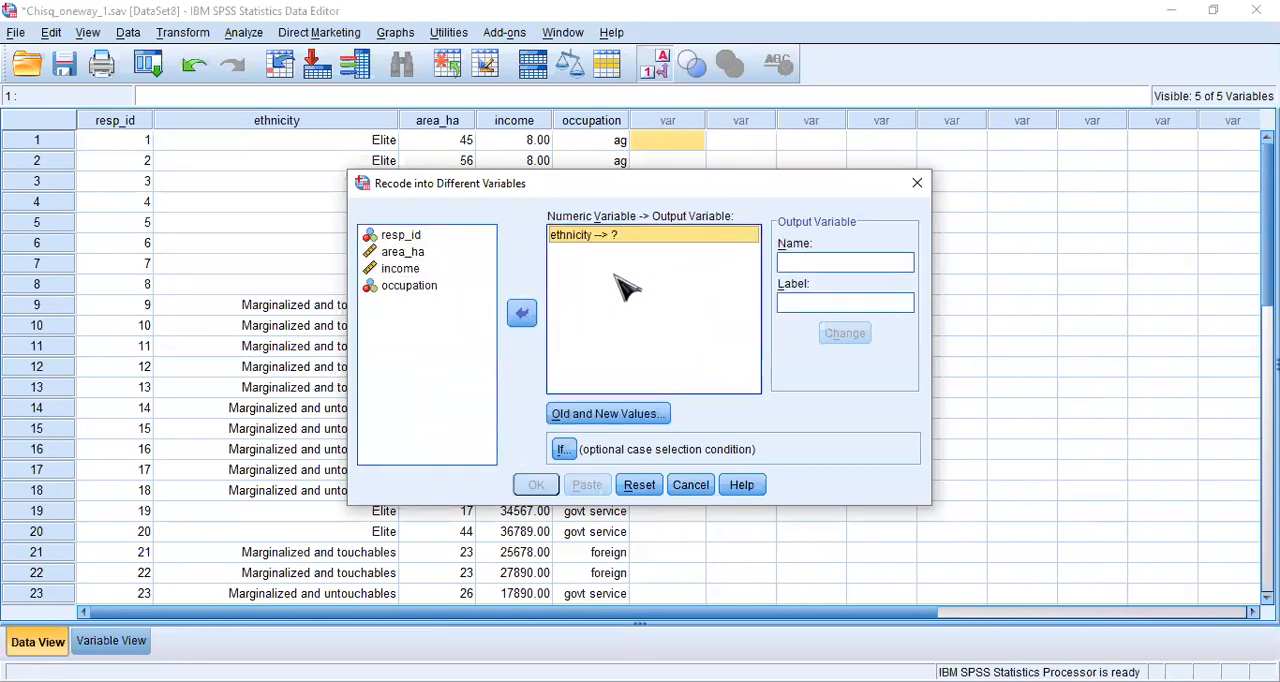
{"action": "left_click", "coordinate": [798, 262]}
{"action": "type", "text": "eth"}
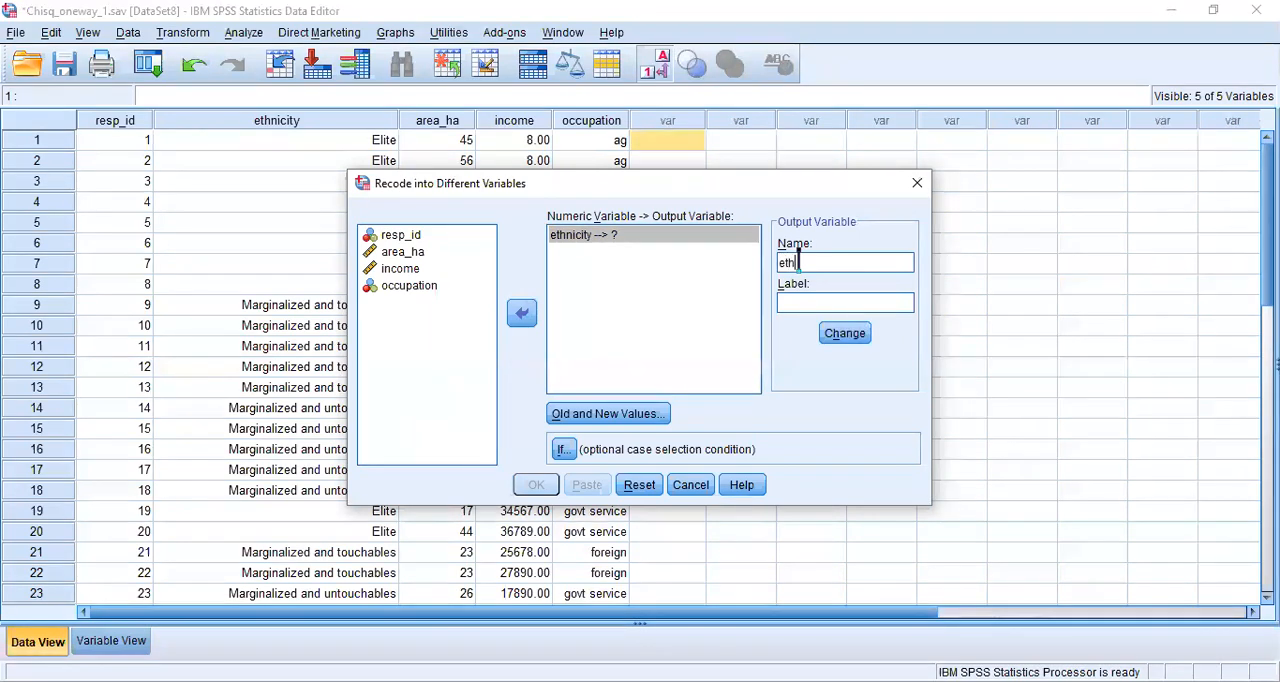
{"action": "type", "text": "_recode"}
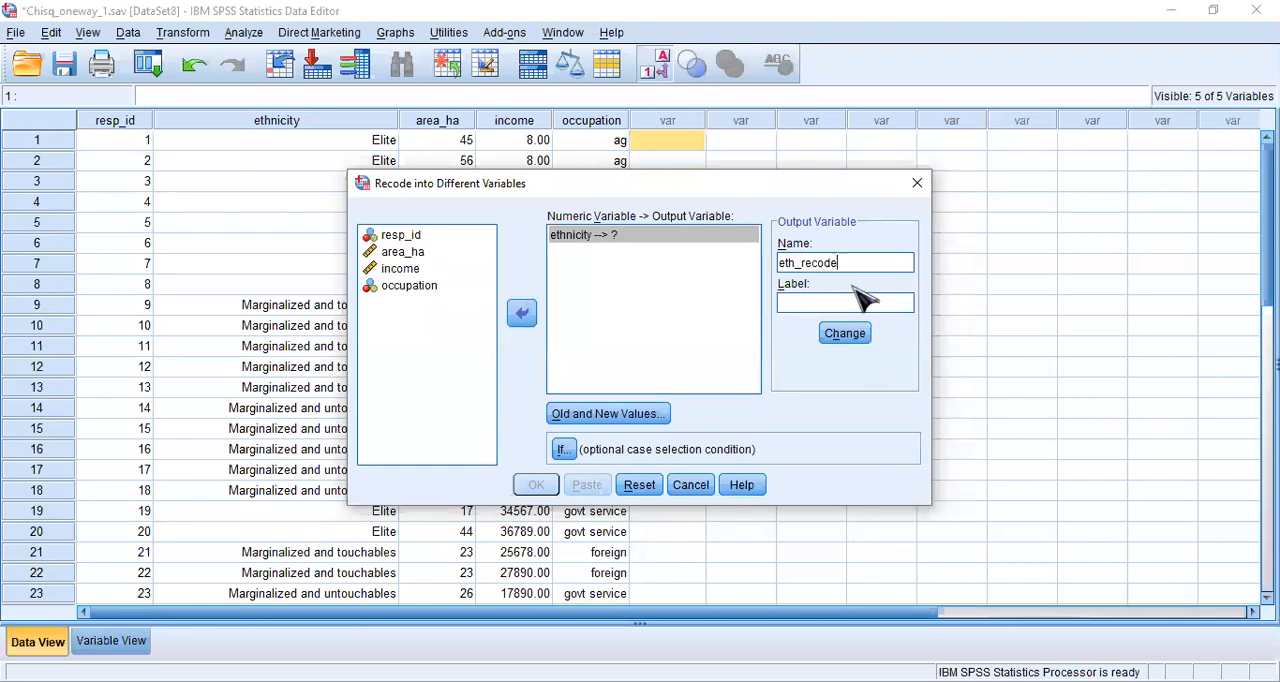
{"action": "left_click", "coordinate": [845, 335]}
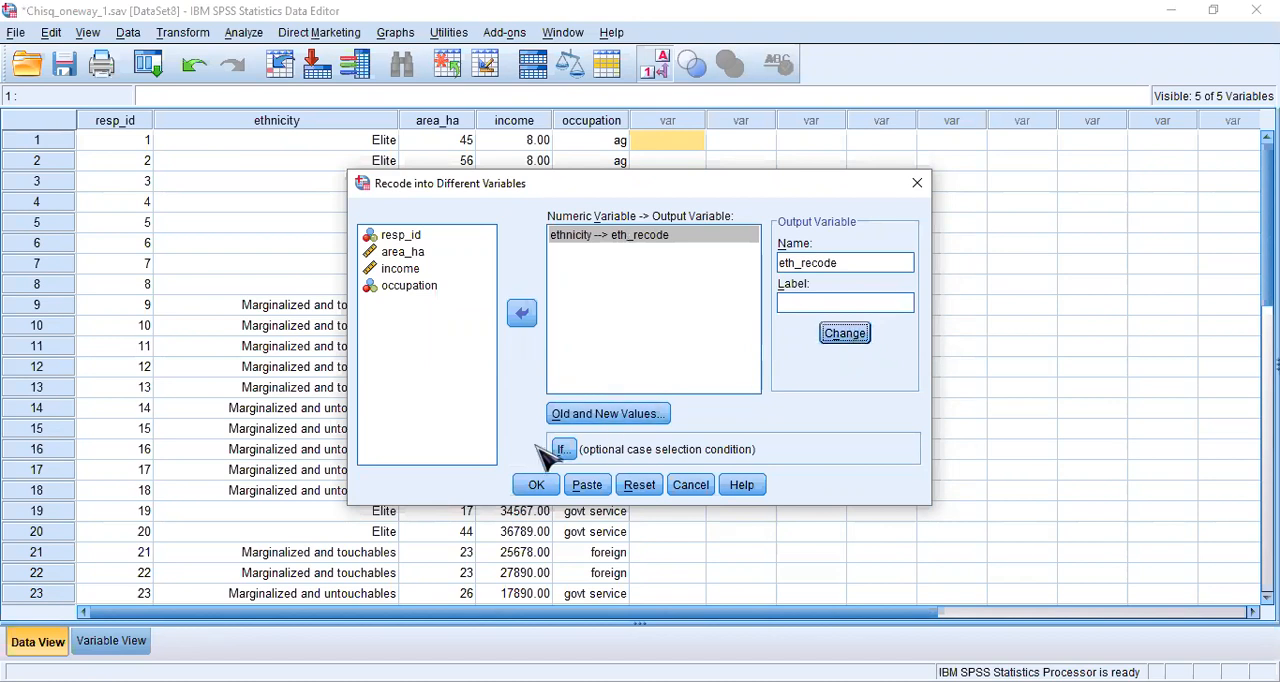
- Remove all three existing old-to-new value mappings from the ethnicity recode
{"action": "left_click", "coordinate": [603, 415]}
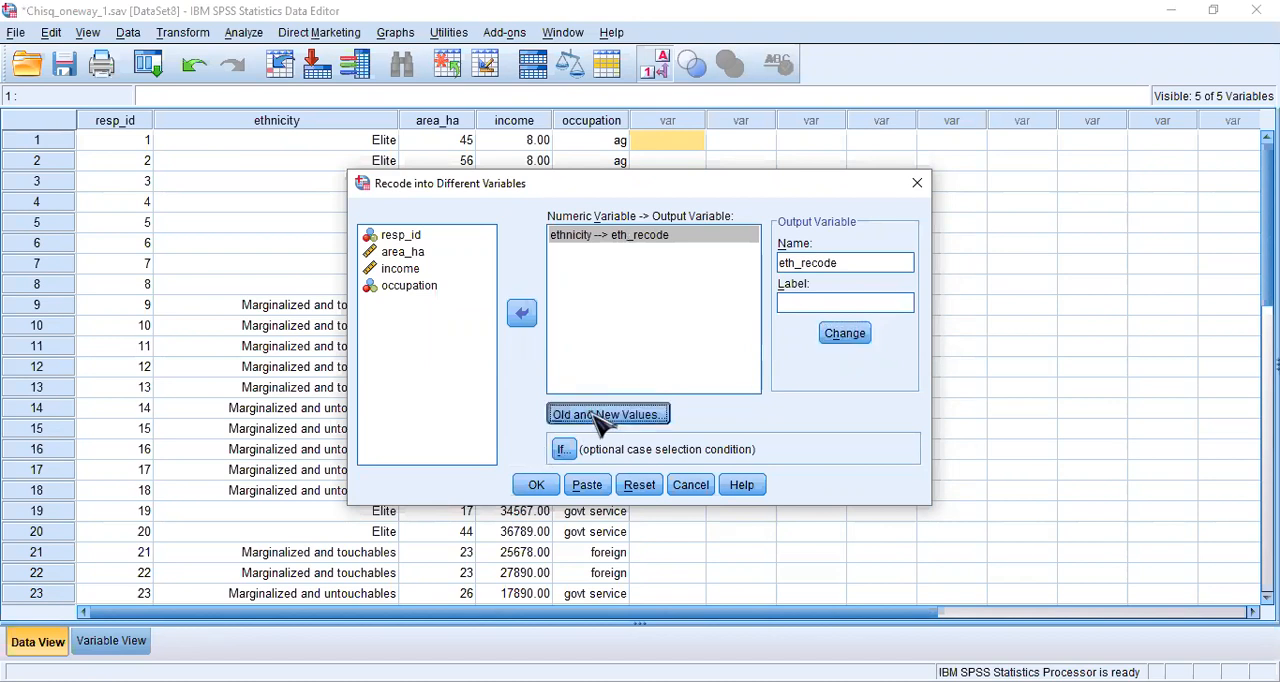
{"action": "left_click", "coordinate": [700, 317]}
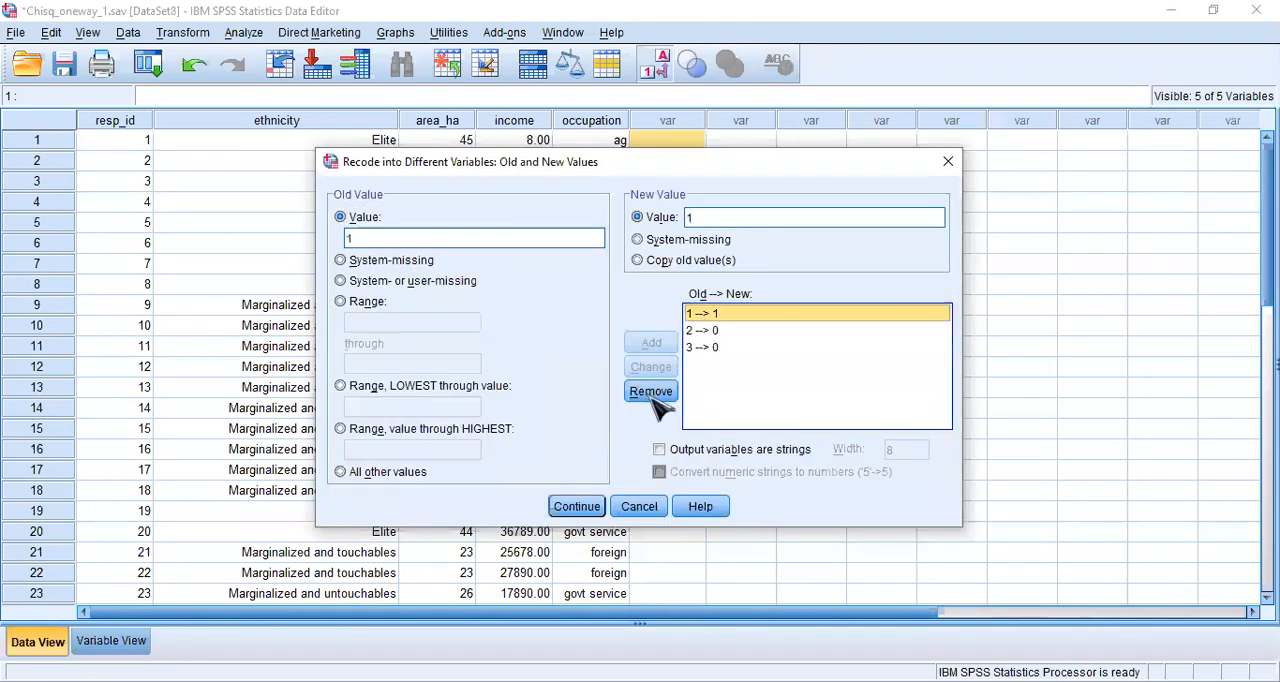
{"action": "left_click", "coordinate": [652, 392]}
{"action": "left_click", "coordinate": [712, 314]}
{"action": "left_click", "coordinate": [660, 393]}
{"action": "left_click", "coordinate": [707, 318]}
{"action": "left_click", "coordinate": [652, 392]}
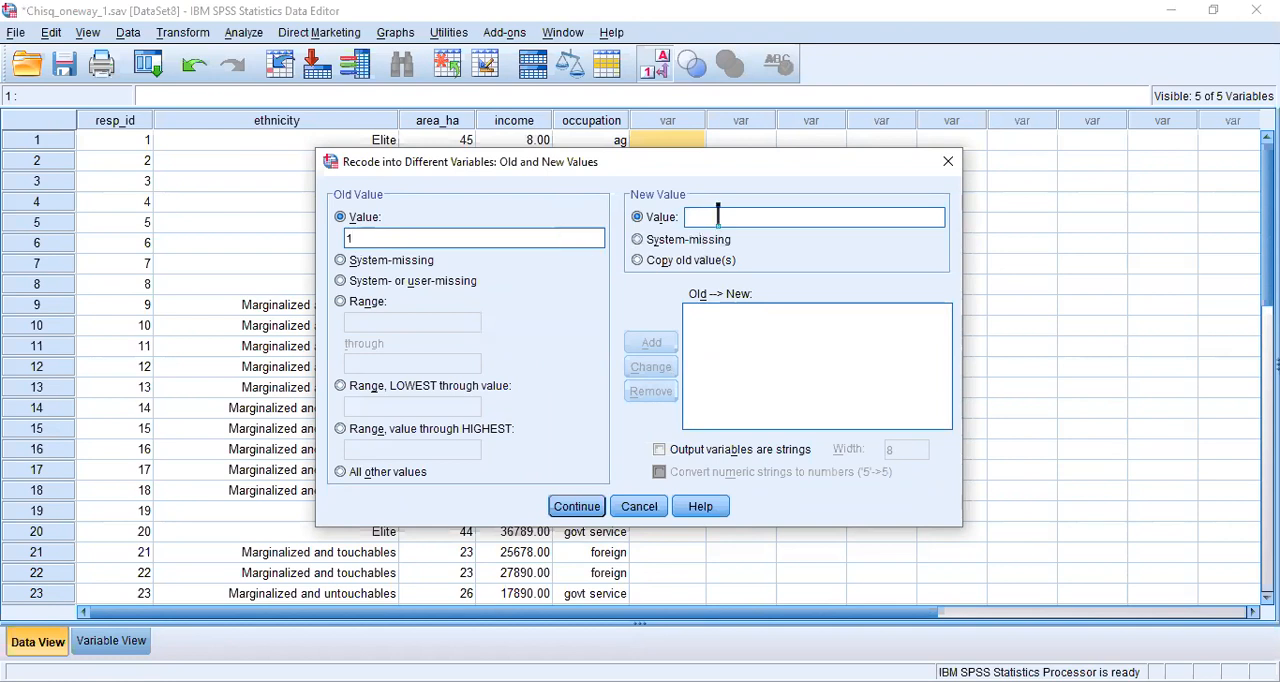
- Add recode mappings from old value 1 to new value 1 and from old value 2 to new value 0
{"action": "type", "text": "1"}
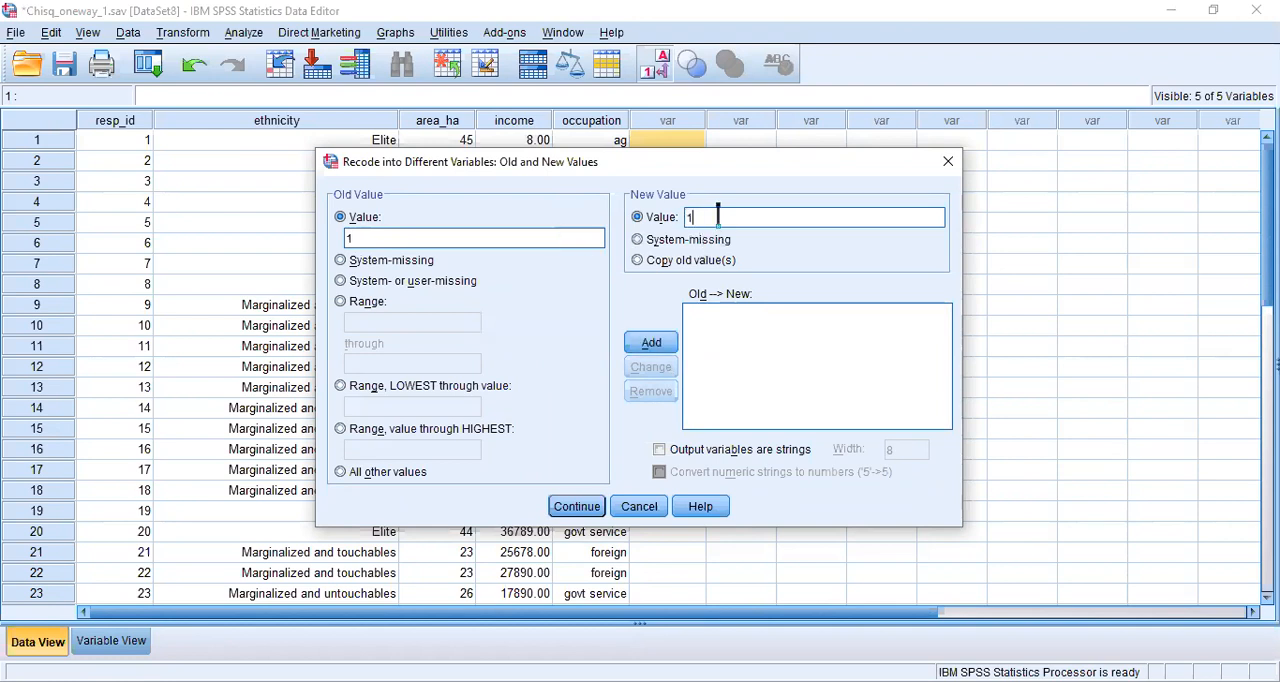
{"action": "left_click", "coordinate": [660, 343]}
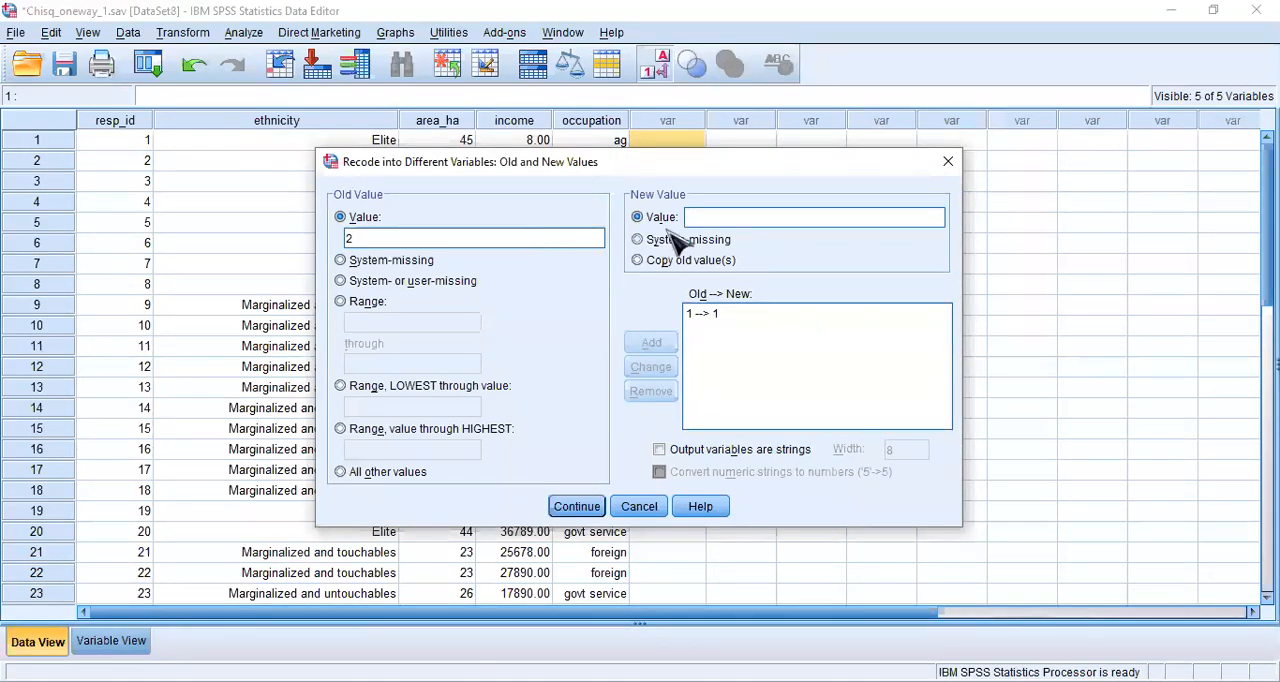
{"action": "left_click", "coordinate": [697, 218]}
{"action": "type", "text": "0"}
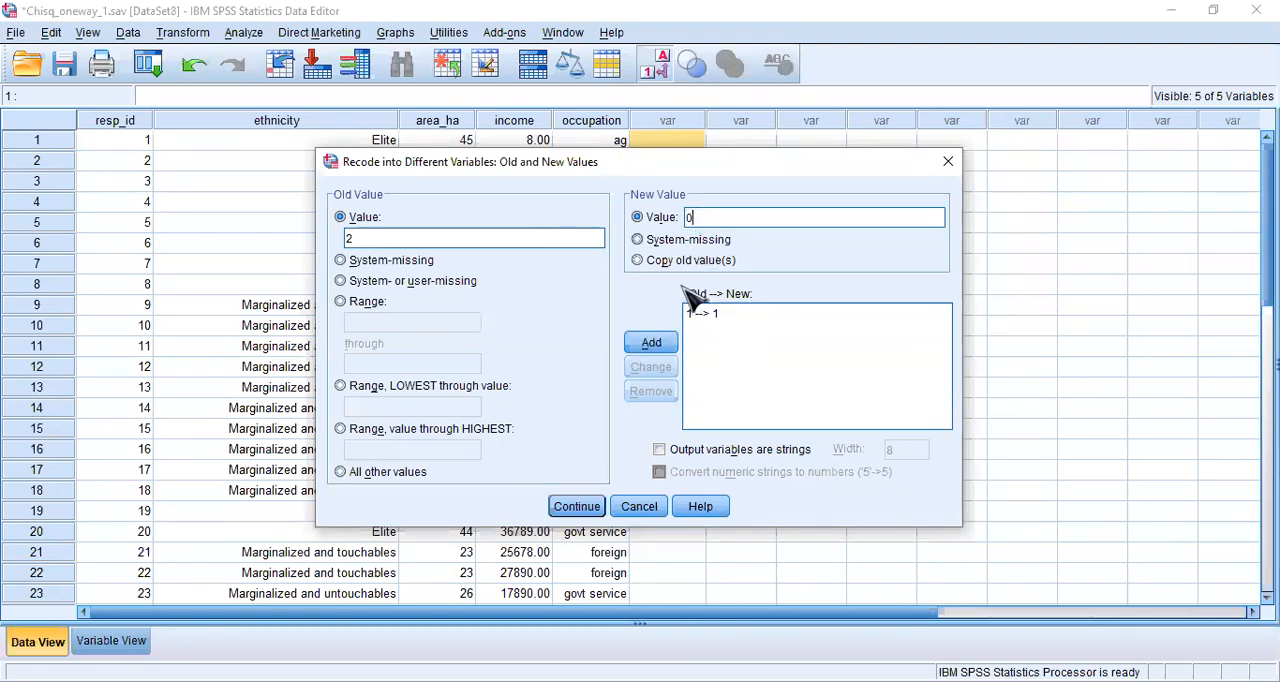
{"action": "left_click", "coordinate": [660, 343]}
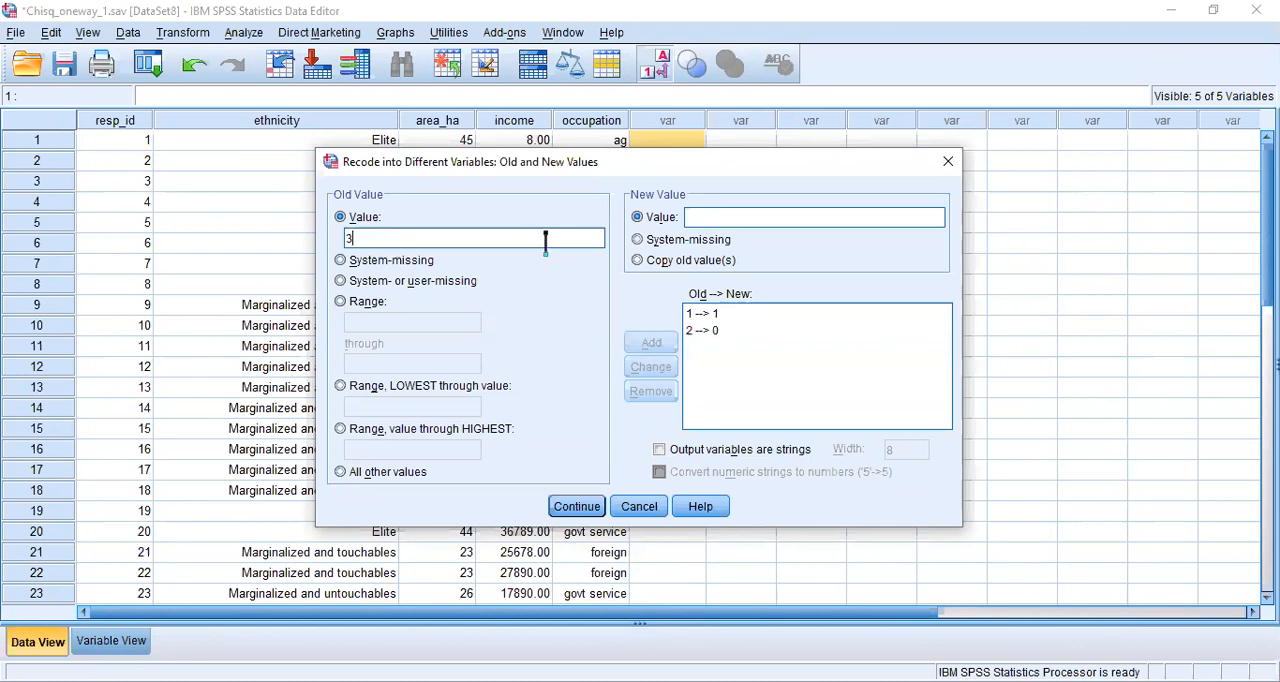
- Add a mapping from old value 3 to new value 0 and run the recode of ethnicity into eth_recode
{"action": "left_click", "coordinate": [721, 217]}
{"action": "type", "text": "0"}
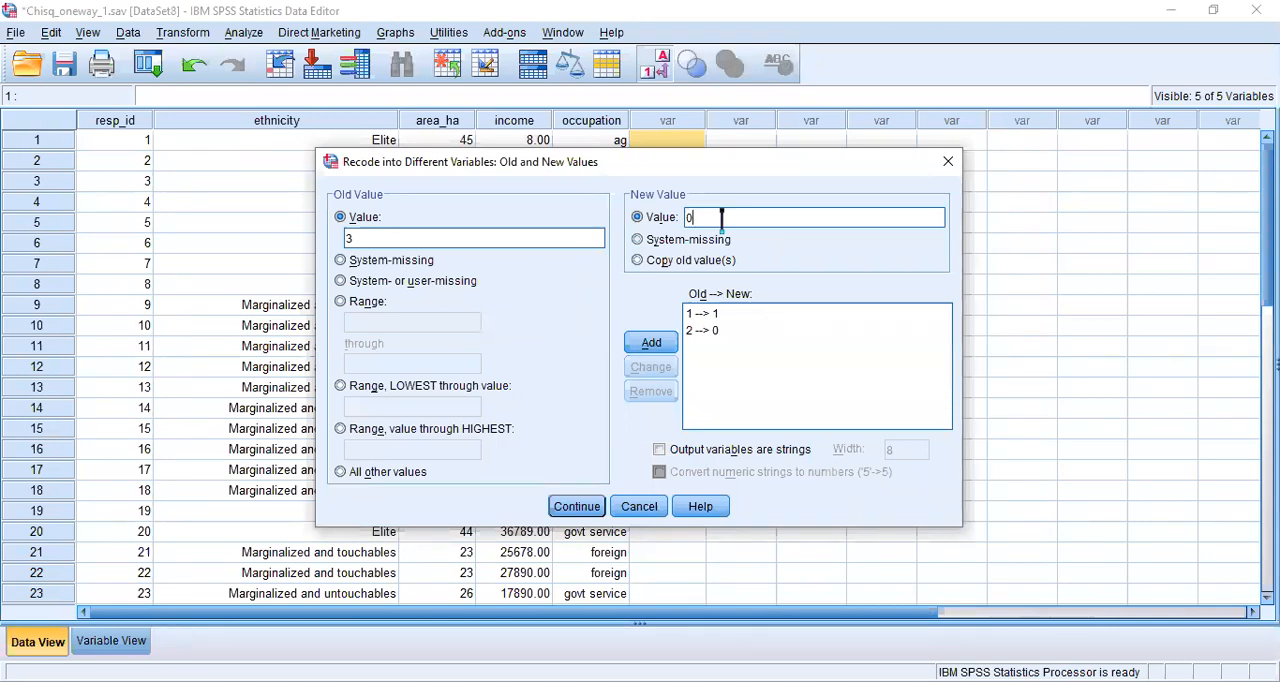
{"action": "left_click", "coordinate": [652, 344]}
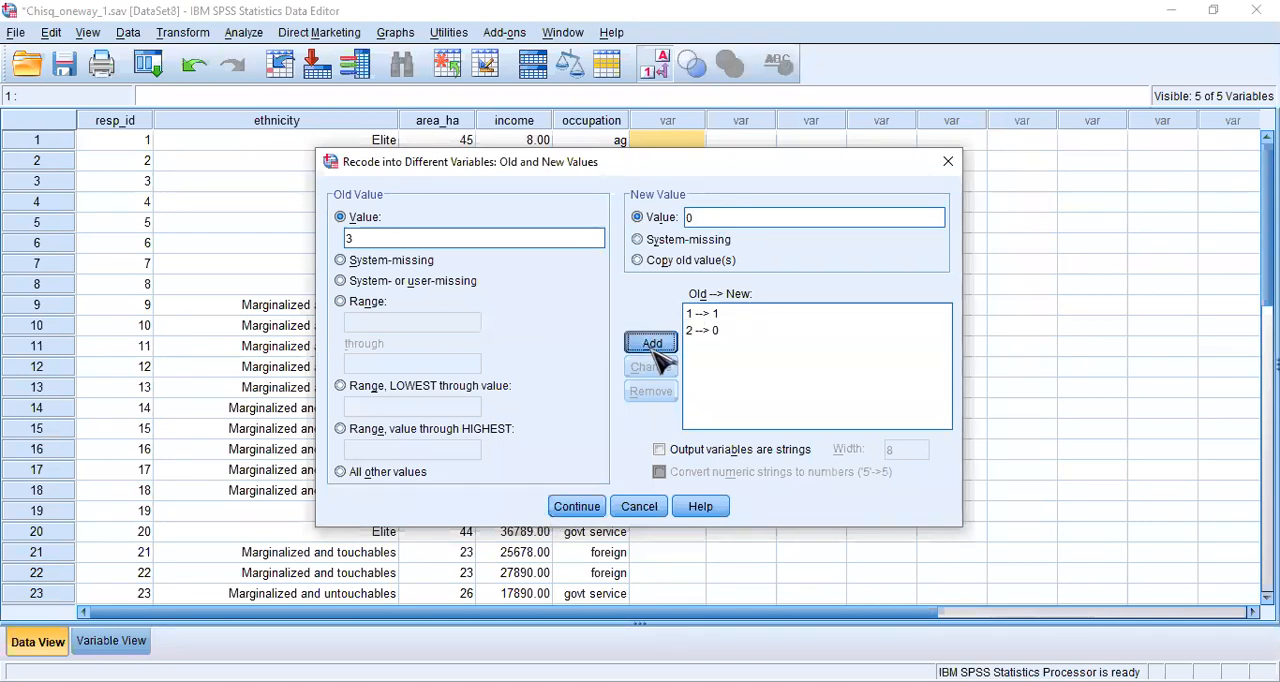
{"action": "left_click", "coordinate": [576, 507]}
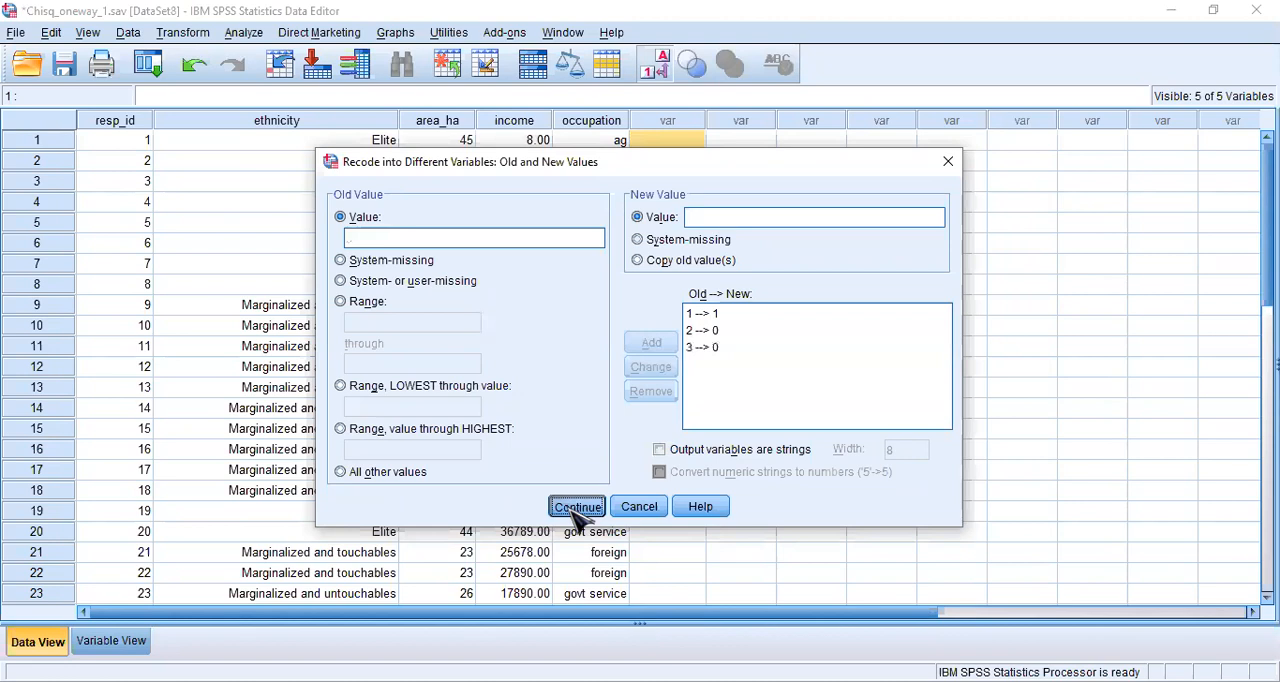
{"action": "left_click", "coordinate": [551, 488]}
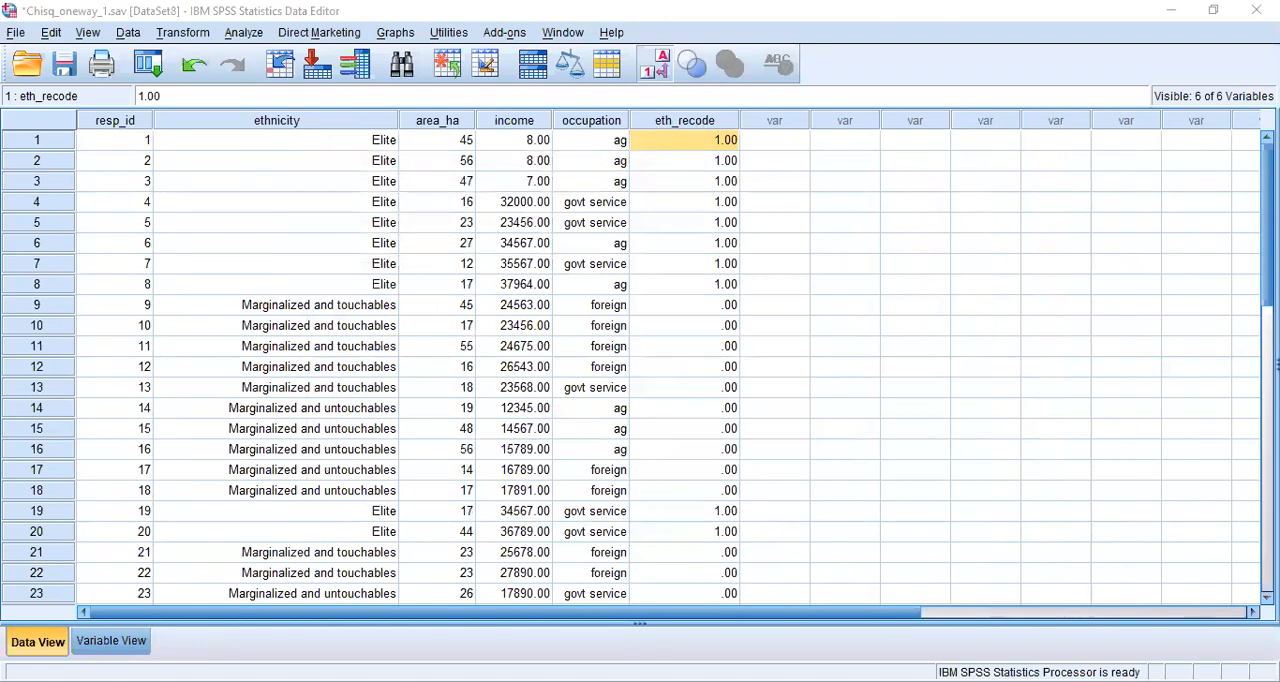
- Add the value label "elite" for value 1 of the eth_recode variable
{"action": "left_click", "coordinate": [113, 642]}
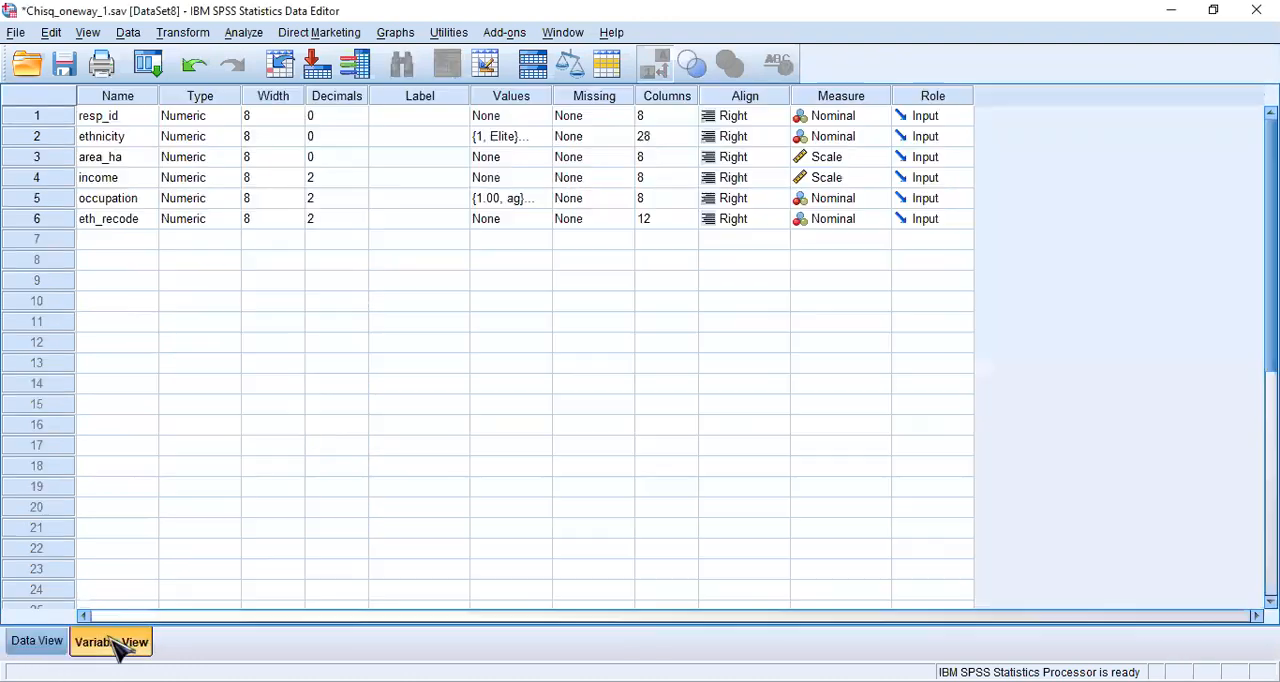
{"action": "left_click", "coordinate": [535, 228]}
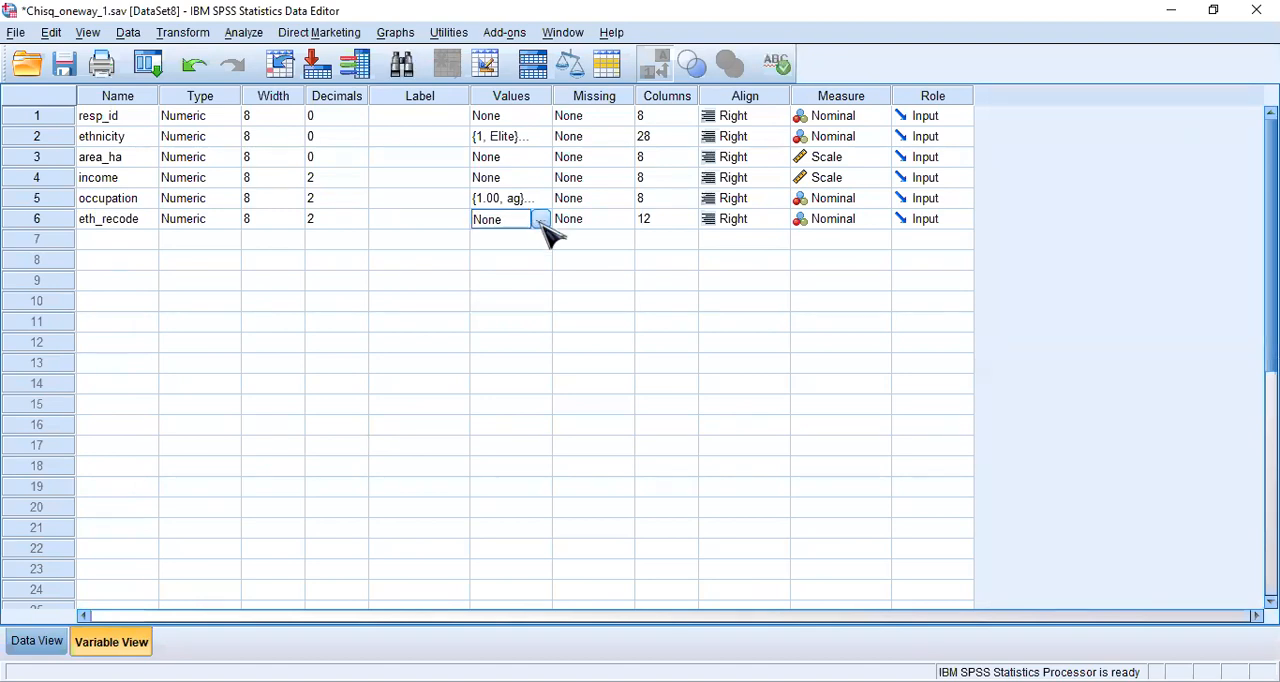
{"action": "left_click", "coordinate": [540, 219]}
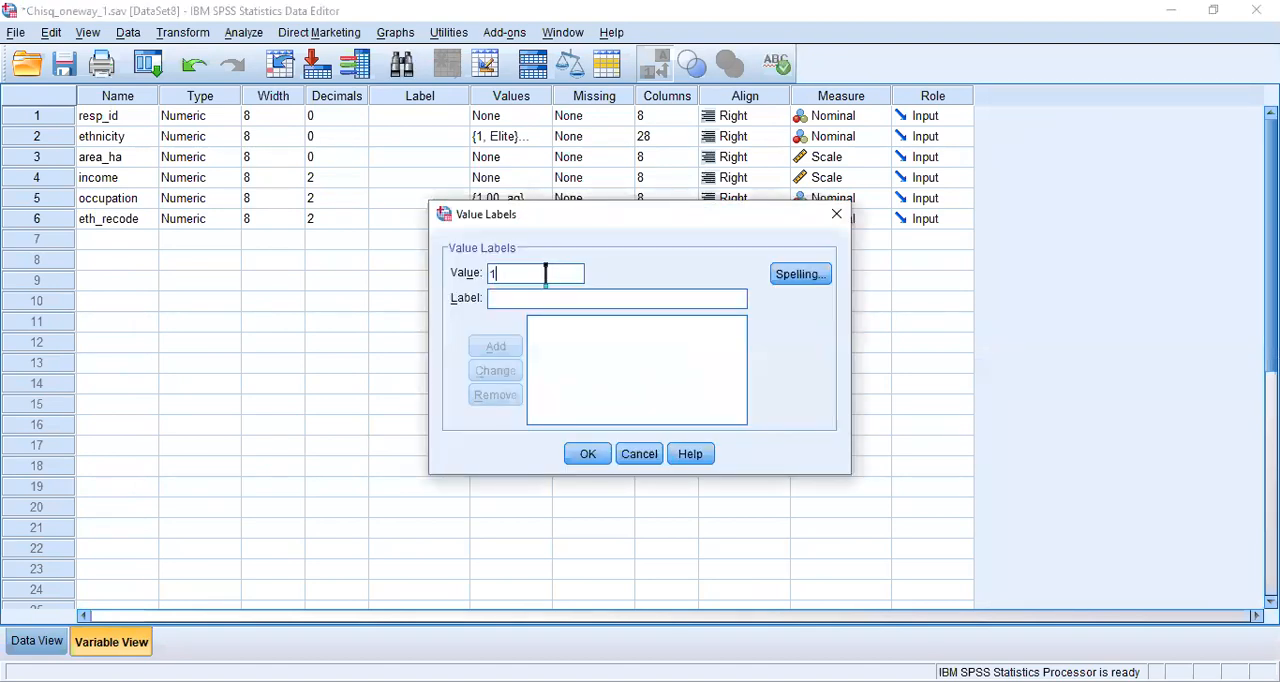
{"action": "key", "text": "Tab"}
{"action": "type", "text": "elite"}
{"action": "left_click", "coordinate": [496, 347]}
- Try to label value 0 of eth_recode as "marginalized", accept the value labels and return to the case data
{"action": "key", "text": "Tab"}
{"action": "type", "text": "marginalized"}
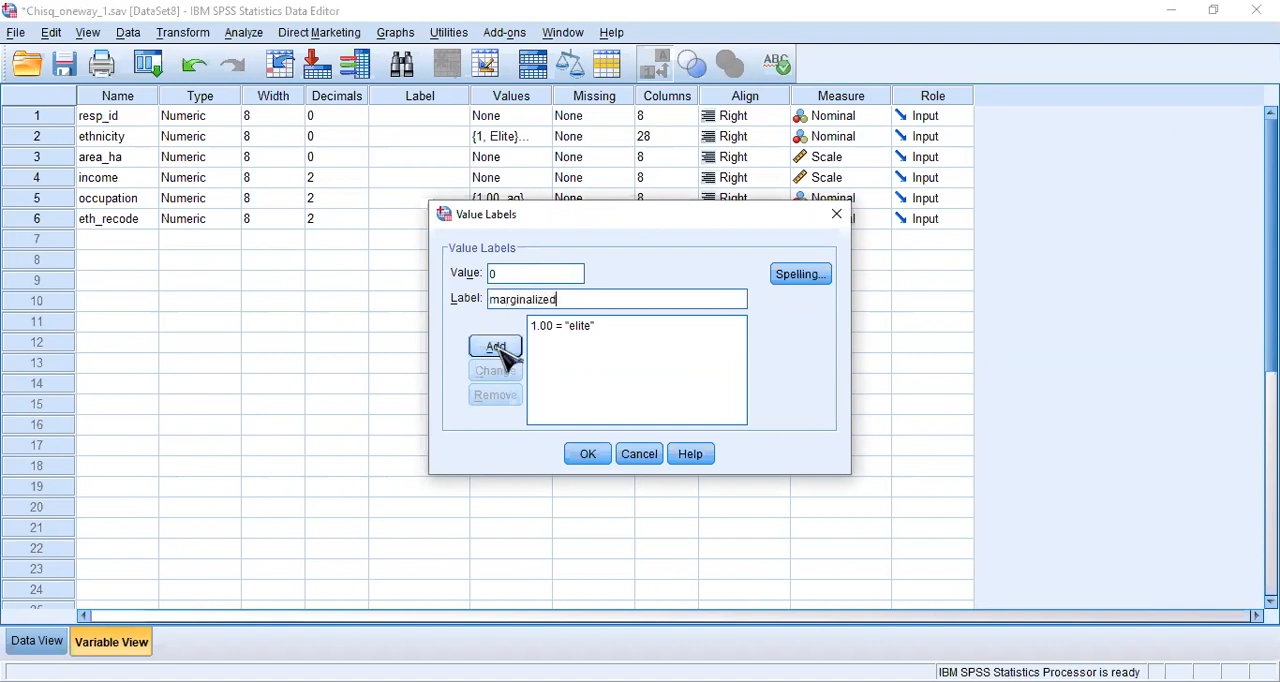
{"action": "left_click", "coordinate": [588, 455]}
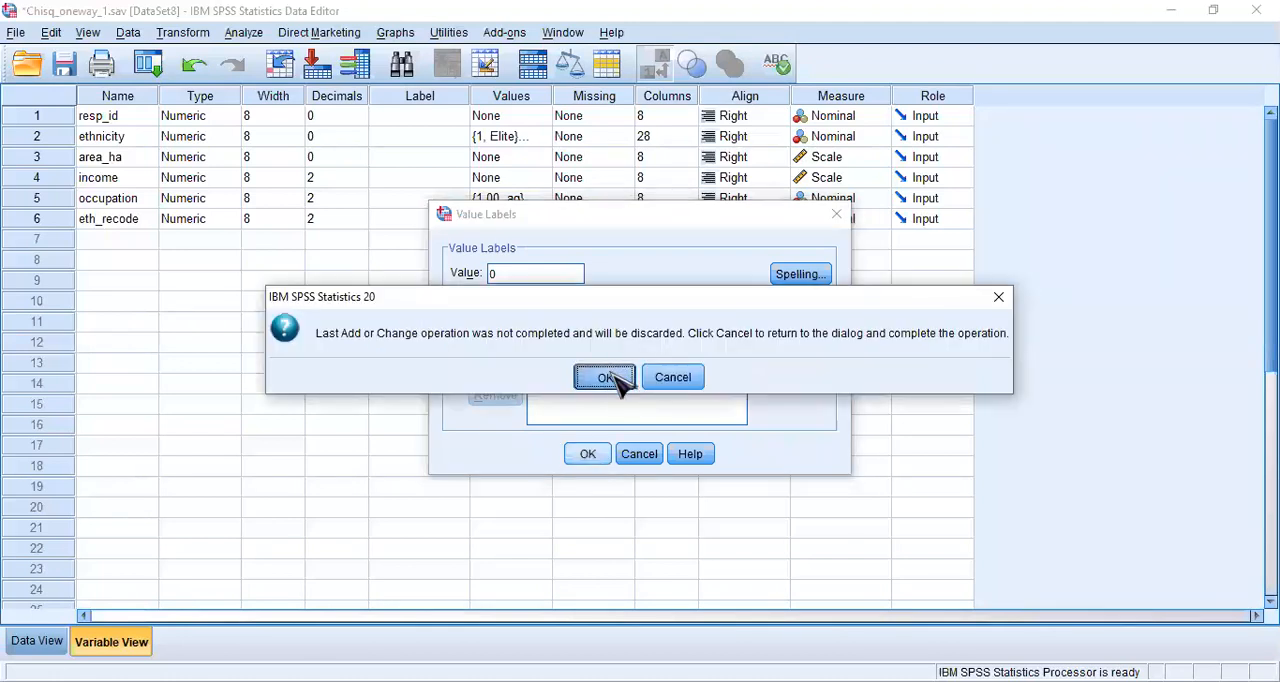
{"action": "left_click", "coordinate": [604, 377]}
{"action": "left_click", "coordinate": [40, 643]}
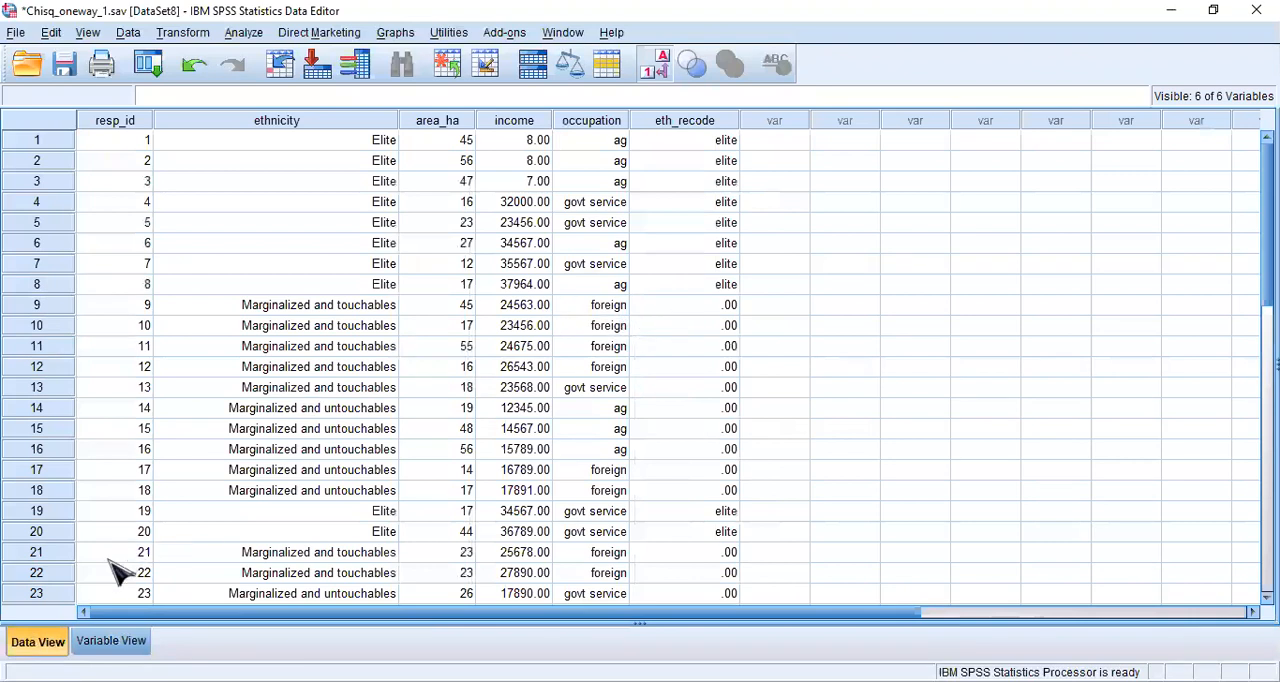
- Add the value label "marginalized" for value 0 of eth_recode, accept the labels and show the case data
{"action": "left_click", "coordinate": [112, 644]}
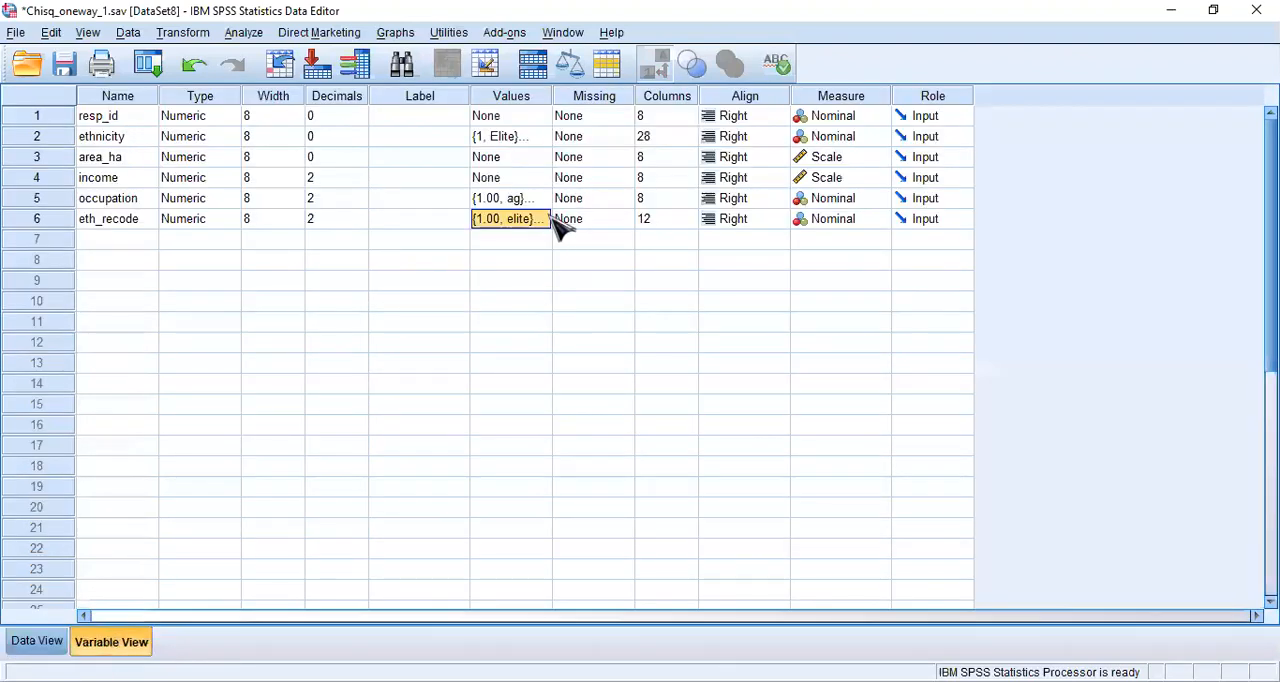
{"action": "left_click", "coordinate": [549, 220]}
{"action": "left_click", "coordinate": [543, 219]}
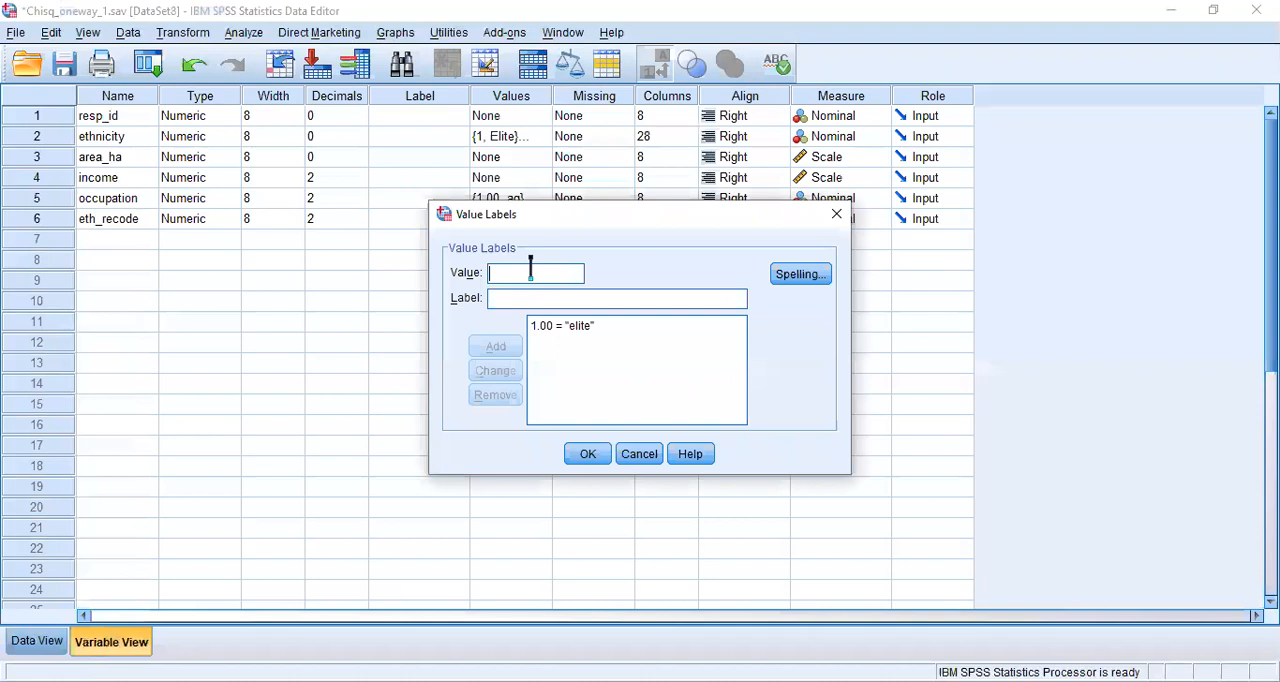
{"action": "type", "text": "m"}
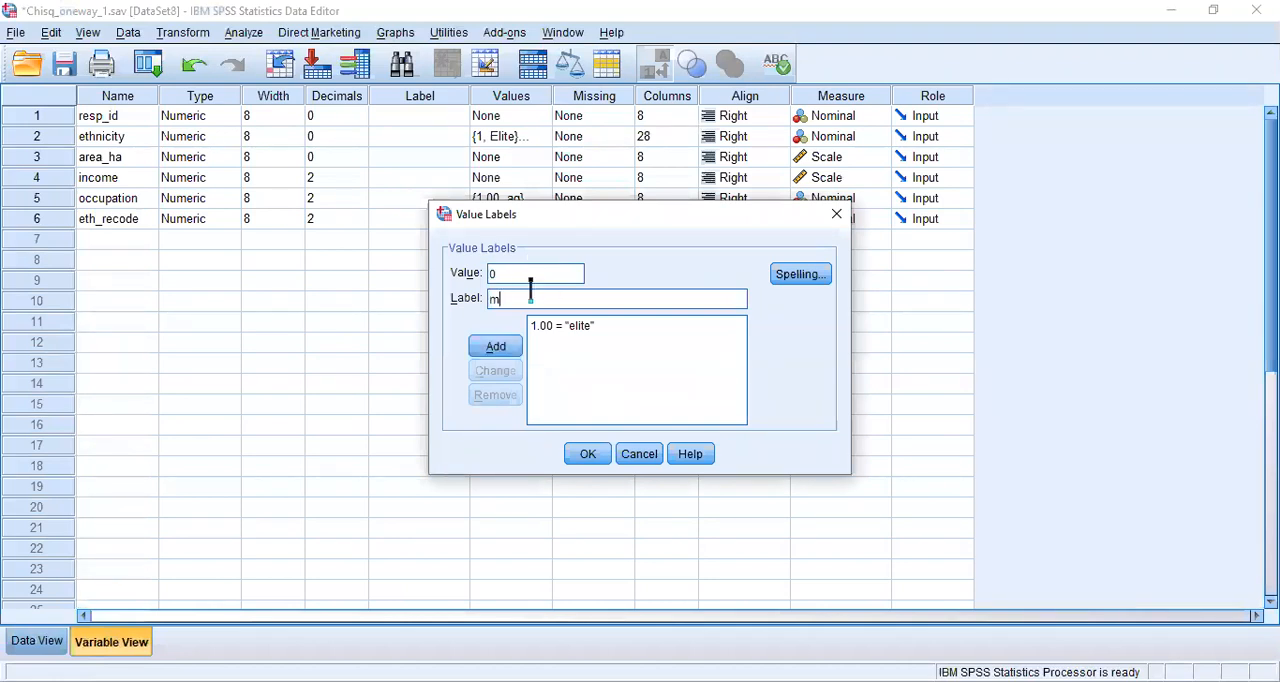
{"action": "type", "text": "arginalized"}
{"action": "left_click", "coordinate": [506, 350]}
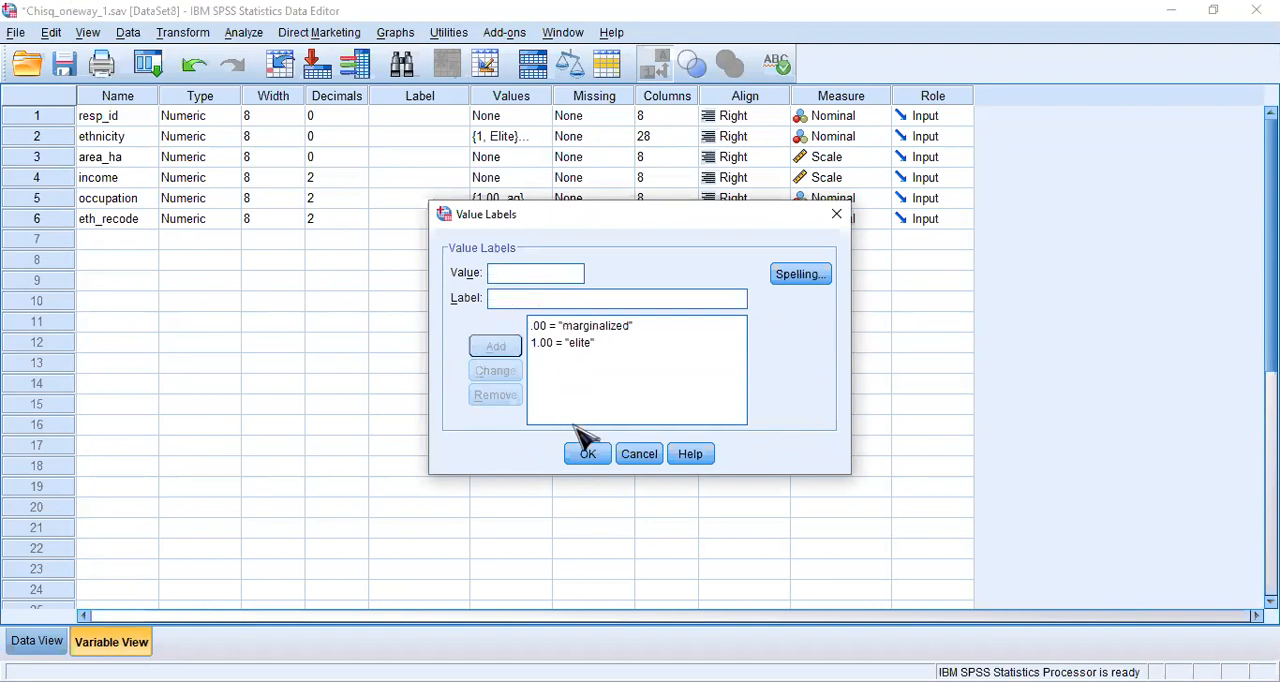
{"action": "left_click", "coordinate": [594, 455]}
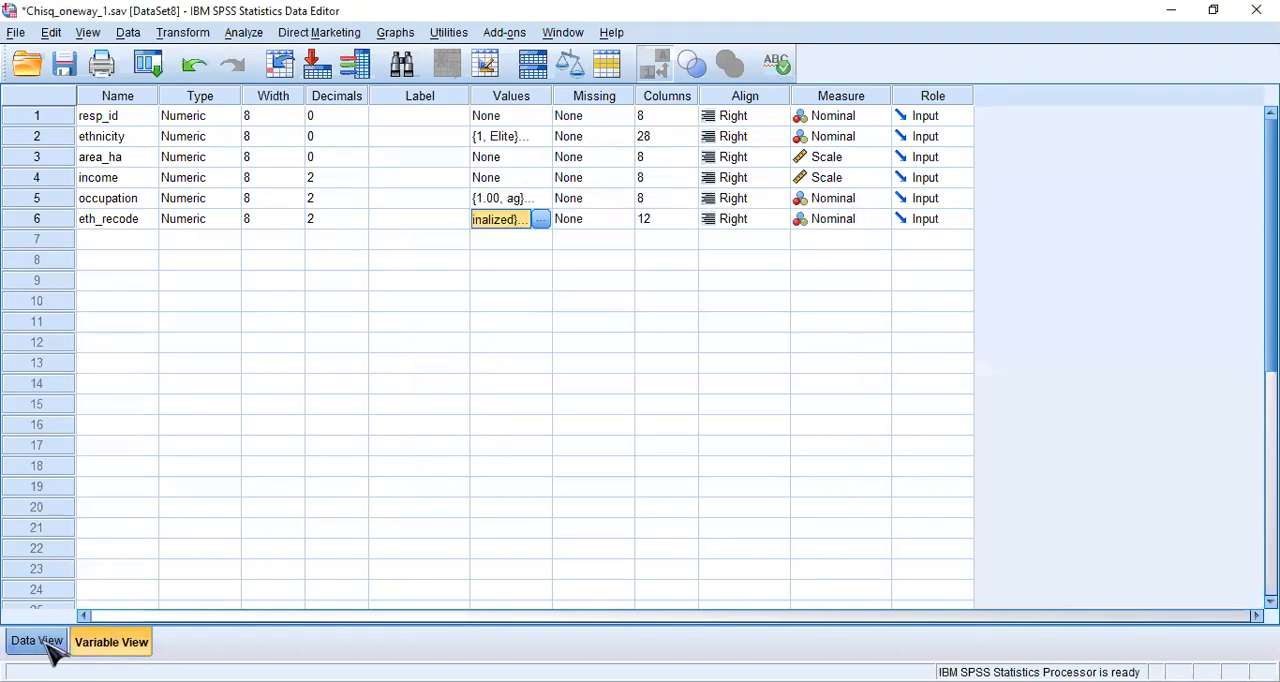
{"action": "left_click", "coordinate": [37, 641]}
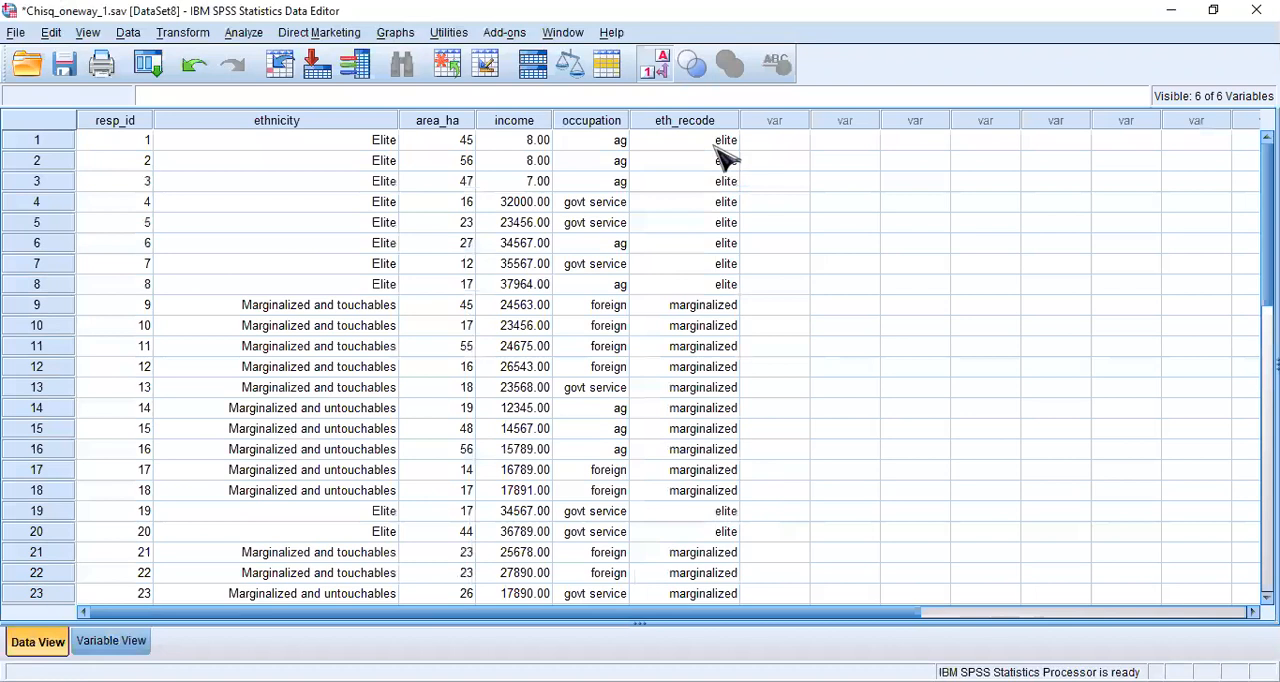